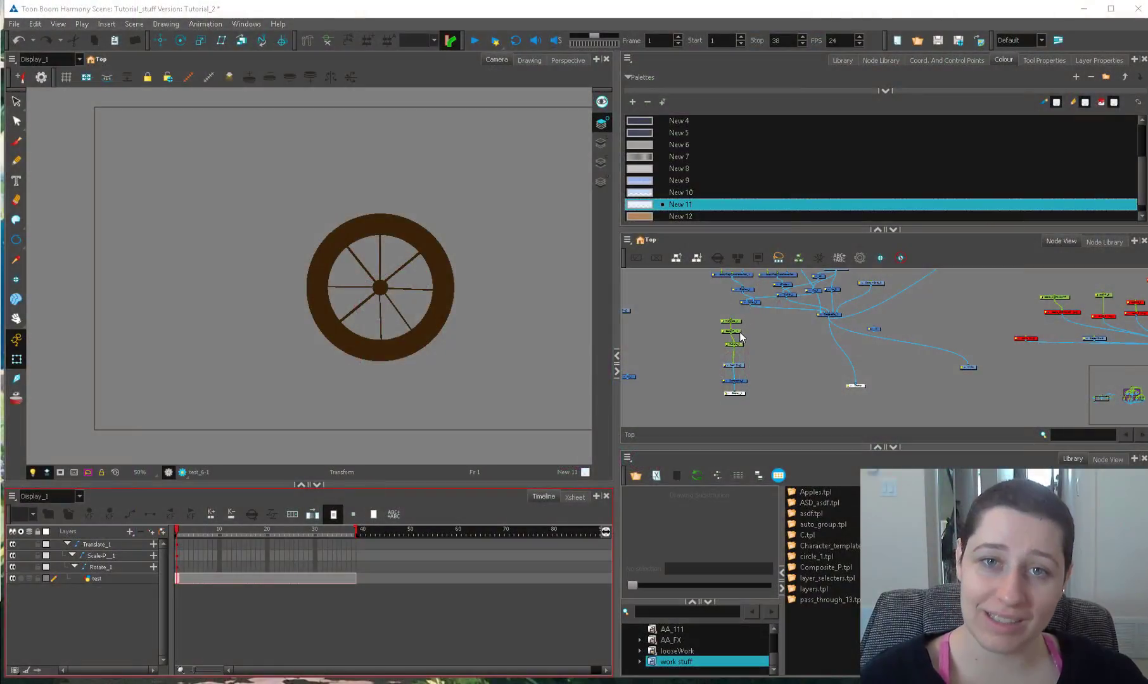
Step: Locate the test drawing's peg chain in the node network, select its nodes and go to frame 38
click(740, 364)
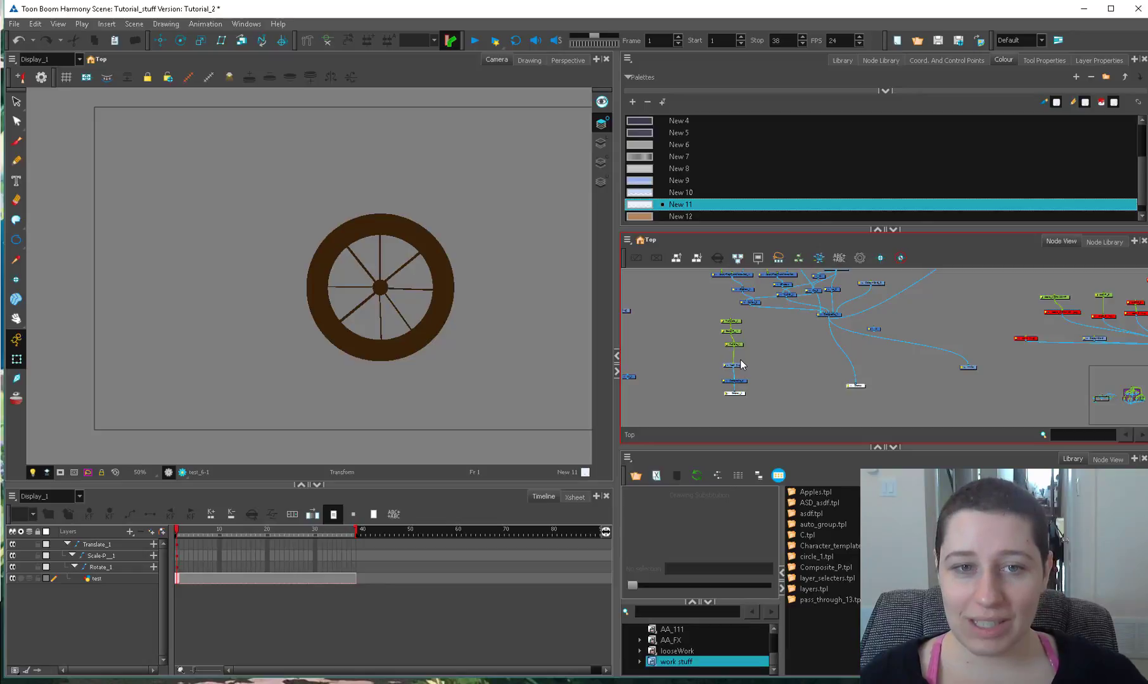
scroll(760, 354, up, 5)
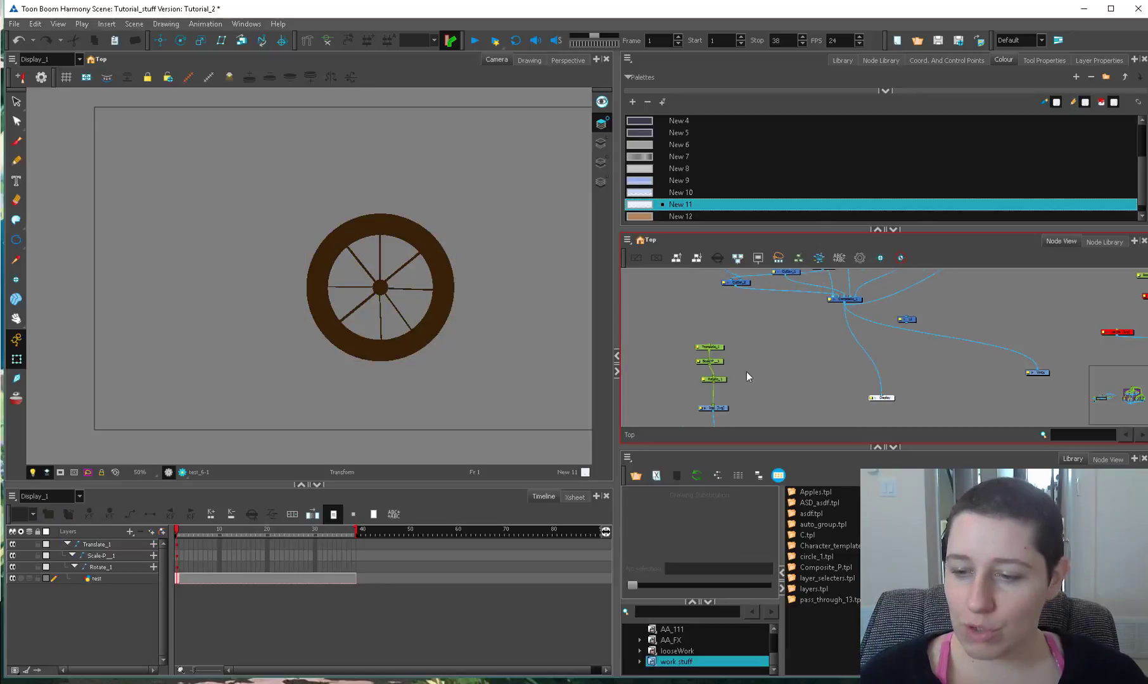
drag(717, 379, 732, 347)
scroll(732, 347, up, 1)
click(716, 379)
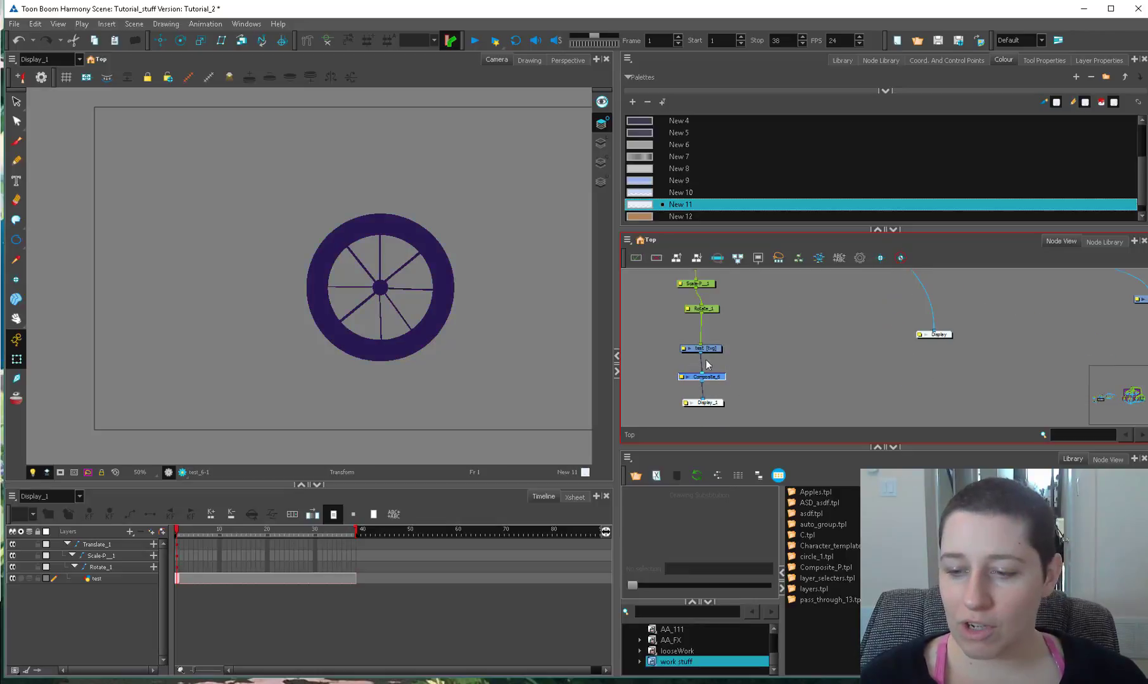
click(424, 558)
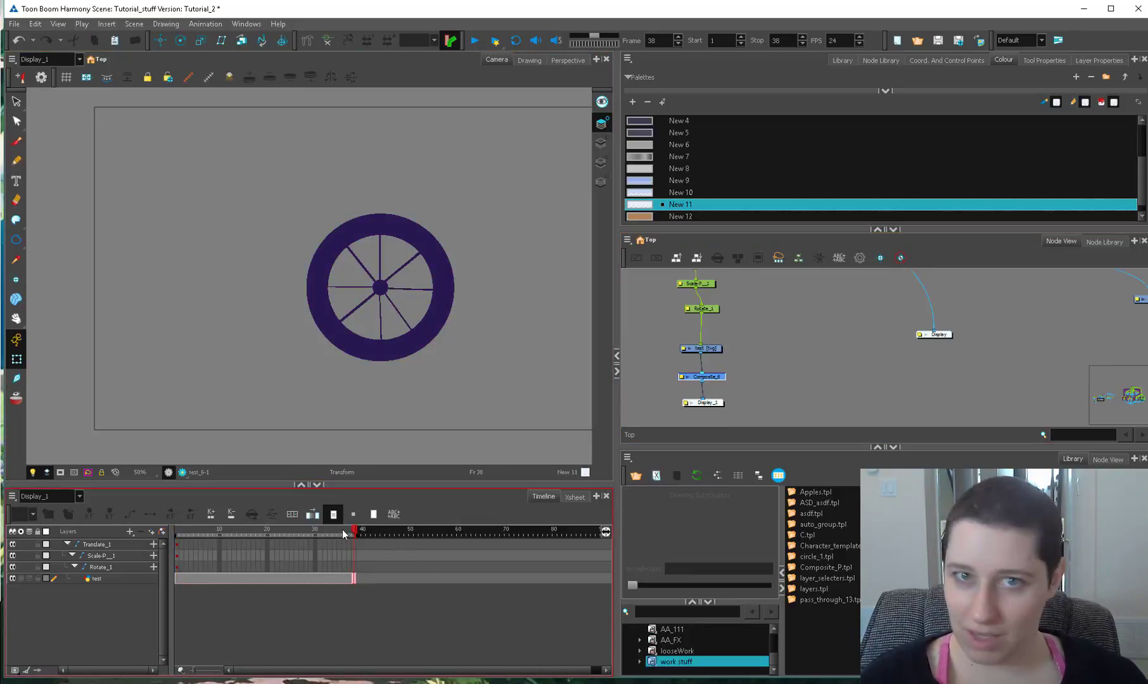
Step: Space out the pegs above the test drawing, setting Translate_1 apart above Scale-P__1 and Rotate_1
drag(710, 297, 716, 317)
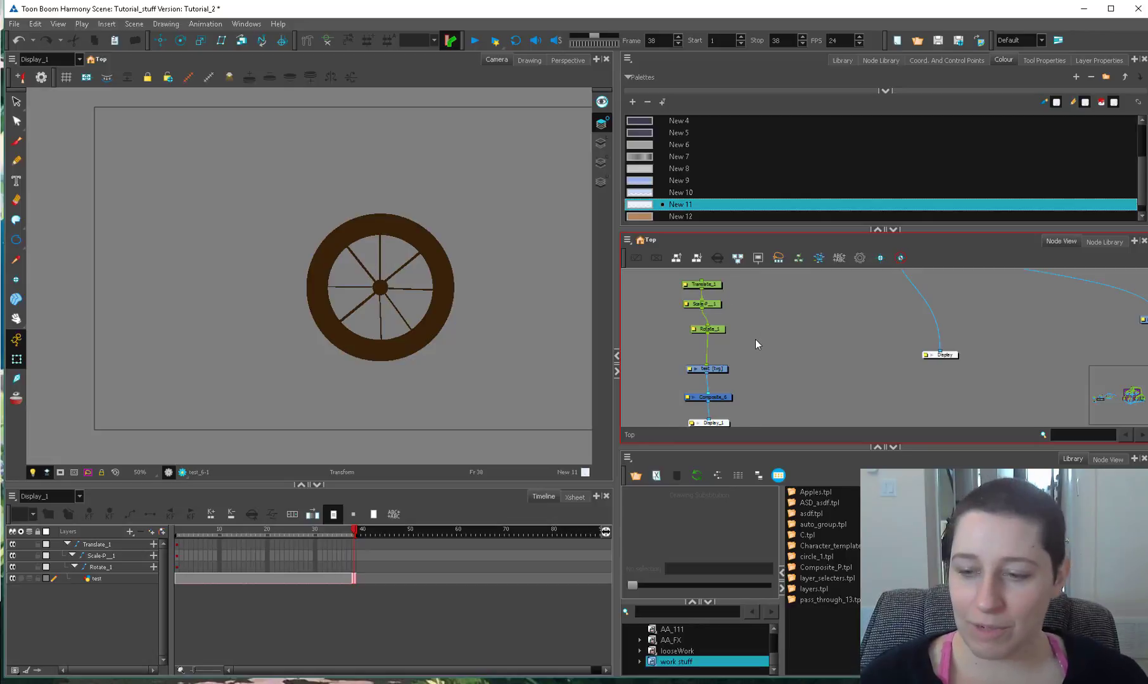
scroll(744, 311, up, 1)
drag(744, 300, 746, 309)
drag(745, 323, 744, 336)
drag(746, 351, 745, 360)
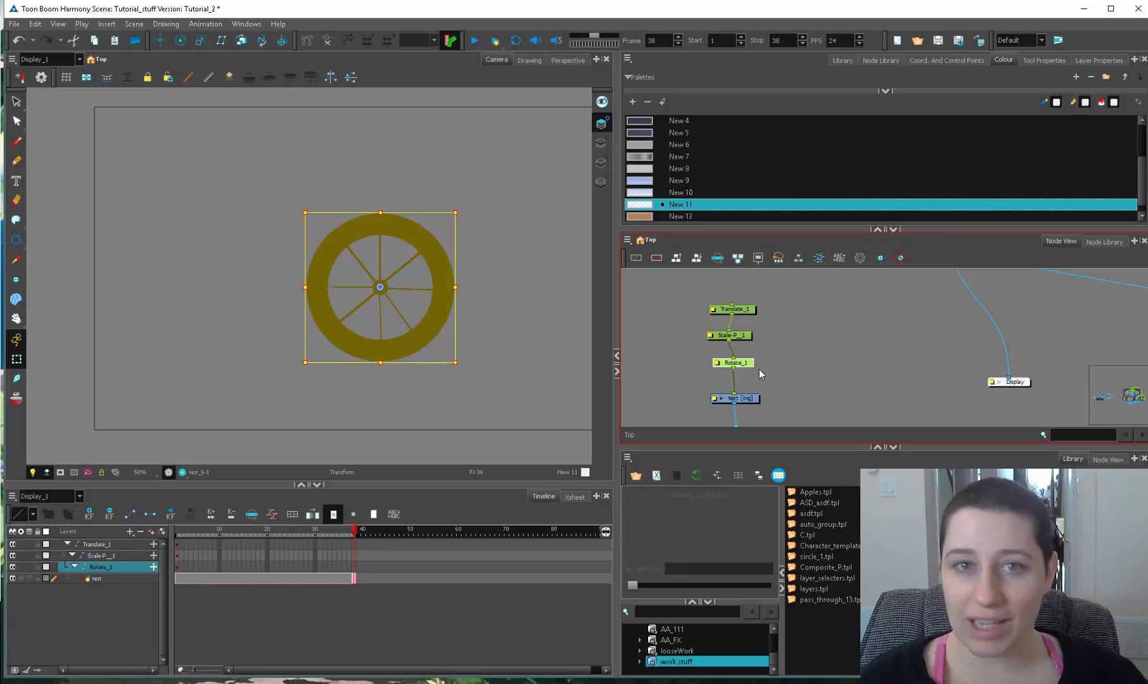
click(738, 308)
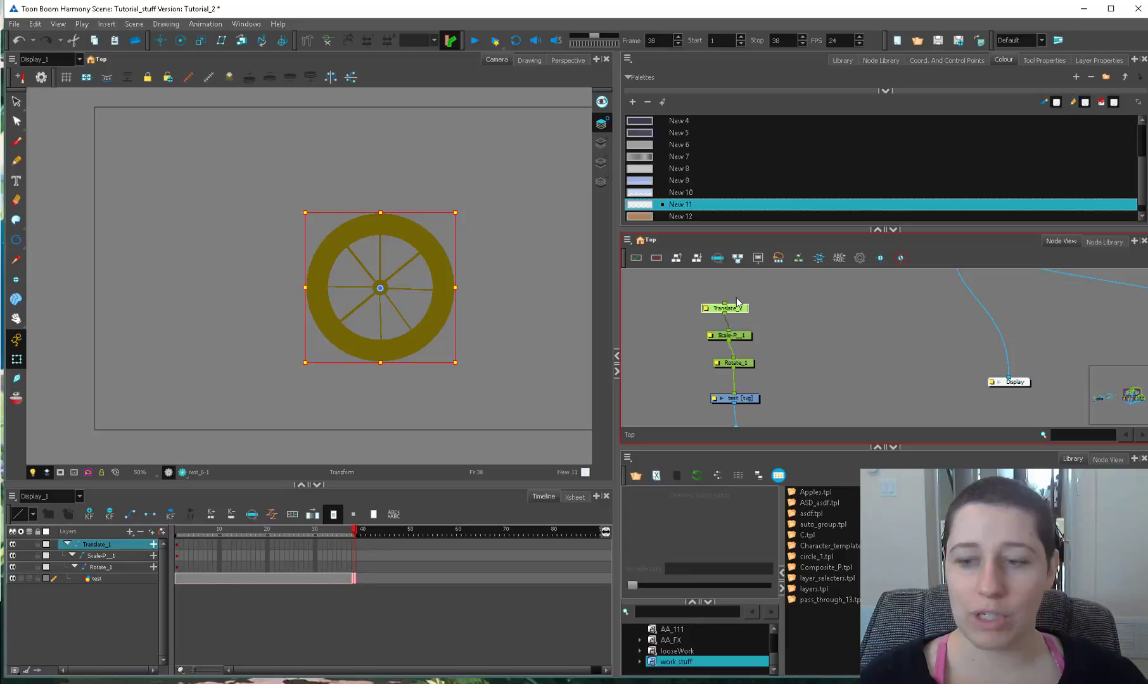
drag(747, 308, 702, 291)
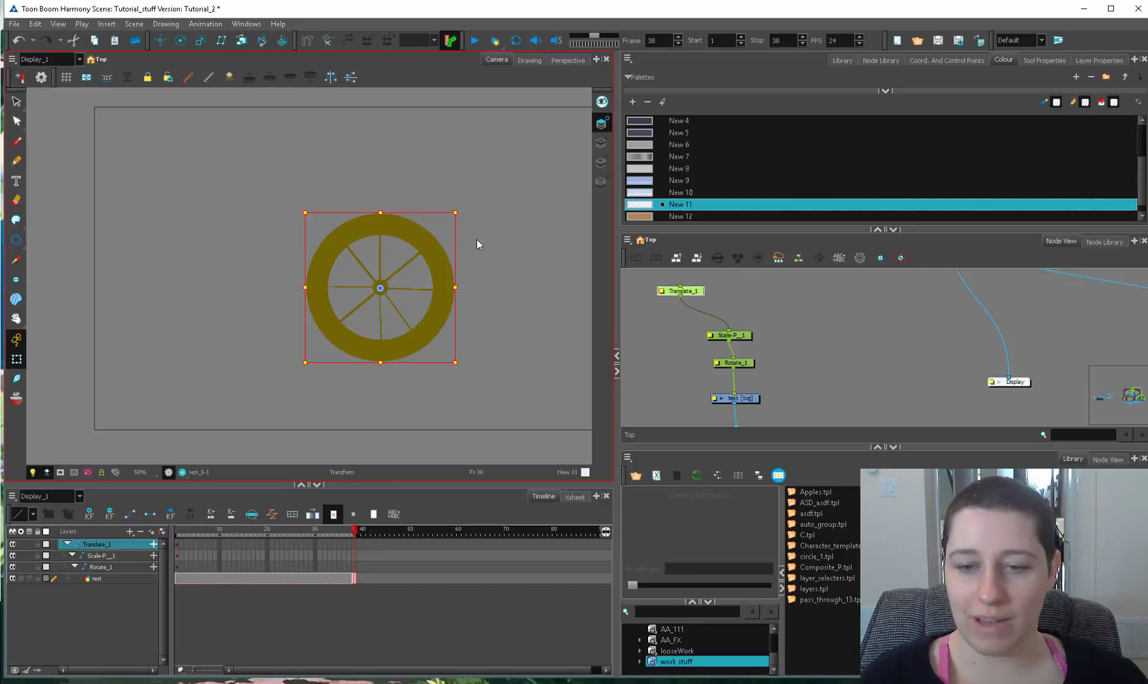
Step: Try squashing the wheel vertically on the Rotate_1 peg, then reset the peg's transformation
click(734, 362)
mouse_move(456, 212)
mouse_down()
mouse_move(469, 277)
mouse_move(458, 224)
mouse_up()
click(695, 292)
click(732, 358)
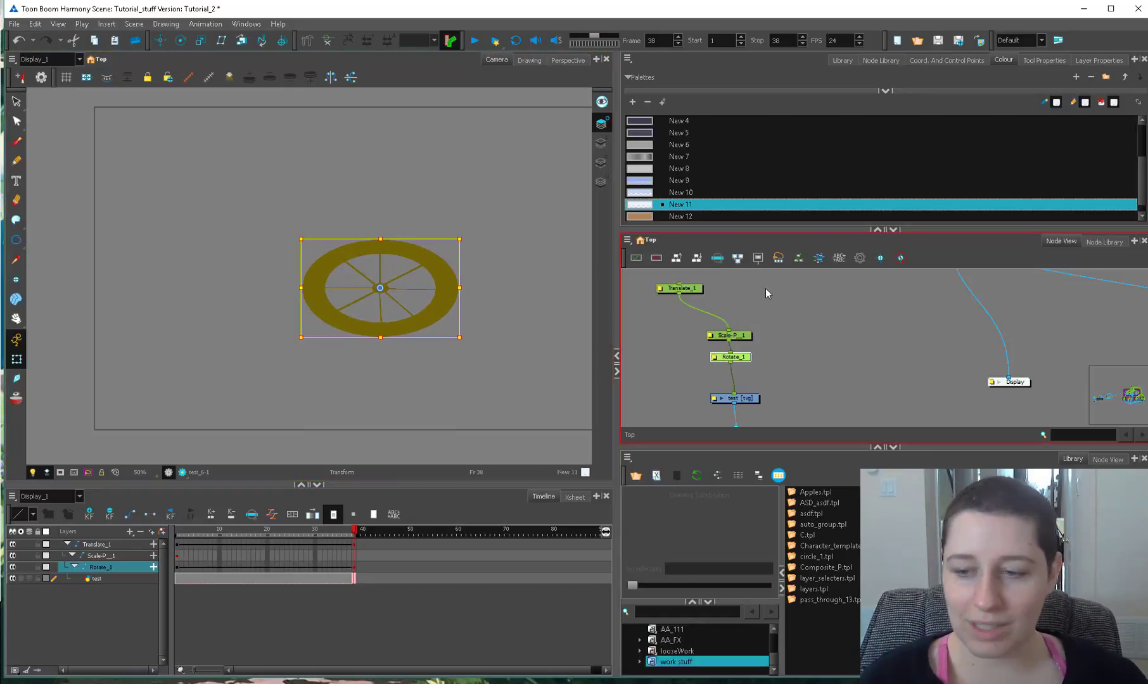
drag(765, 282, 662, 368)
key(r)
Step: Arrange the Translate_1, Scale-P__1 and Rotate_1 pegs in a column above the test drawing
click(665, 317)
drag(700, 288, 708, 287)
click(744, 336)
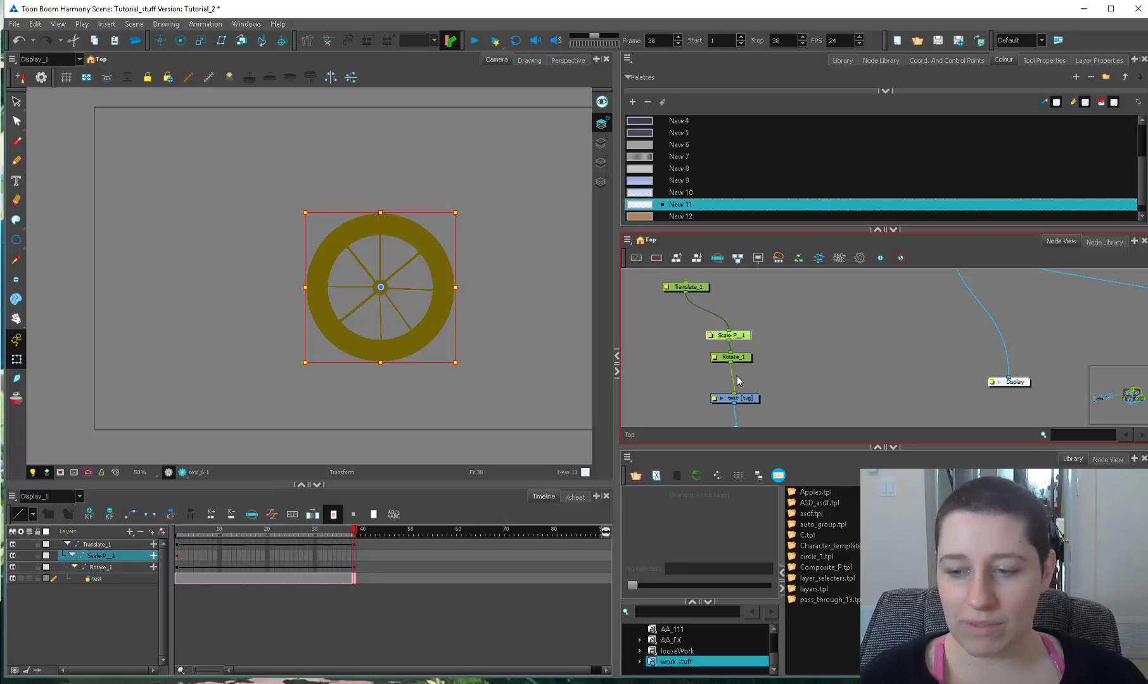
click(736, 358)
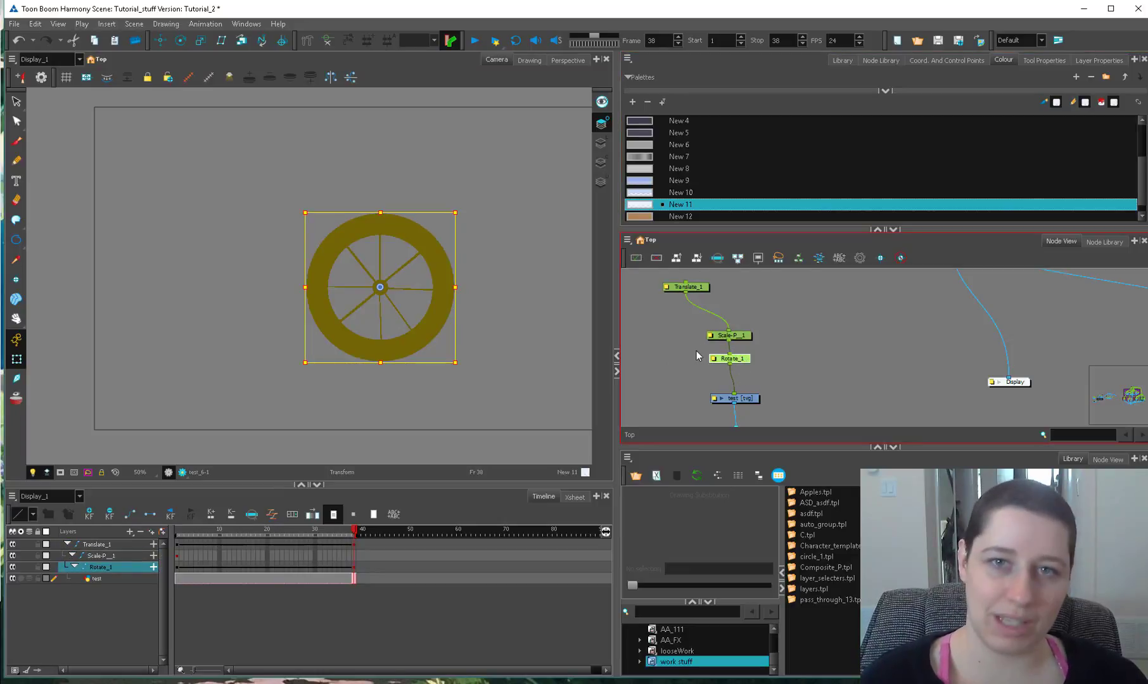
drag(695, 288, 721, 339)
scroll(728, 324, up, 1)
click(693, 383)
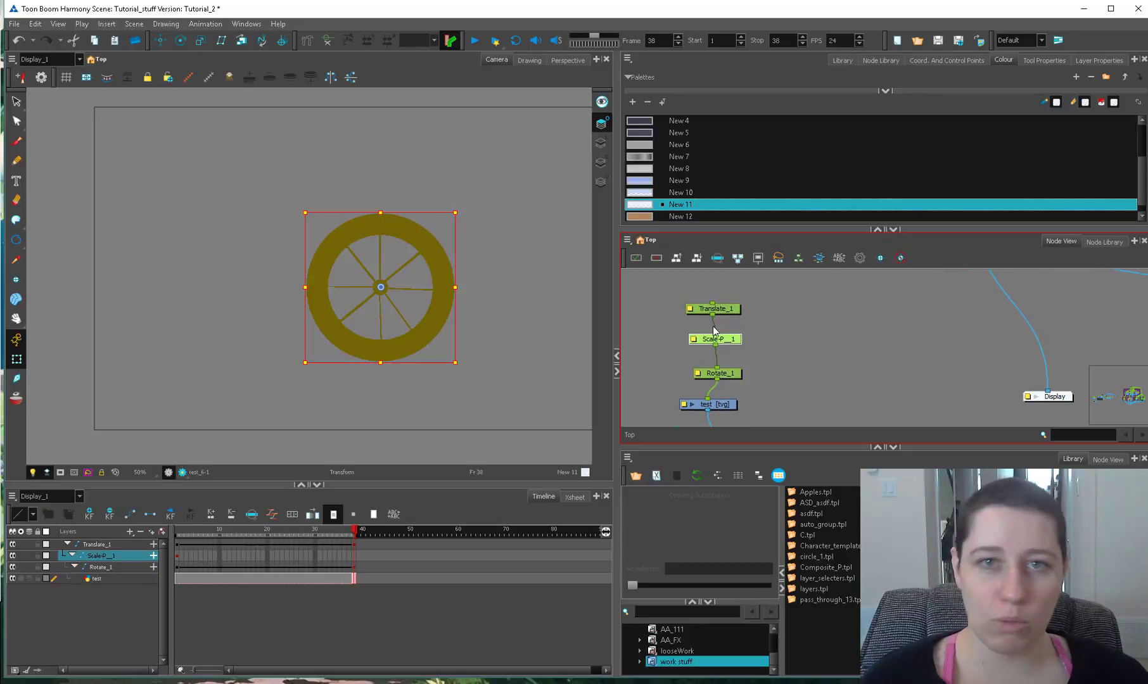
Step: Examine the transformation and advanced properties of the Rotate_1 peg, then close them
double_click(718, 373)
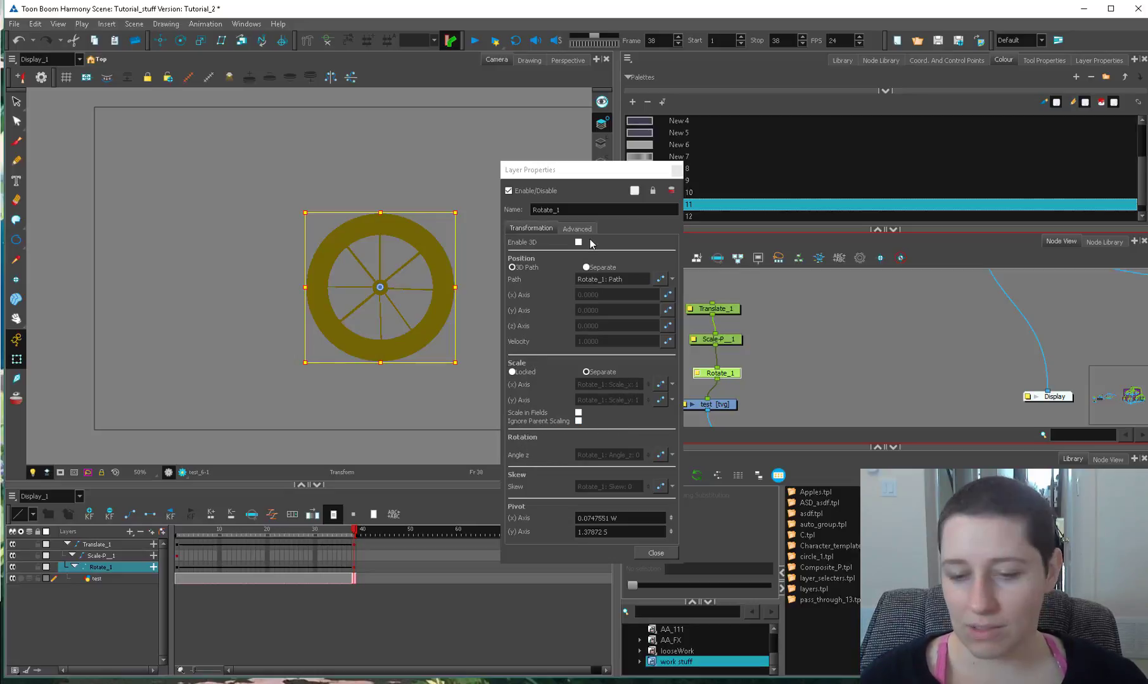
click(676, 170)
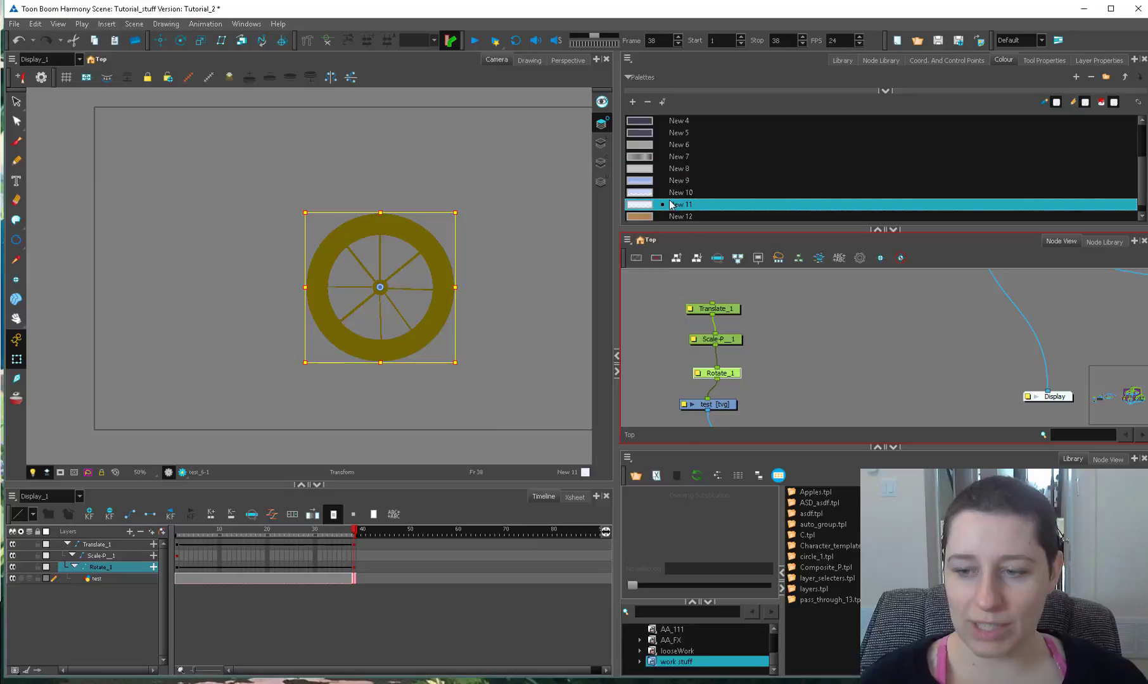
click(754, 358)
drag(722, 373, 720, 371)
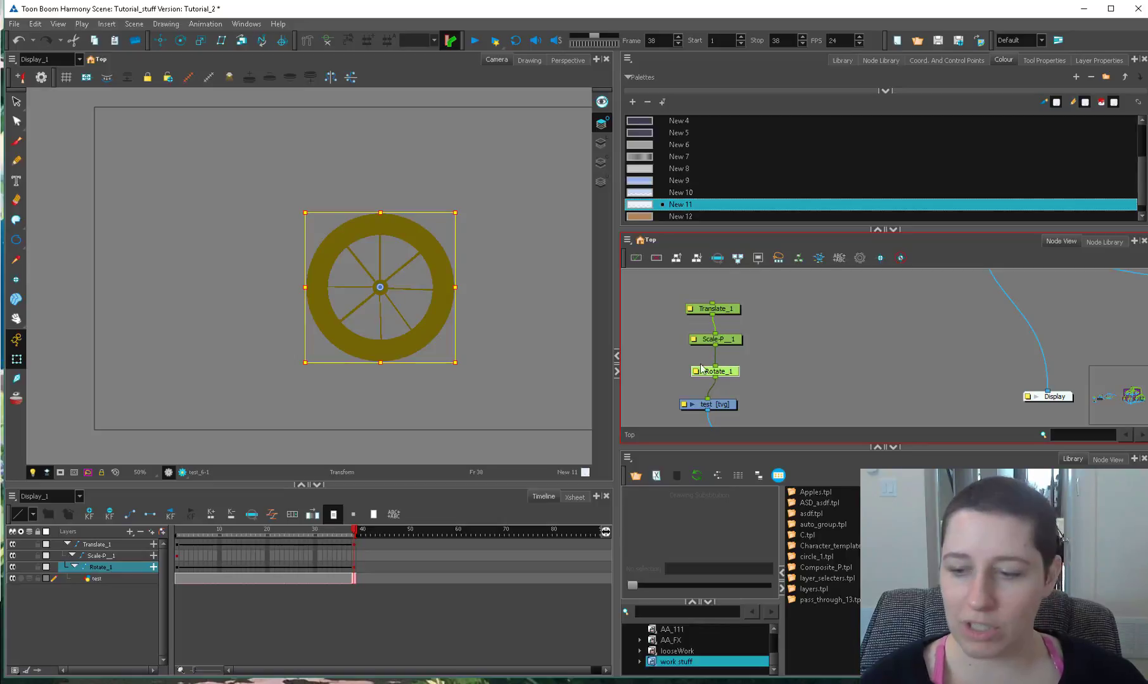
double_click(701, 369)
click(577, 229)
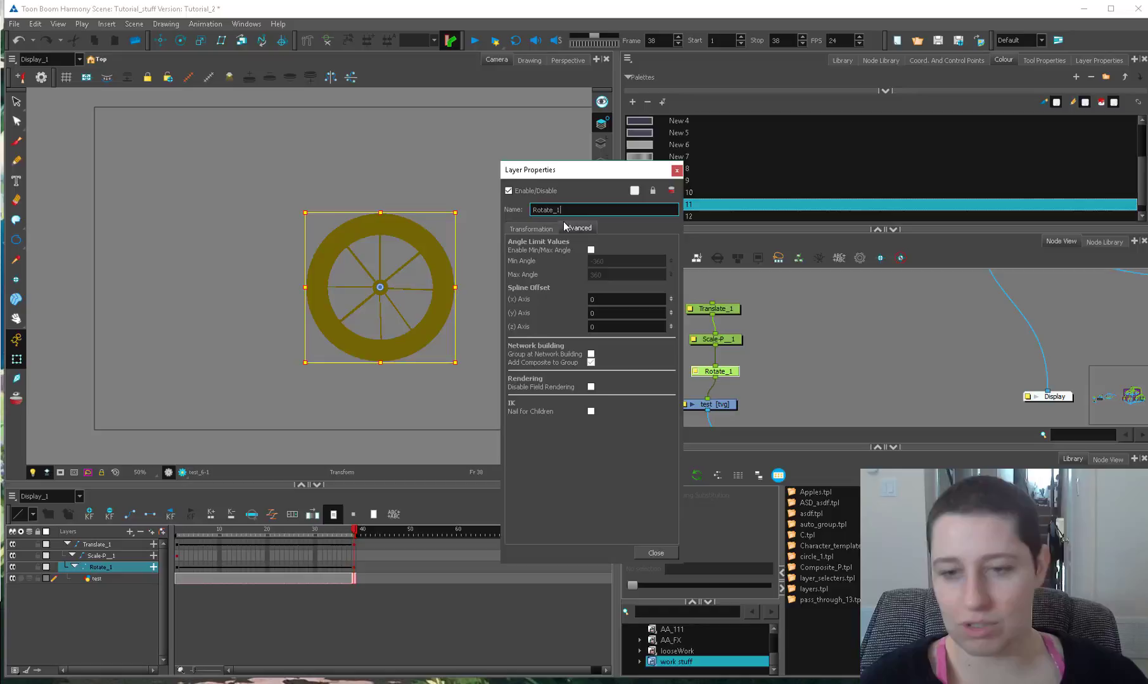
click(540, 228)
click(677, 171)
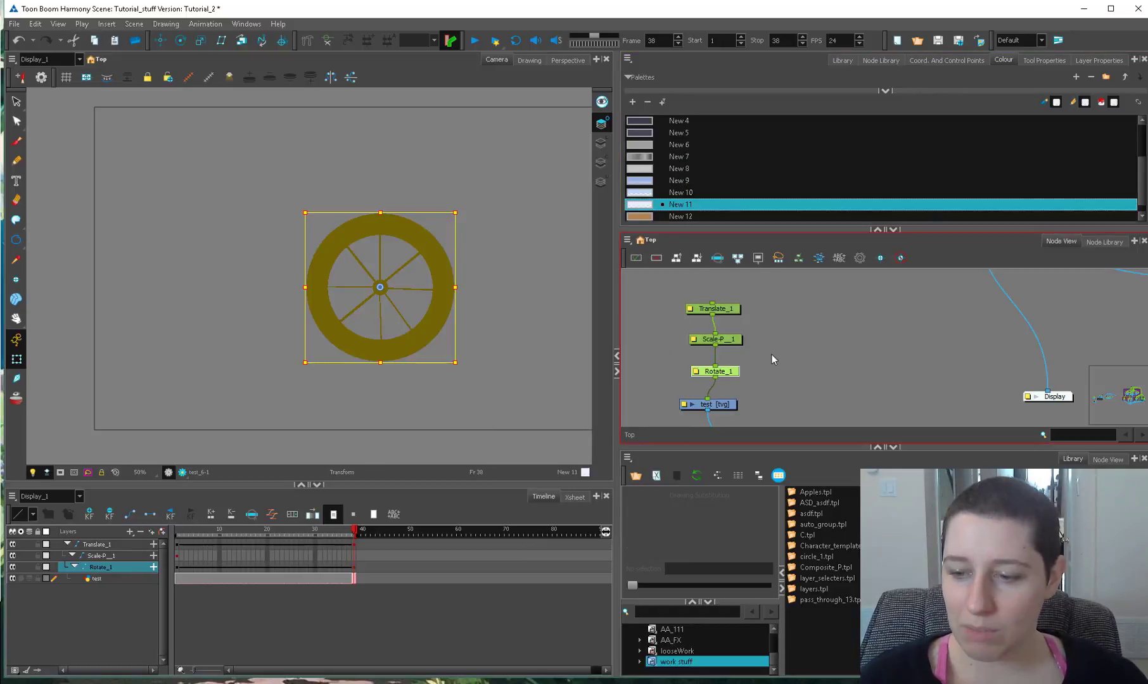
Step: Align the Rotate_1, Scale-P__1 and Translate_1 pegs more closely with the test drawing node
click(760, 358)
click(727, 372)
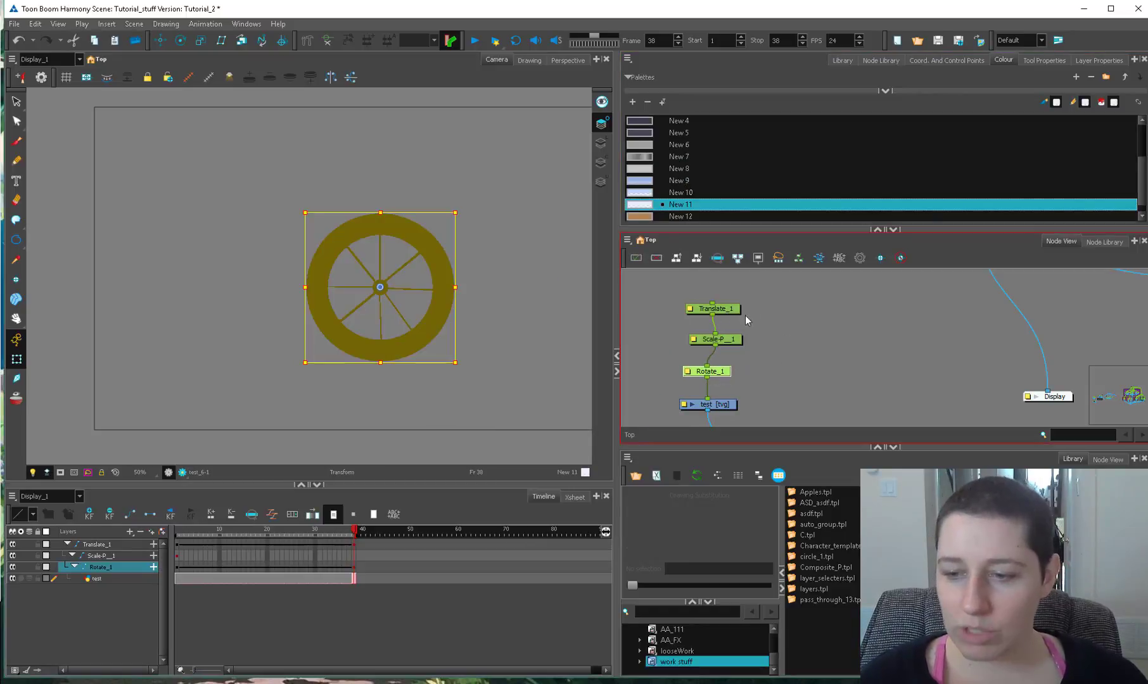
drag(730, 312, 718, 375)
Step: Rotate the wheel at frame 38 on the Rotate_1 peg and scrub through the spinning animation
click(276, 530)
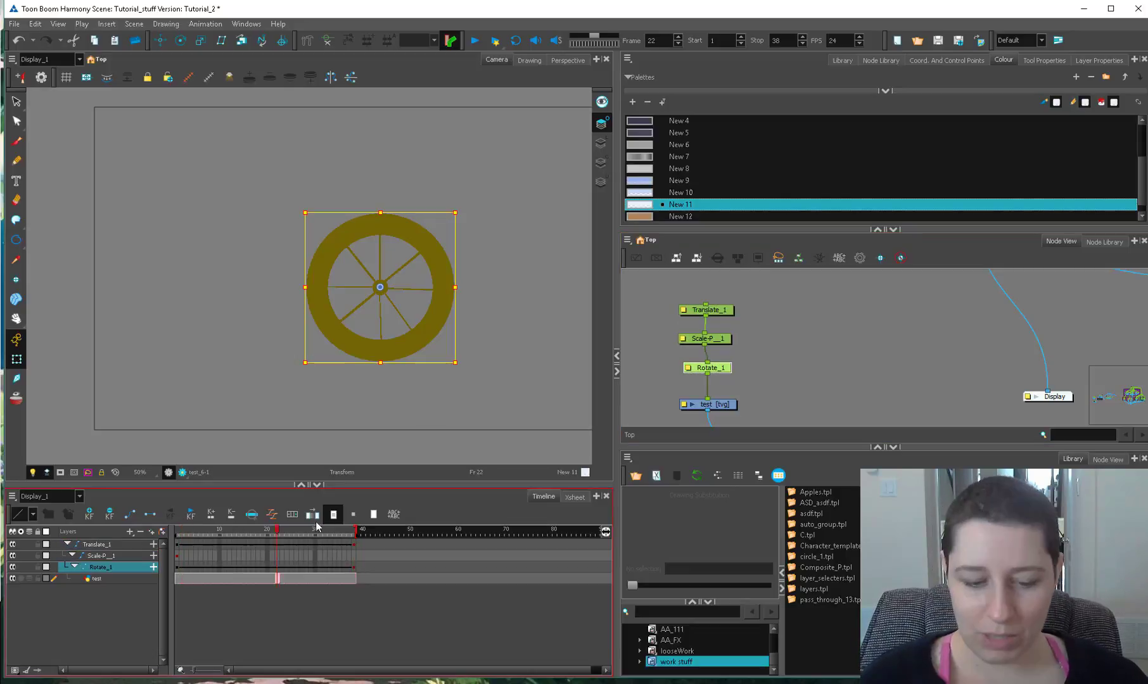
drag(461, 218, 307, 384)
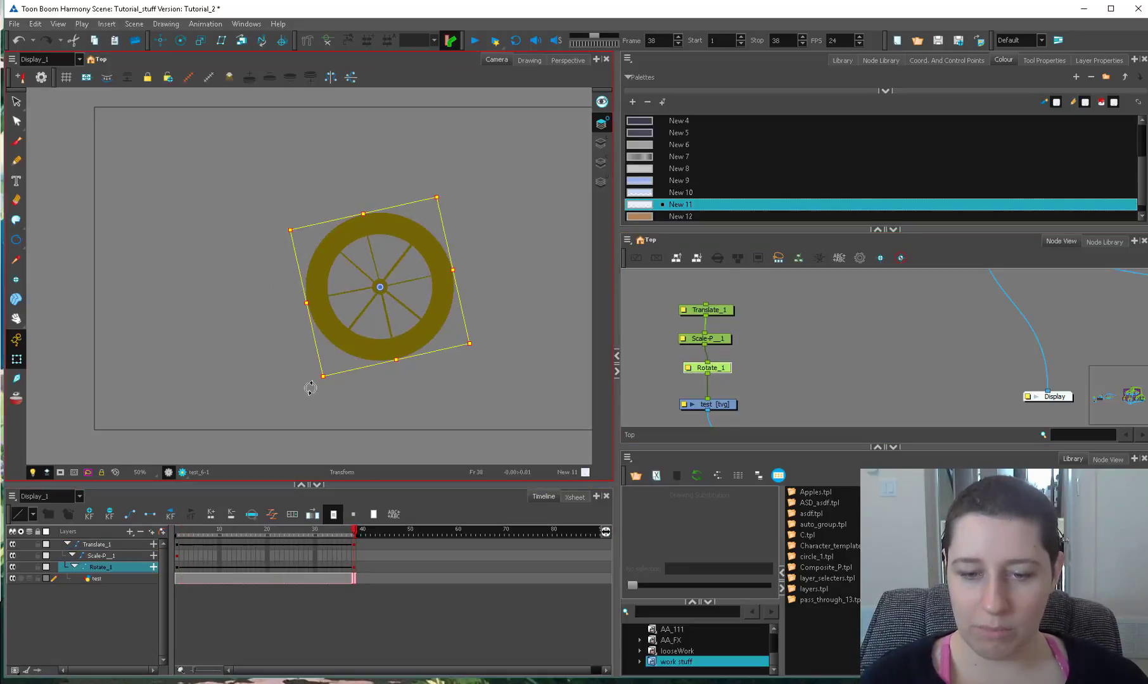
drag(180, 536, 349, 537)
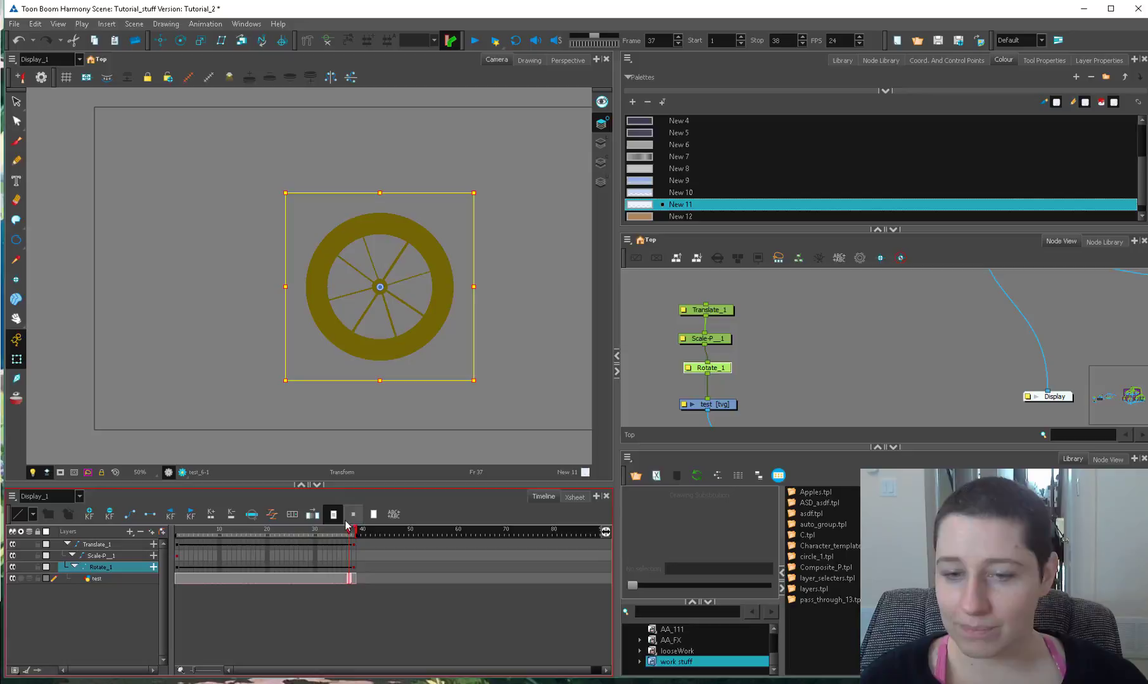
Step: Squash the wheel horizontally into a narrow ellipse on the Scale-P__1 peg and scrub to frame 38
click(742, 303)
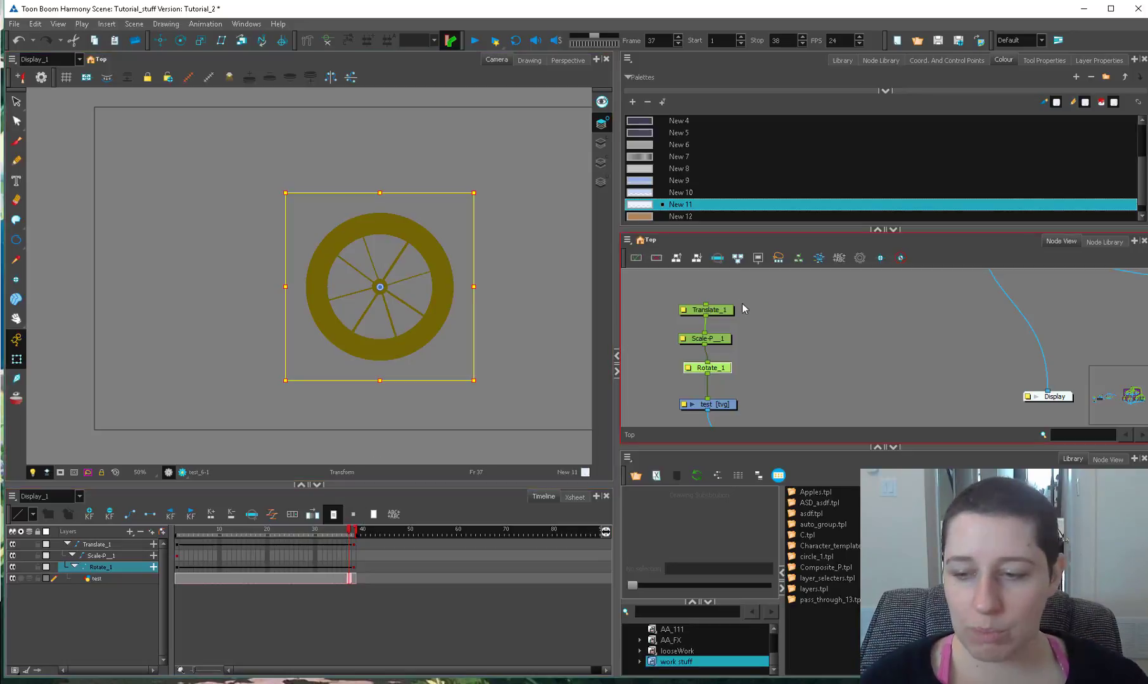
click(721, 343)
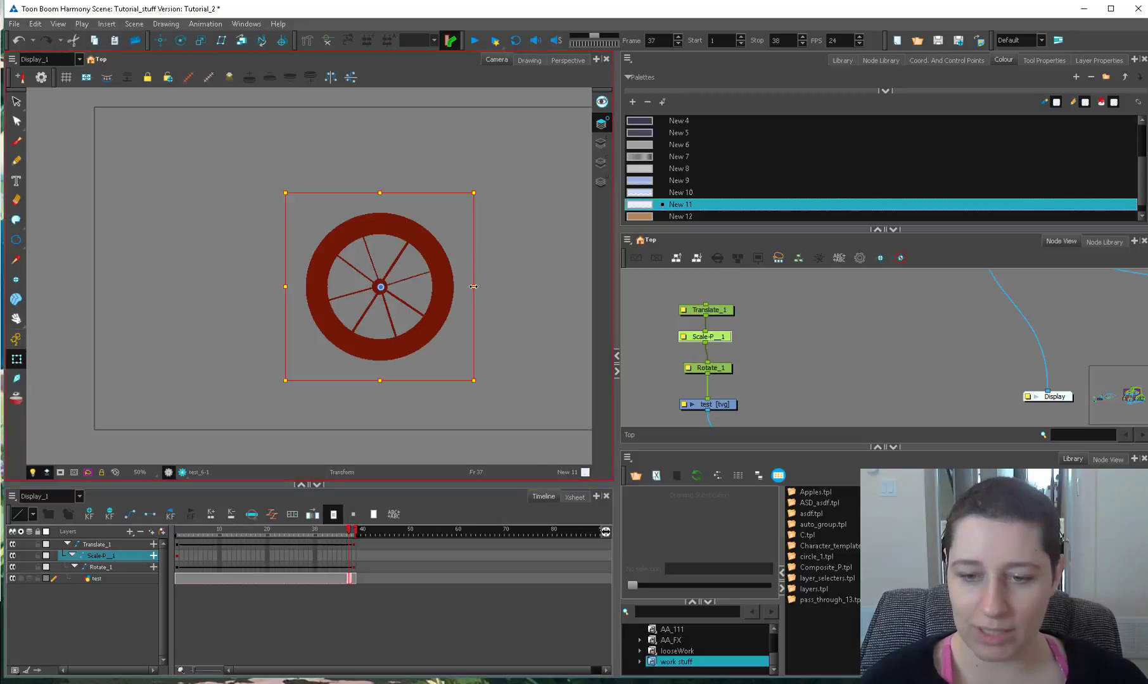
drag(473, 286, 440, 288)
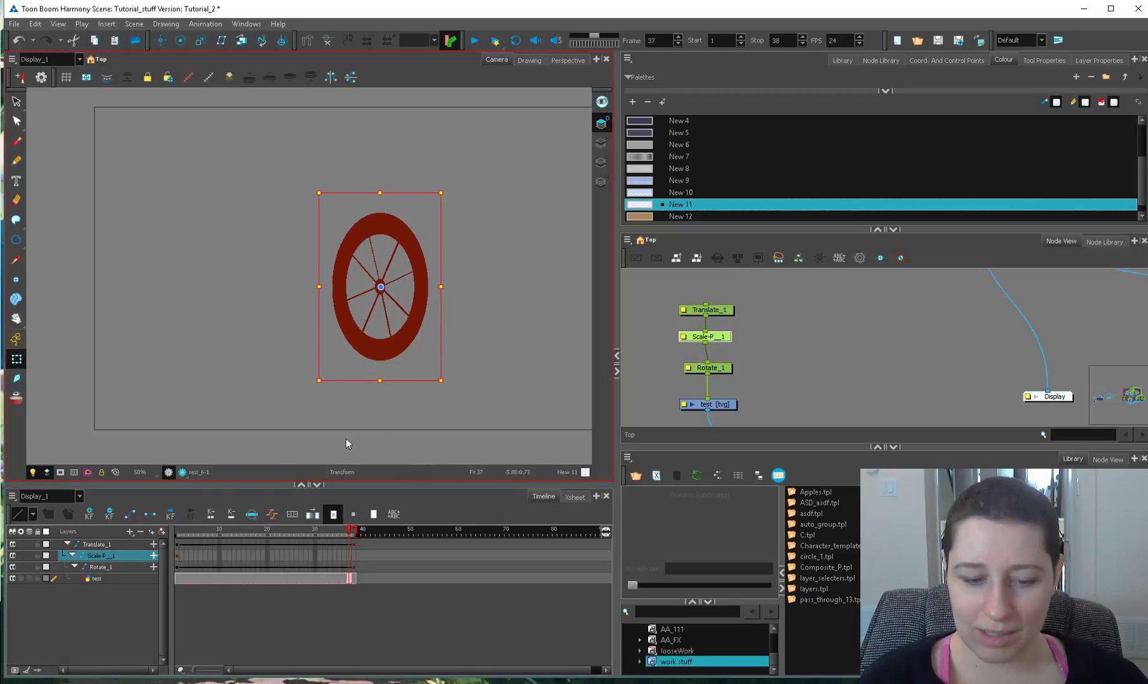
drag(349, 531, 383, 515)
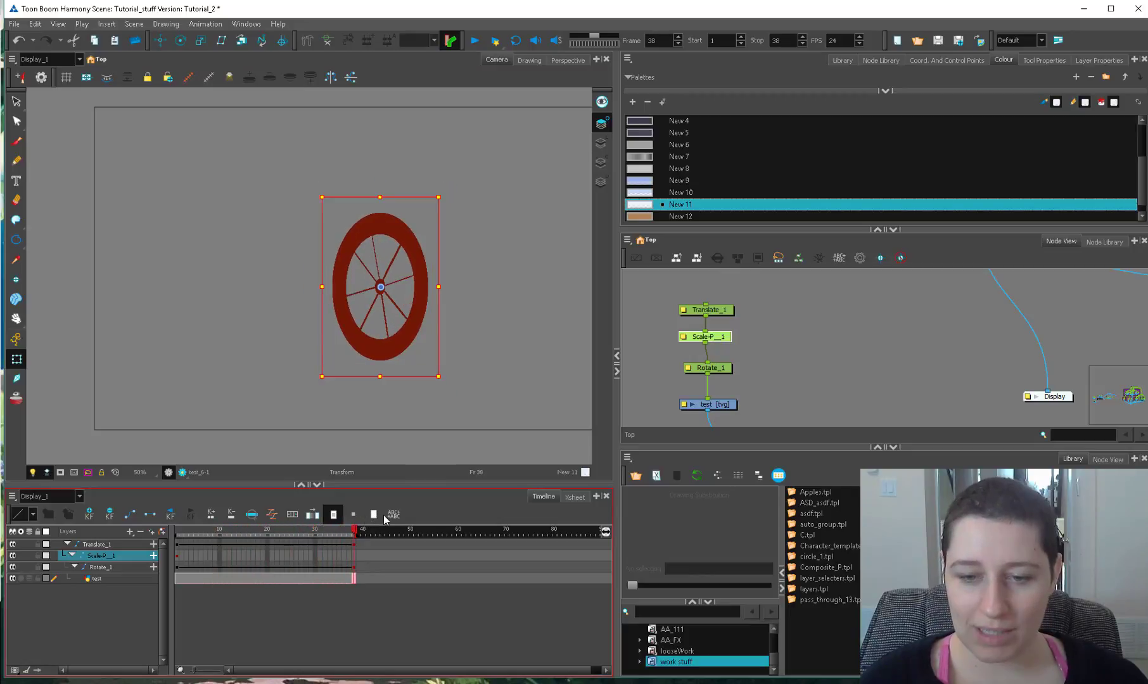
Step: Try reconnecting the Scale-P__1 peg below Rotate_1, directly above the test drawing, and scrub back to frame 1
click(760, 315)
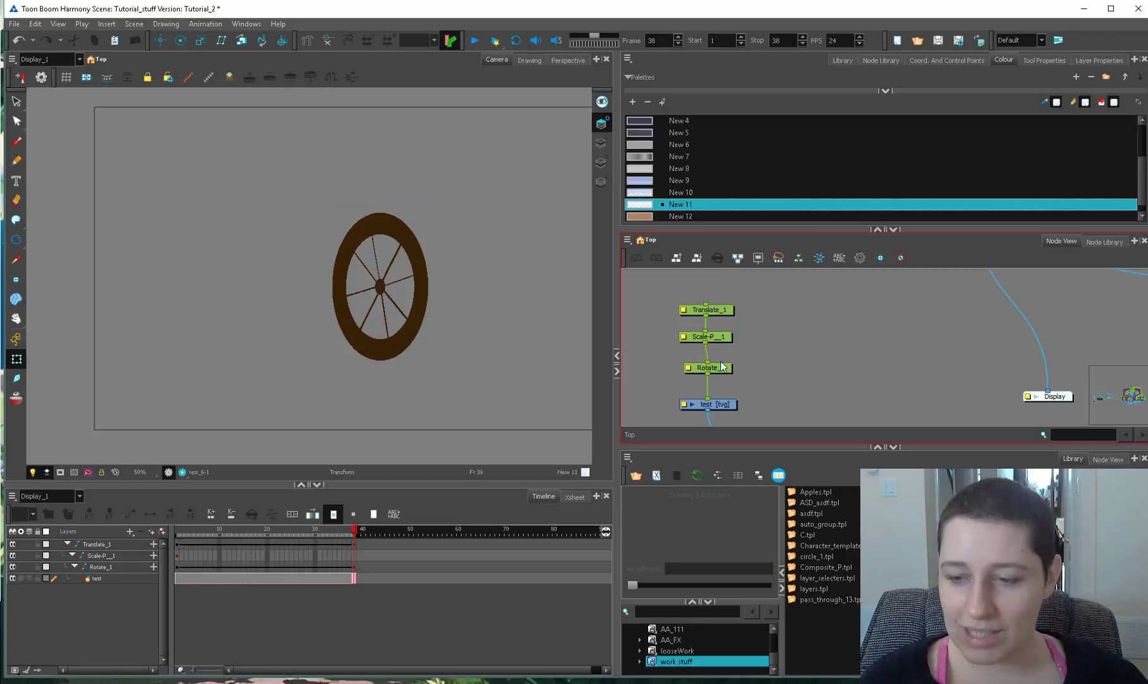
drag(725, 340, 728, 391)
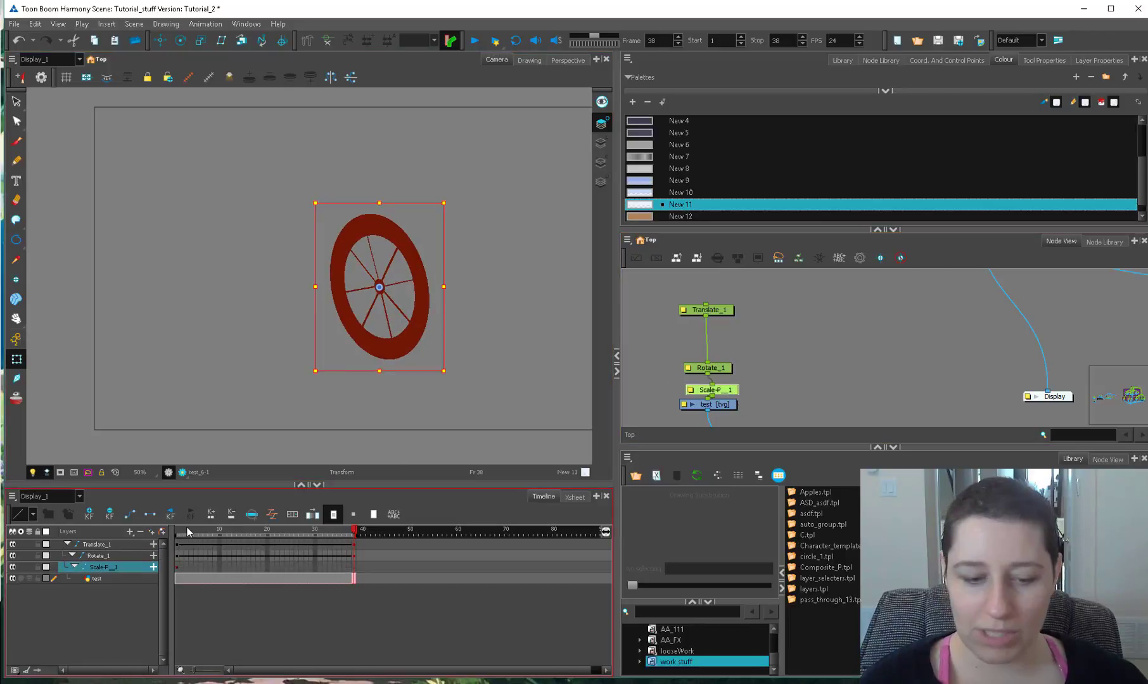
drag(188, 532, 177, 562)
drag(670, 355, 722, 392)
drag(721, 391, 735, 383)
key(ctrl+z)
key(ctrl+z)
key(ctrl+z)
key(ctrl+z)
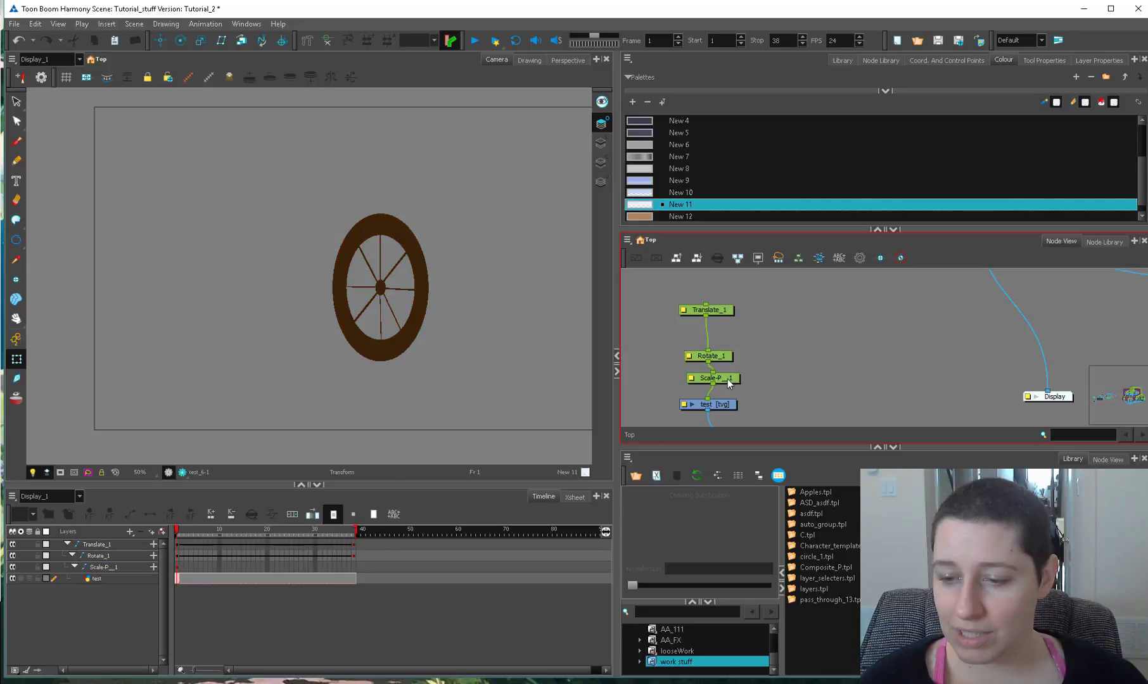
Step: Try rotating the wheel at frame 38 and squashing it horizontally on the Translate_1 peg, with Rotate_1 and Scale-P__1 disconnected
click(353, 531)
drag(468, 207, 339, 325)
click(16, 340)
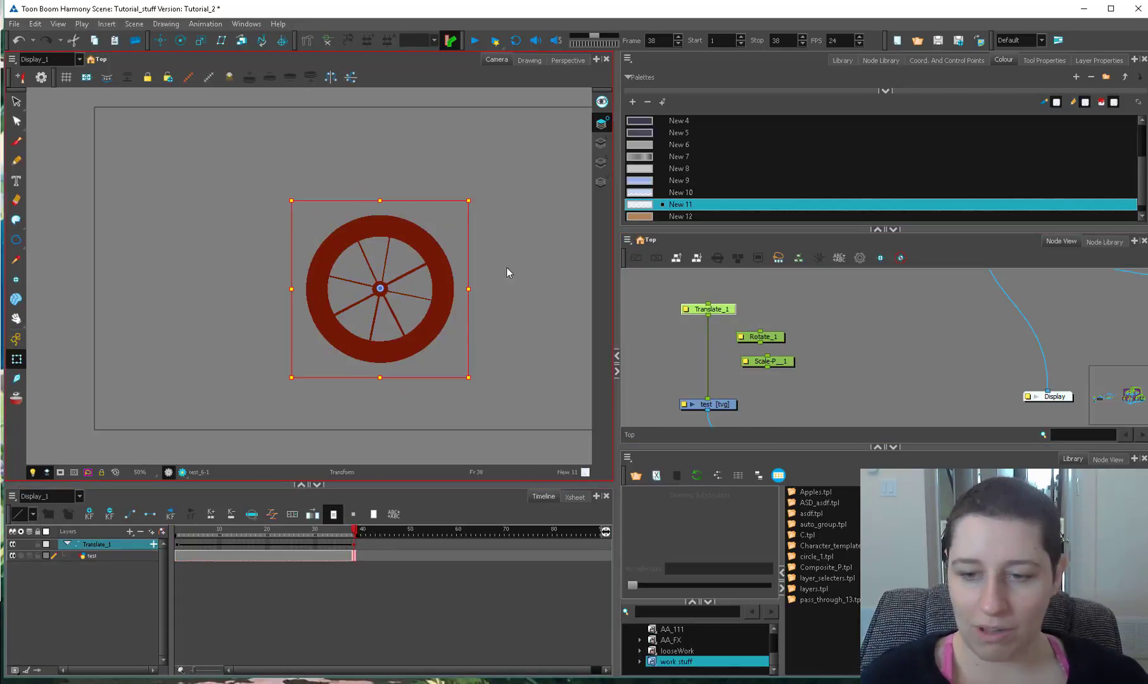
drag(468, 289, 435, 289)
Step: Scrub between frames 1 and 38 with Scale-P__1 below Rotate_1, and inspect the Rotate_1 peg's properties
drag(202, 533, 127, 546)
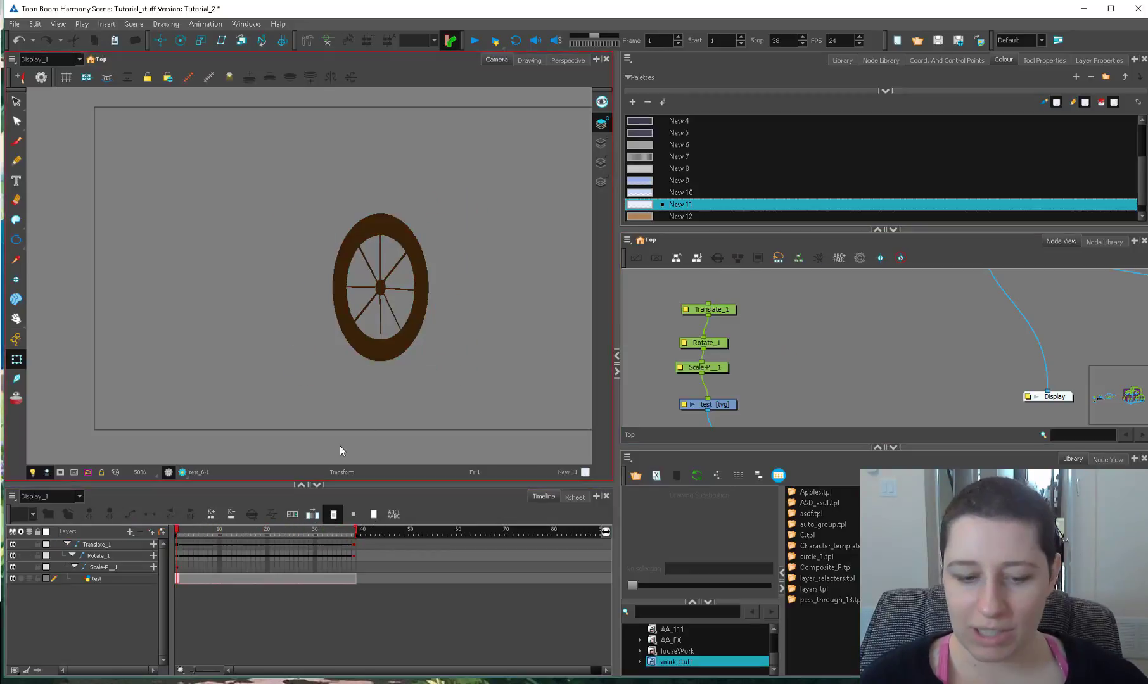
drag(202, 531, 399, 516)
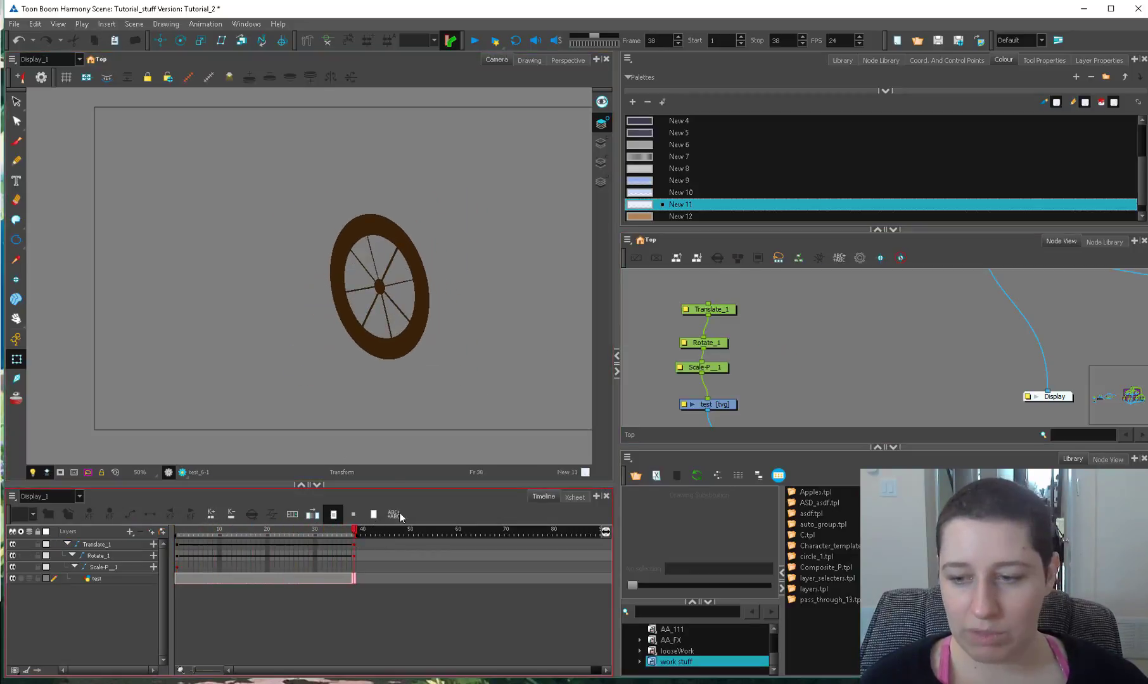
double_click(685, 342)
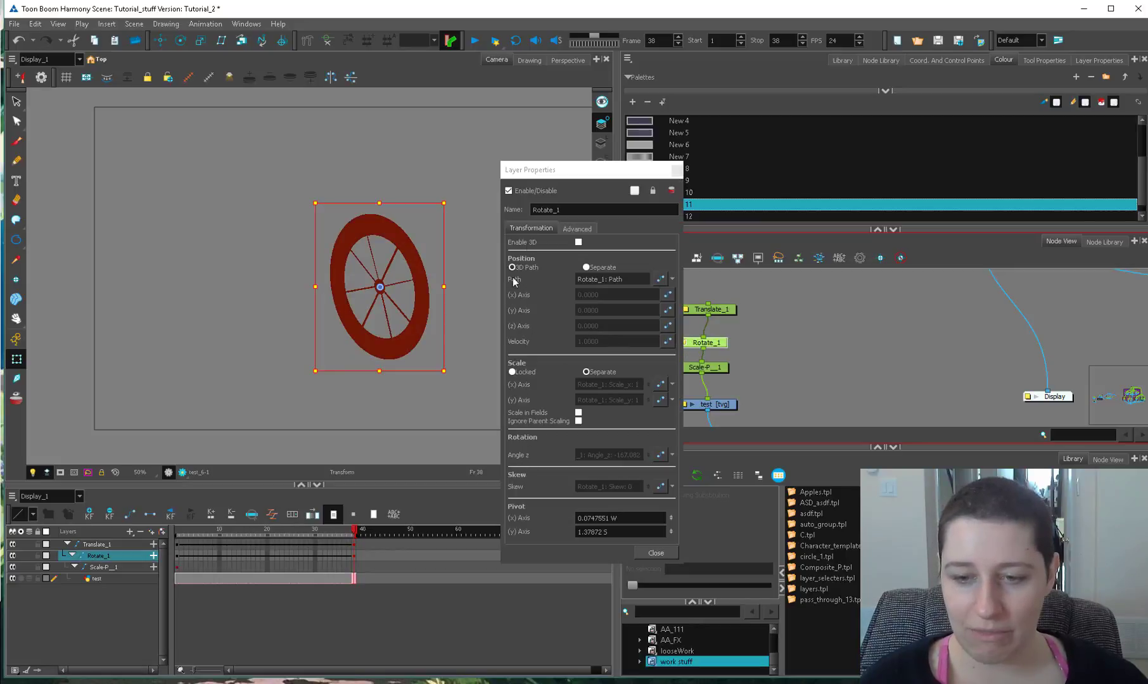
click(676, 169)
Step: Reconnect the Scale-P__1 peg between Translate_1 and Rotate_1 and scrub between frames 38 and 1
drag(183, 531, 171, 567)
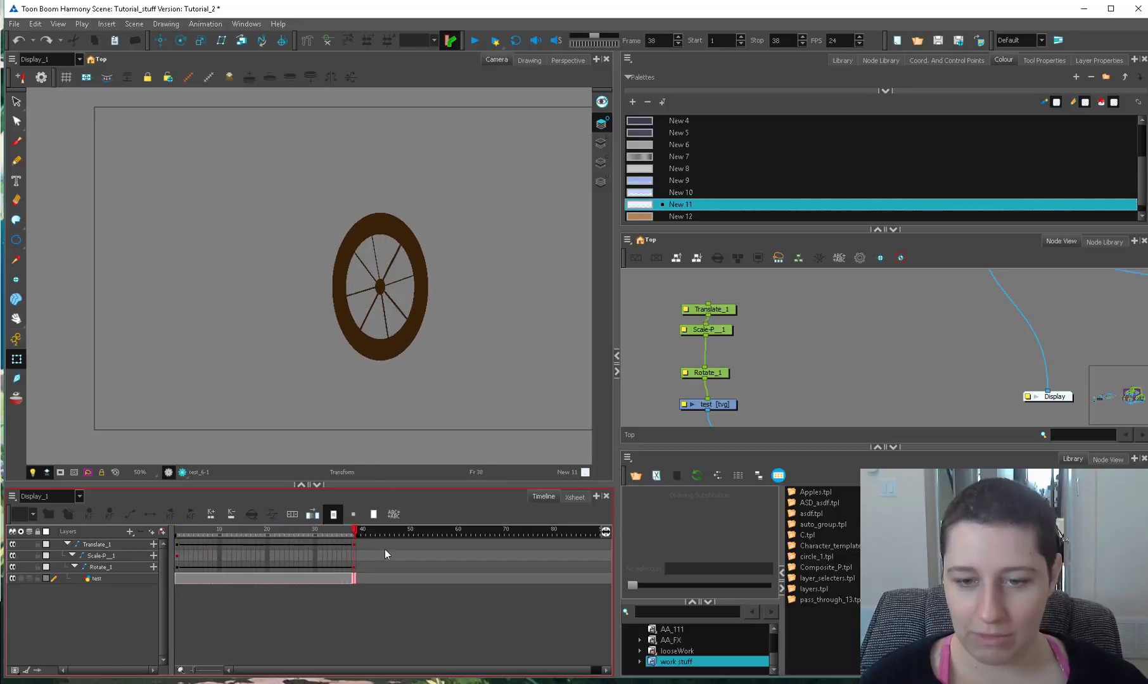
drag(384, 549, 153, 550)
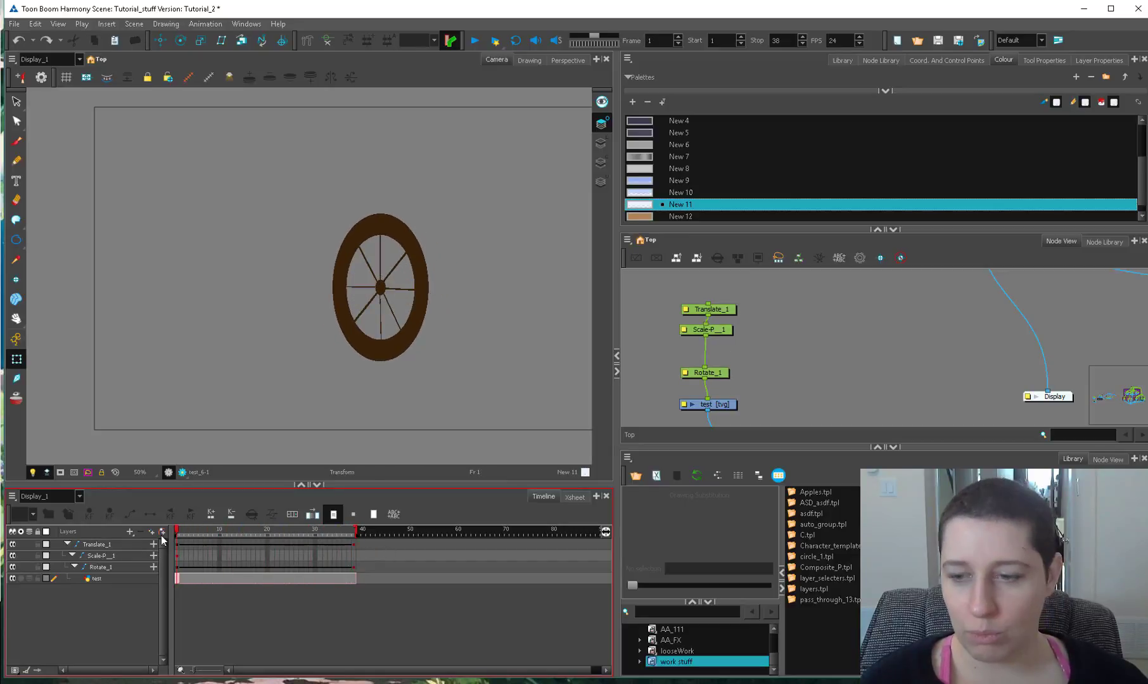
Step: Animate the wheel's position from left to right between frames 1 and 38 on the Translate_1 peg
drag(726, 311, 724, 304)
drag(388, 337, 235, 349)
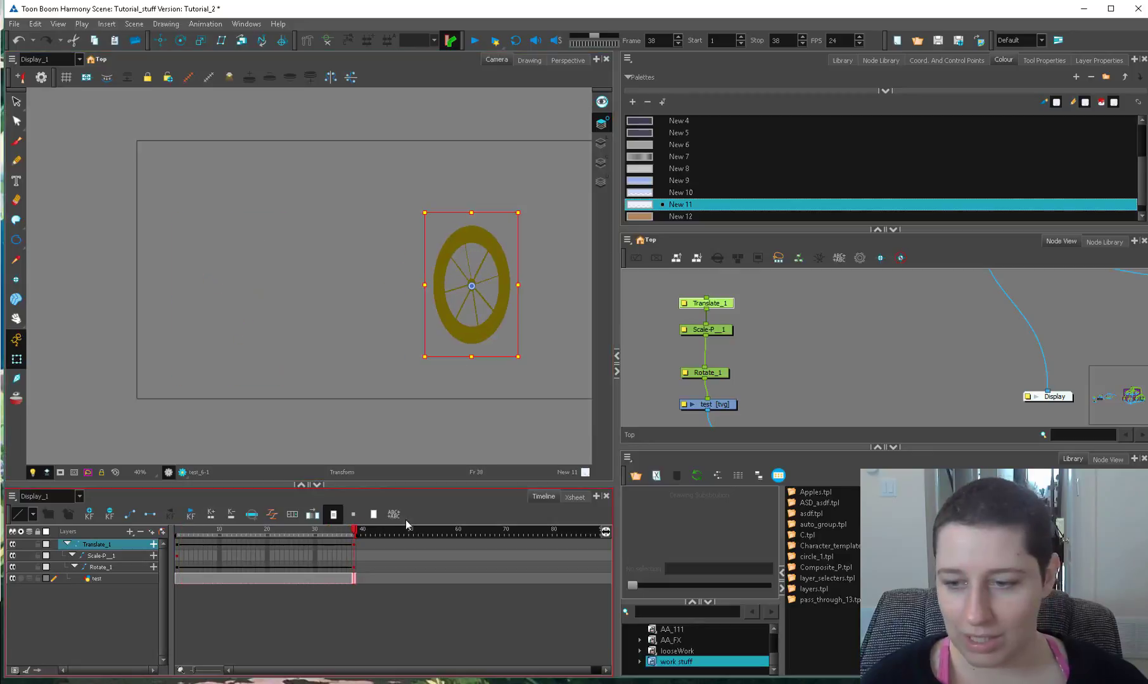
Step: Scale the wheel down at frame 38 on the Scale-P__1 peg and scrub the animation between frames 1 and 38
click(728, 328)
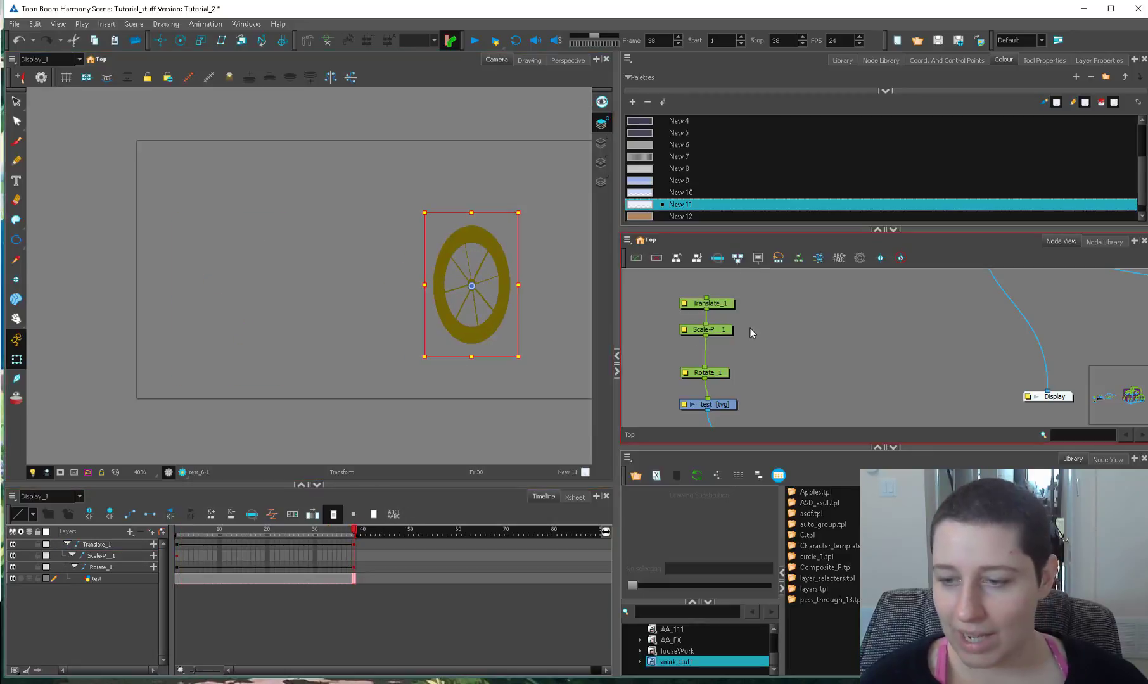
drag(518, 213, 501, 247)
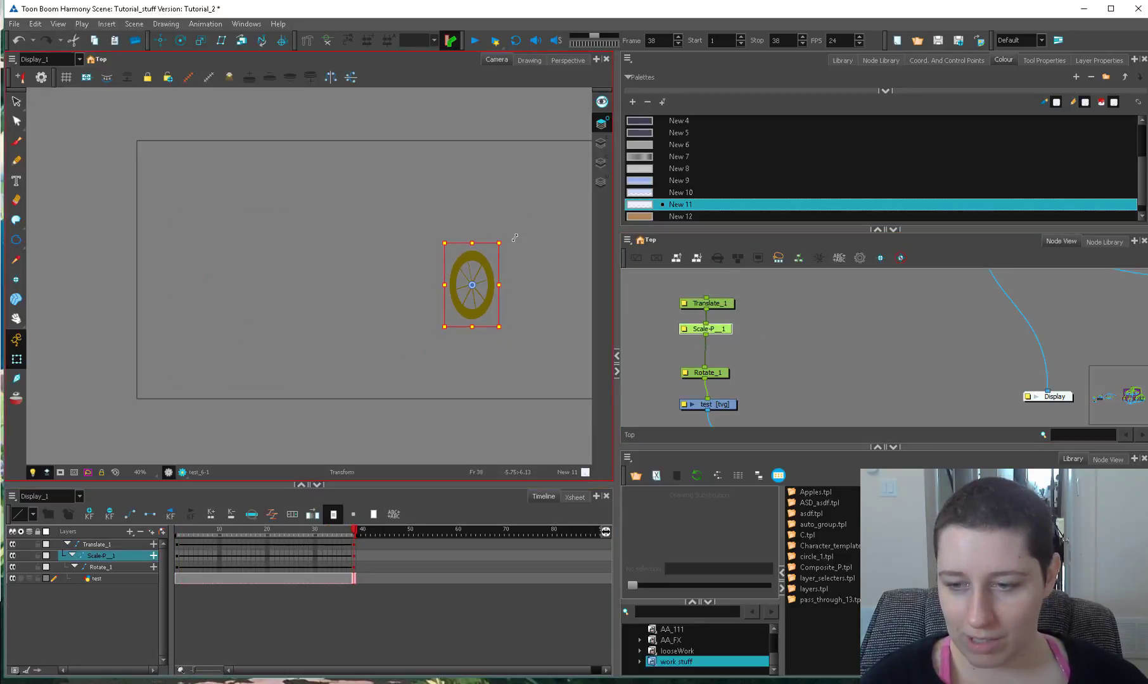
click(769, 319)
drag(180, 534, 366, 529)
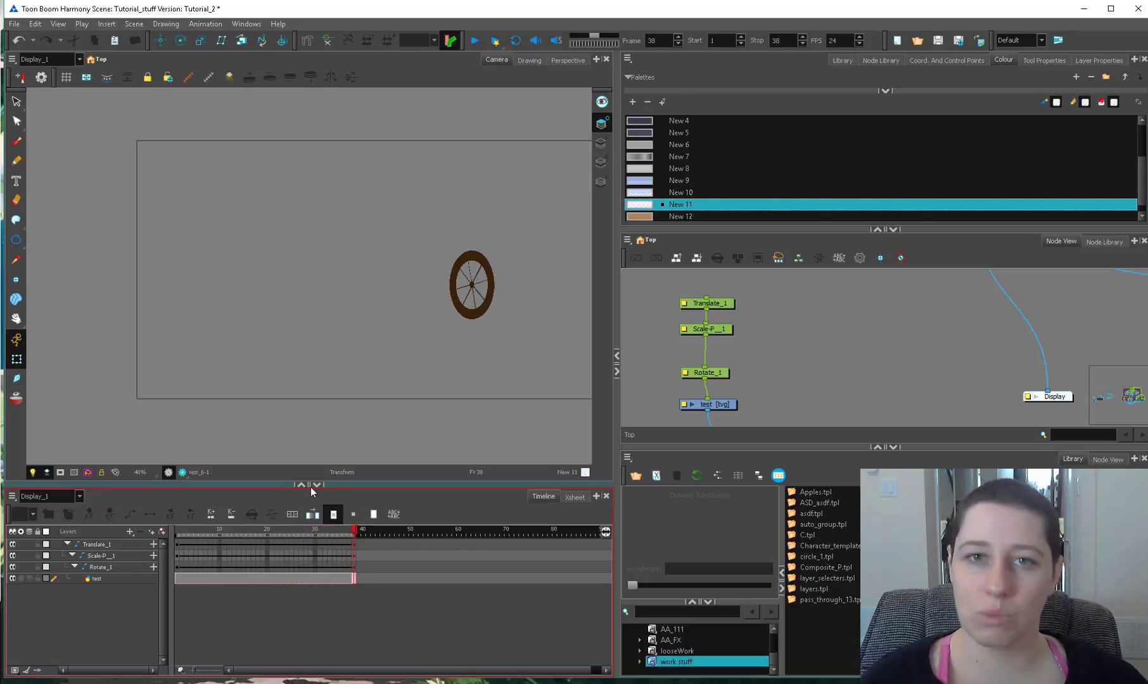
click(188, 532)
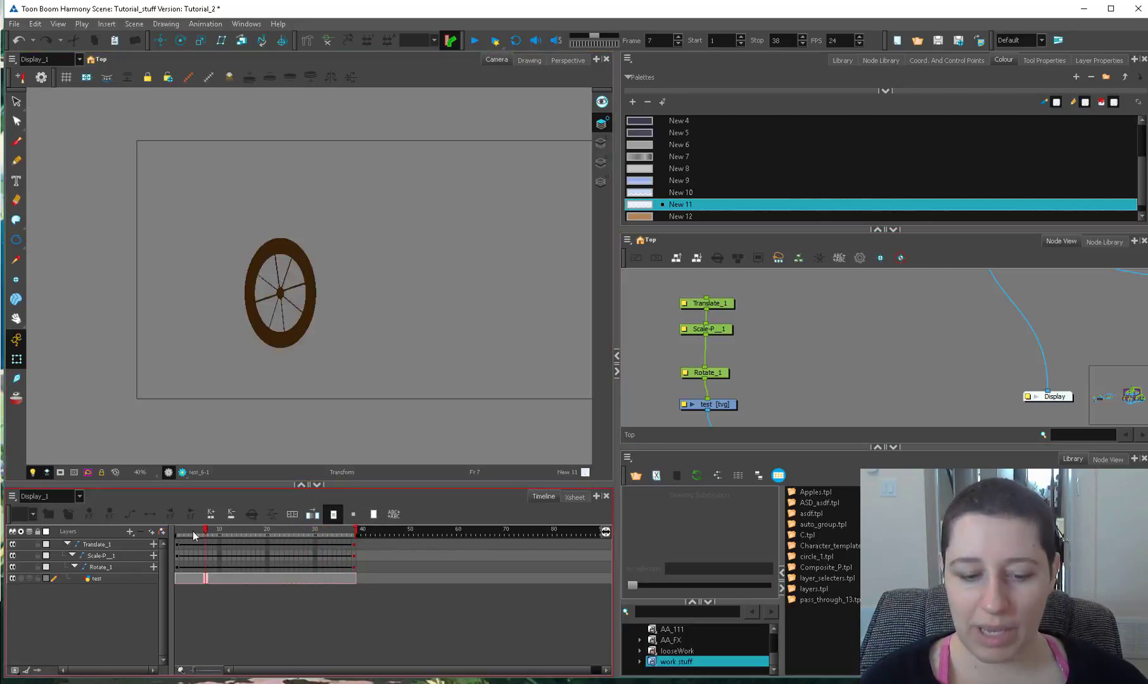
drag(195, 538, 234, 536)
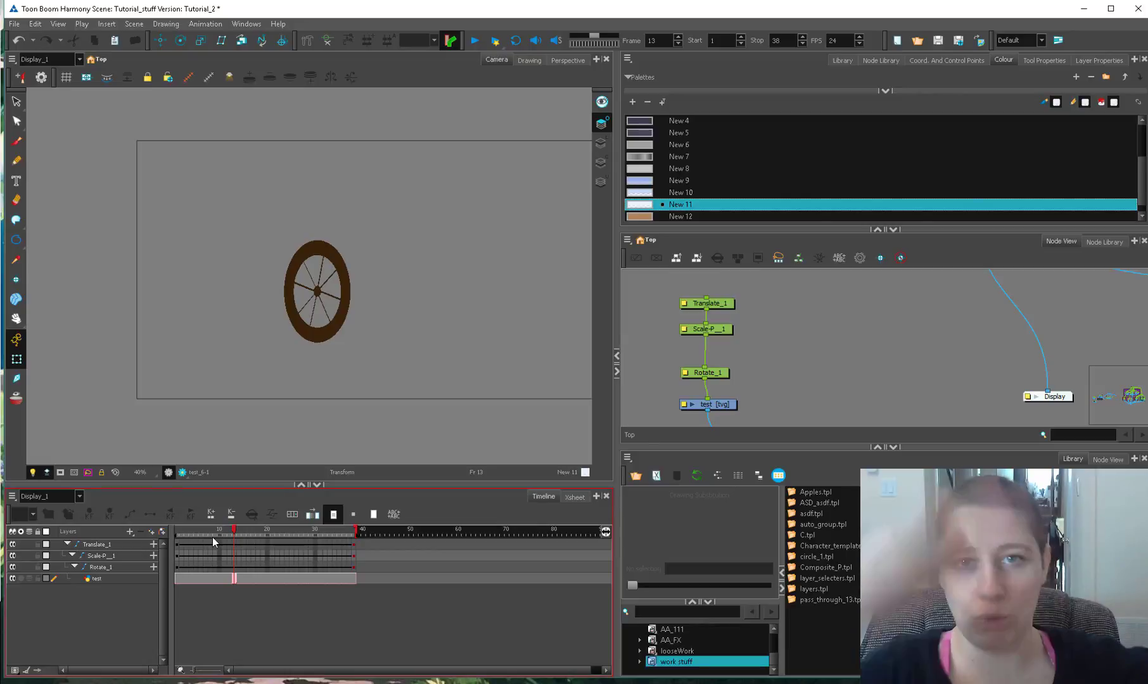
drag(213, 538, 354, 555)
Step: Try rotating the wheel at frame 38 on the Rotate_1 peg and scrub back through the animation
drag(719, 373, 720, 370)
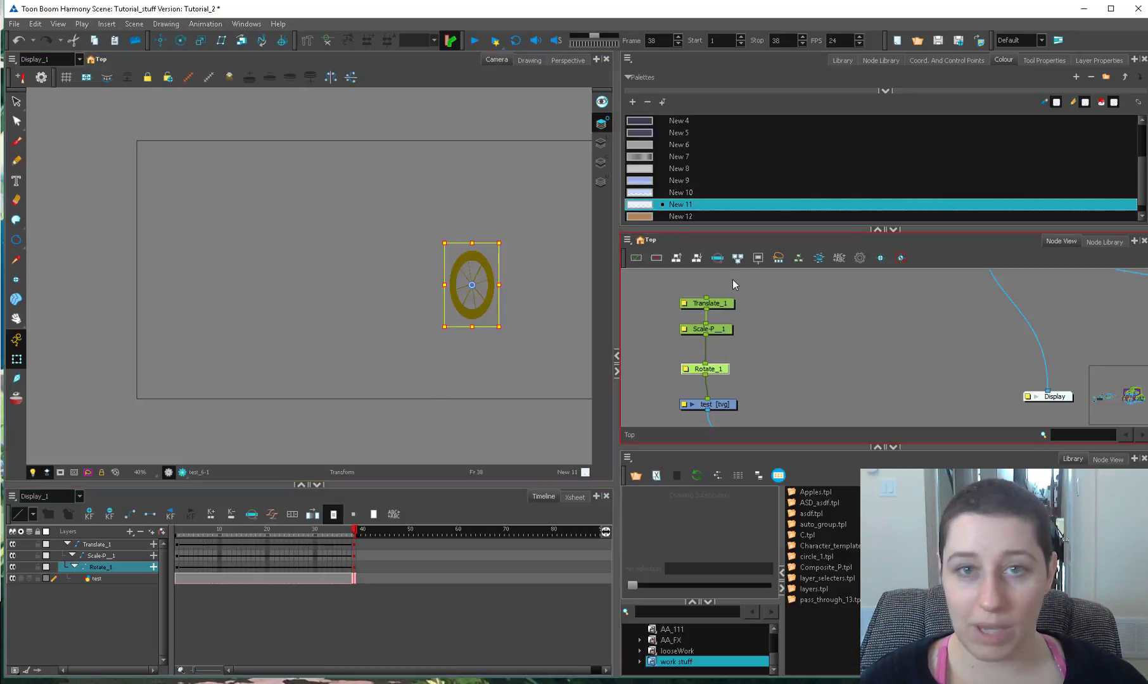
drag(508, 240, 516, 320)
drag(370, 539, 311, 531)
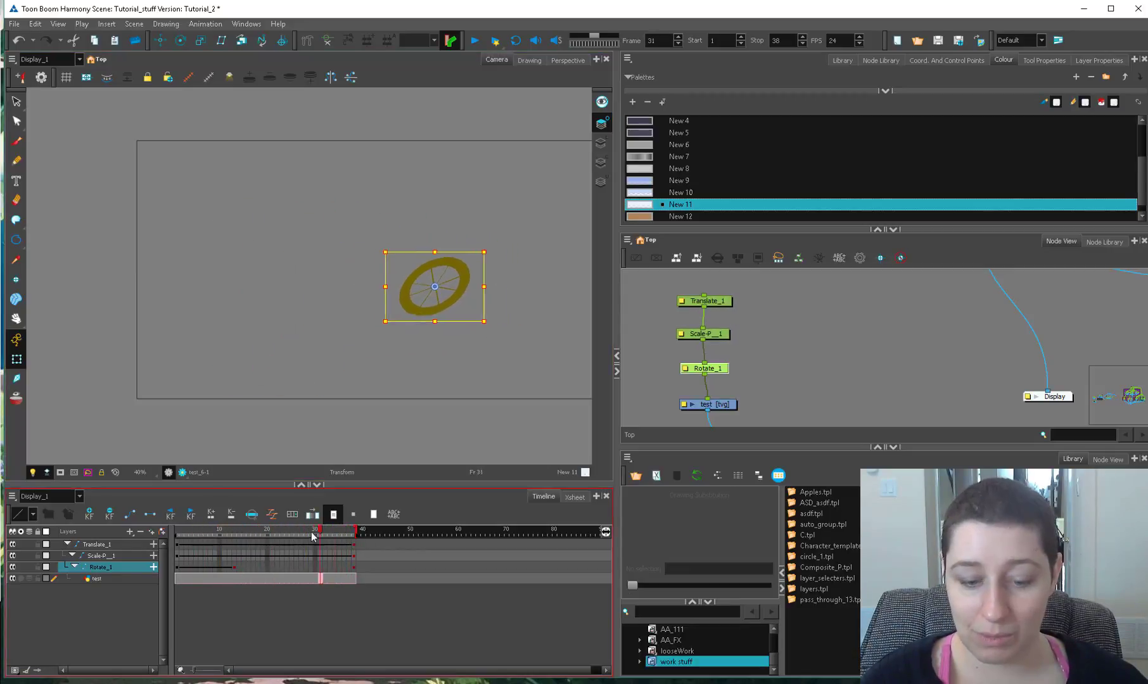
Step: Change the interpolation of the Rotate_1 keyframe at frame 13 and scrub the animation from frame 1 to 38
click(235, 566)
click(150, 513)
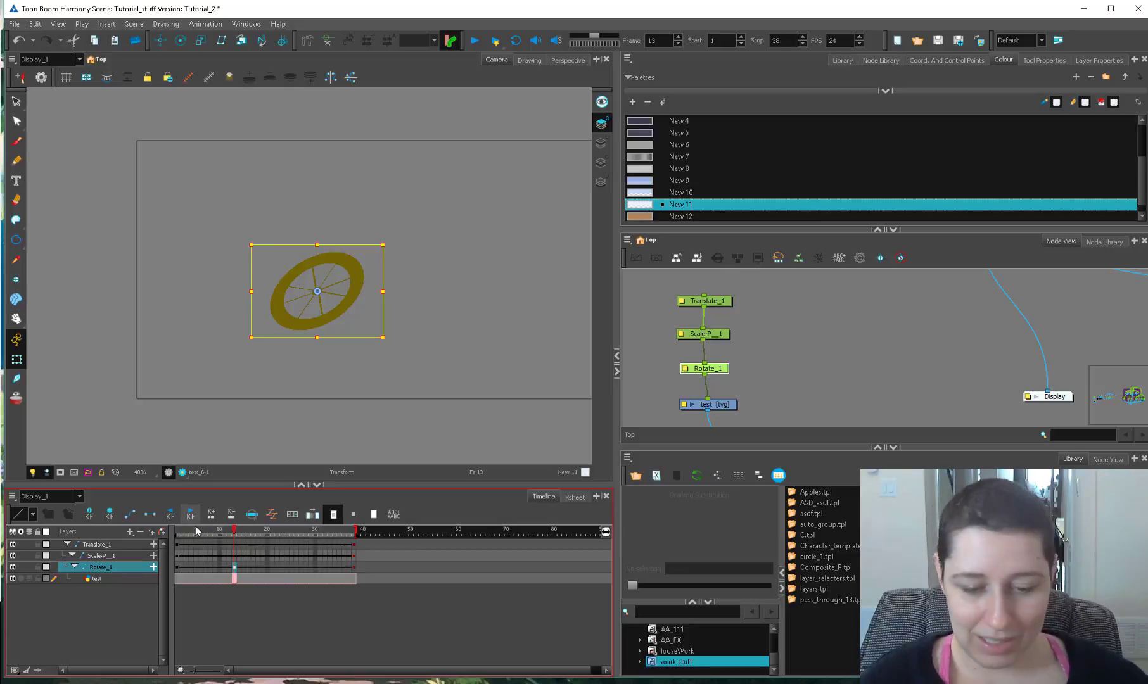
drag(227, 531, 358, 545)
key(Return)
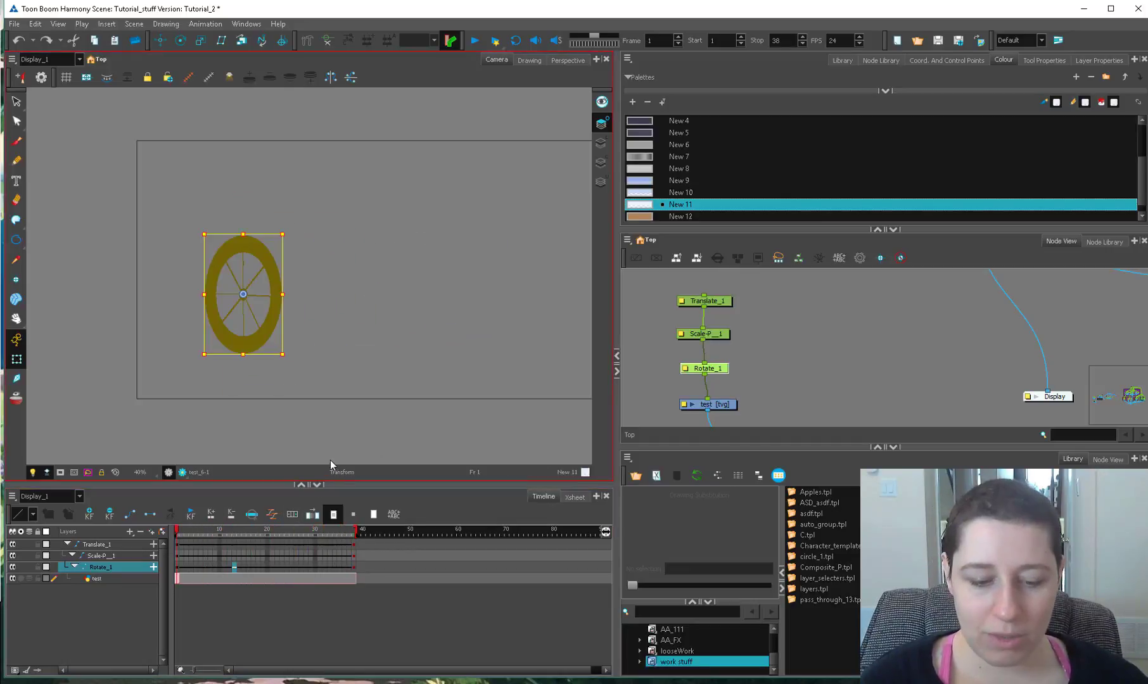
drag(179, 532, 358, 525)
Step: Try moving the Scale-P__1 peg above Translate_1, keeping Rotate_1 lowest, and scrub back to frame 1
click(712, 369)
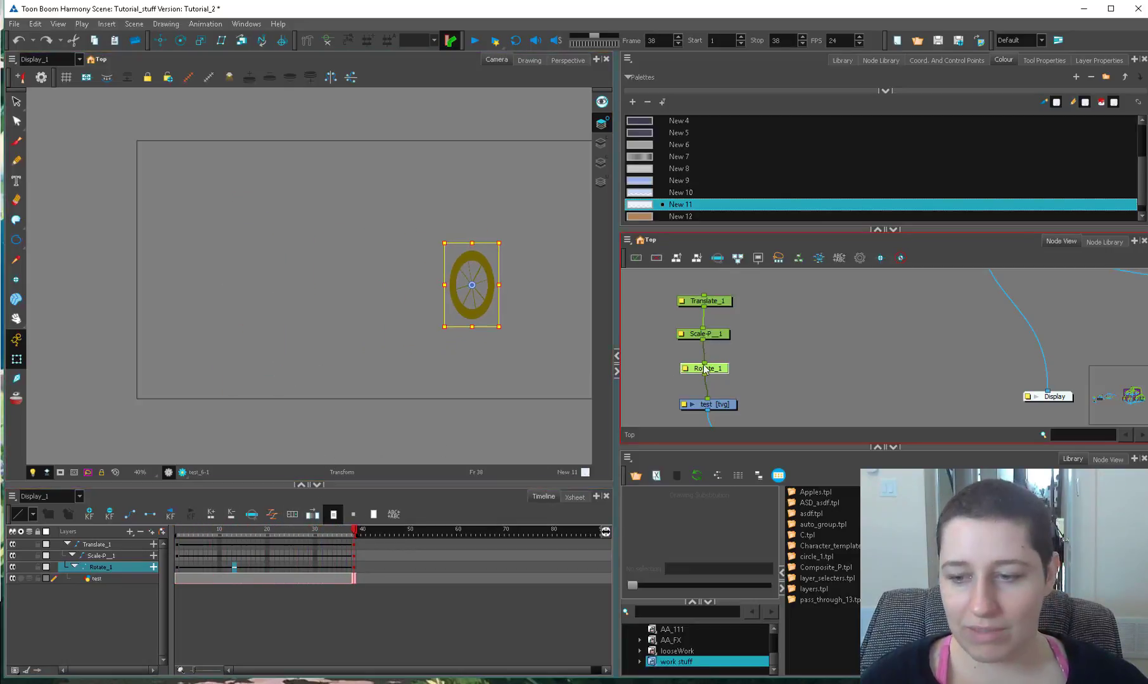
drag(704, 334, 715, 299)
click(746, 349)
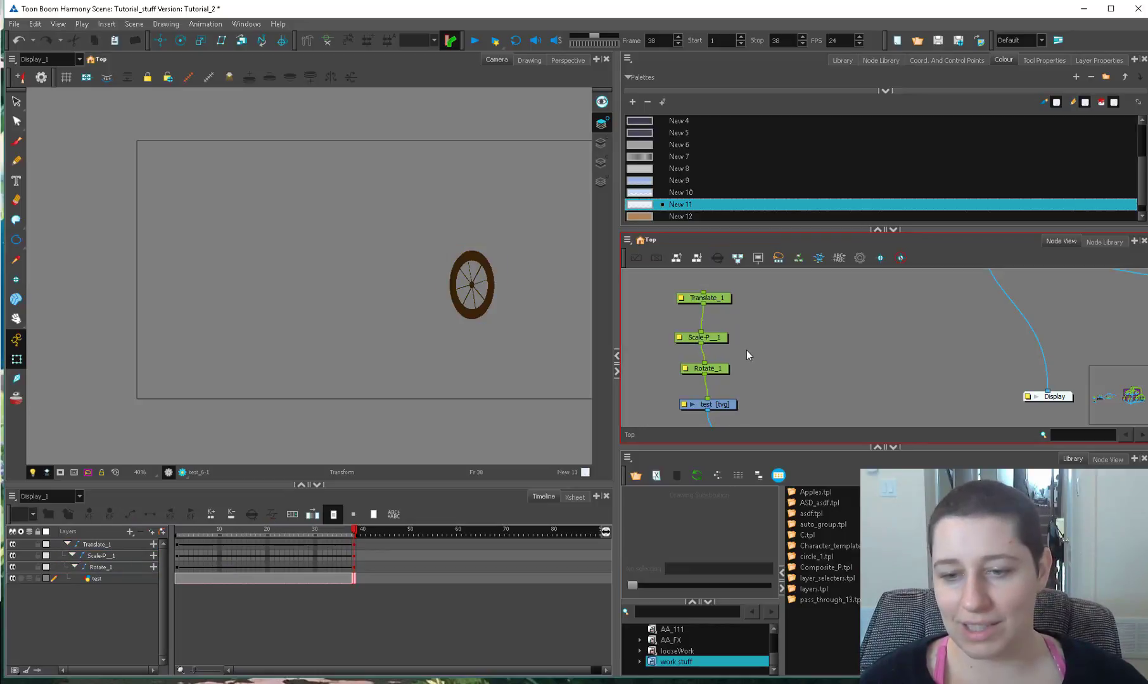
mouse_move(716, 296)
mouse_down()
mouse_move(714, 353)
mouse_move(717, 313)
mouse_up()
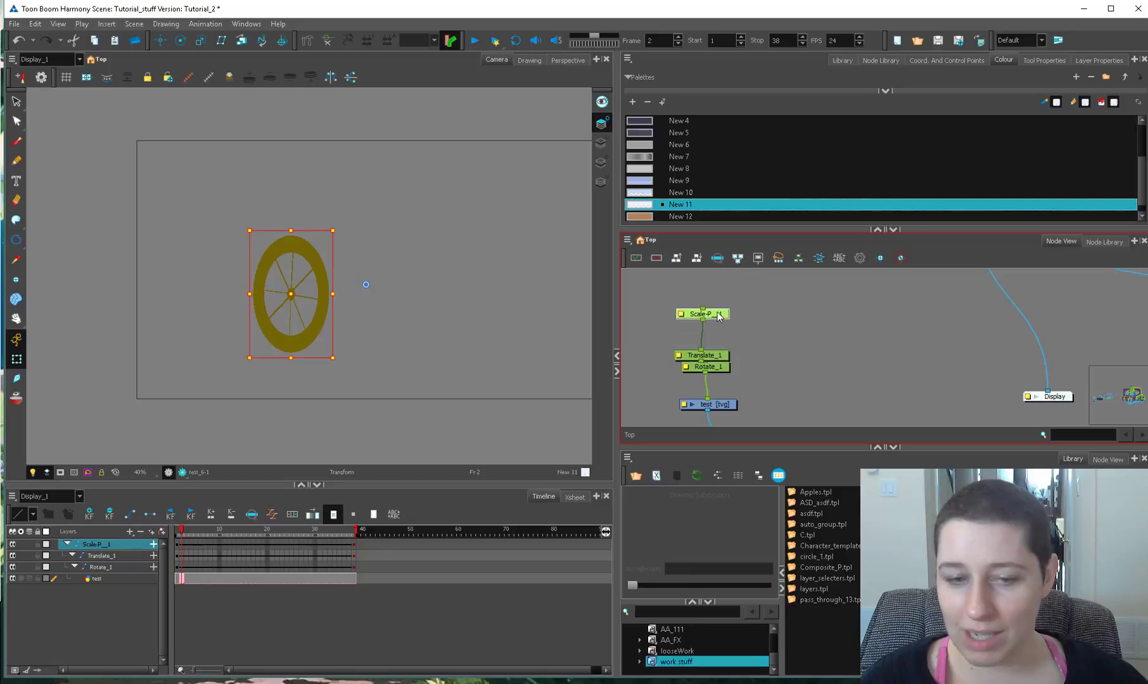
mouse_move(178, 533)
mouse_down()
mouse_move(230, 533)
mouse_move(178, 531)
mouse_up()
Step: Try connecting the Translate_1 peg below Rotate_1, directly above the test drawing, and scrub the animation from frame 1
drag(714, 354, 725, 389)
drag(716, 368, 716, 347)
drag(722, 388, 720, 375)
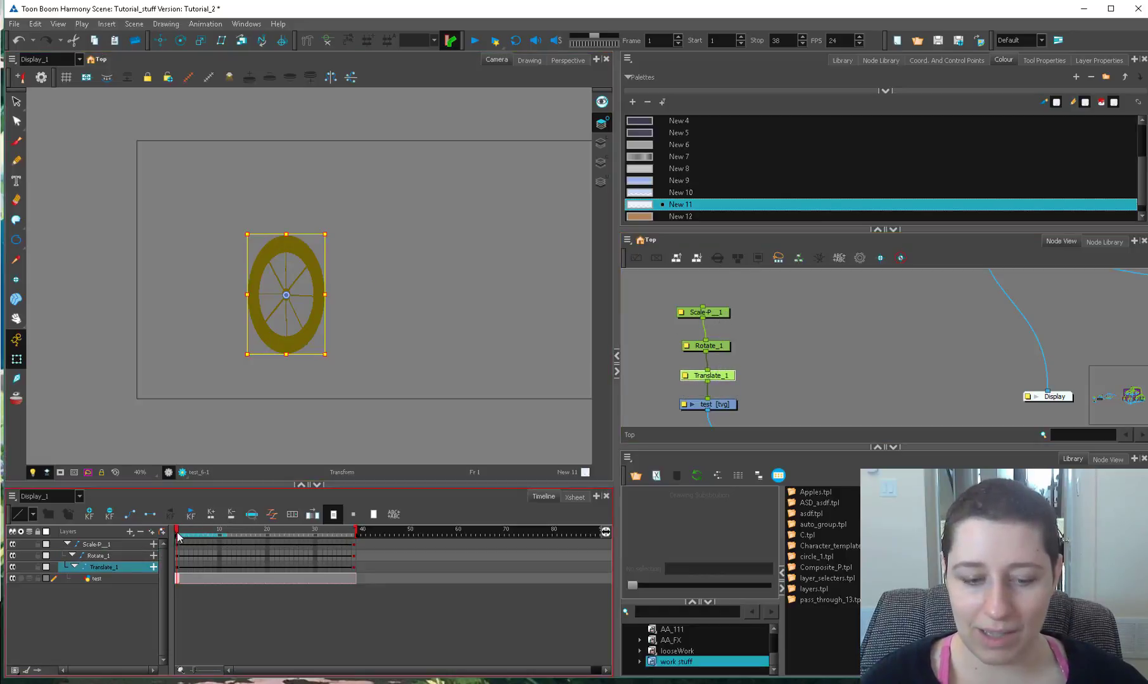
drag(178, 536, 179, 585)
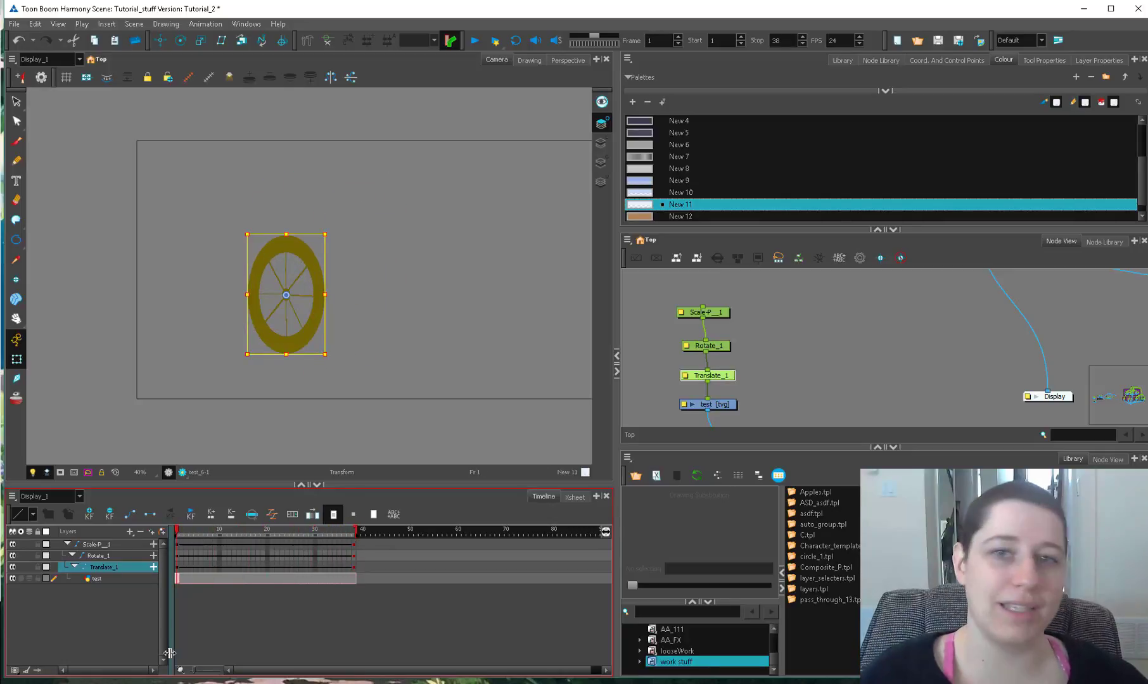
drag(182, 532, 170, 578)
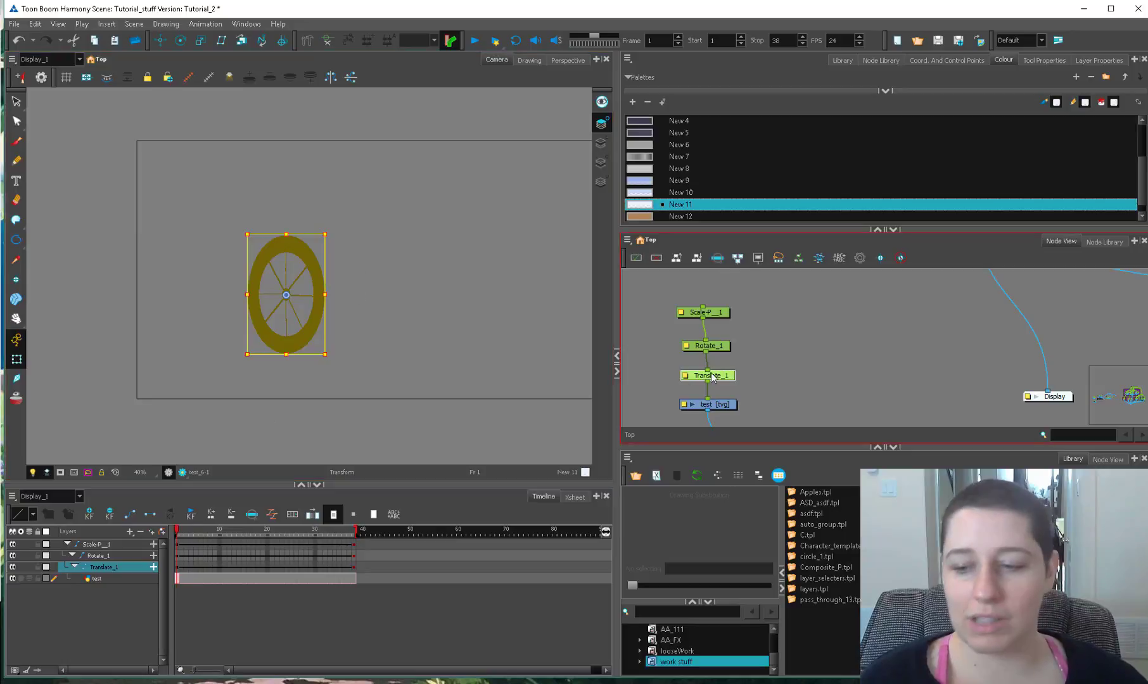
Step: Inspect the Translate_1 peg's position settings in its layer properties and scrub the animation back toward frame 1
double_click(685, 374)
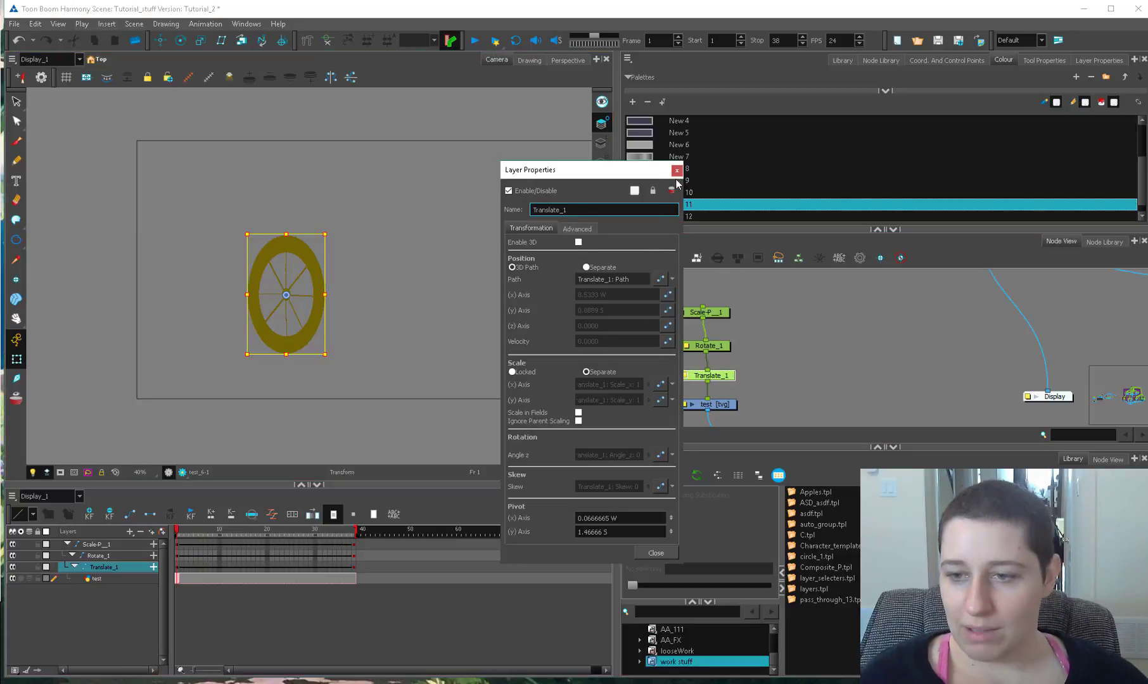
click(677, 171)
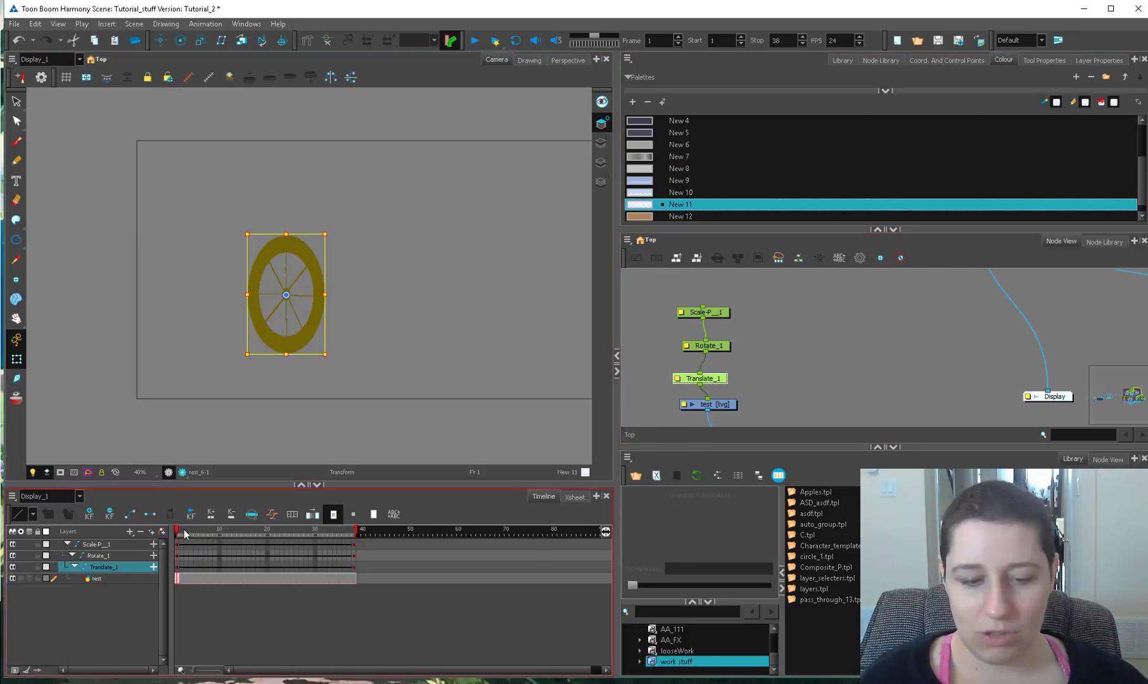
click(287, 533)
drag(294, 538, 174, 589)
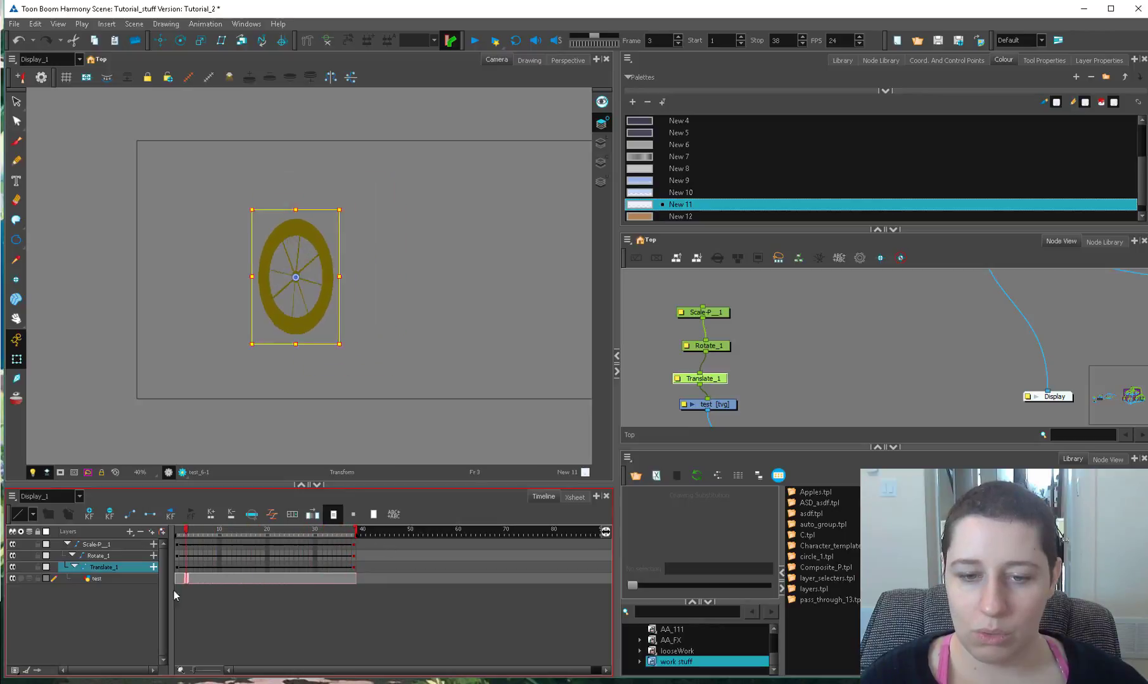
Step: Set the Scale-P__1, Rotate_1 and Translate_1 pegs to Separate Mode together and go to frame 38
click(834, 281)
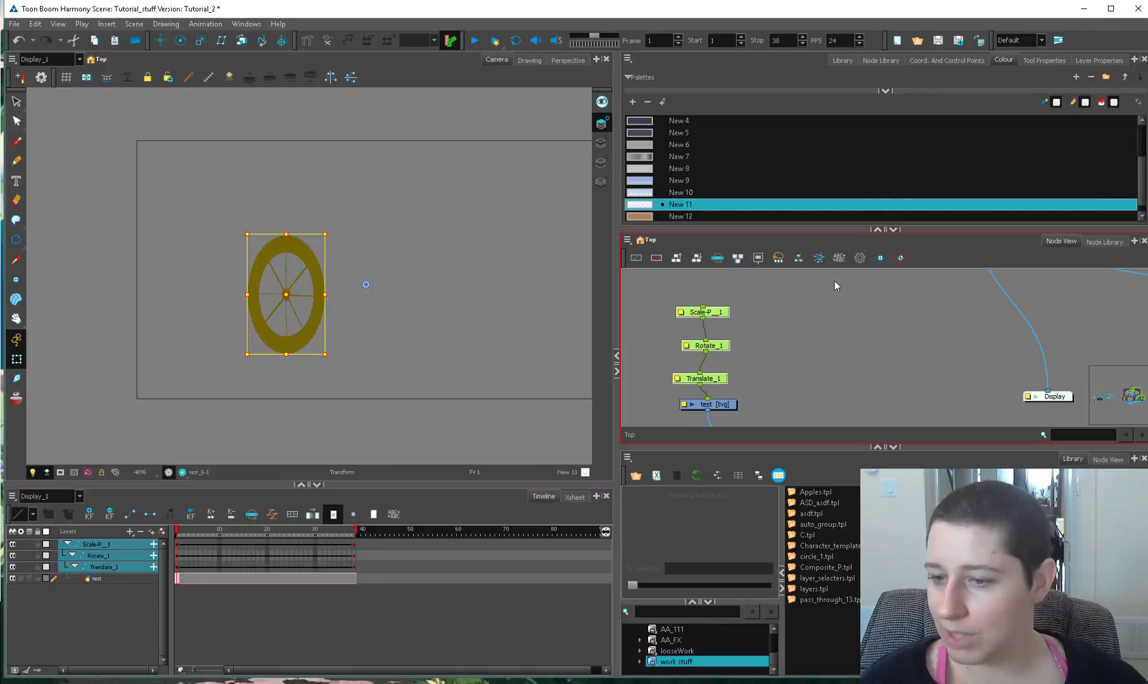
click(879, 258)
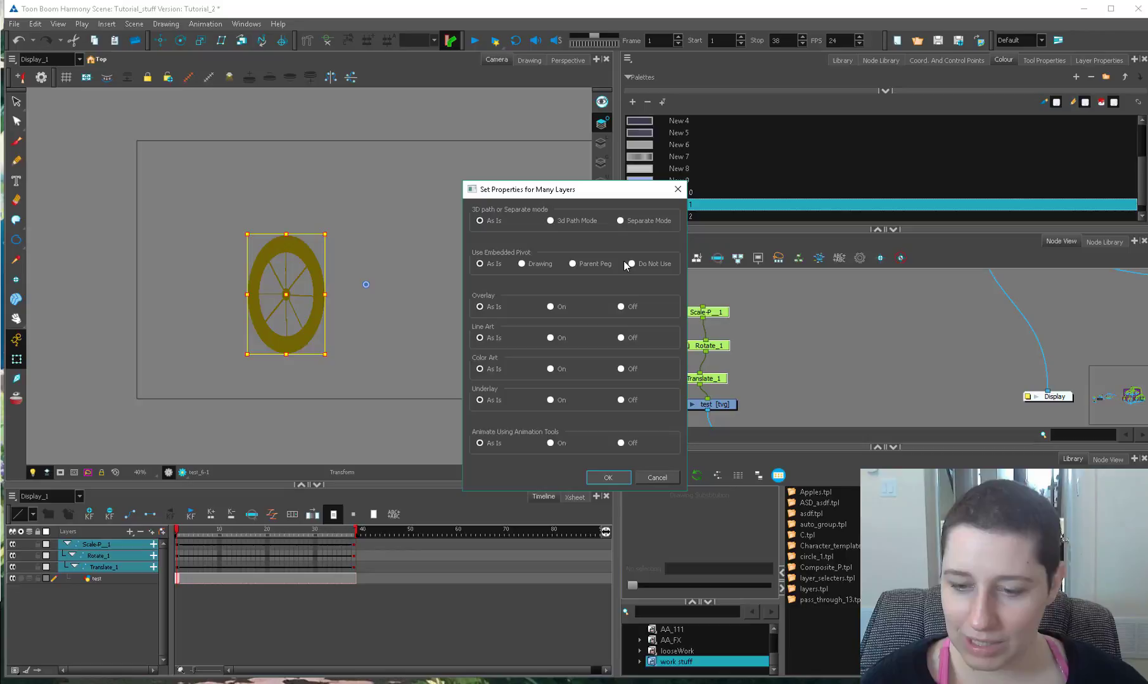
click(607, 477)
click(355, 534)
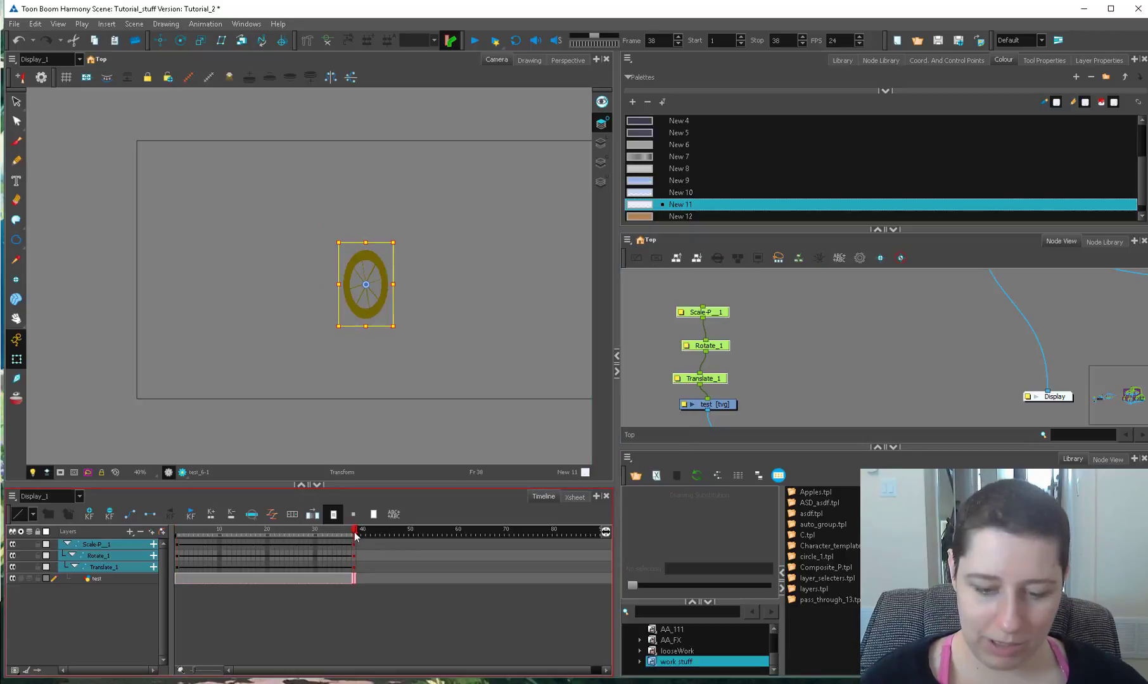
Step: Reset the pegs at frame 38, restore the order Translate_1, Scale-P__1, Rotate_1, and rotate the wheel on Rotate_1
key(r)
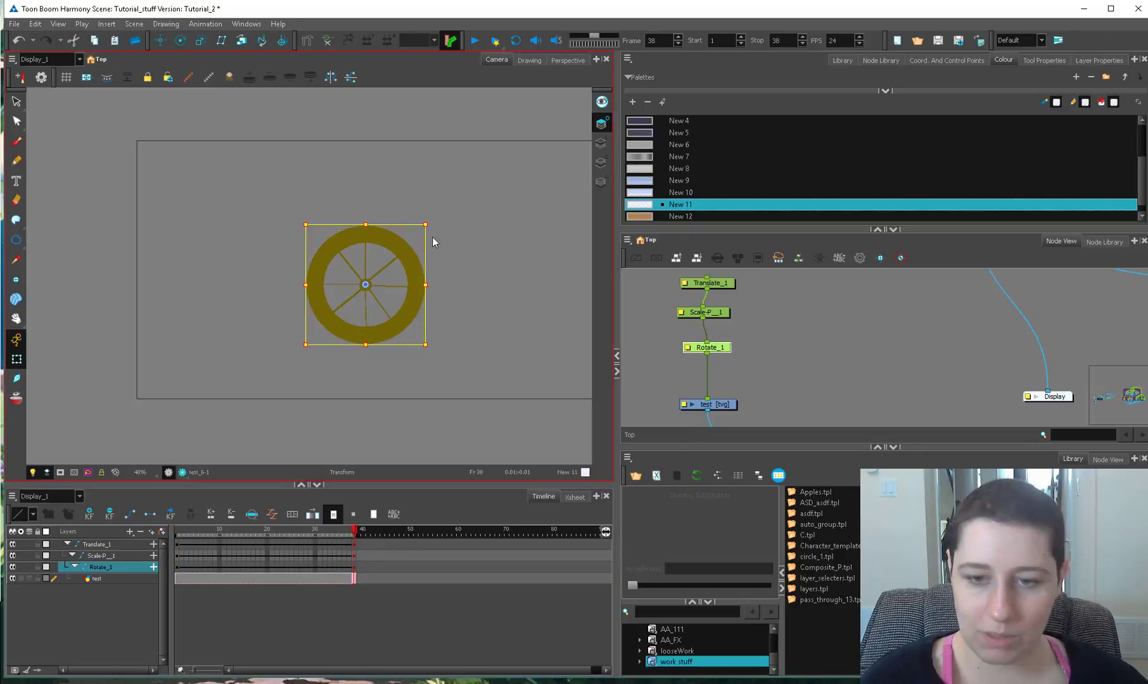
mouse_move(432, 239)
mouse_down()
mouse_move(429, 325)
mouse_move(424, 240)
mouse_up()
click(715, 314)
click(449, 307)
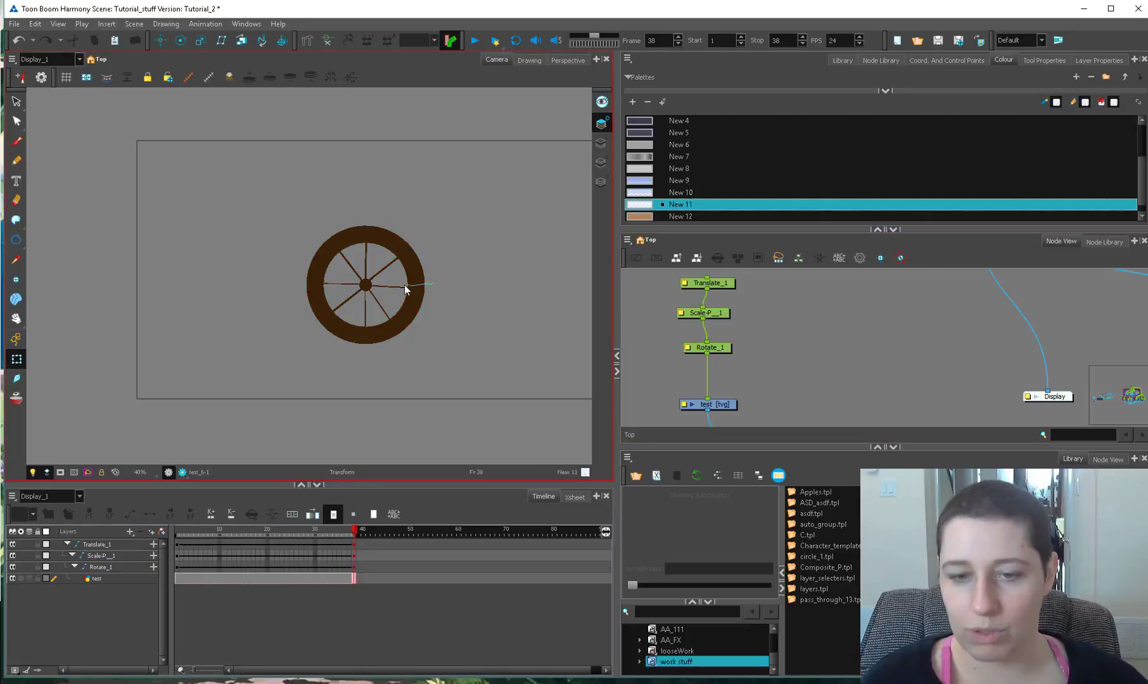
click(407, 285)
Step: Squash and shrink the wheel on Scale-P__1 and animate its position on Translate_1 between frames 1 and 38
click(703, 313)
click(177, 534)
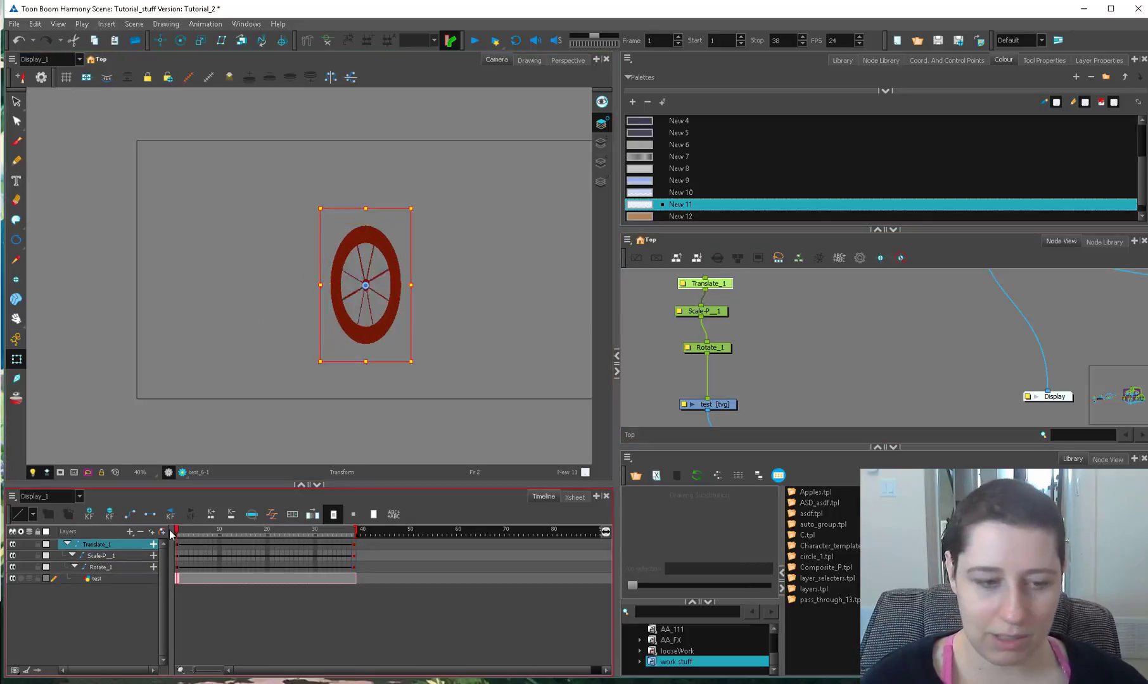
click(18, 342)
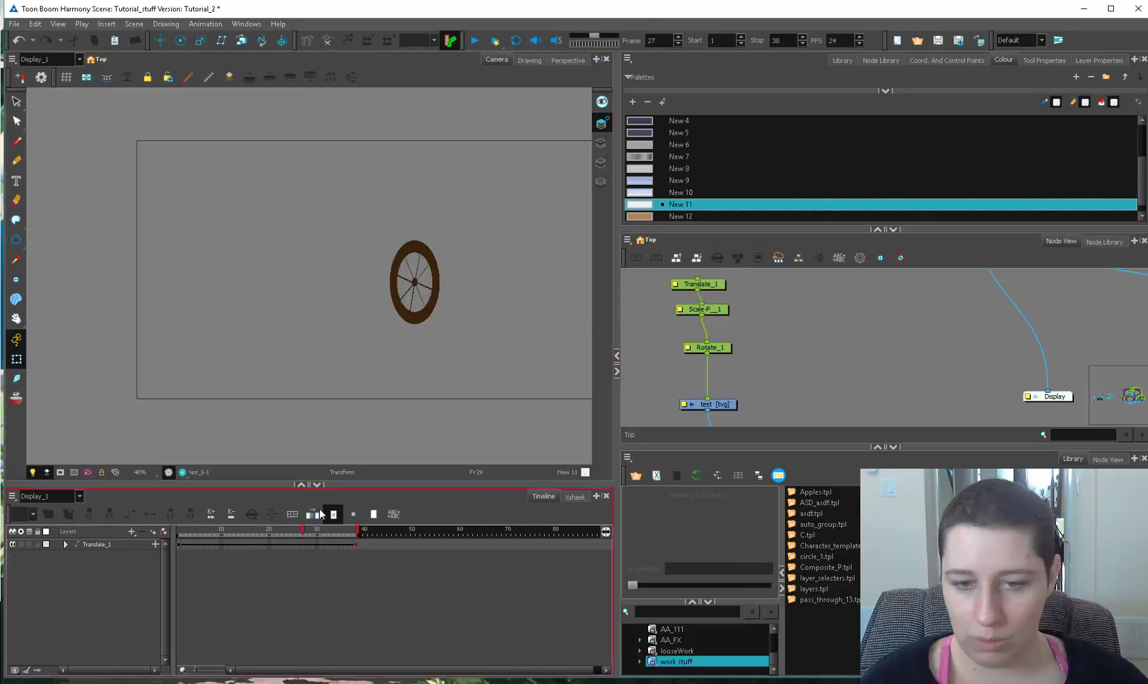
drag(291, 533, 356, 533)
Step: Try connecting the Translate_1 peg between Rotate_1 and the test drawing, and scrub to frame 38
drag(711, 284, 727, 371)
key(Escape)
mouse_move(356, 531)
mouse_down()
mouse_move(225, 527)
mouse_move(170, 544)
mouse_move(343, 514)
mouse_move(349, 501)
mouse_move(306, 531)
mouse_move(372, 521)
mouse_up()
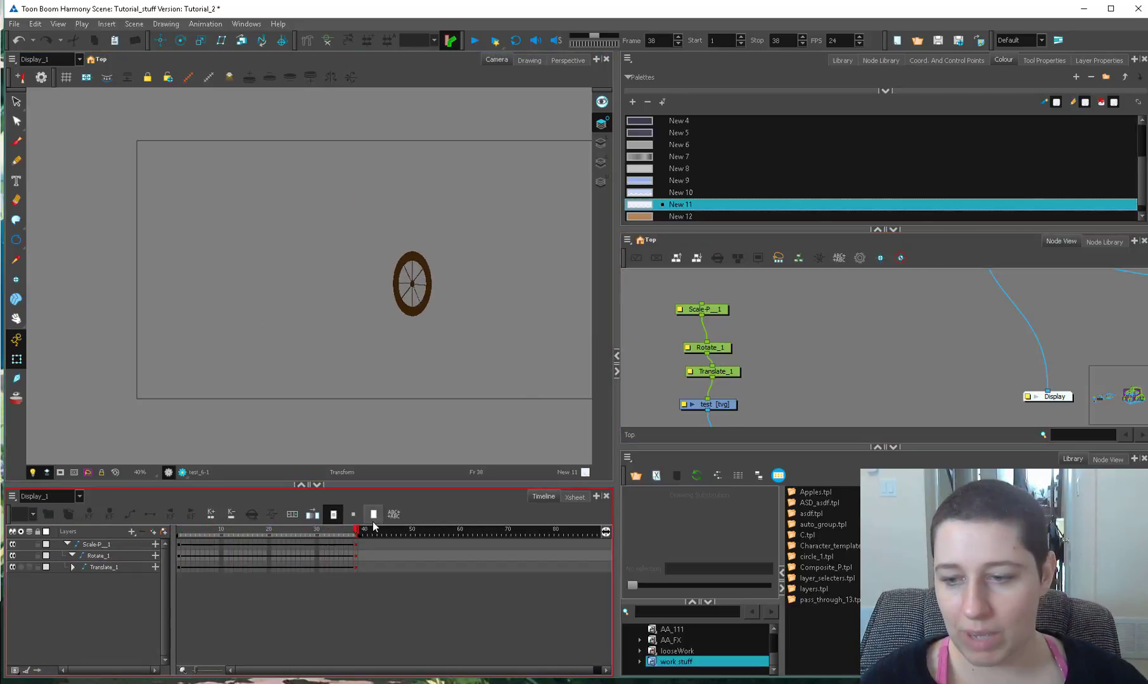
Step: Inspect the separate position settings in the layer properties of the Translate_1 peg
click(689, 373)
double_click(689, 379)
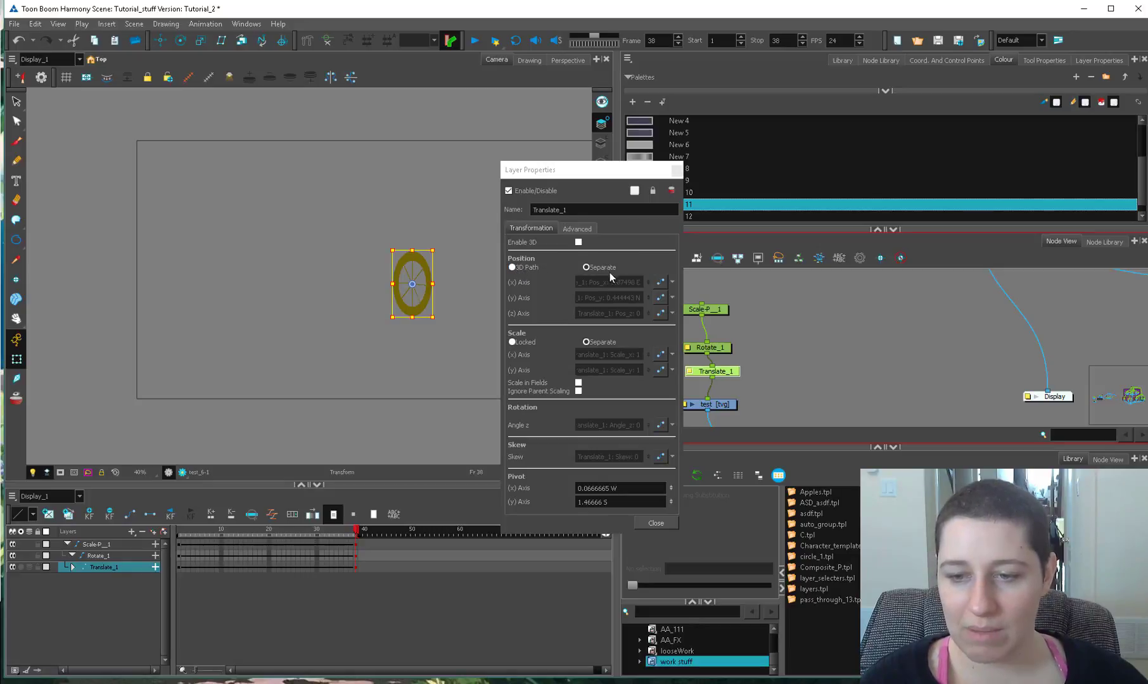
click(675, 170)
Step: Reconnect Translate_1 above Scale-P__1 and Rotate_1, and scrub the wheel's animation between frames 38 and 26
click(752, 343)
mouse_move(356, 531)
mouse_down()
mouse_move(173, 531)
mouse_move(358, 530)
mouse_up()
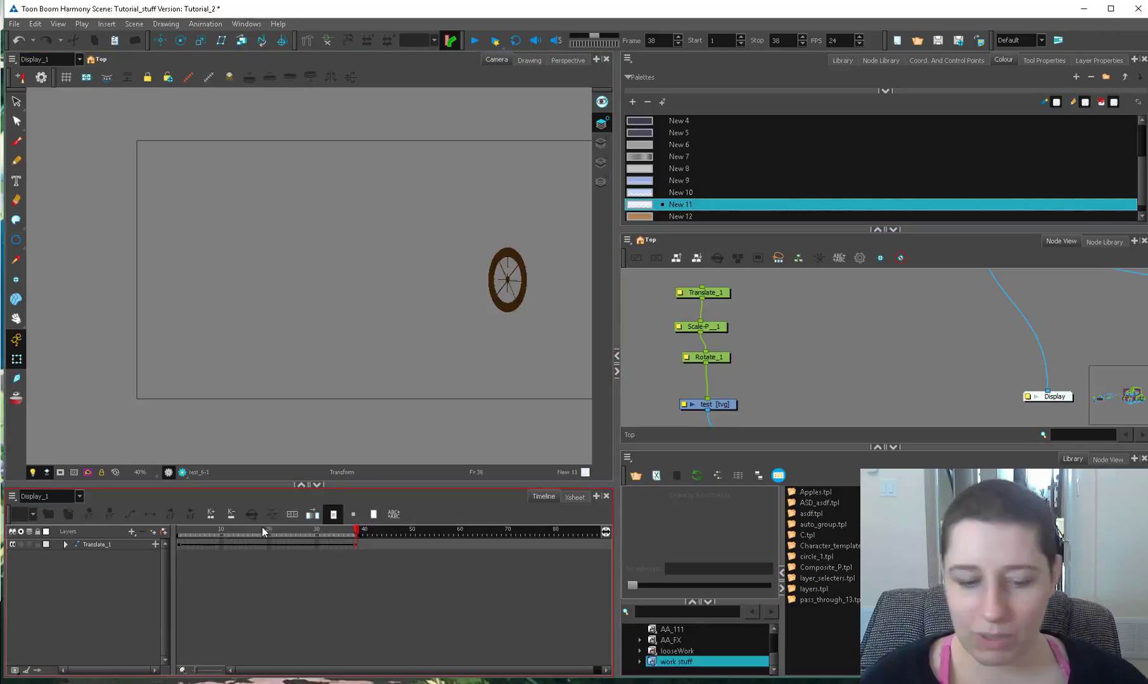
drag(261, 528, 298, 530)
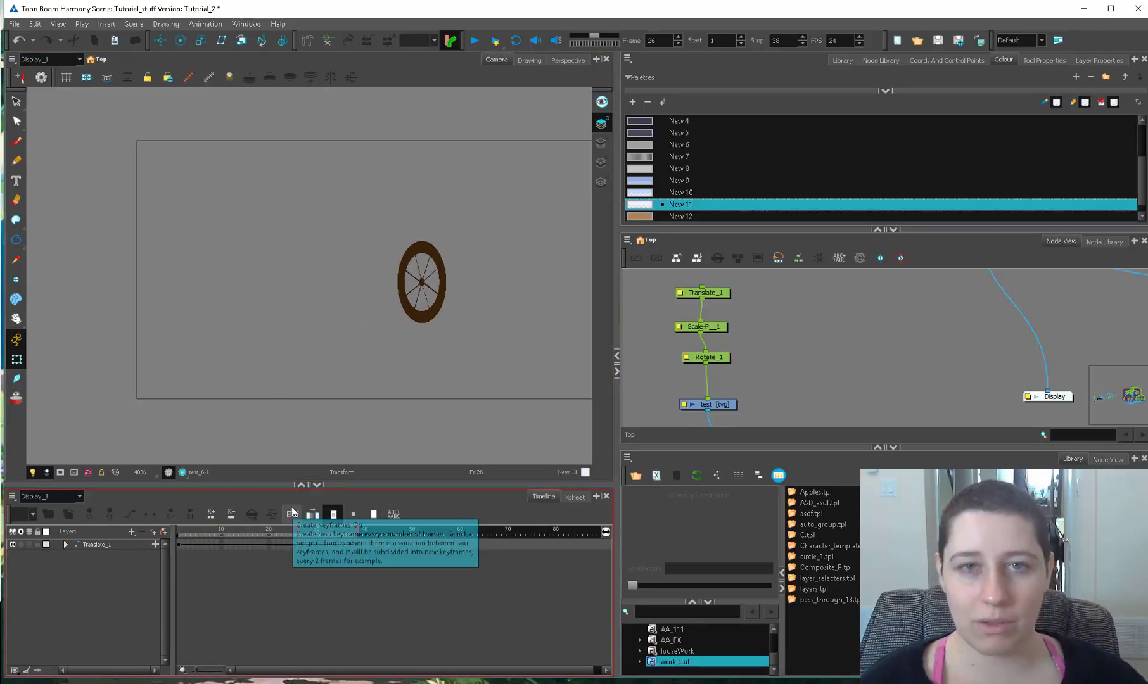
drag(710, 356, 707, 360)
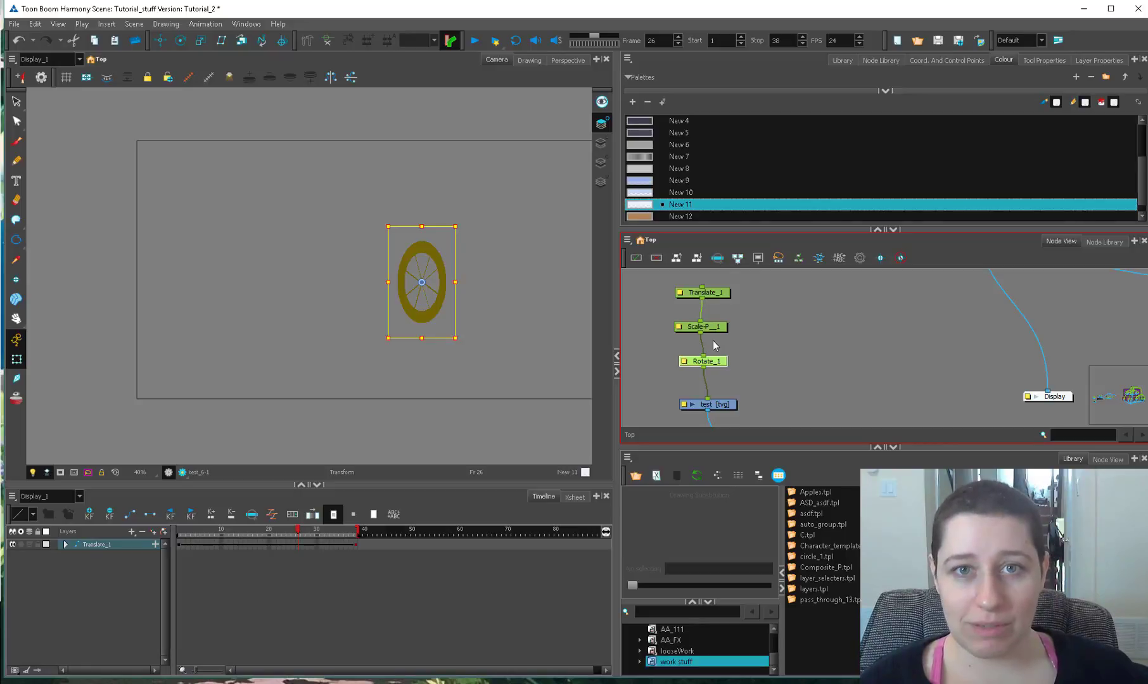
click(748, 347)
click(717, 359)
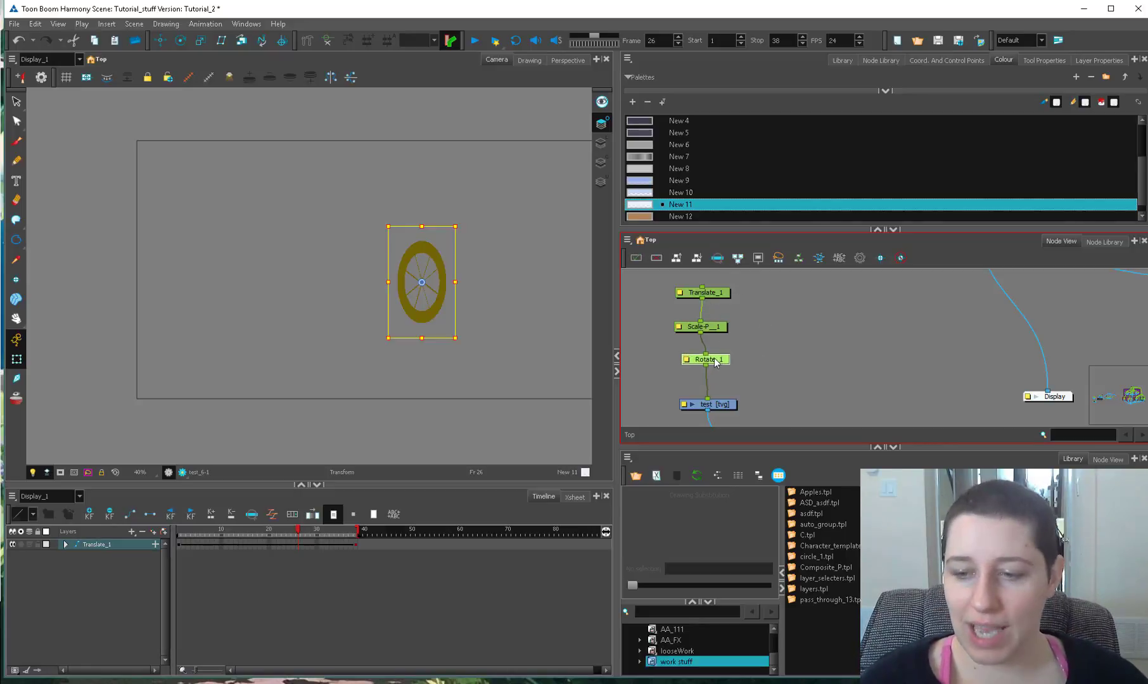
Step: Try the Scale-P__1 peg below Rotate_1 and above Translate_1, scrubbing back to frame 1 with each order
drag(721, 325, 725, 379)
drag(222, 532, 178, 532)
click(736, 378)
drag(722, 381, 702, 287)
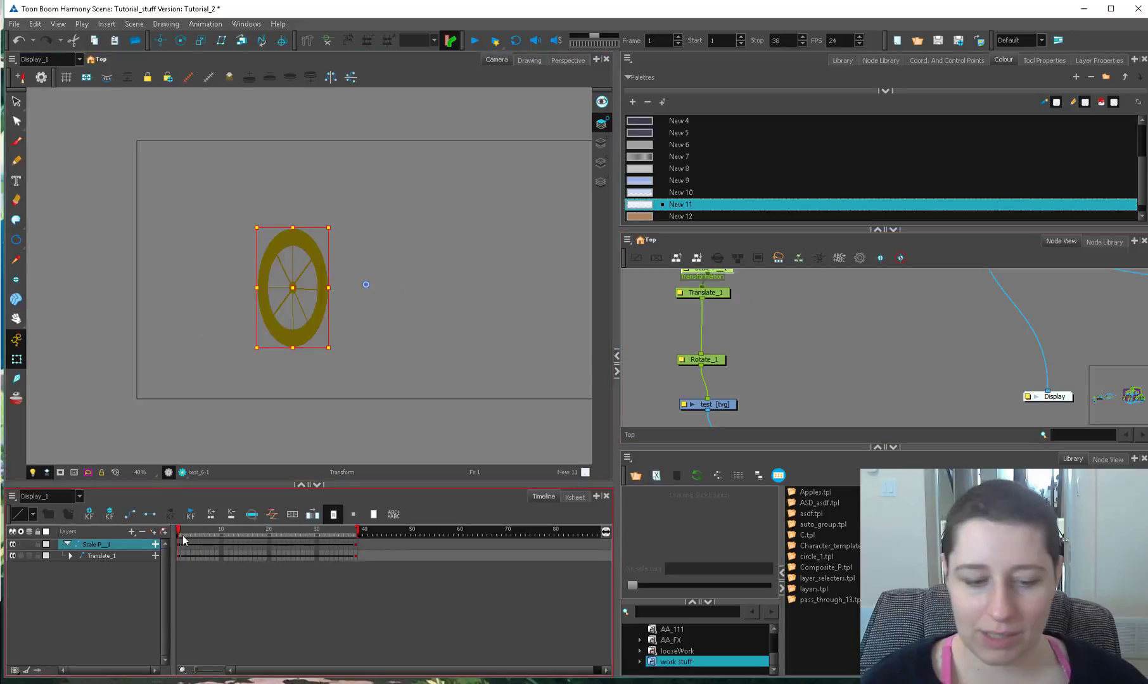
drag(182, 534, 149, 547)
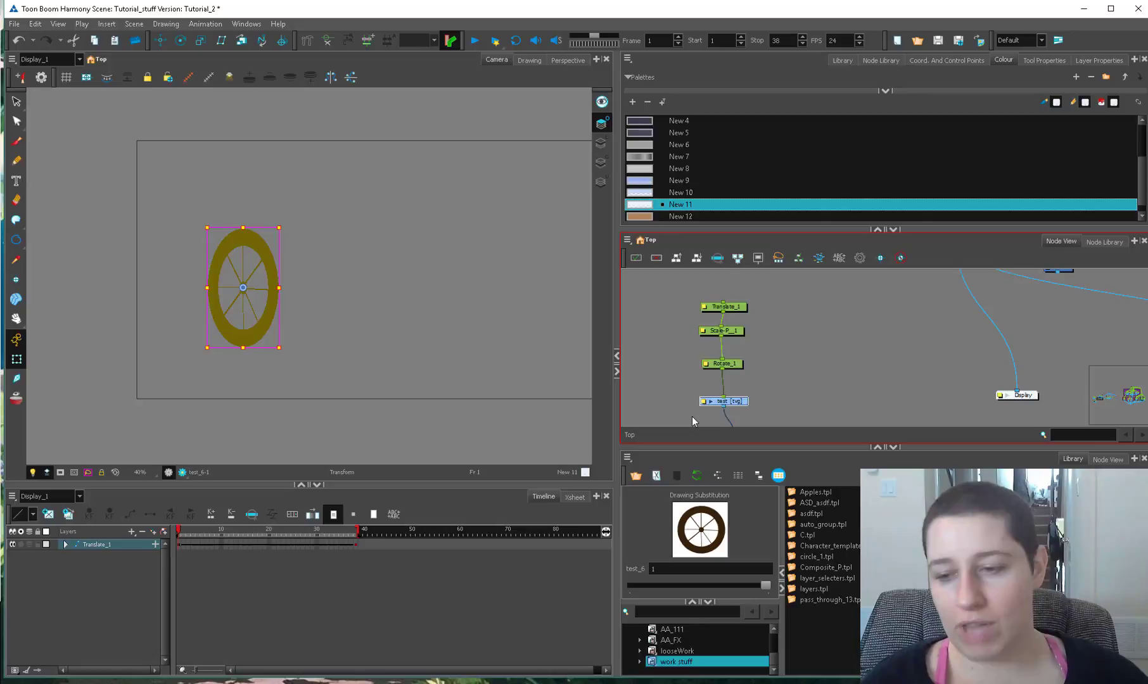
Step: Add an Apply-Peg-Transformation node and insert it between the test drawing and Composite_6
click(760, 349)
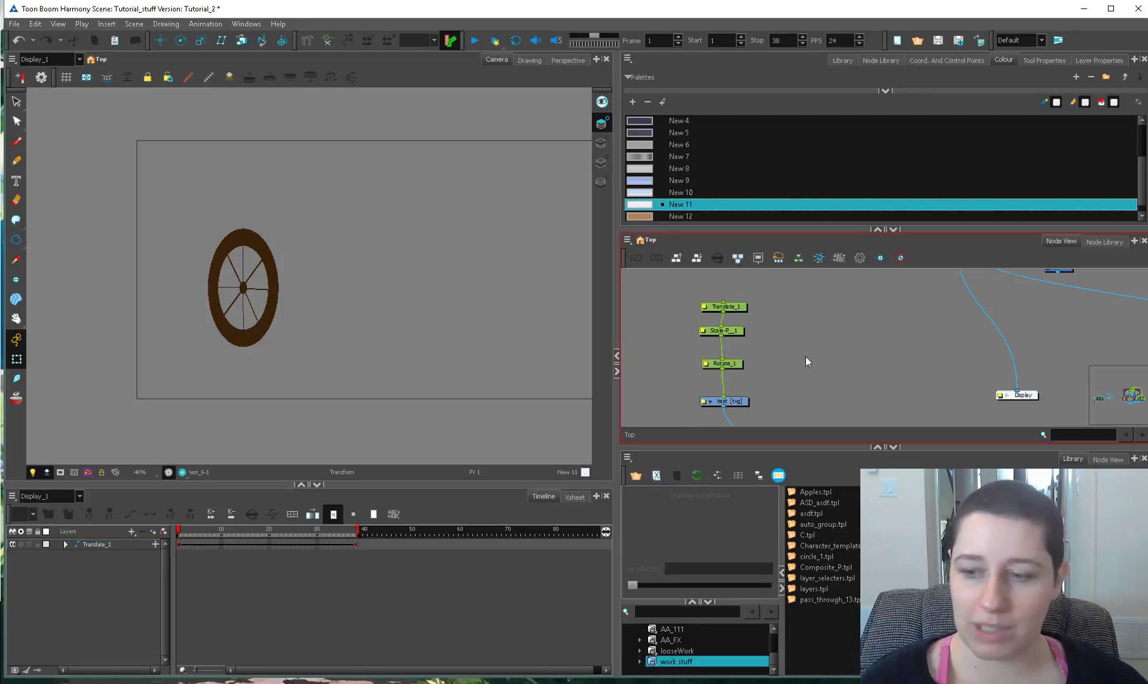
drag(764, 393, 763, 364)
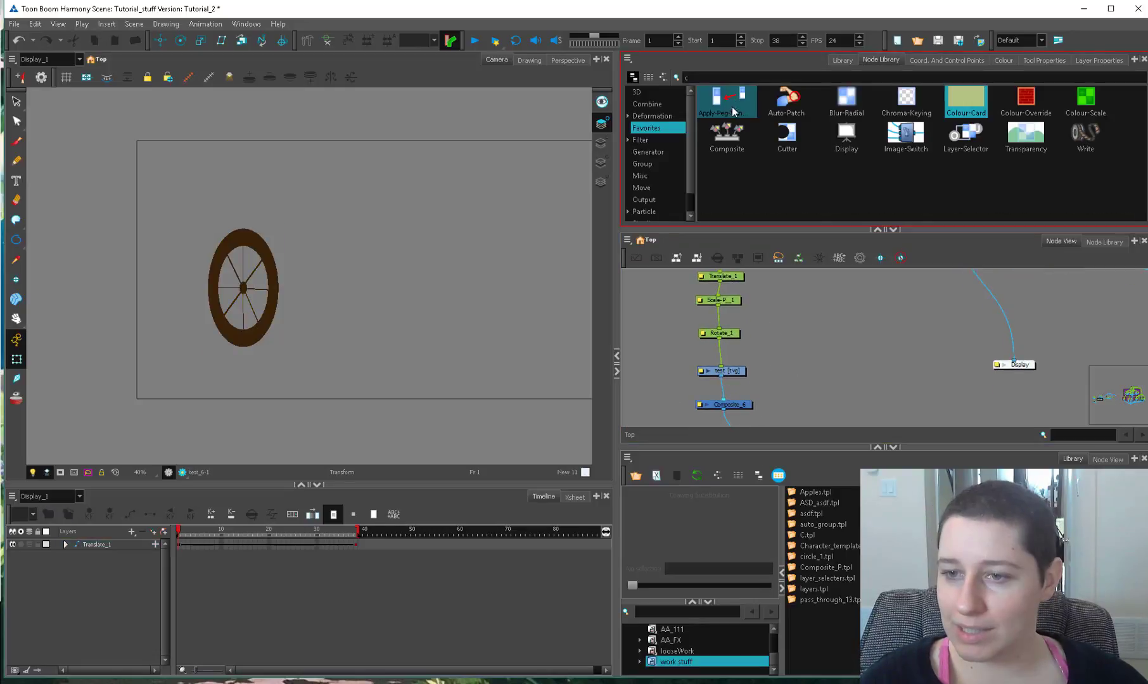
drag(733, 109, 727, 304)
drag(792, 351, 742, 415)
click(705, 347)
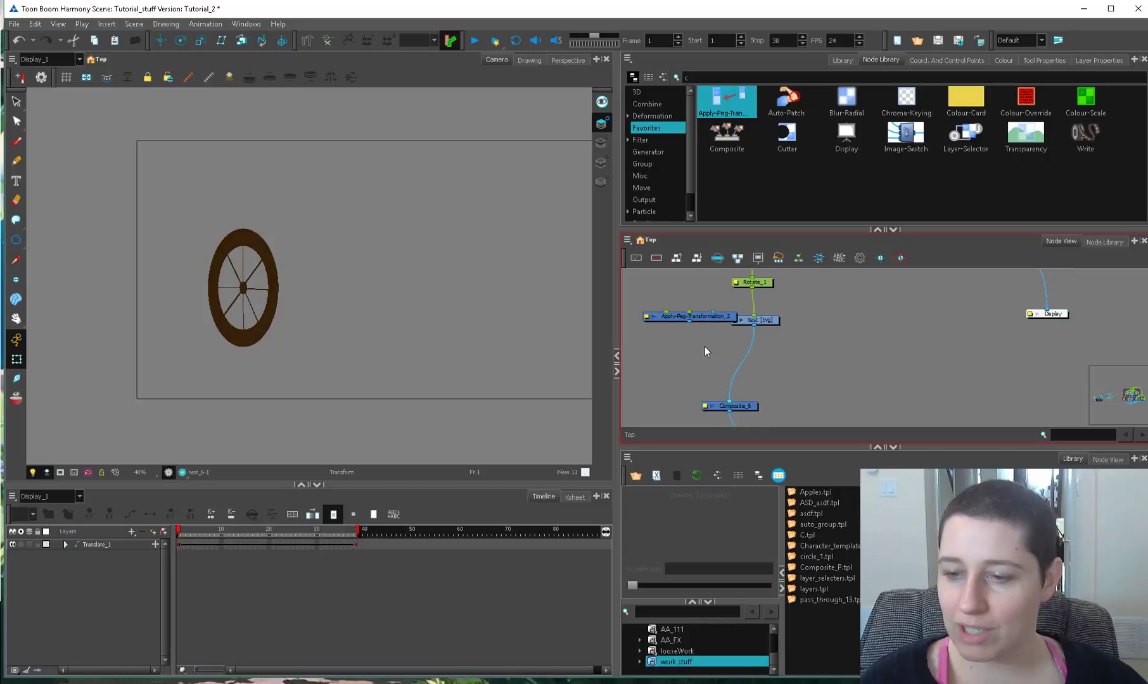
drag(731, 317, 734, 345)
drag(735, 345, 760, 401)
scroll(769, 353, down, 1)
drag(769, 354, 769, 380)
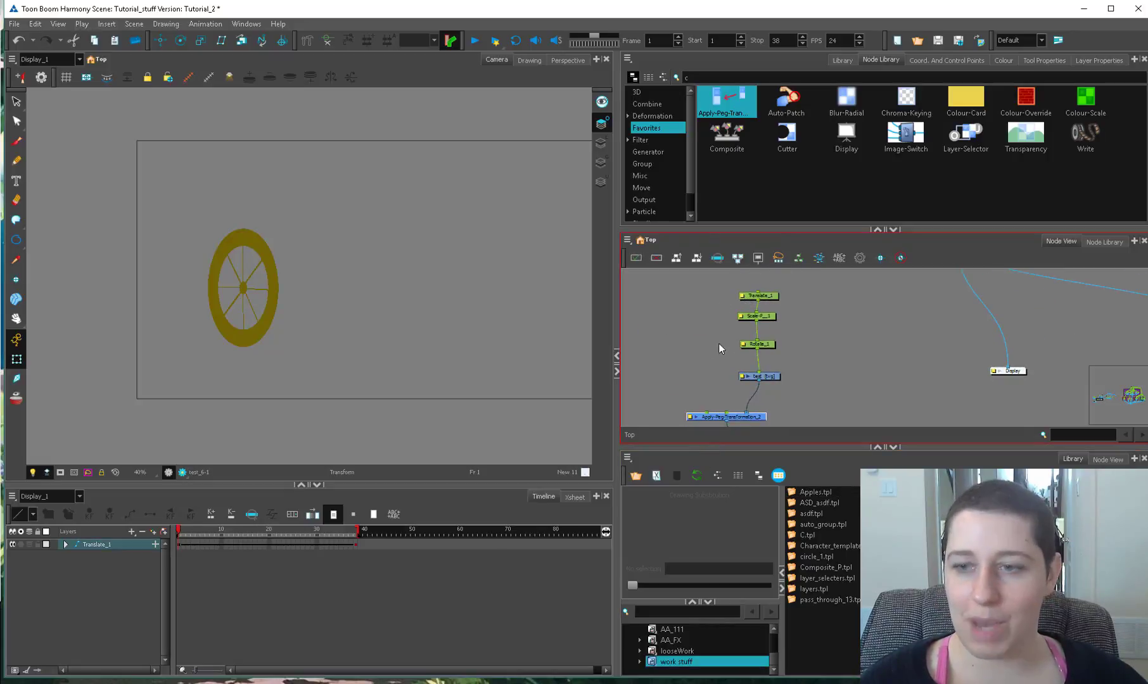
Step: Enlarge the node view and add a parent peg above the Translate_1 peg
drag(727, 230, 723, 168)
drag(616, 285, 601, 285)
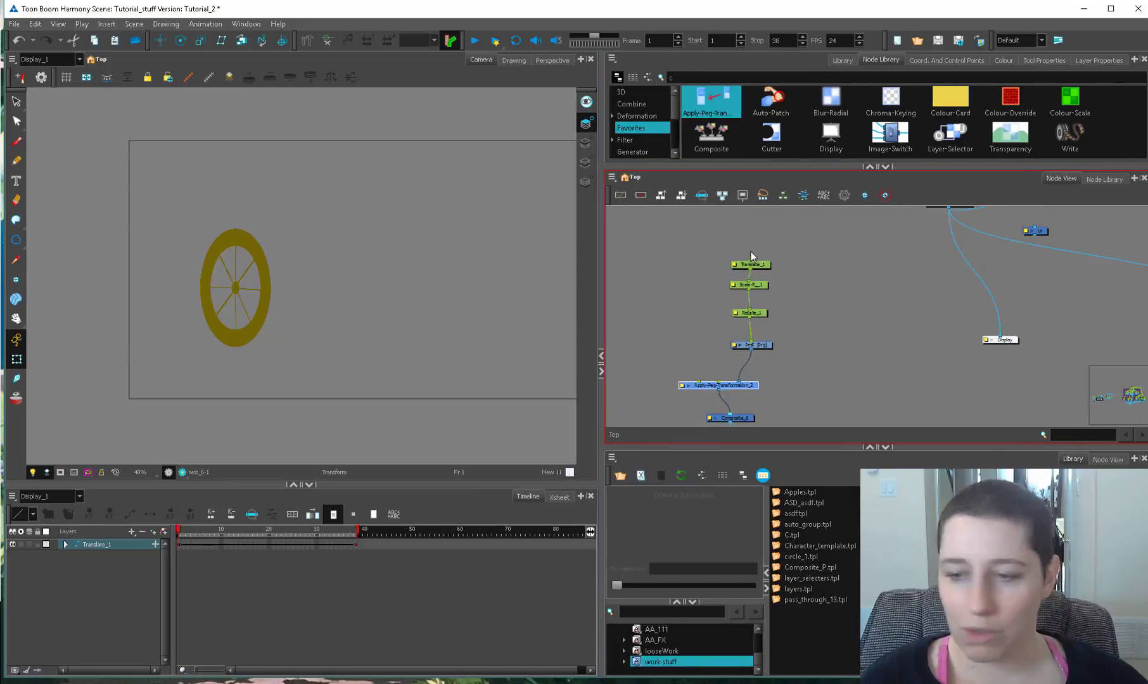
click(747, 266)
key(ctrl+p)
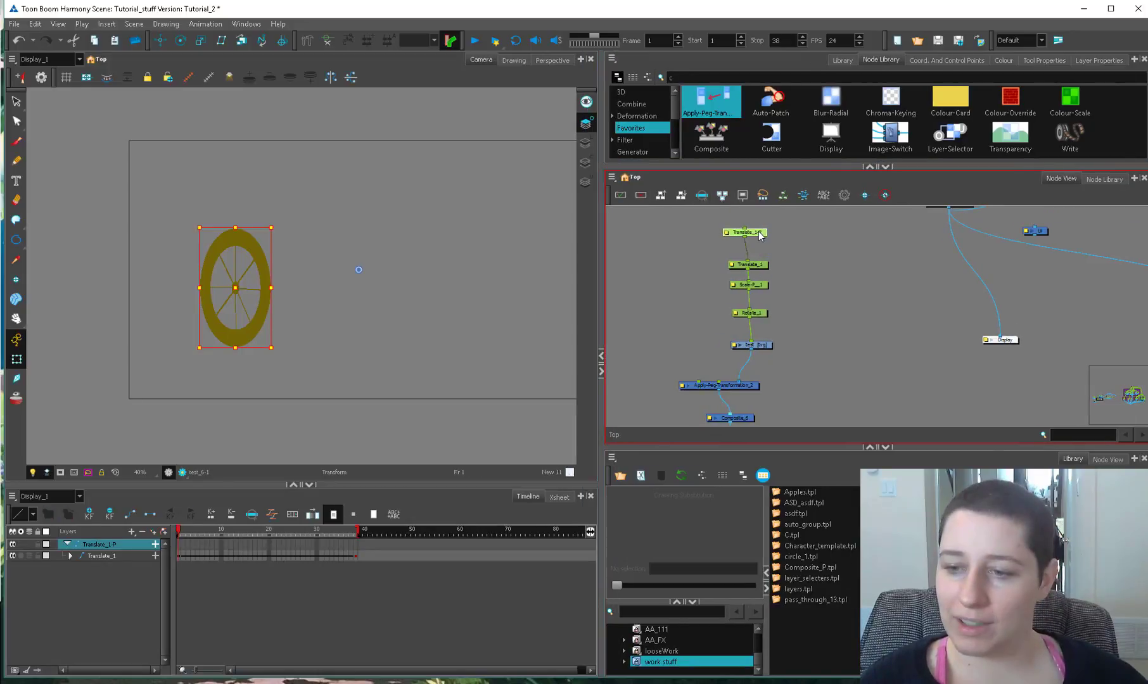
drag(759, 232, 760, 240)
Step: Try moving the wheel with the Translate_1-P peg while Animate mode is off, and undo the move
click(16, 339)
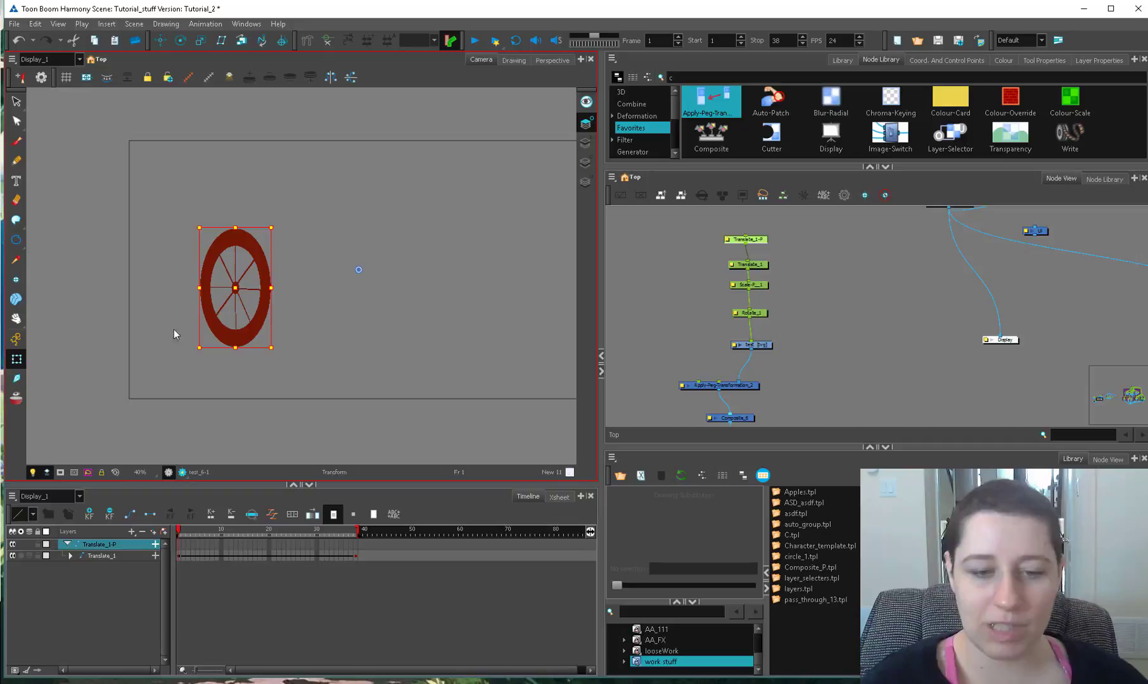
drag(239, 292, 272, 286)
key(ctrl+z)
Step: Detach Translate_1-P from Translate_1 and connect it to the transformation input of Apply-Peg-Transformation_2
click(825, 267)
click(755, 264)
drag(747, 239, 696, 384)
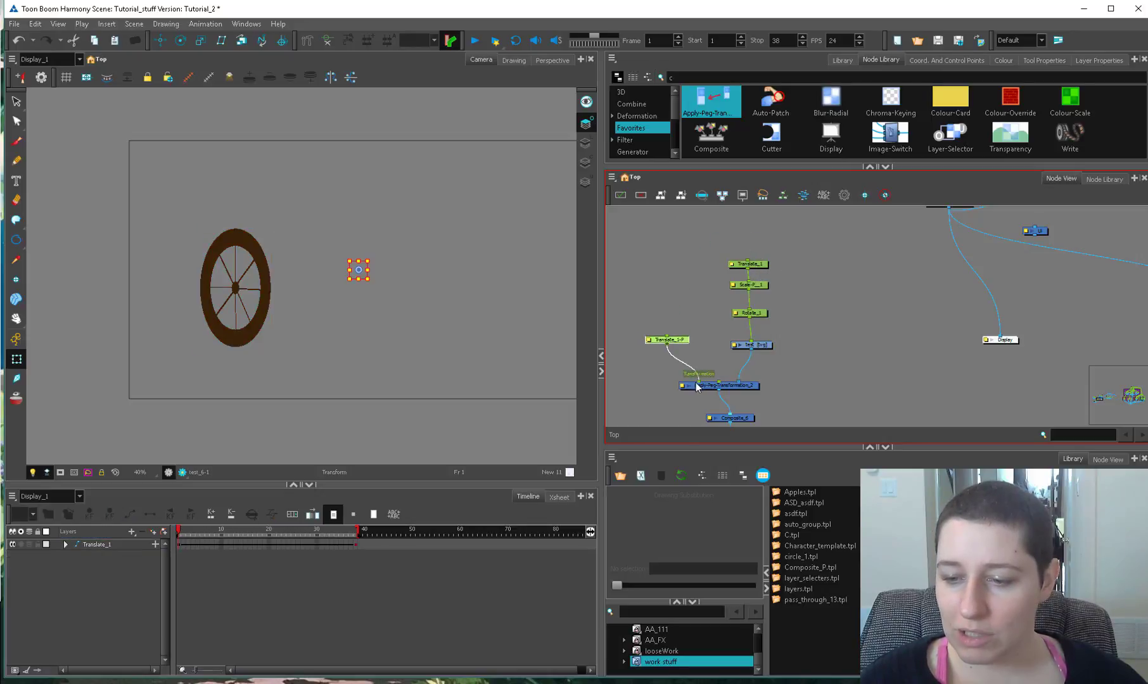
drag(681, 341, 736, 313)
scroll(748, 370, up, 2)
scroll(736, 313, up, 2)
drag(639, 353, 680, 353)
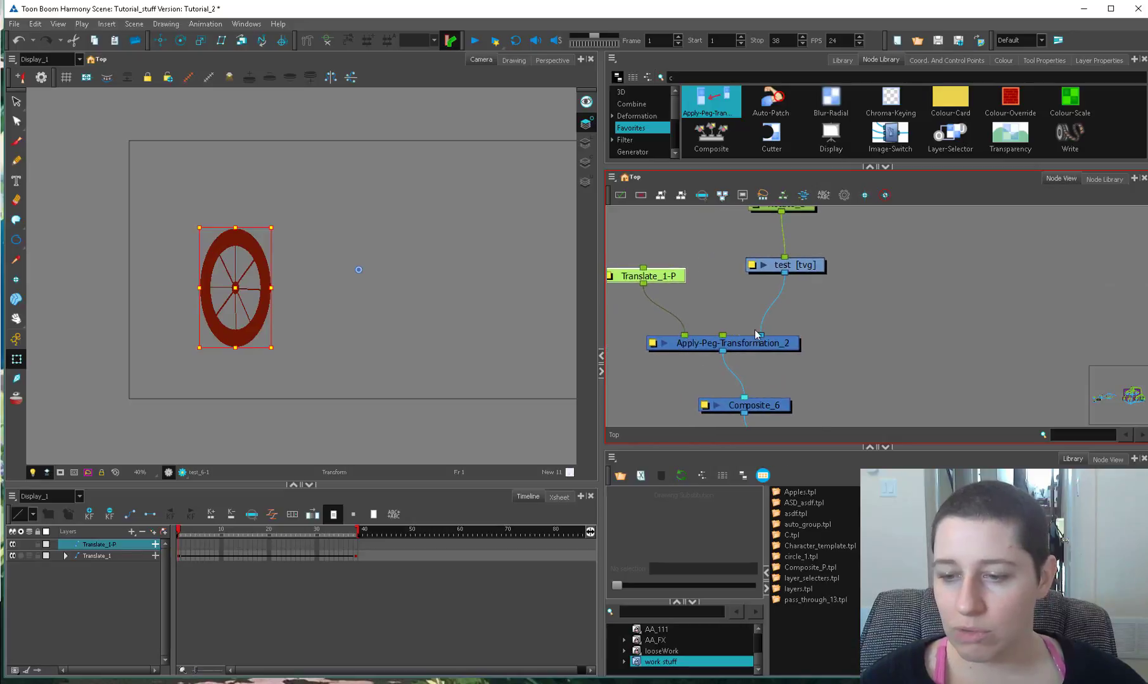
drag(666, 272, 690, 296)
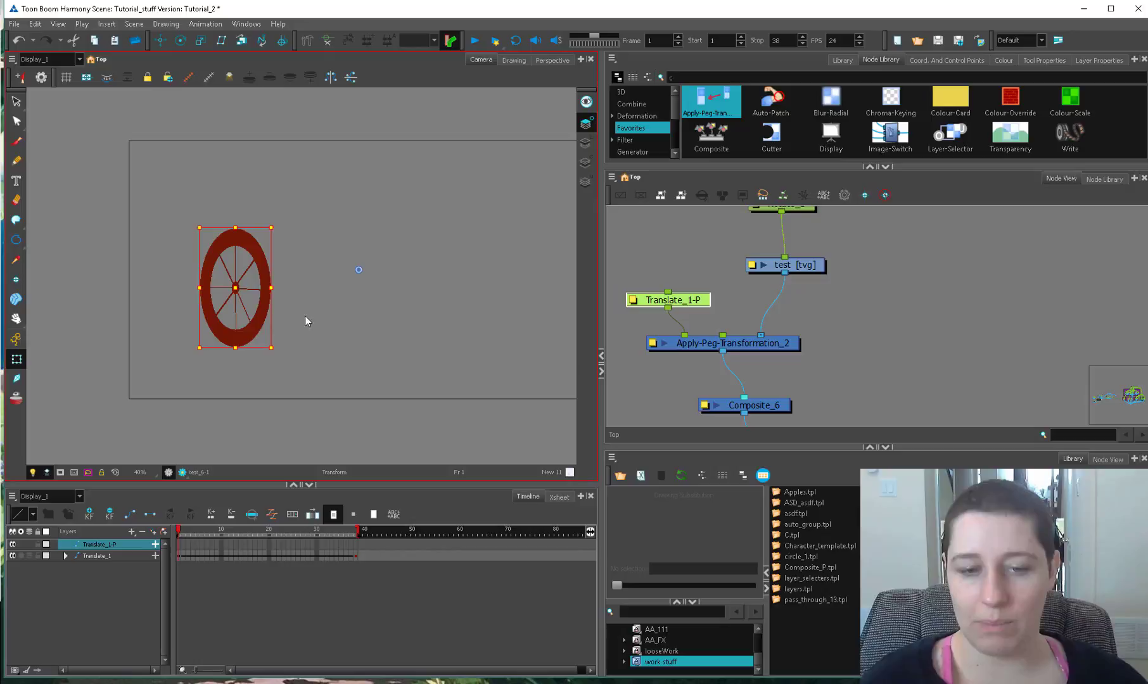
Step: Try transforming the wheel with Translate_1-P connected to Apply-Peg-Transformation_2, and undo the change
drag(292, 224, 343, 182)
key(ctrl+z)
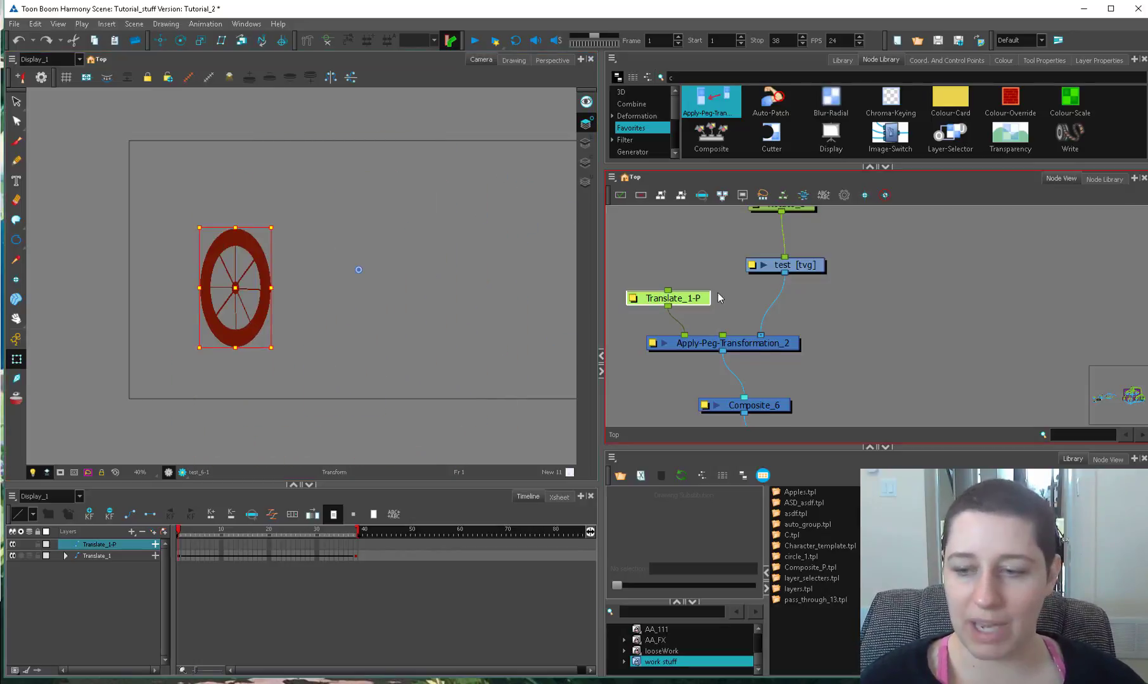
scroll(738, 303, down, 1)
click(731, 321)
scroll(741, 310, down, 1)
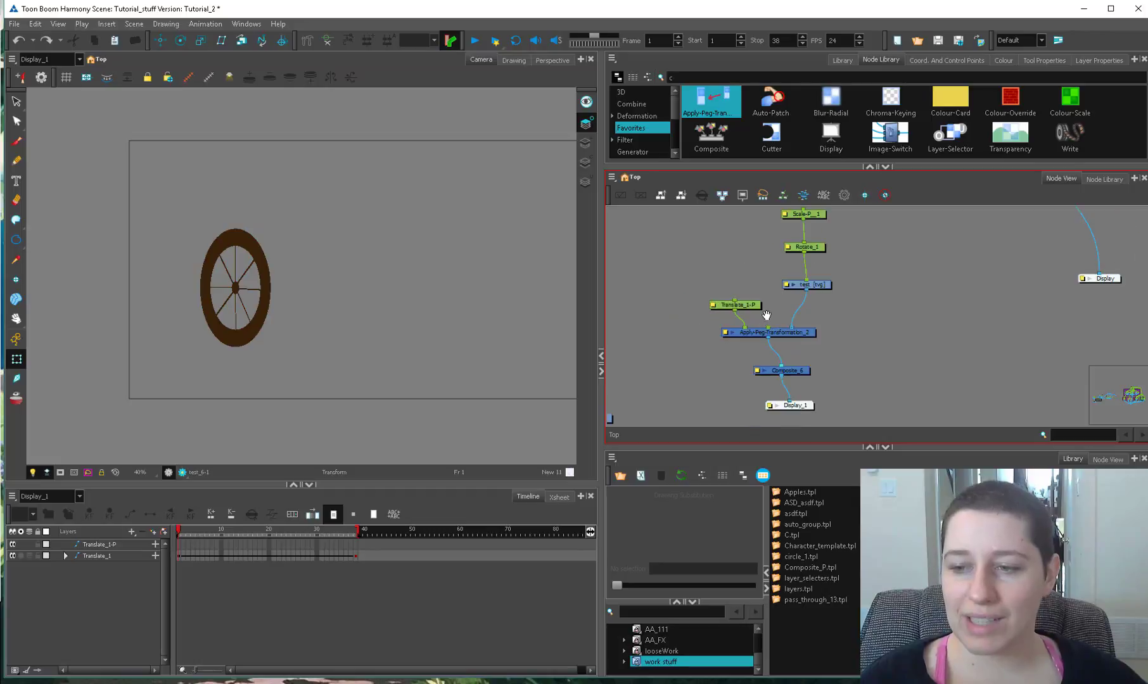
scroll(760, 285, down, 1)
Step: Place Translate_1-P beside the peg chain and connect Scale-P__1 to the insertion point of Apply-Peg-Transformation_2
drag(721, 367, 785, 297)
scroll(792, 289, up, 1)
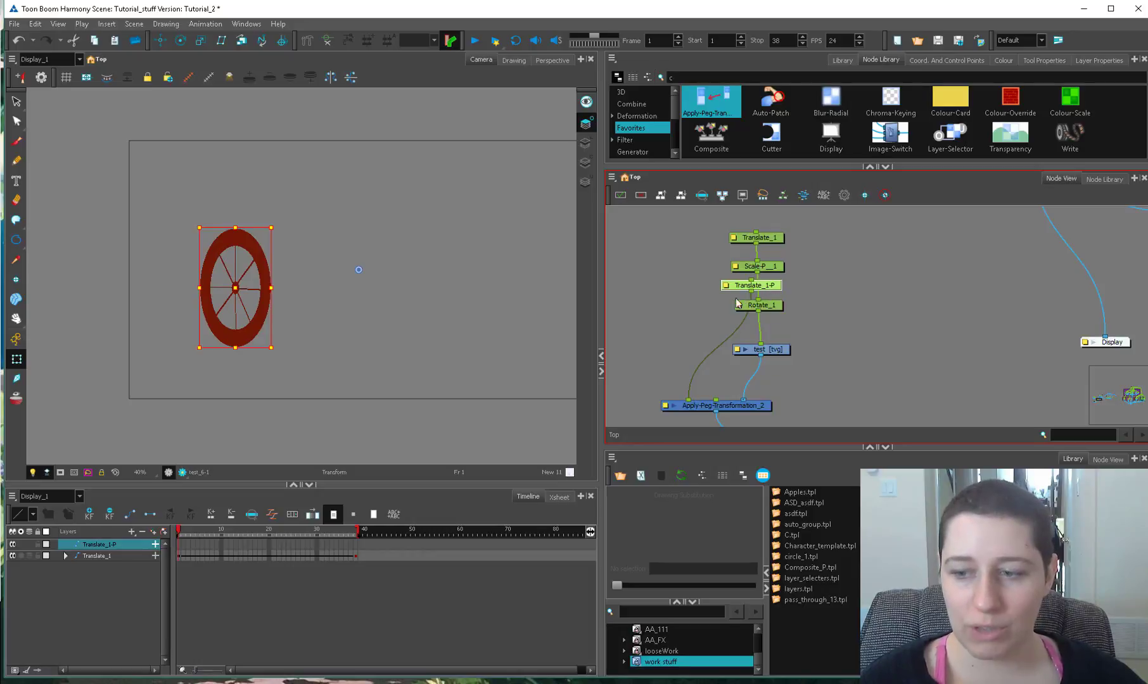
drag(767, 288, 682, 399)
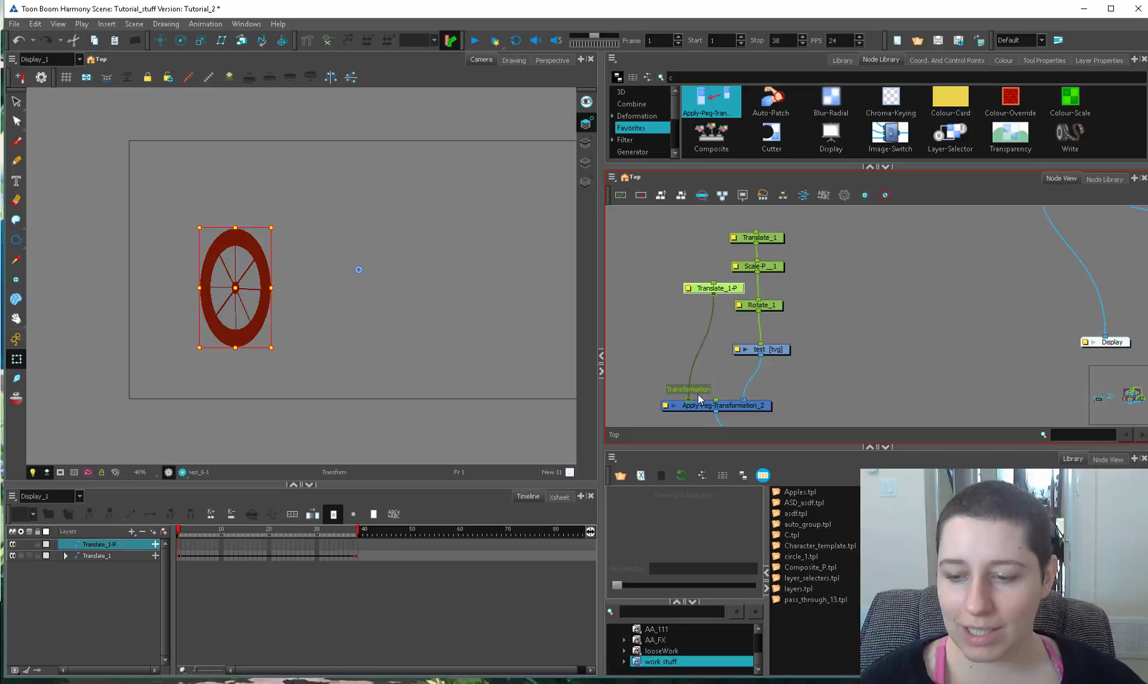
drag(757, 273, 713, 401)
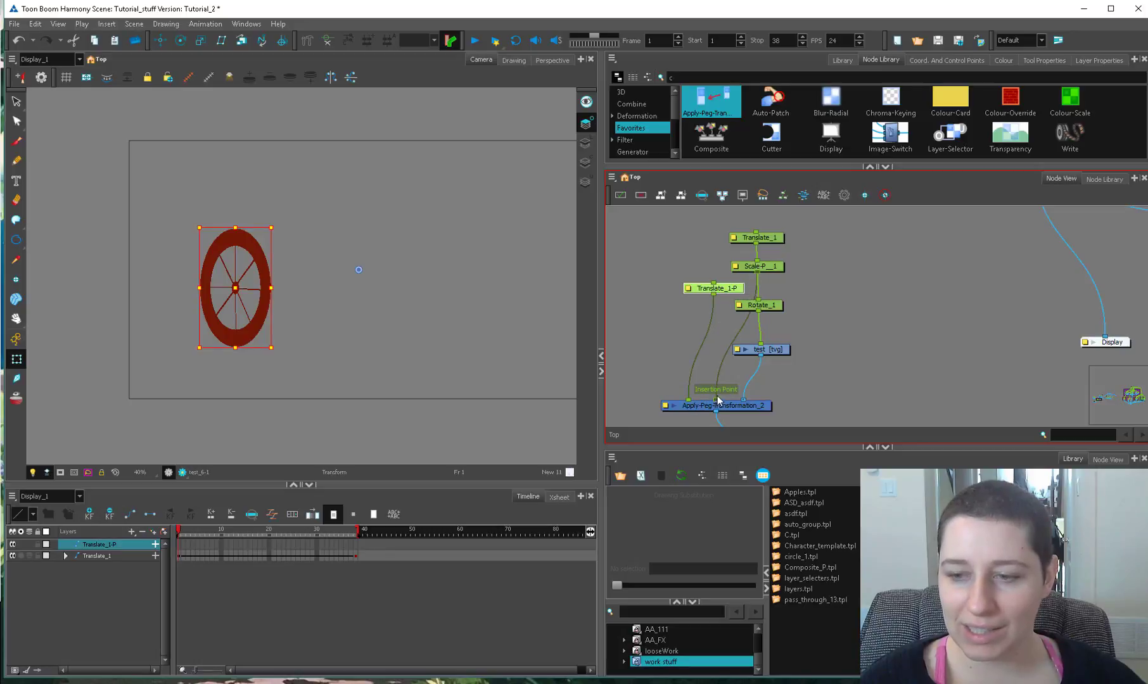
Step: Scrub to frame 10 and move the wheel up and to the right with the Translate_1-P peg
click(202, 534)
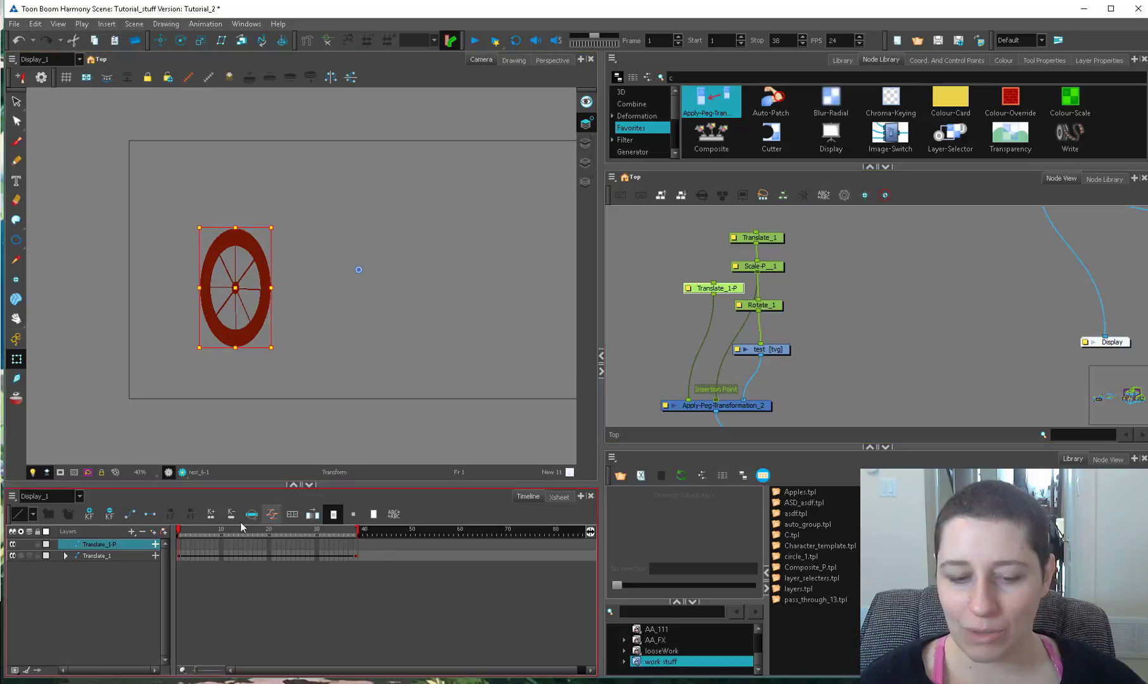
mouse_move(211, 536)
mouse_down()
mouse_move(325, 549)
mouse_move(224, 538)
mouse_up()
click(717, 318)
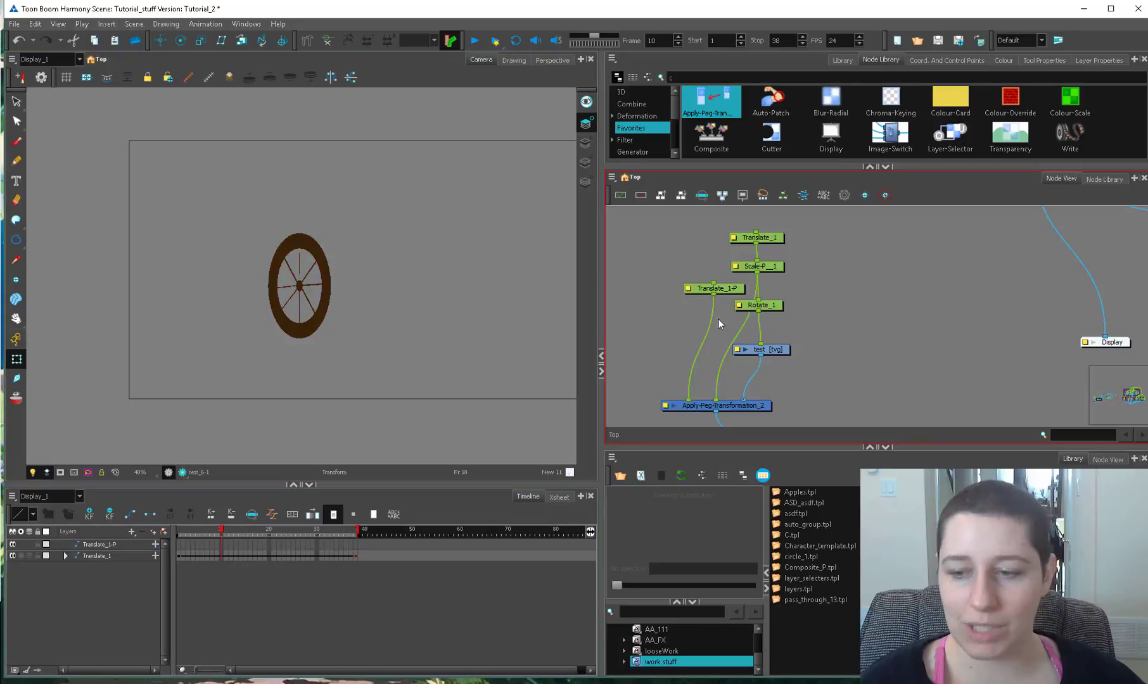
drag(713, 289, 705, 291)
drag(261, 312, 407, 225)
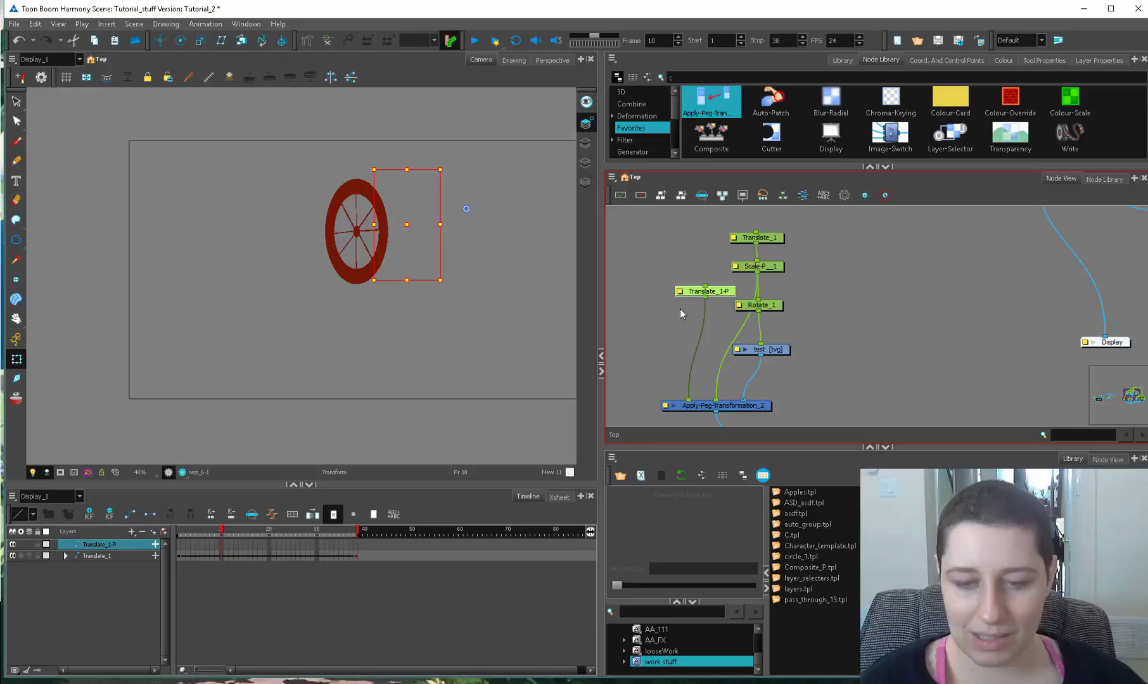
Step: Keyframe Translate_1-P with new wheel positions near frame 14 and at frame 36, and scrub through the motion
mouse_move(221, 532)
mouse_down()
mouse_move(200, 536)
mouse_move(240, 527)
mouse_up()
drag(384, 236, 376, 306)
drag(240, 531, 346, 530)
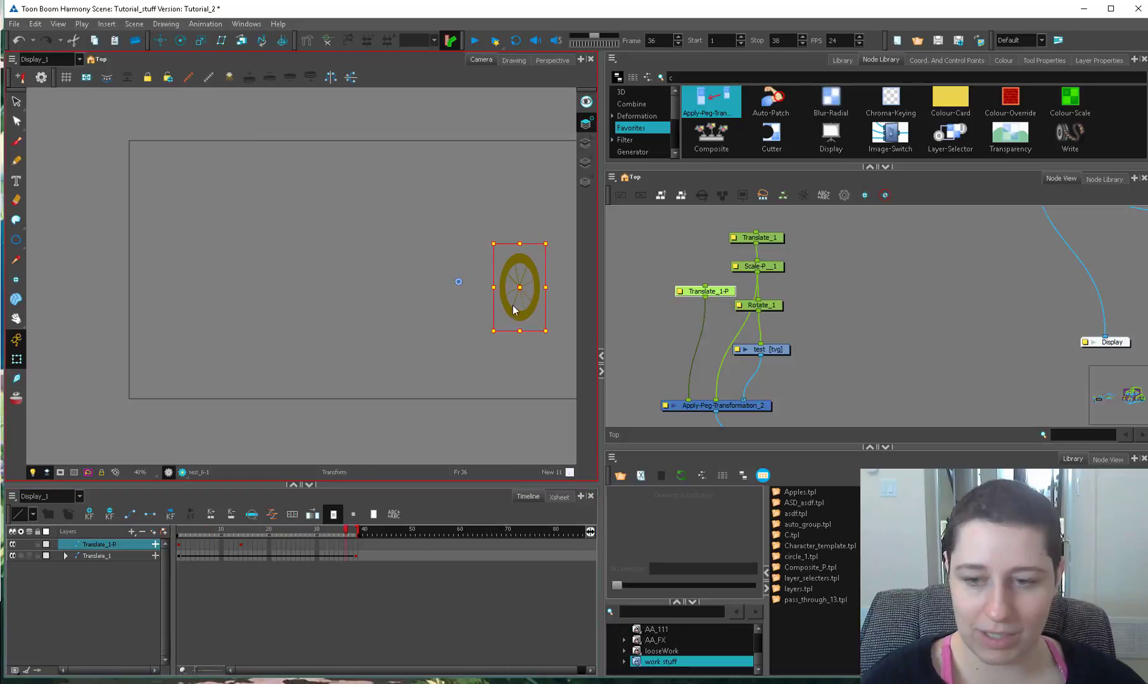
drag(511, 290, 471, 361)
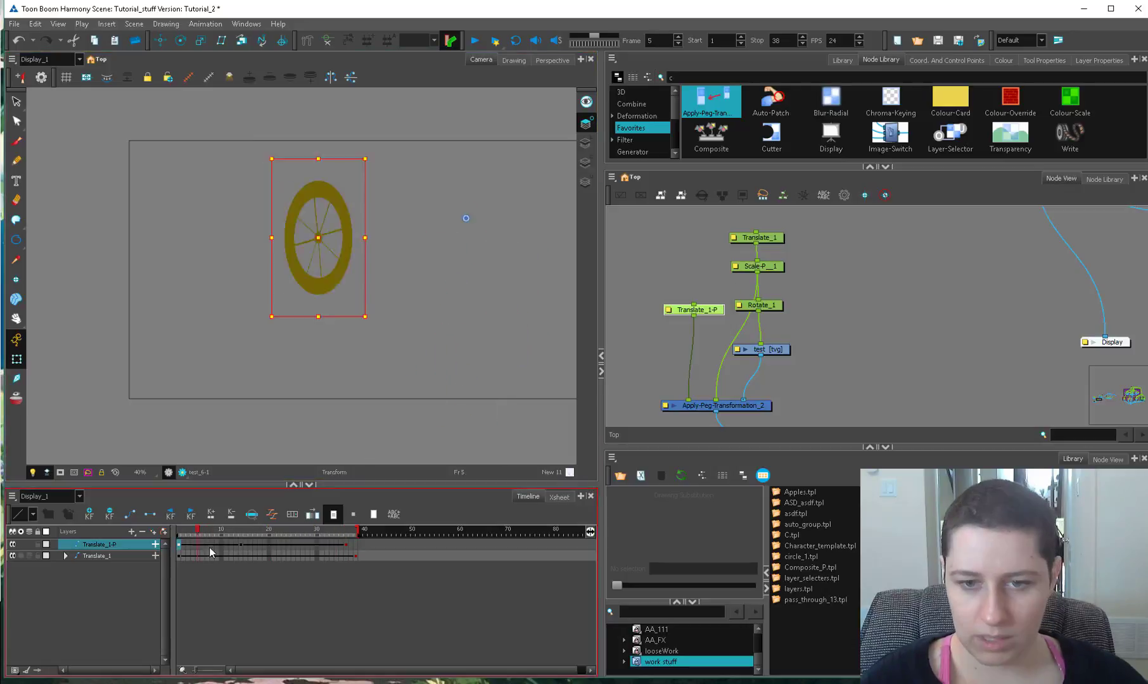
drag(211, 548, 274, 532)
Step: Switch the insertion point of Apply-Peg-Transformation_2 from Scale-P__1 to Rotate_1, and scrub back to frame 2
click(738, 305)
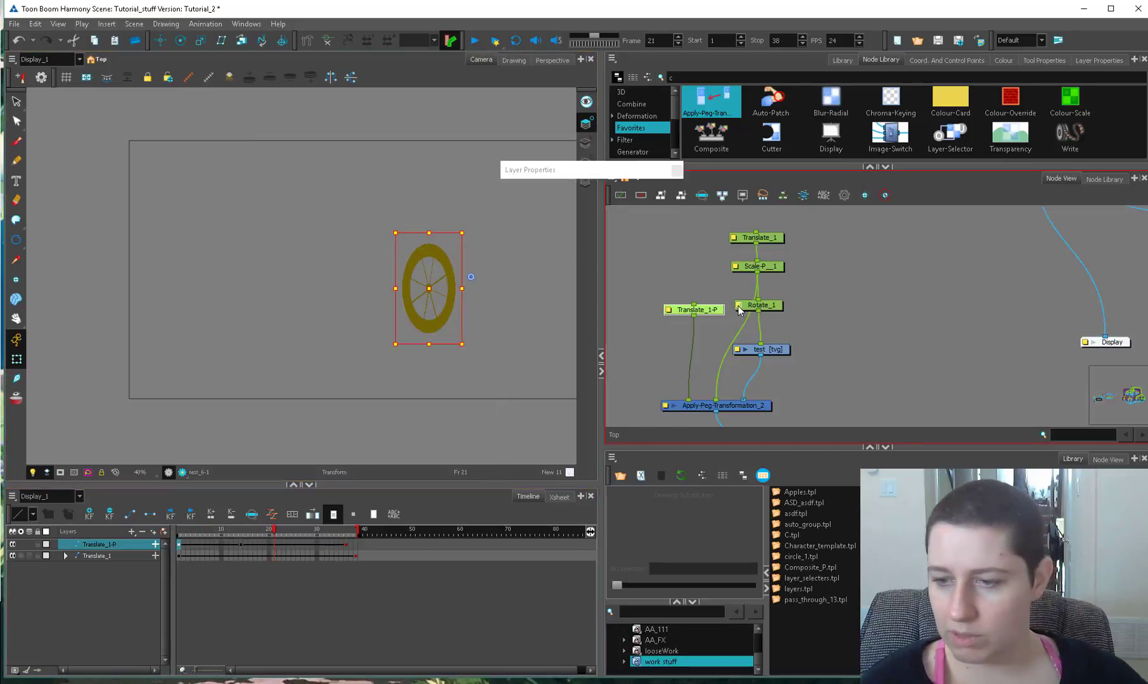
click(733, 266)
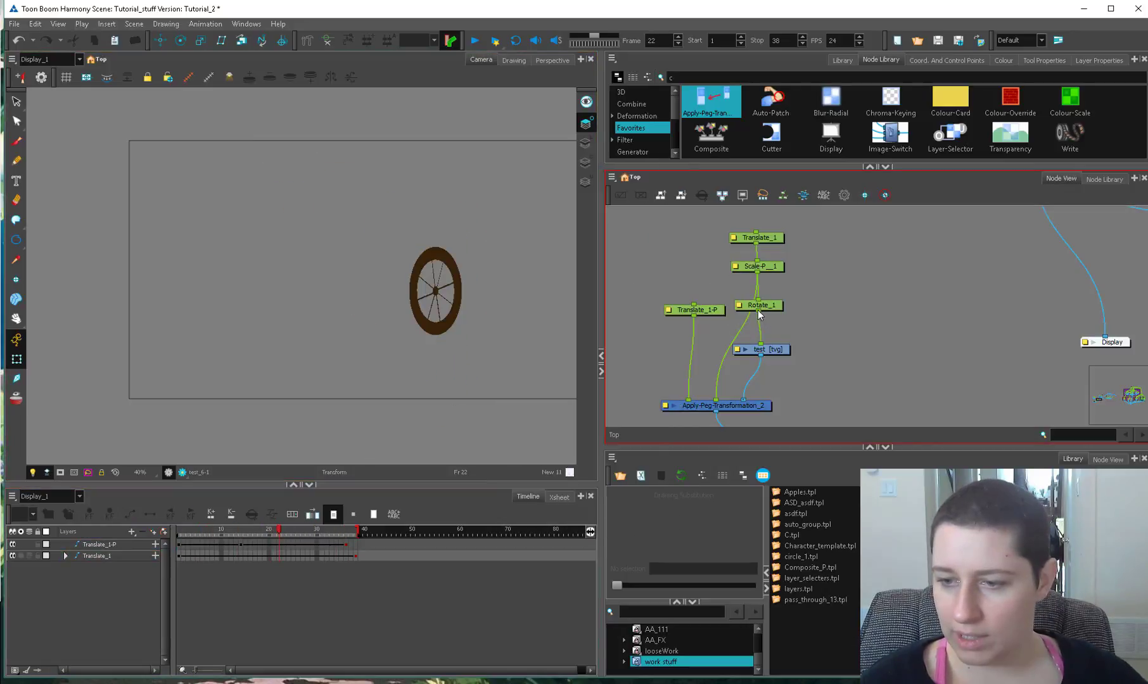
drag(758, 311, 714, 397)
mouse_move(185, 530)
mouse_down()
mouse_move(384, 516)
mouse_move(328, 507)
mouse_move(170, 559)
mouse_move(272, 510)
mouse_move(399, 522)
mouse_move(247, 508)
mouse_move(183, 519)
mouse_up()
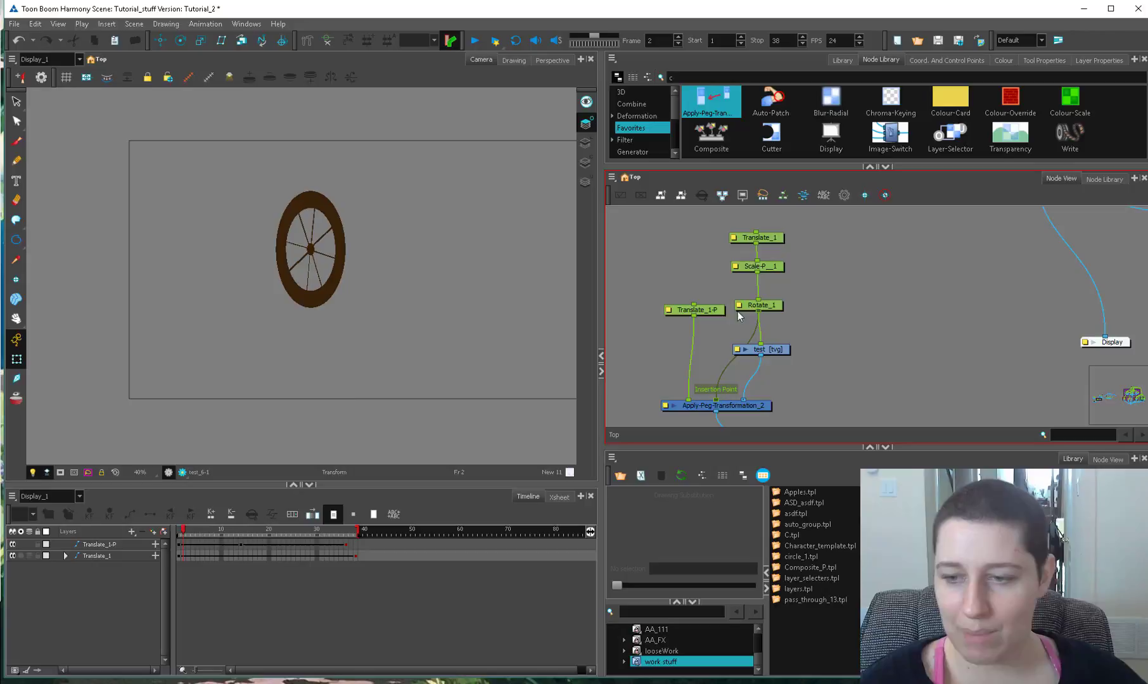
Step: Try Translate_1-P between Translate_1 and Scale-P__1, move it back out, and disconnect the insertion point of Apply-Peg-Transformation_2
drag(708, 313, 772, 252)
drag(772, 236, 722, 405)
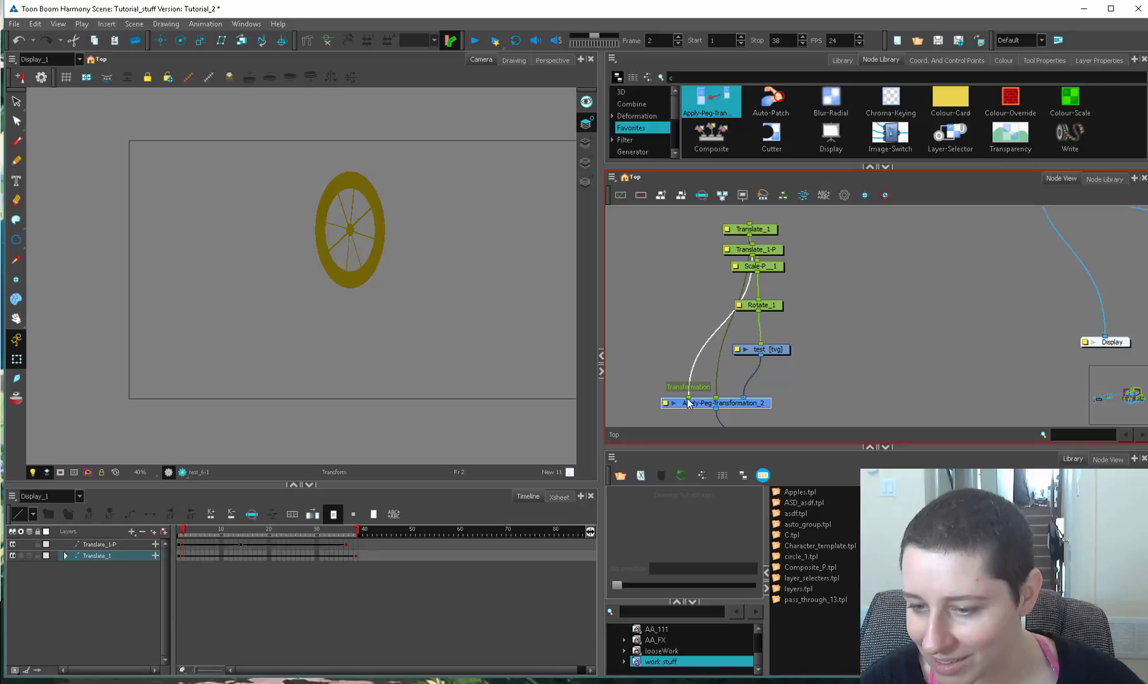
click(716, 399)
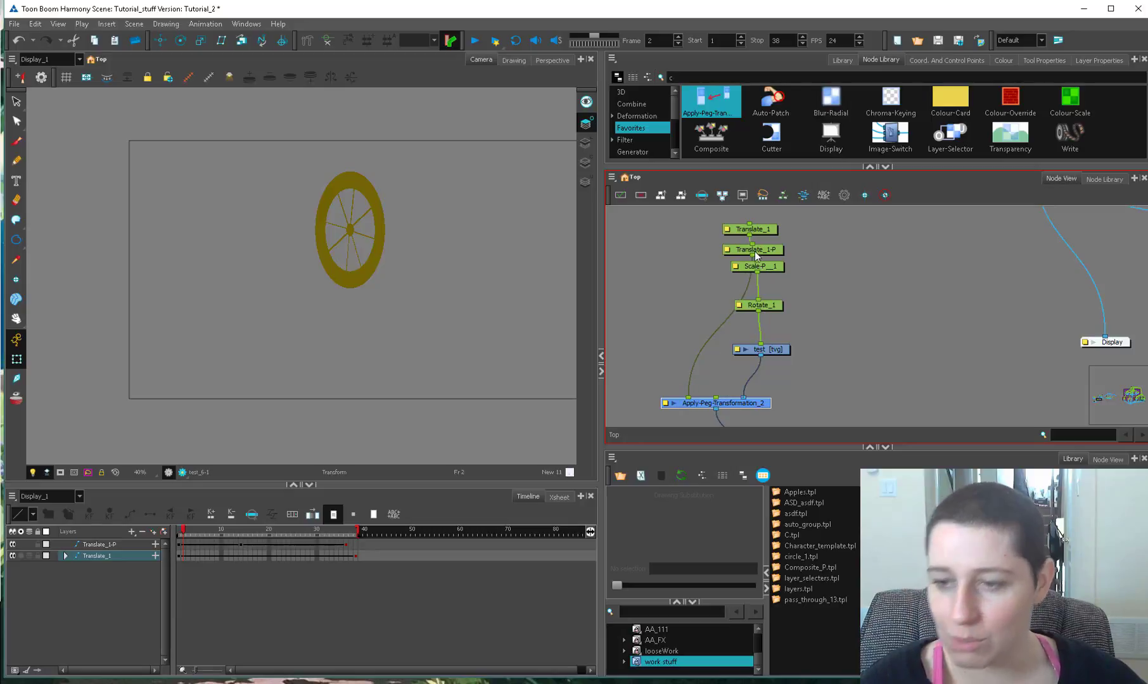
drag(754, 251, 653, 336)
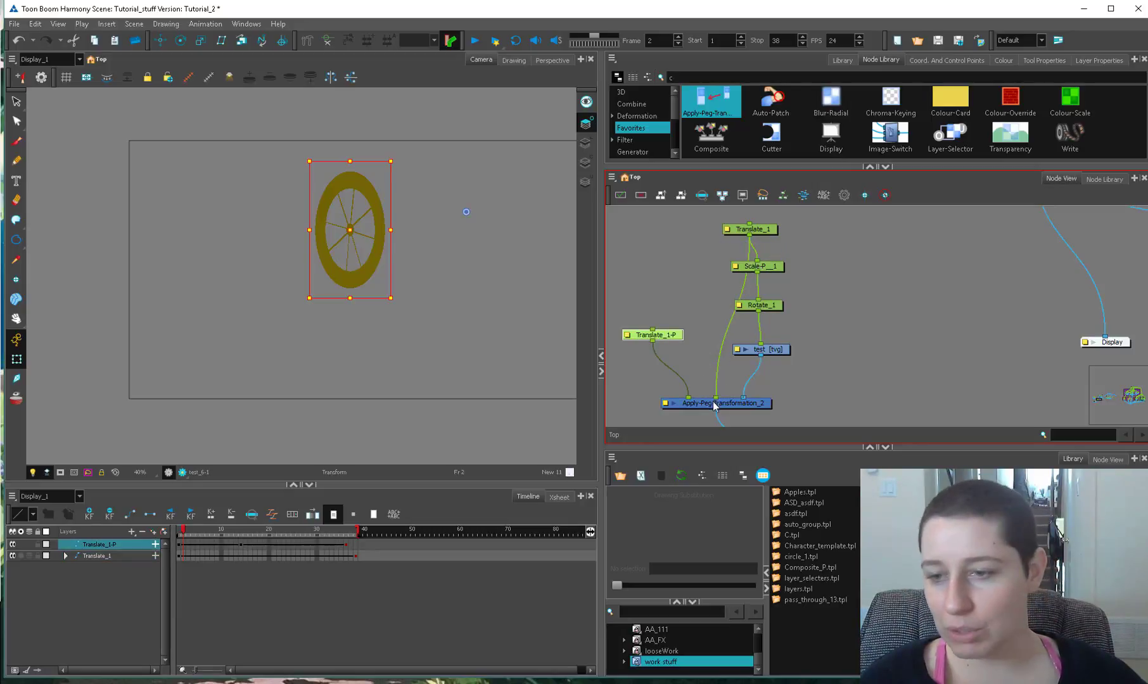
drag(716, 397, 712, 351)
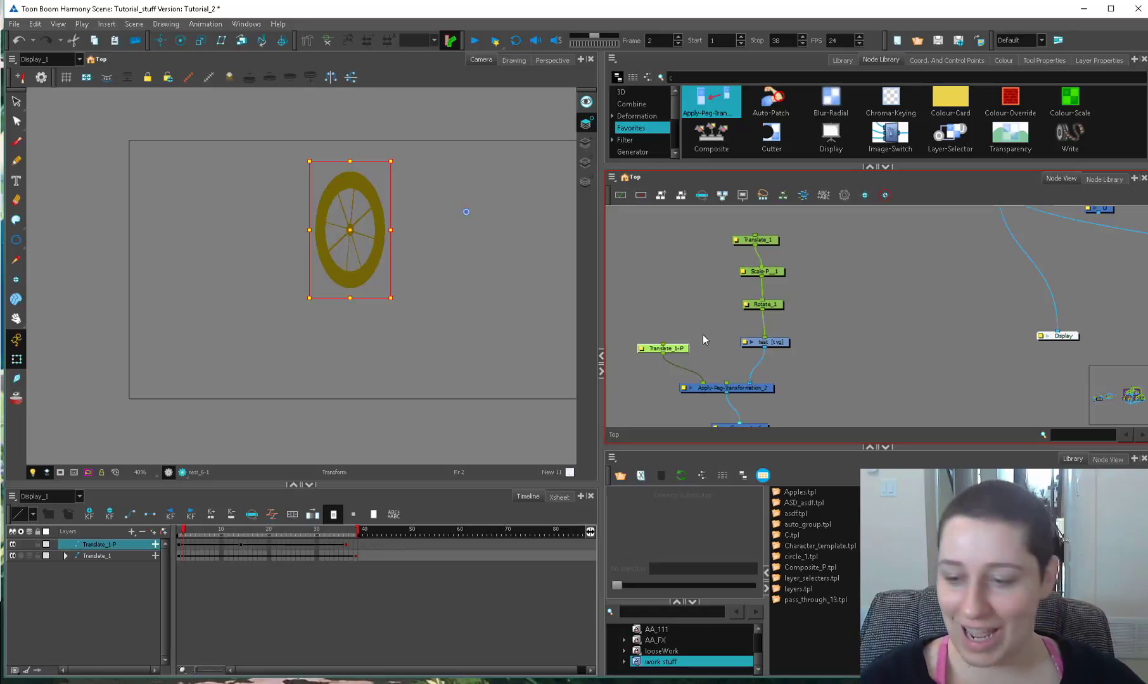
Step: Replace Translate_1-P with a new peg connected to the transformation input of Apply-Peg-Transformation_2
key(Delete)
key(ctrl+p)
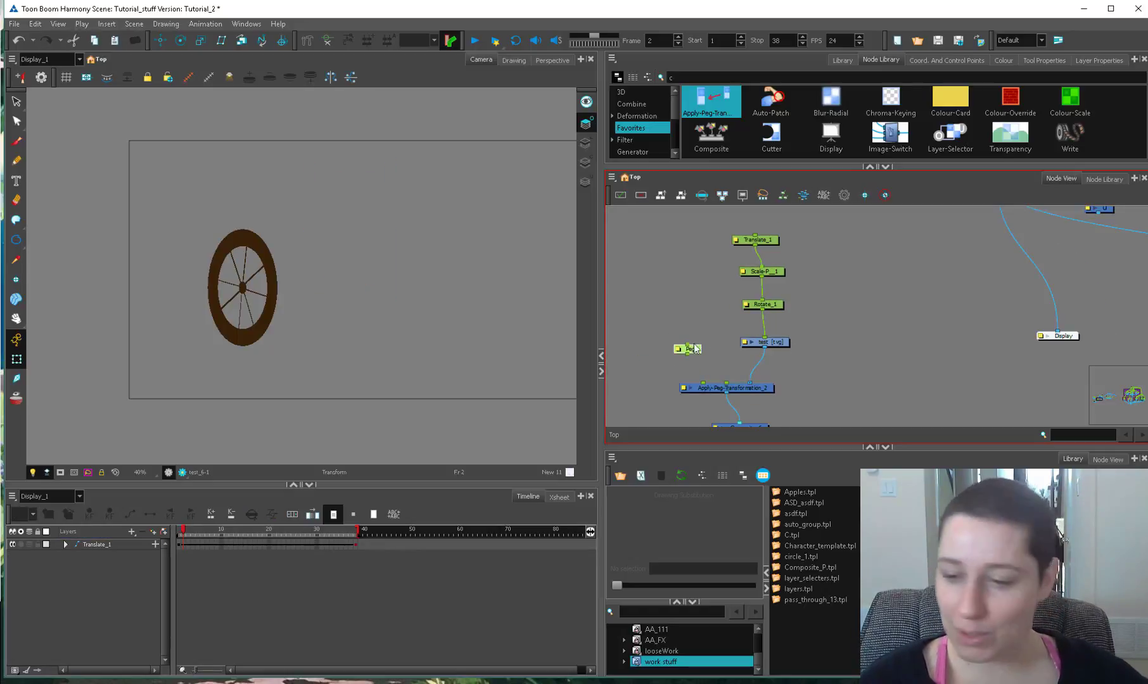
drag(687, 353, 737, 381)
click(780, 360)
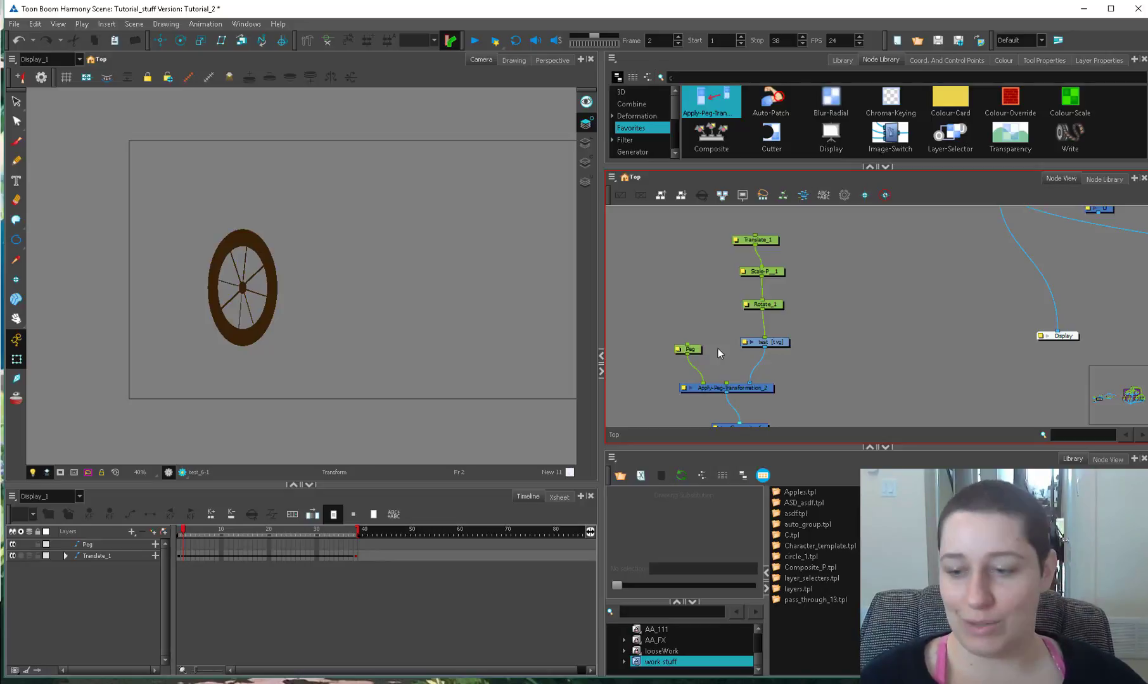
click(696, 349)
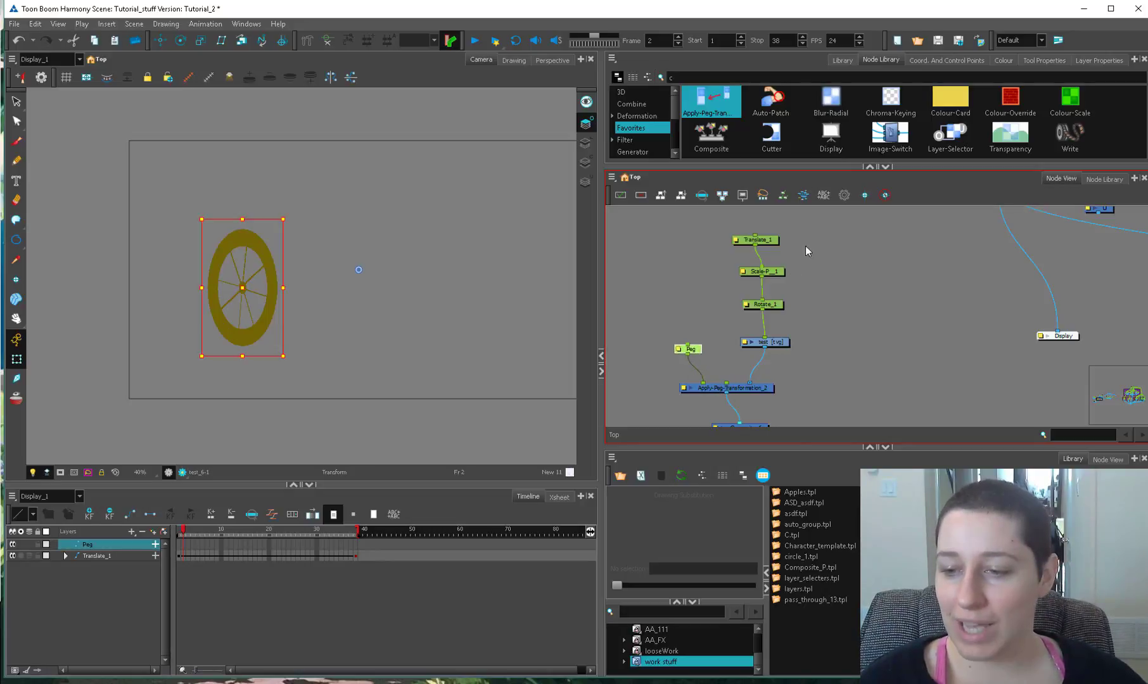
Step: Add the asdf.tpl template to the node view and connect Scale-P__1 to its asdf-P_6 peg
drag(795, 513, 894, 252)
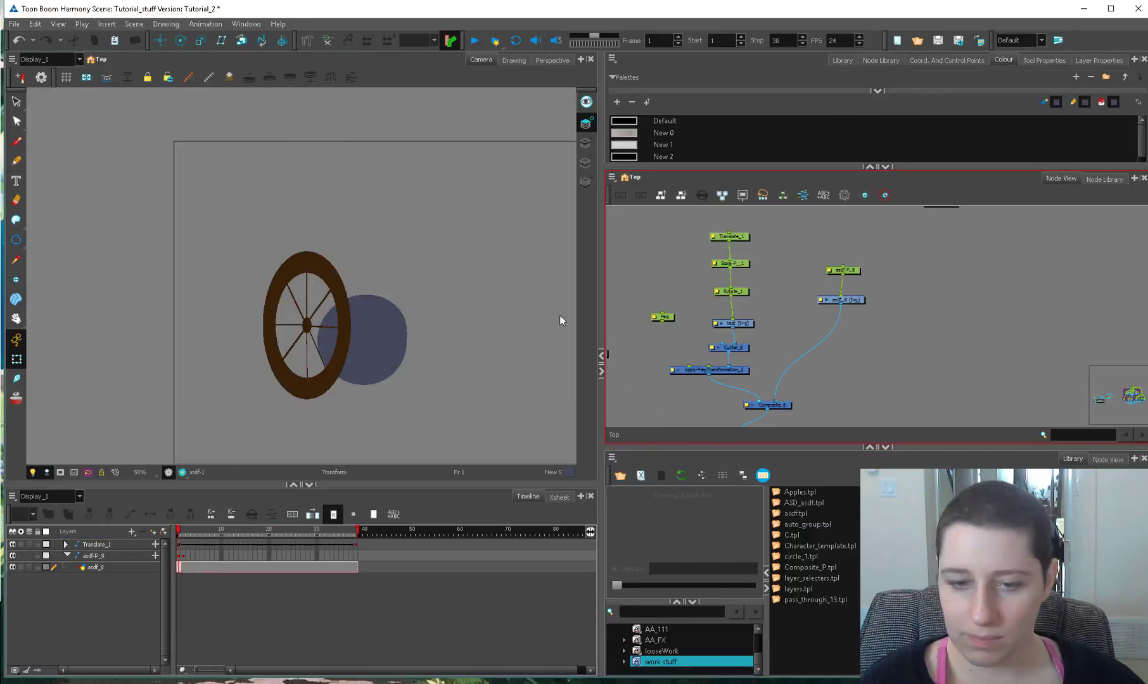
click(828, 300)
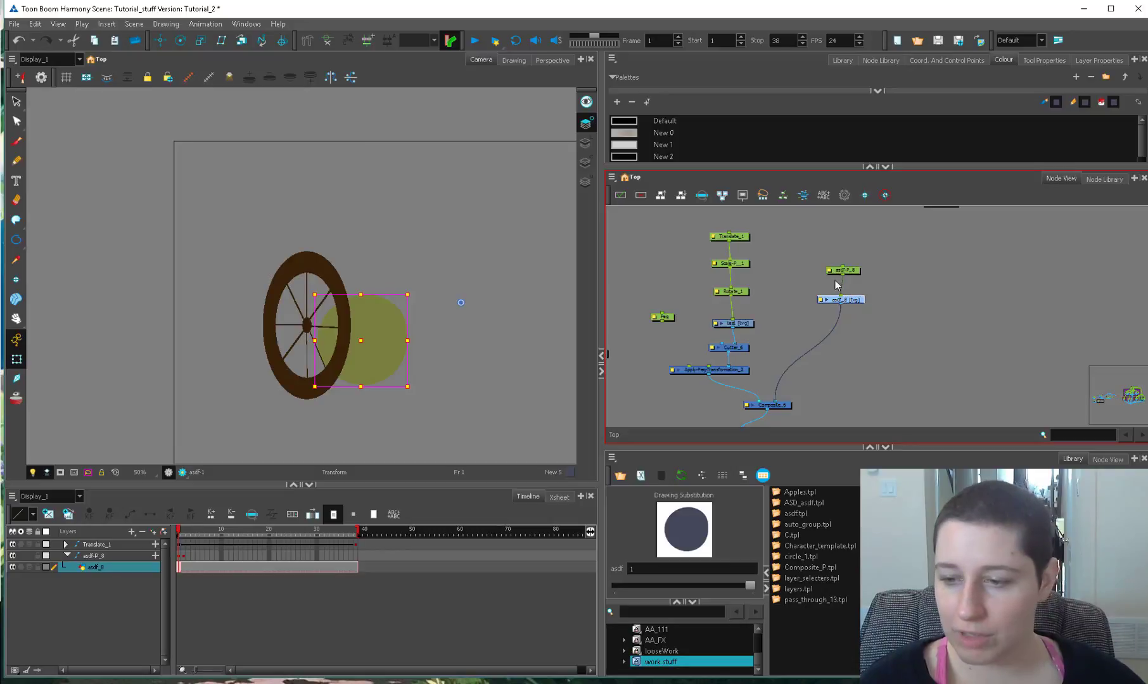
drag(749, 272, 838, 273)
Step: Reposition the circle over the wheel's left edge, and select the node chain from Translate_1 to the Apply-Peg-Transformation node
click(869, 323)
drag(252, 346, 274, 340)
click(740, 259)
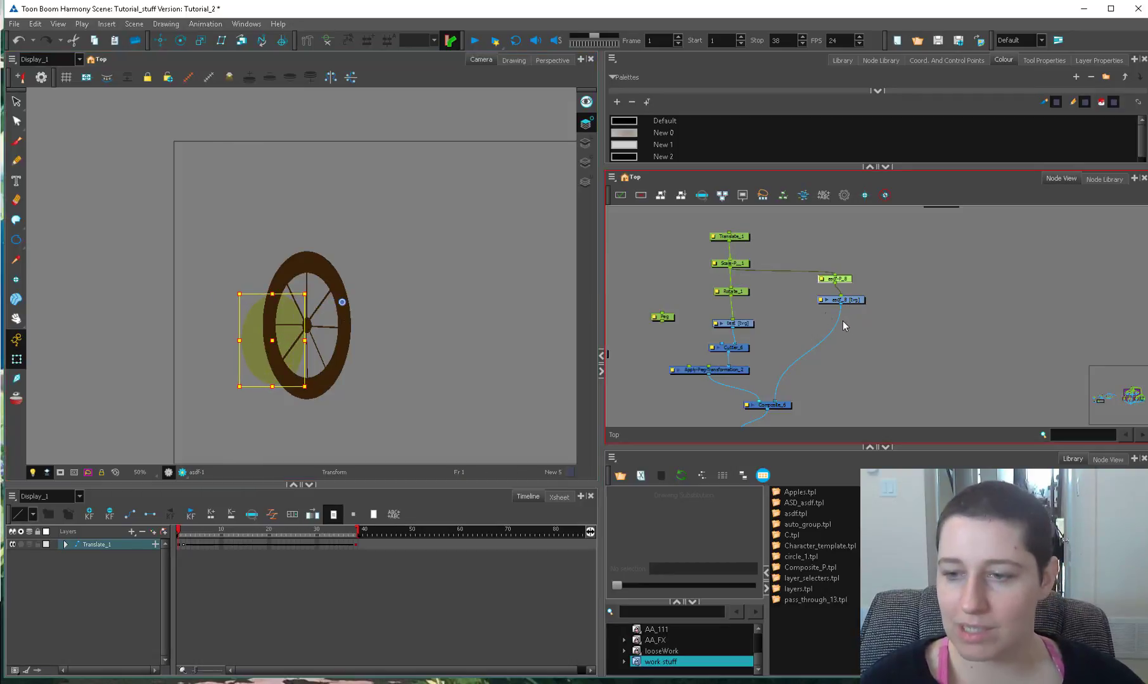
drag(737, 228, 687, 379)
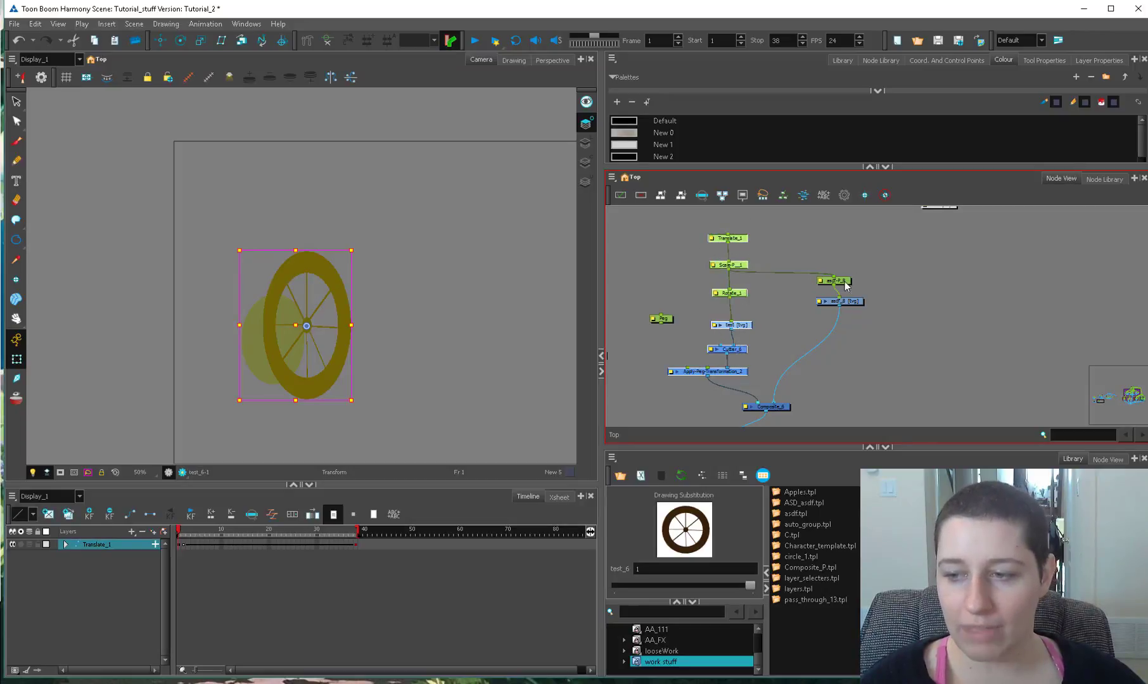
click(722, 219)
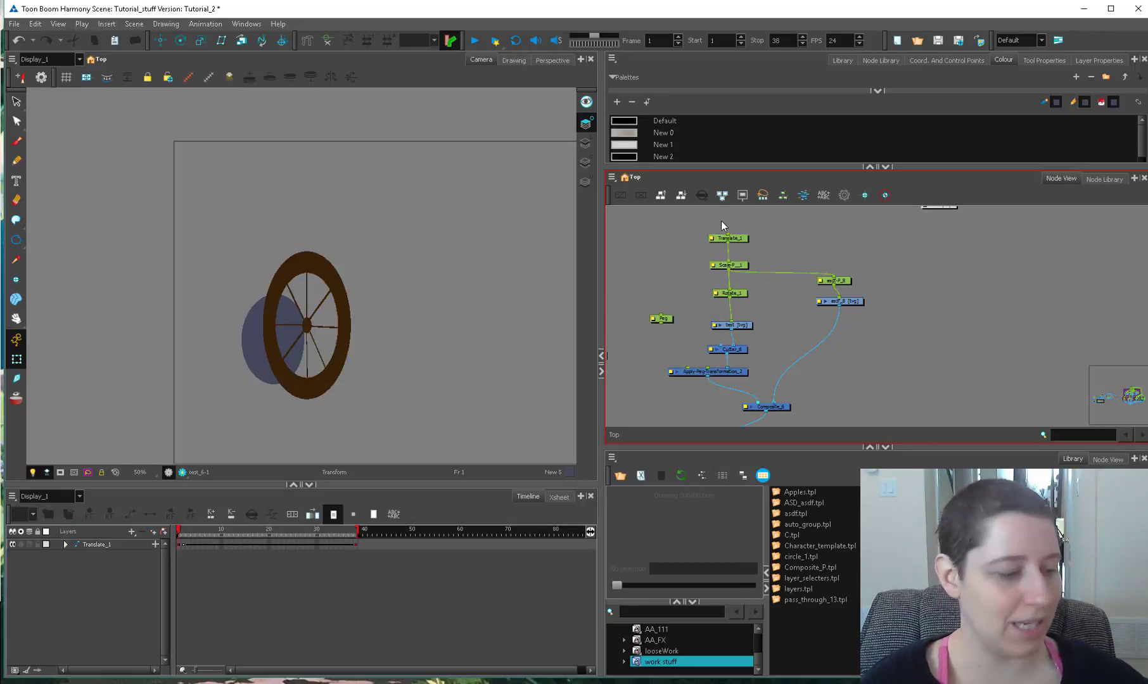
Step: Add a parent peg above Translate_1 in the wheel's peg chain
key(ctrl+p)
click(727, 215)
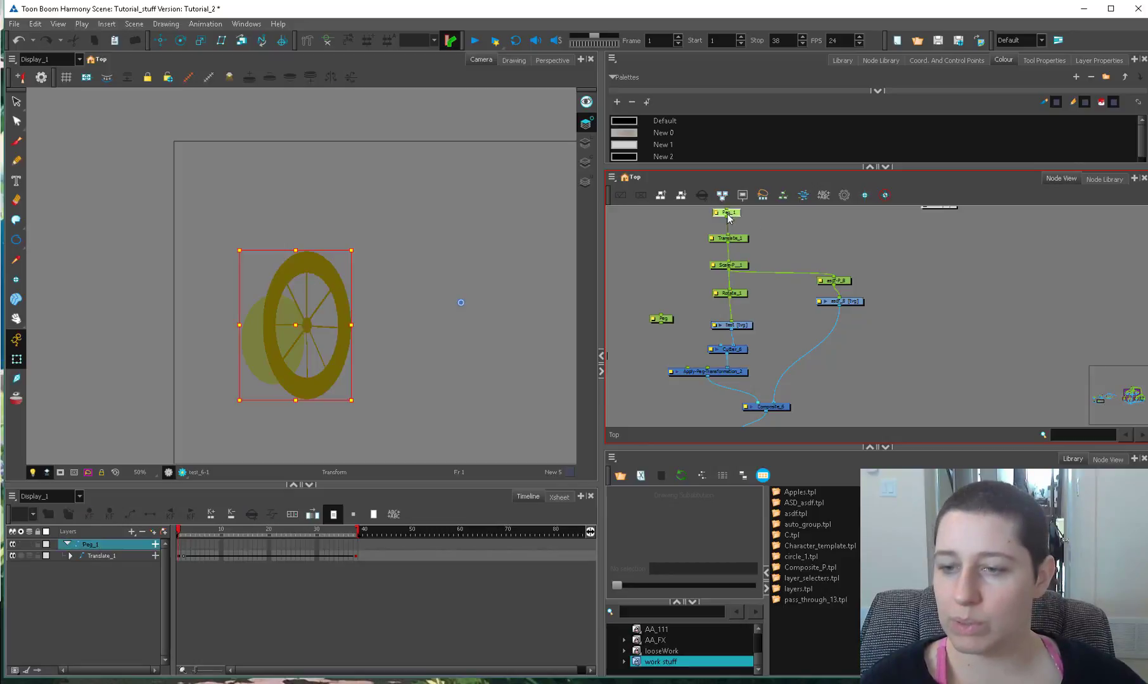
click(846, 280)
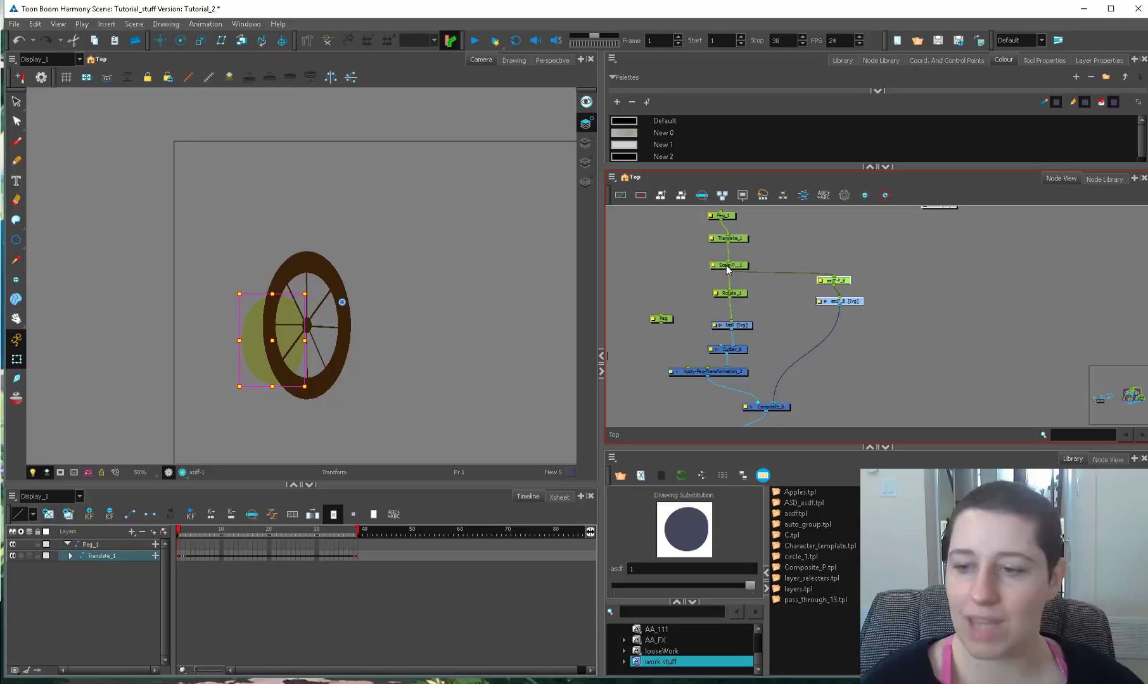
click(740, 282)
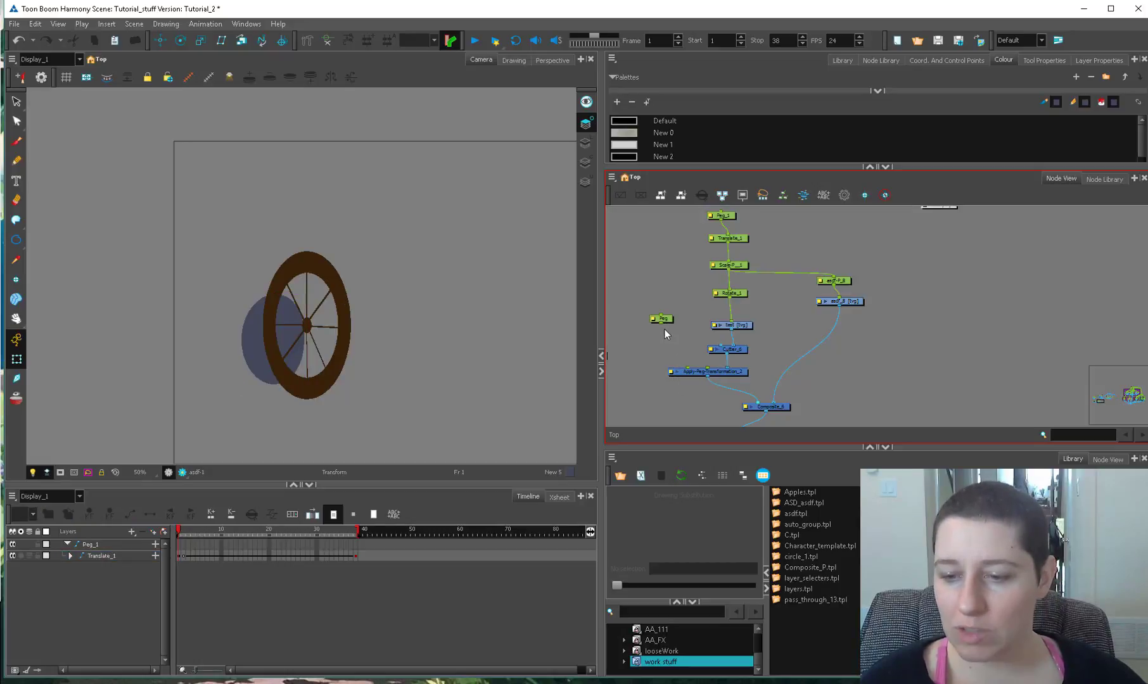
Step: Connect the loose peg to the transformation input of Apply-Peg-Transformation_2 and slightly reposition that peg
drag(665, 329, 720, 373)
click(850, 284)
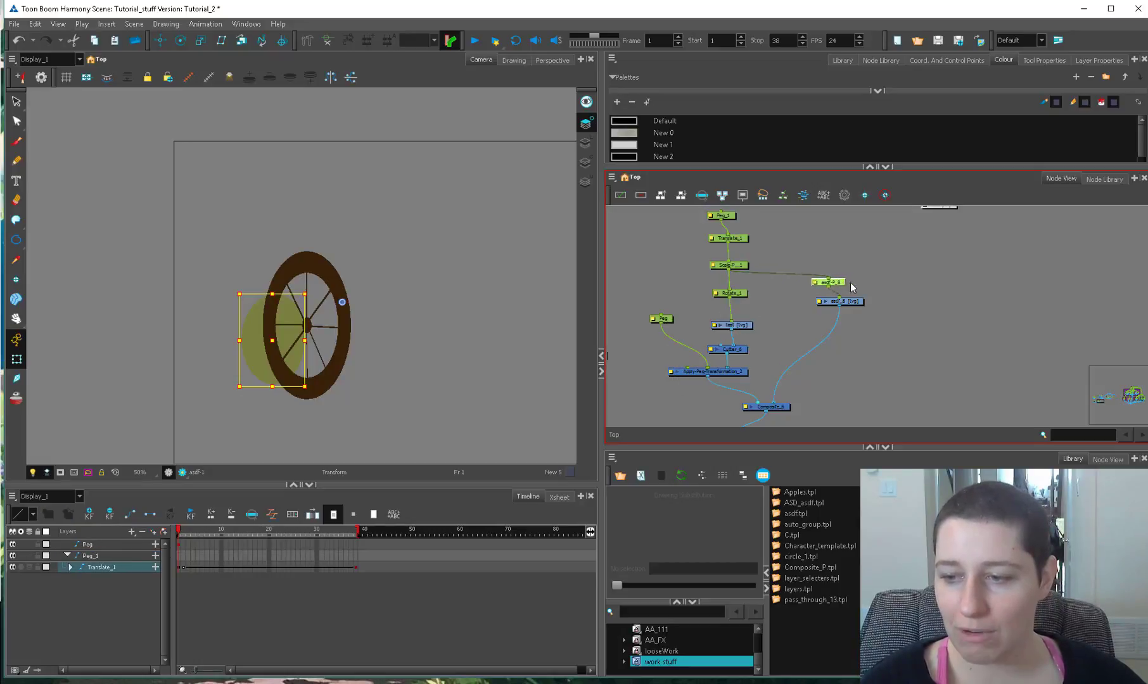
drag(661, 318, 665, 333)
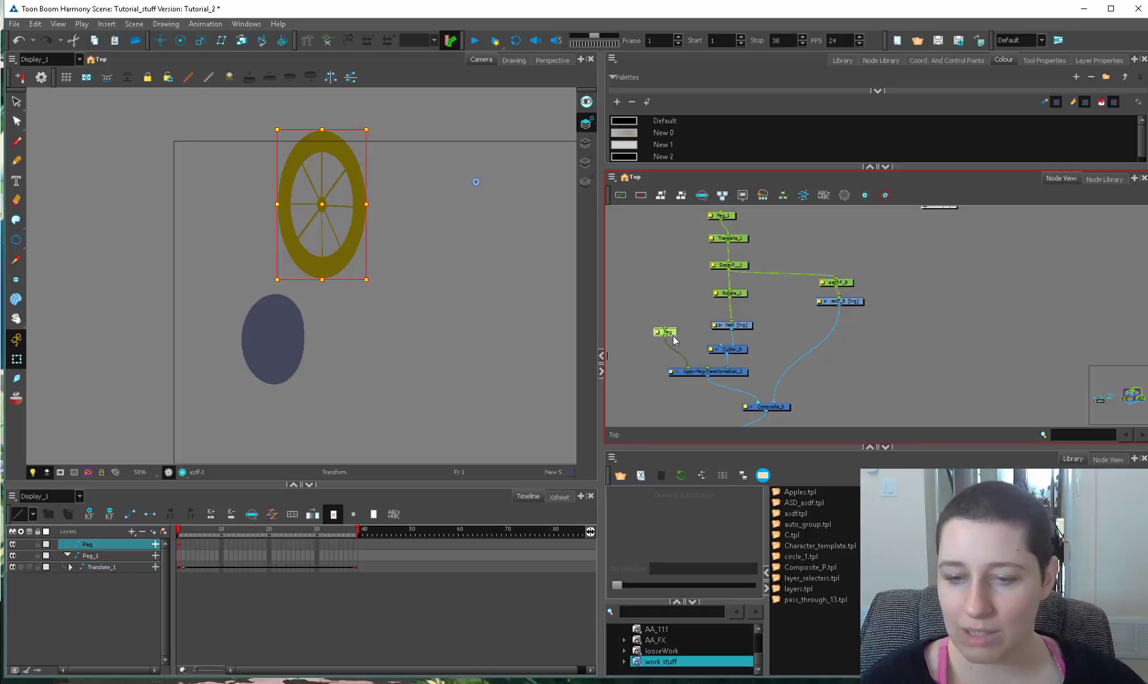
Step: Connect the asdf_8 drawing to the matte input of Cutter_6 to cut the wheel with the circle
drag(839, 306, 721, 345)
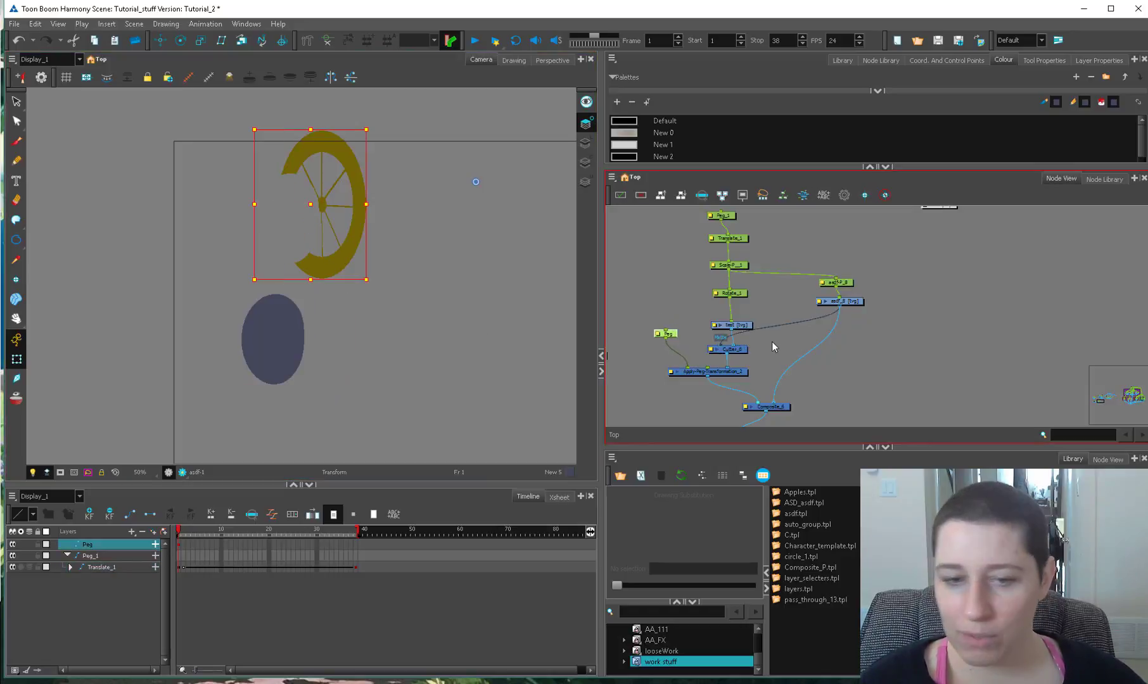
click(384, 307)
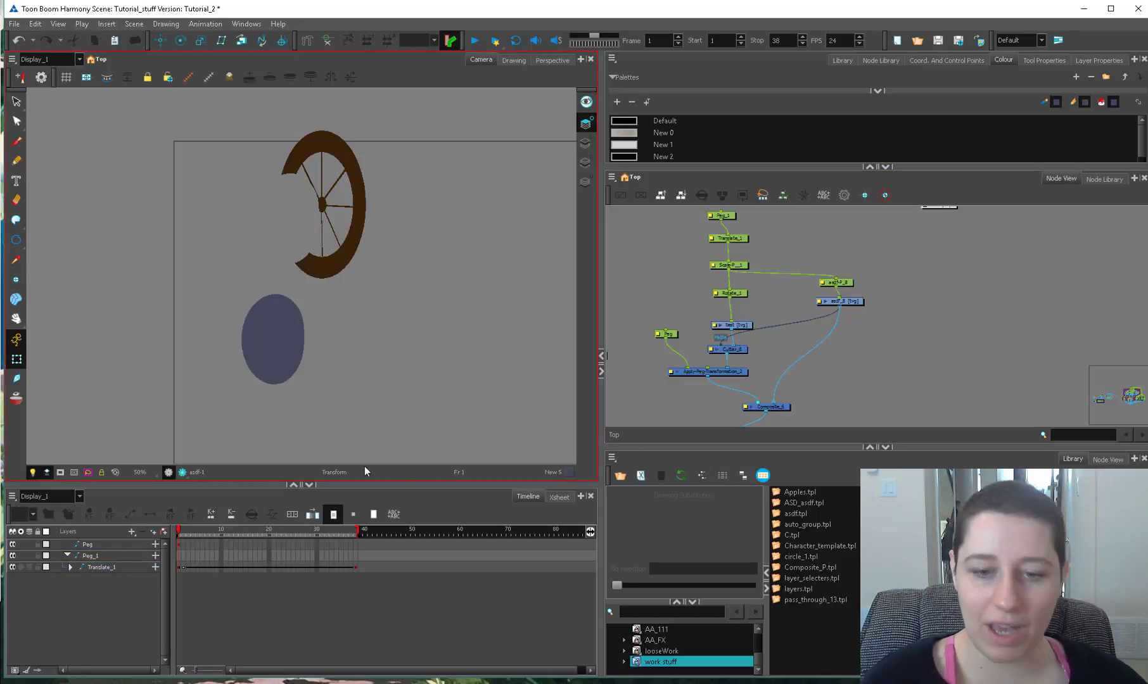
mouse_move(181, 531)
mouse_down()
mouse_move(278, 541)
mouse_move(203, 548)
mouse_move(180, 525)
mouse_up()
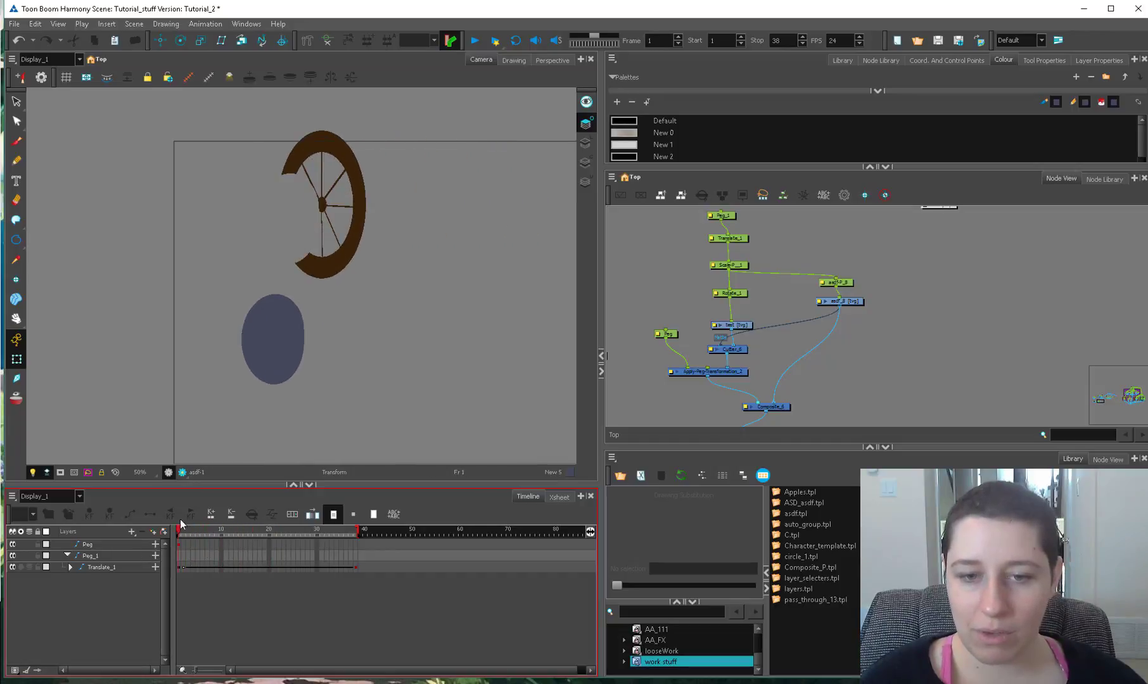
drag(853, 303, 848, 309)
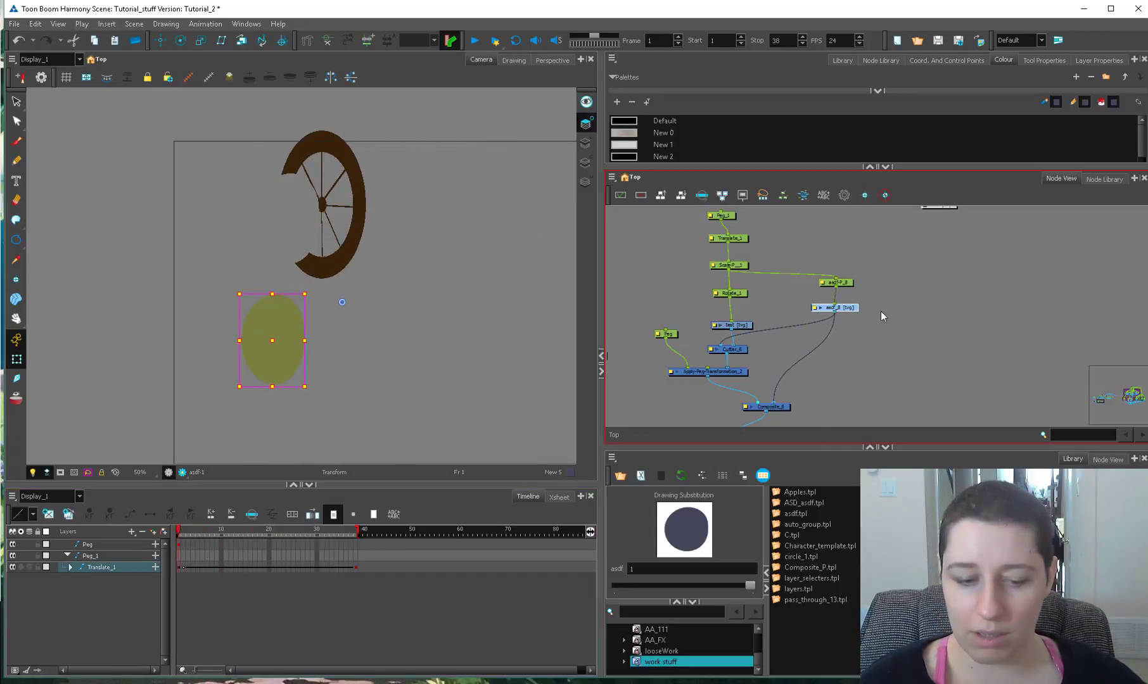
Step: Examine how Cutter_6, Apply-Peg-Transformation_2 and Composite_6 are wired for the cut wheel
click(730, 355)
scroll(726, 349, up, 3)
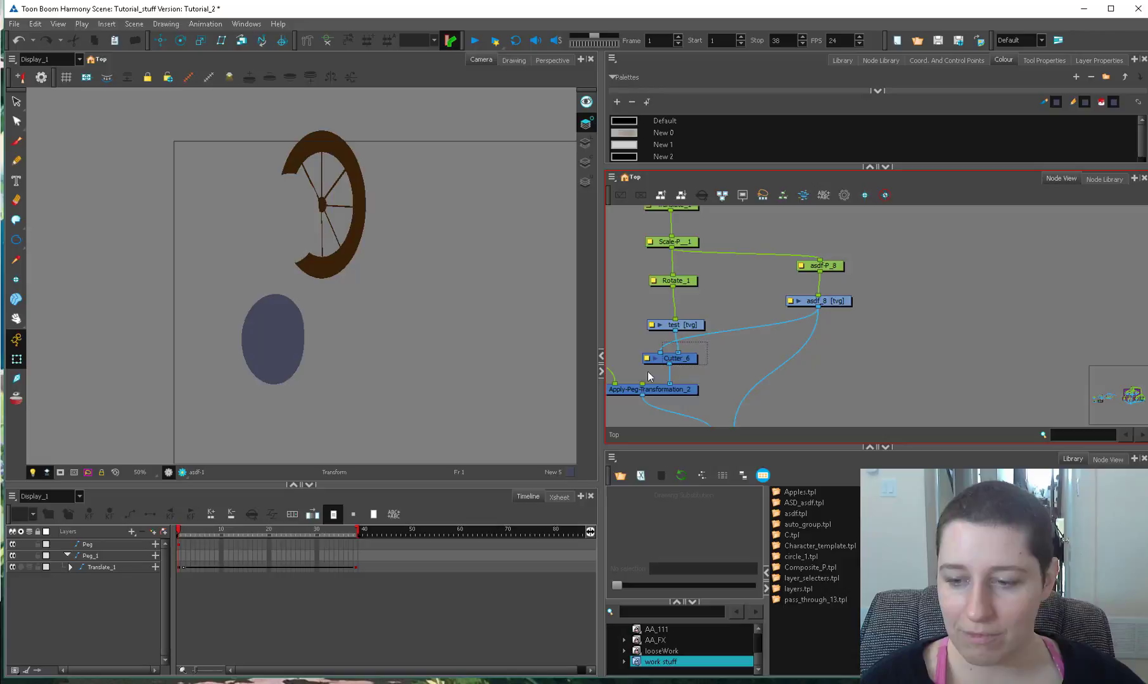
click(681, 361)
drag(683, 366, 732, 337)
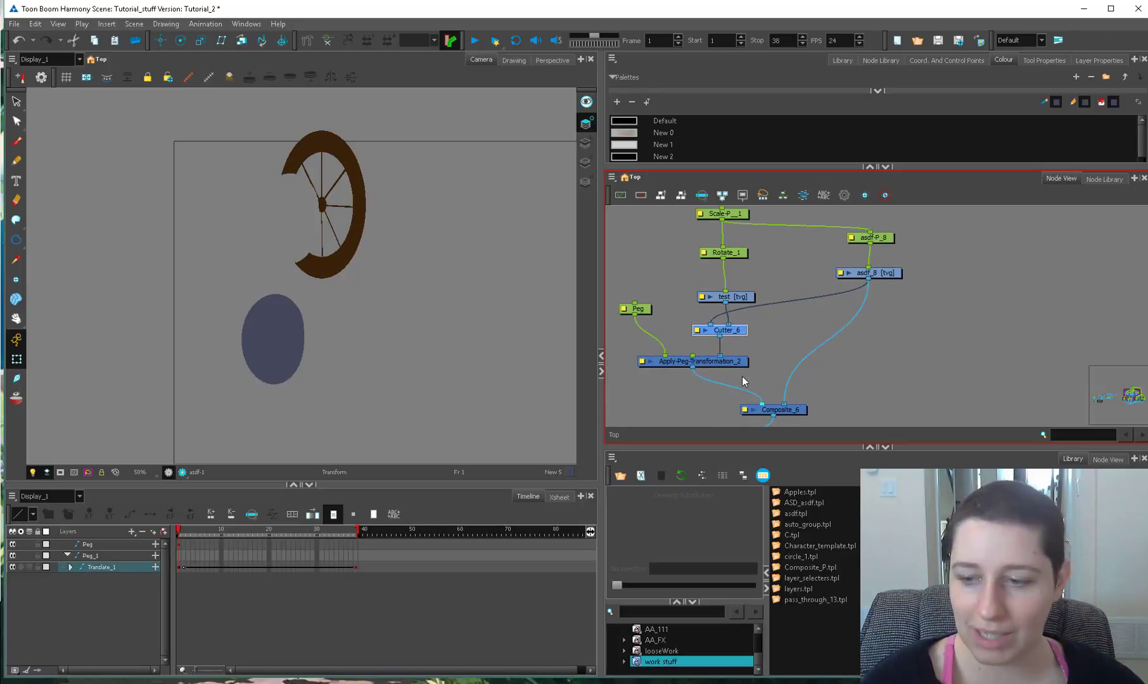
click(724, 361)
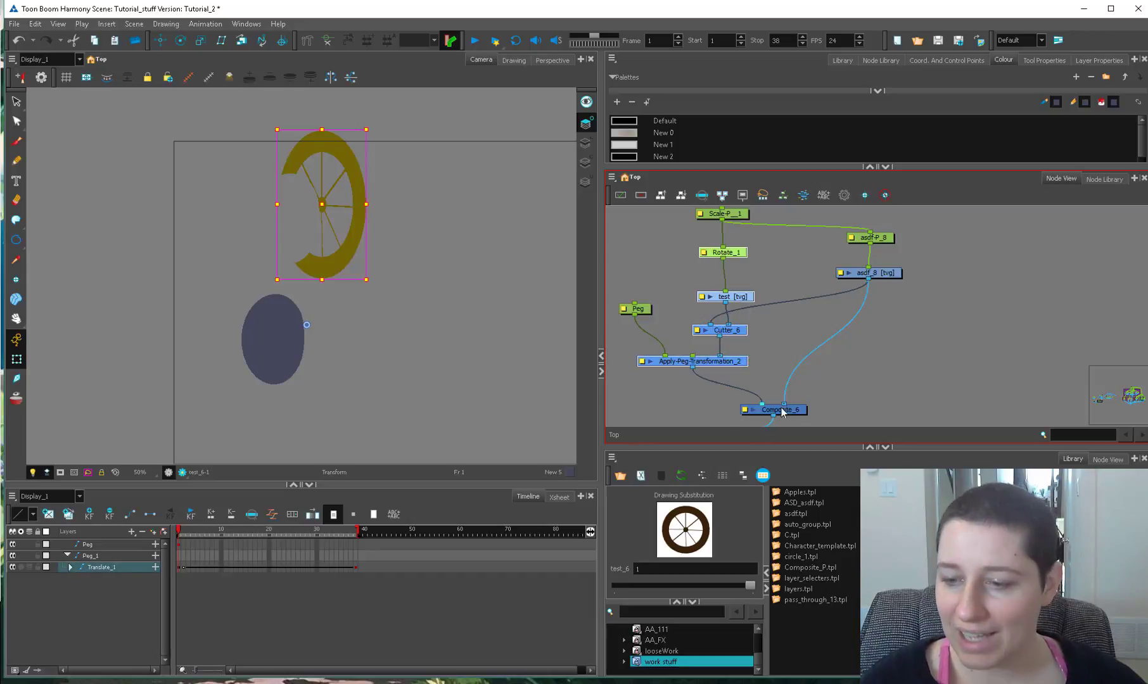
scroll(868, 332, down, 2)
click(865, 345)
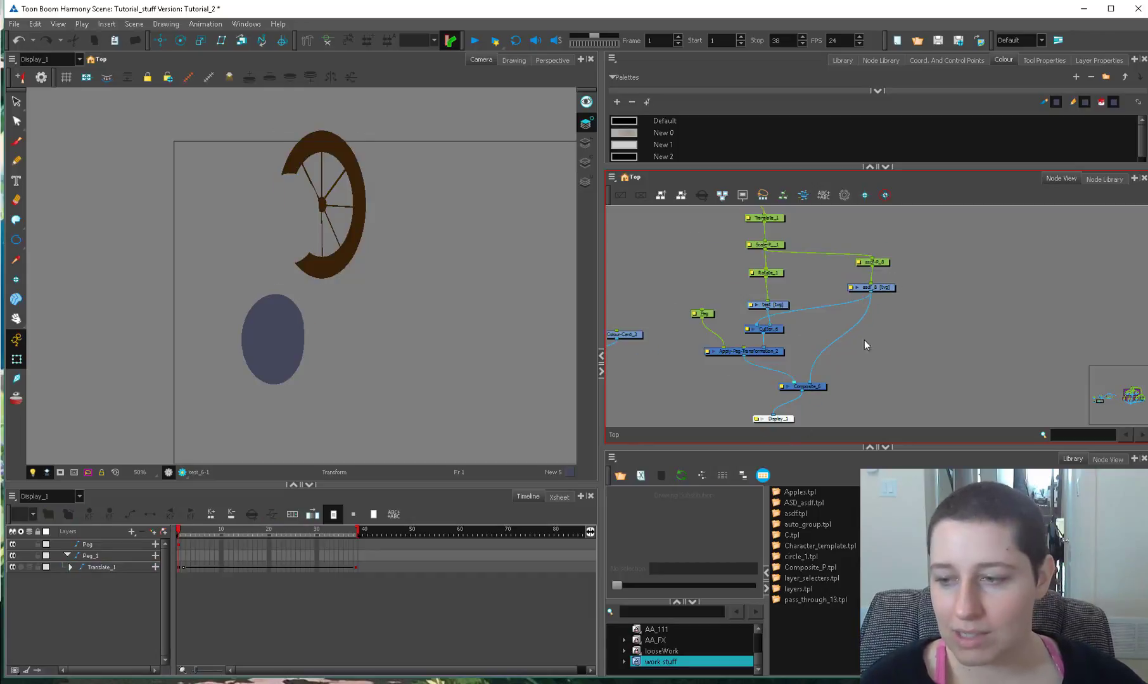
Step: Disconnect the asdf_8 drawing from the matte input of Cutter_6
right_click(816, 298)
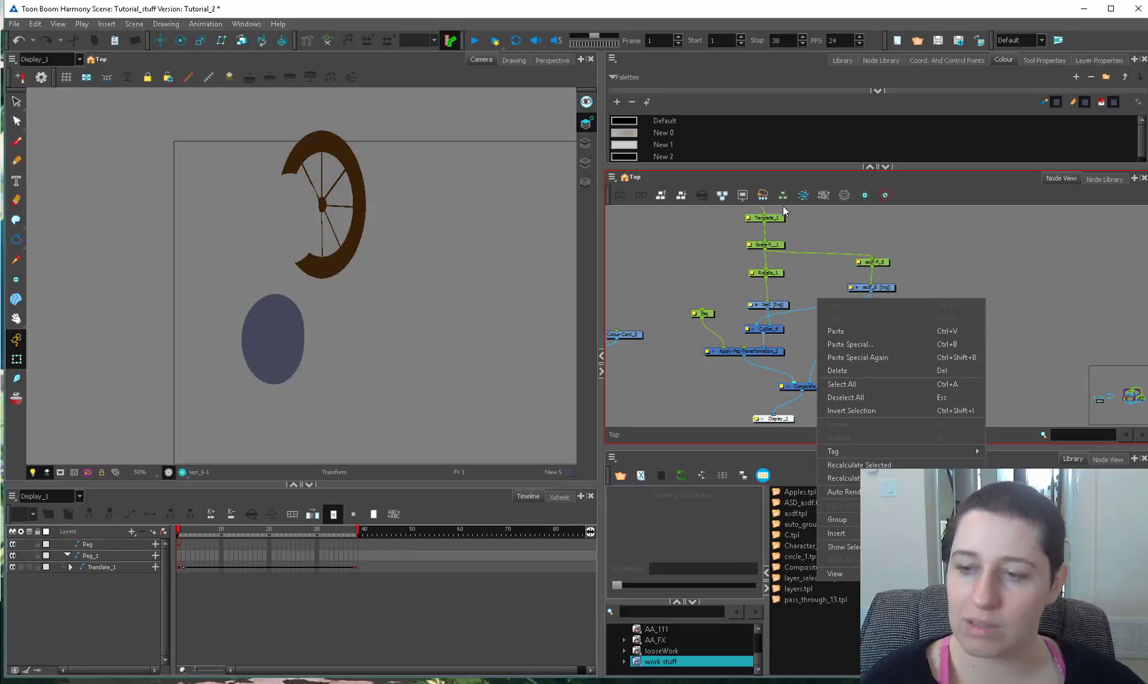
drag(781, 208, 747, 384)
scroll(777, 231, down, 1)
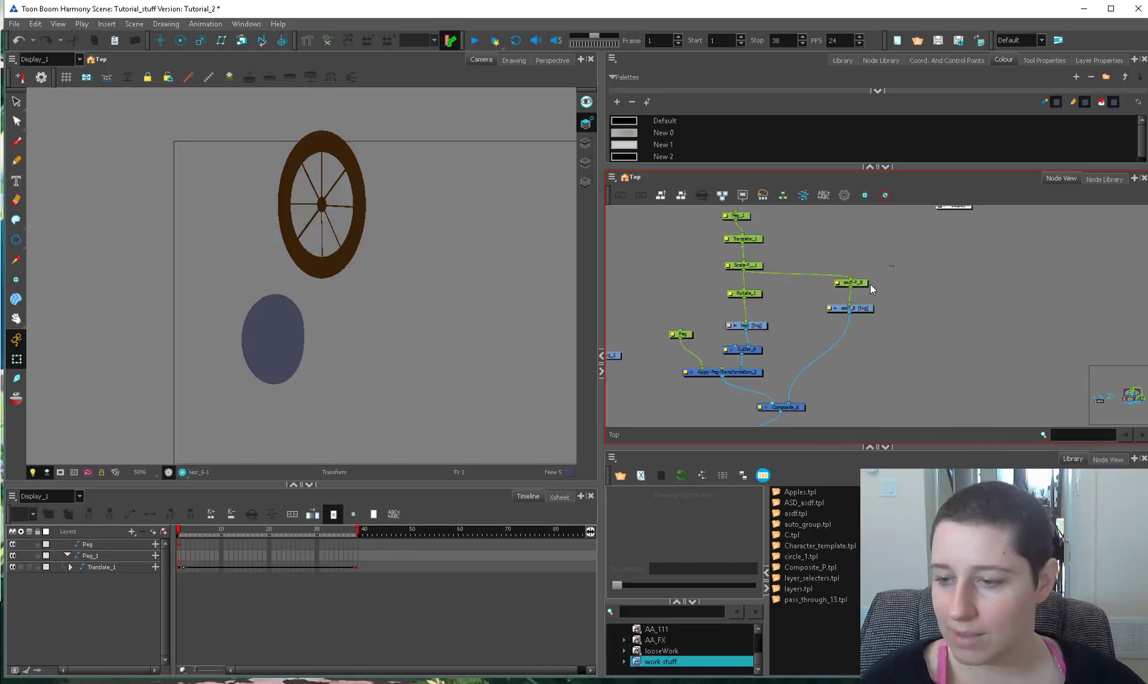
Step: Select the test wheel drawing with the Paint tool and switch to the art layer that holds the wheel
click(849, 308)
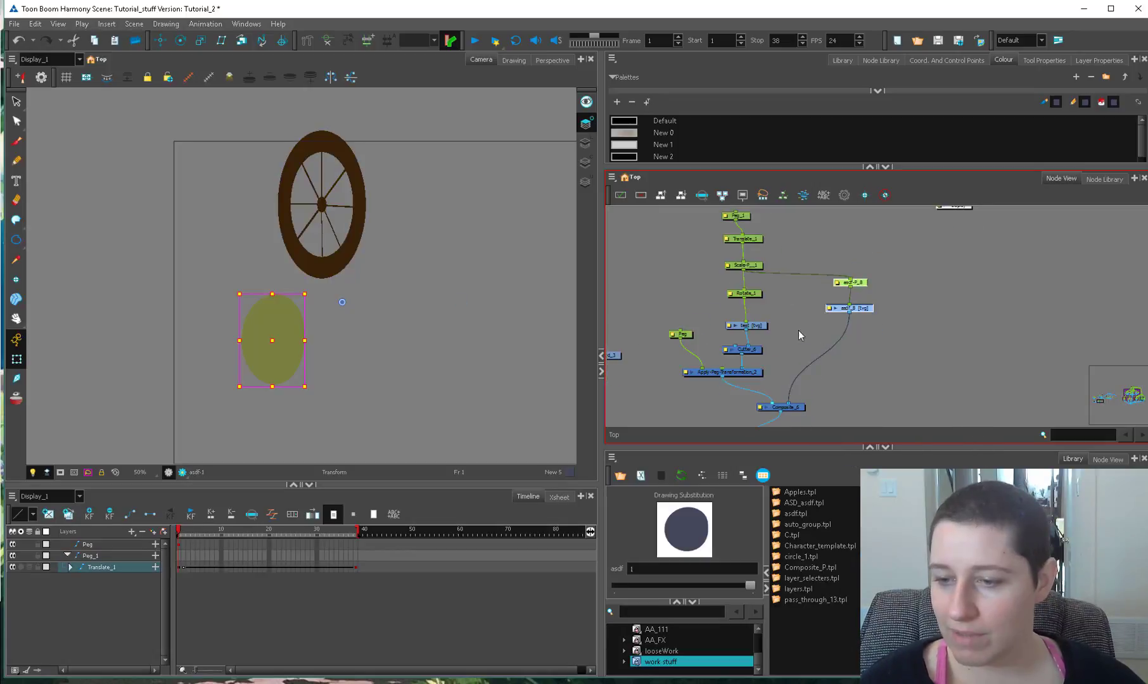
click(743, 324)
key(alt+i)
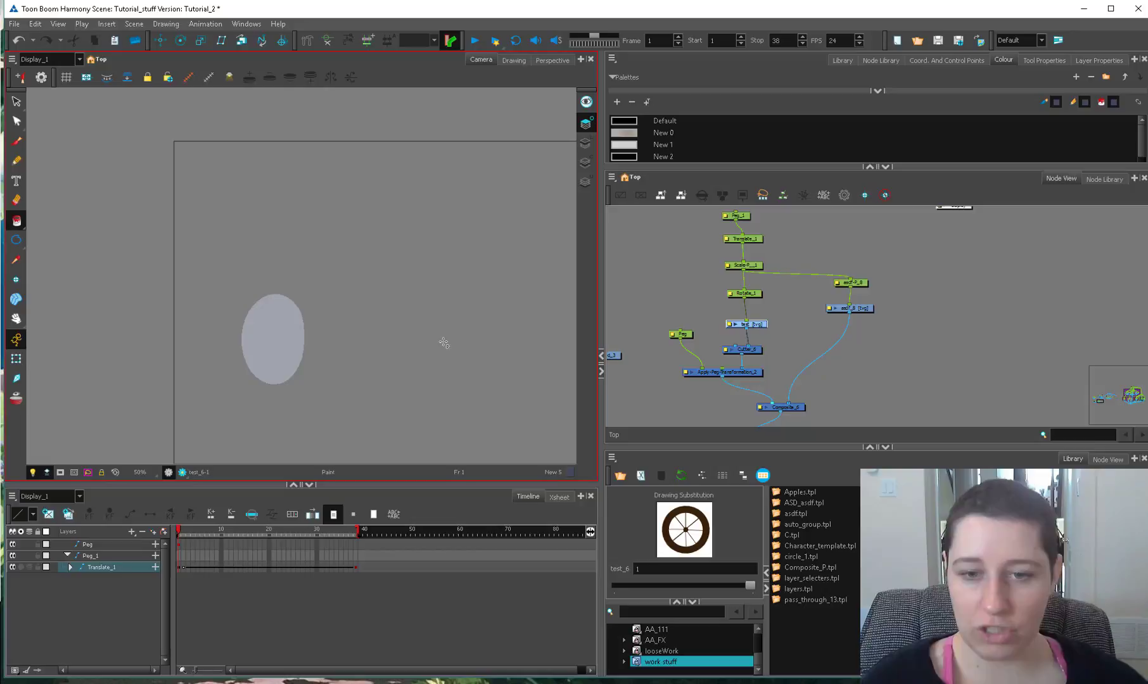
click(586, 143)
click(759, 335)
drag(754, 324, 747, 326)
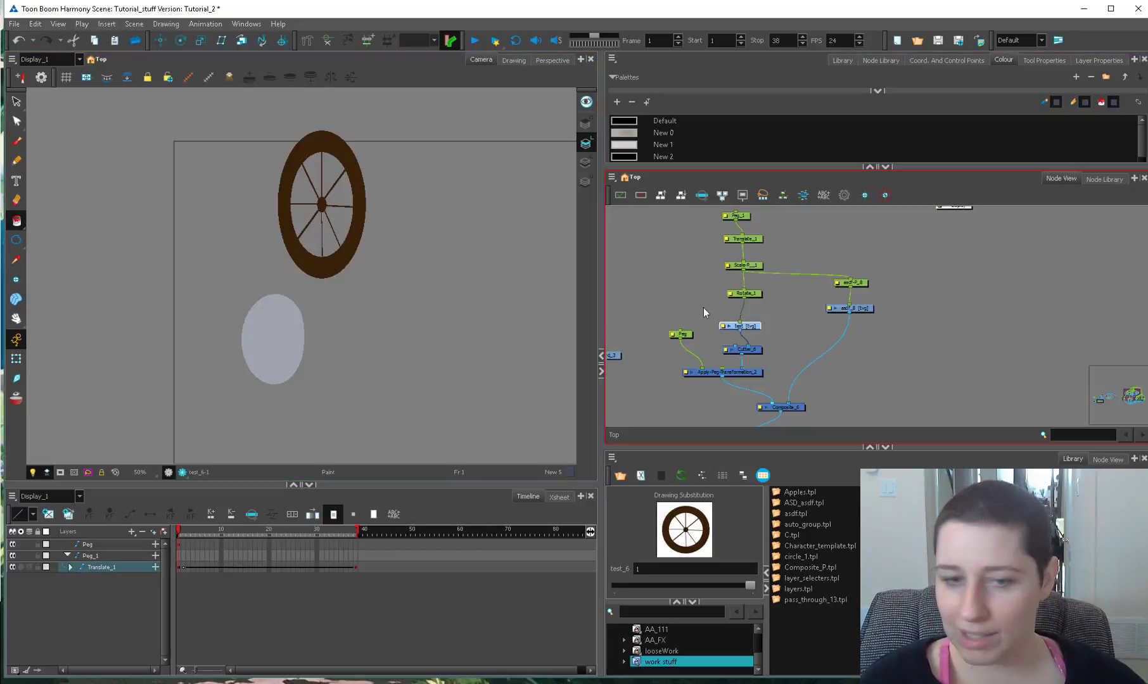
Step: Fill the whole wheel with the skin1 colour to make a solid disc, and return to the Transform tool
key(alt+d)
click(360, 225)
drag(329, 112, 416, 212)
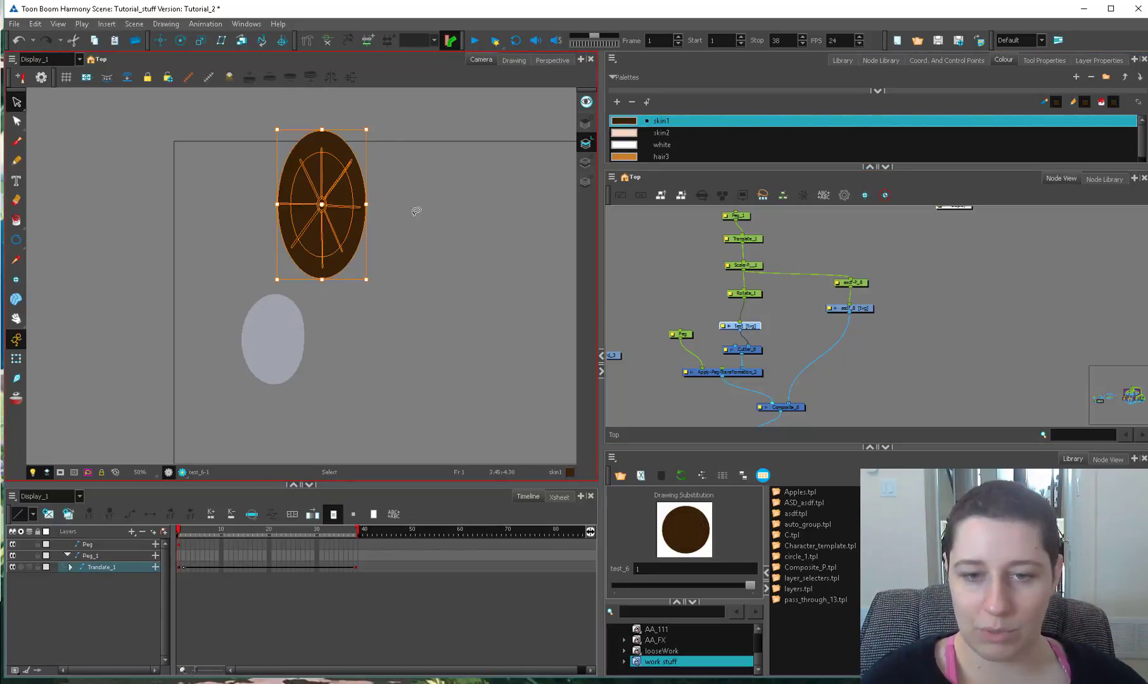
click(402, 232)
key(shift+t)
Step: Take Cutter_6 and Apply-Peg-Transformation_2 out of the wheel's chain and connect the test drawing directly to Composite_6
click(781, 351)
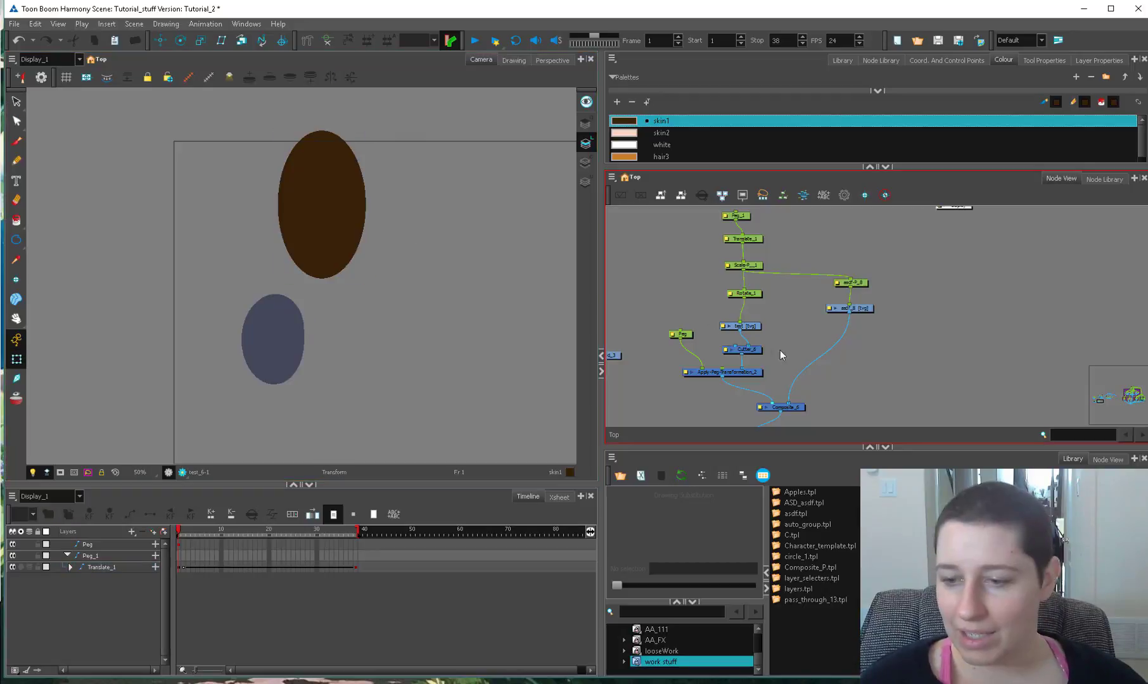
mouse_move(772, 353)
mouse_down()
mouse_move(754, 336)
mouse_move(725, 357)
mouse_up()
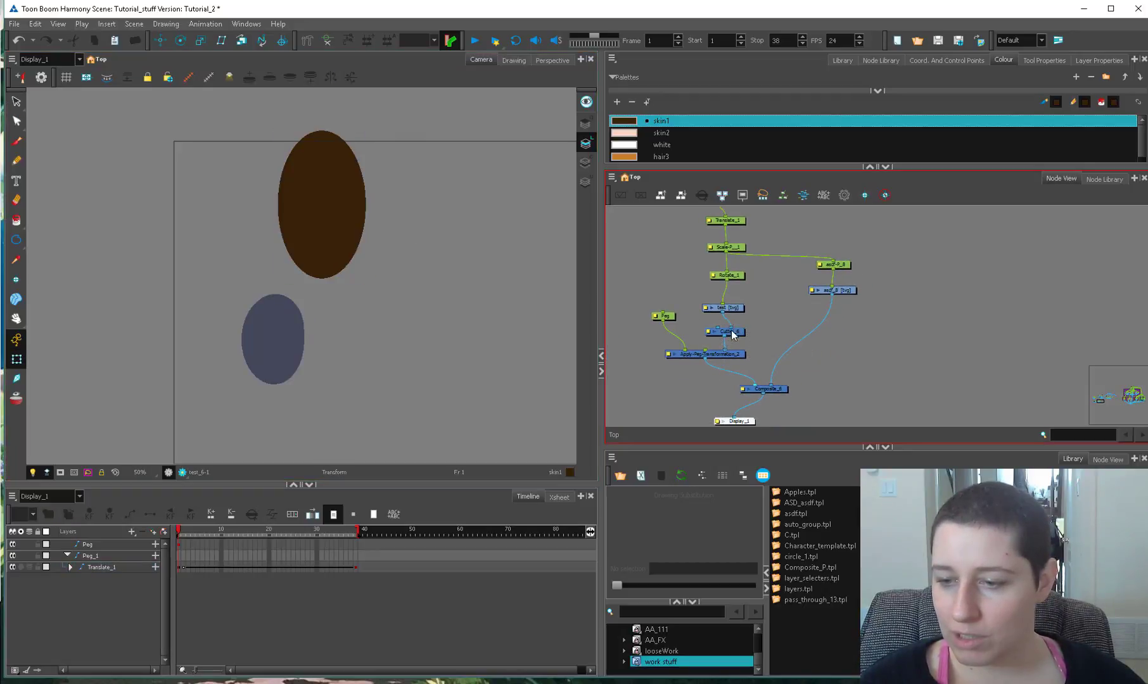
key(ctrl+z)
drag(723, 312, 753, 310)
click(792, 304)
Step: Add a Colour-Scale node from the Node Library between the test drawing and Composite_6
click(1042, 60)
click(881, 60)
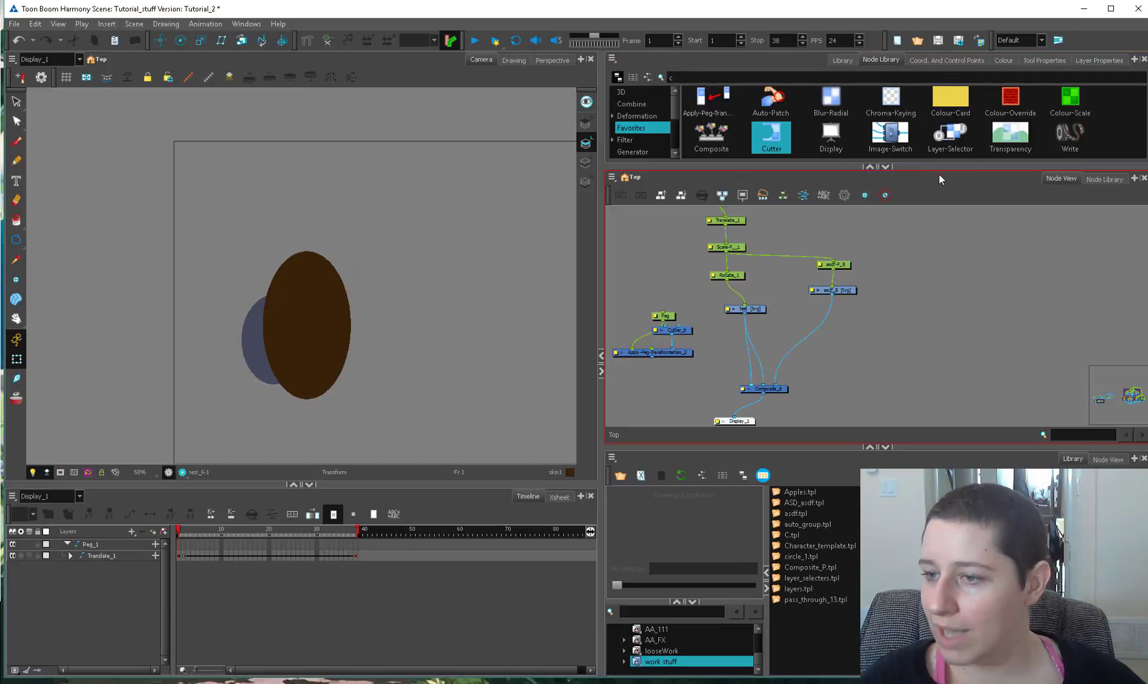
drag(939, 171, 950, 218)
drag(1070, 103, 753, 356)
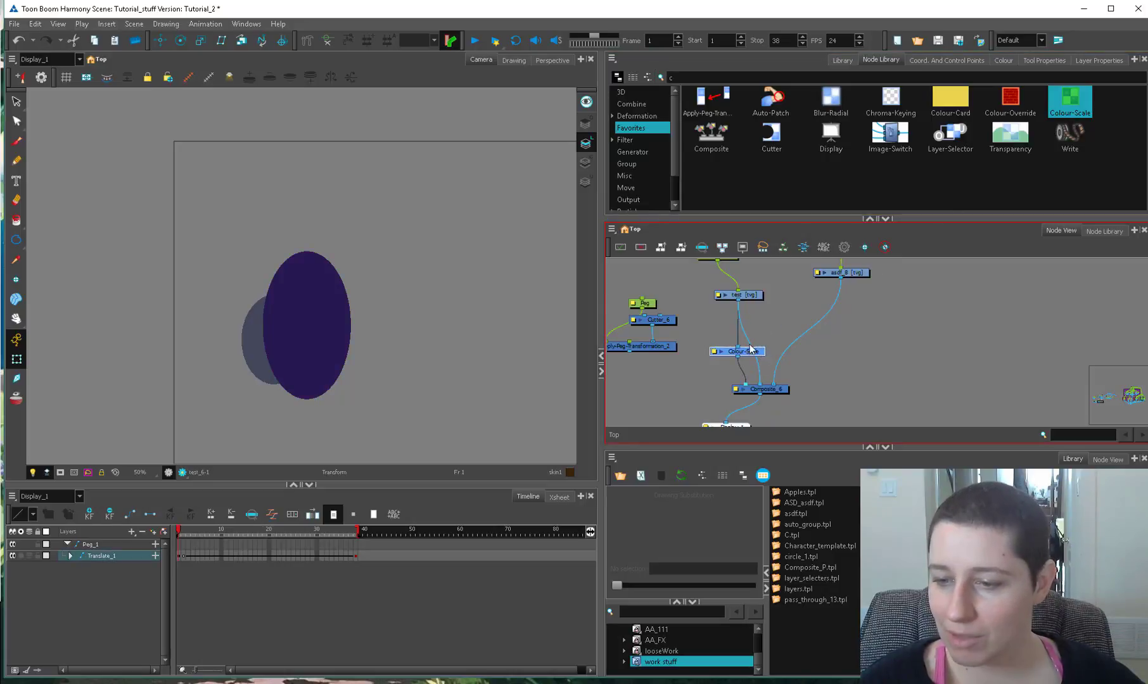
Step: In render view, set the Colour-Scale node's hue, saturation and value to 2, and adjust green to colour the disc green
scroll(753, 356, up, 1)
click(683, 362)
click(182, 472)
click(685, 352)
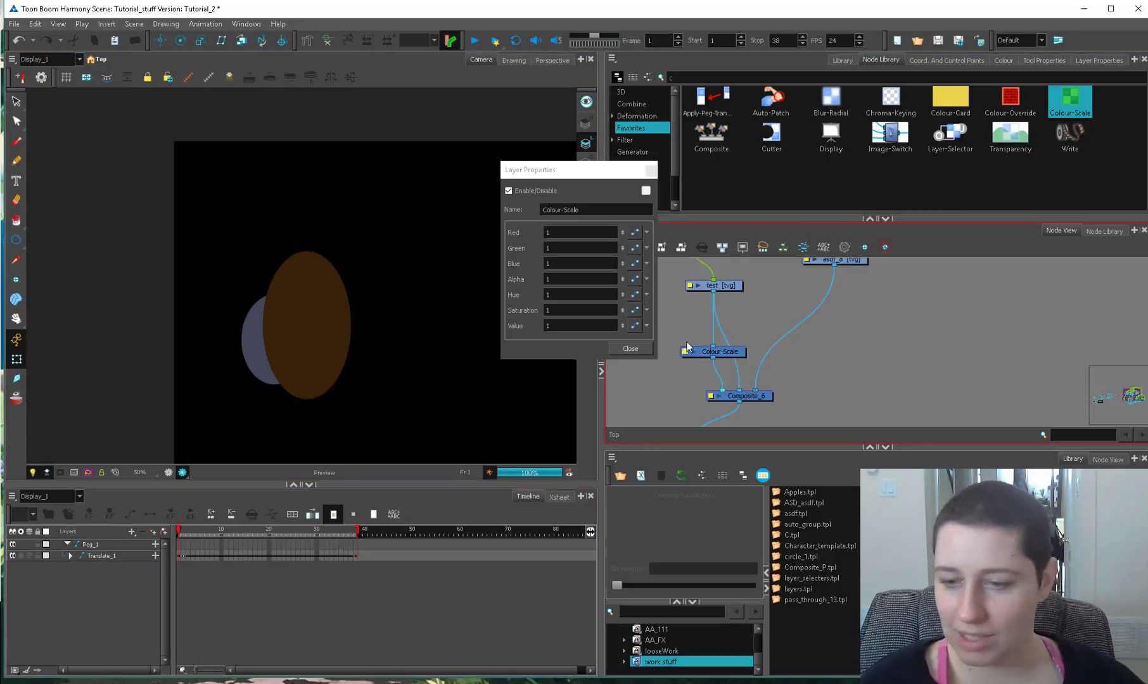
drag(622, 294, 622, 345)
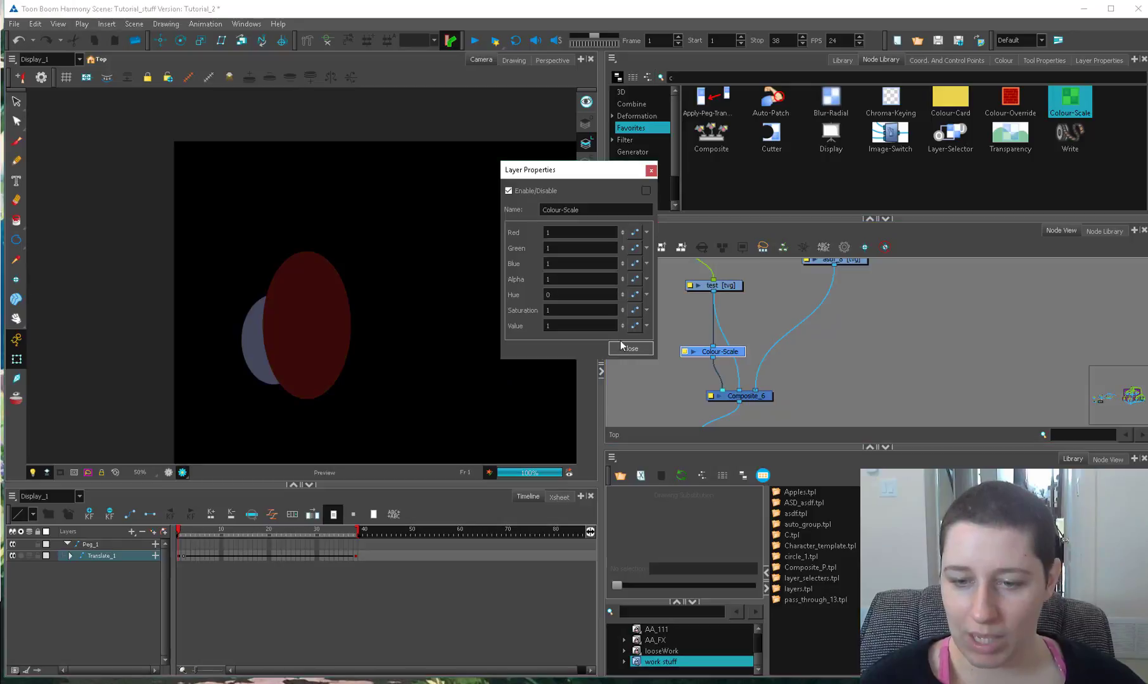
click(621, 292)
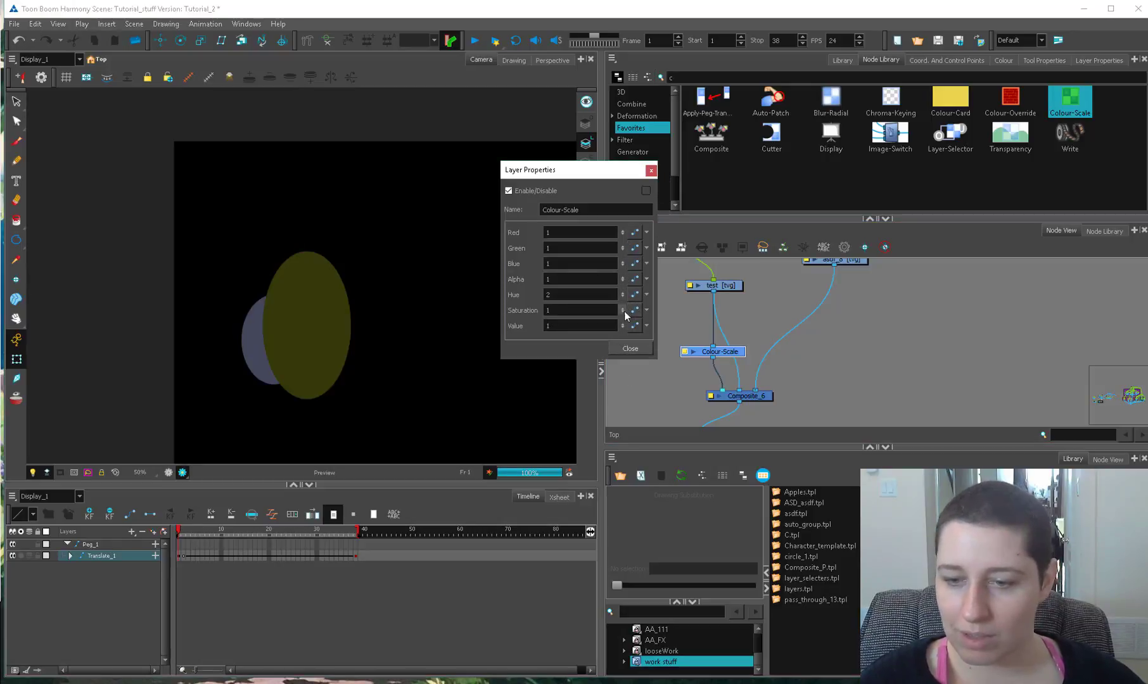
click(624, 311)
click(622, 325)
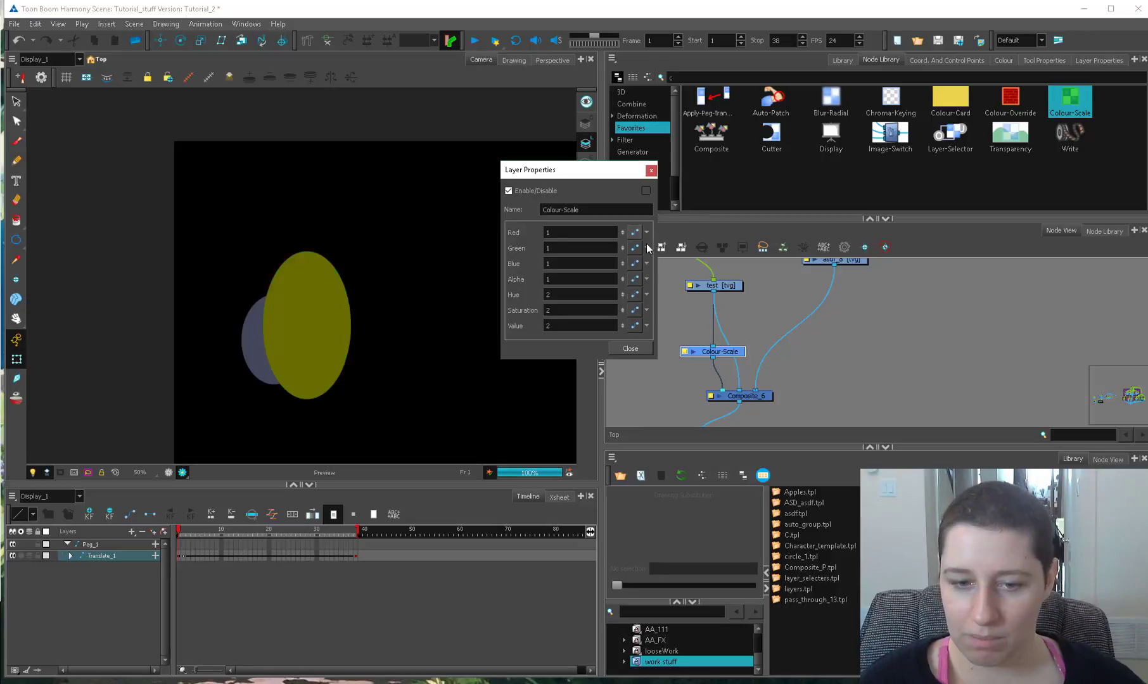
click(622, 245)
click(629, 348)
Step: Place Cutter_6 between Colour-Scale and Composite_6, and connect the test drawing to the cutter's matte input
drag(726, 356, 715, 391)
drag(766, 323, 787, 323)
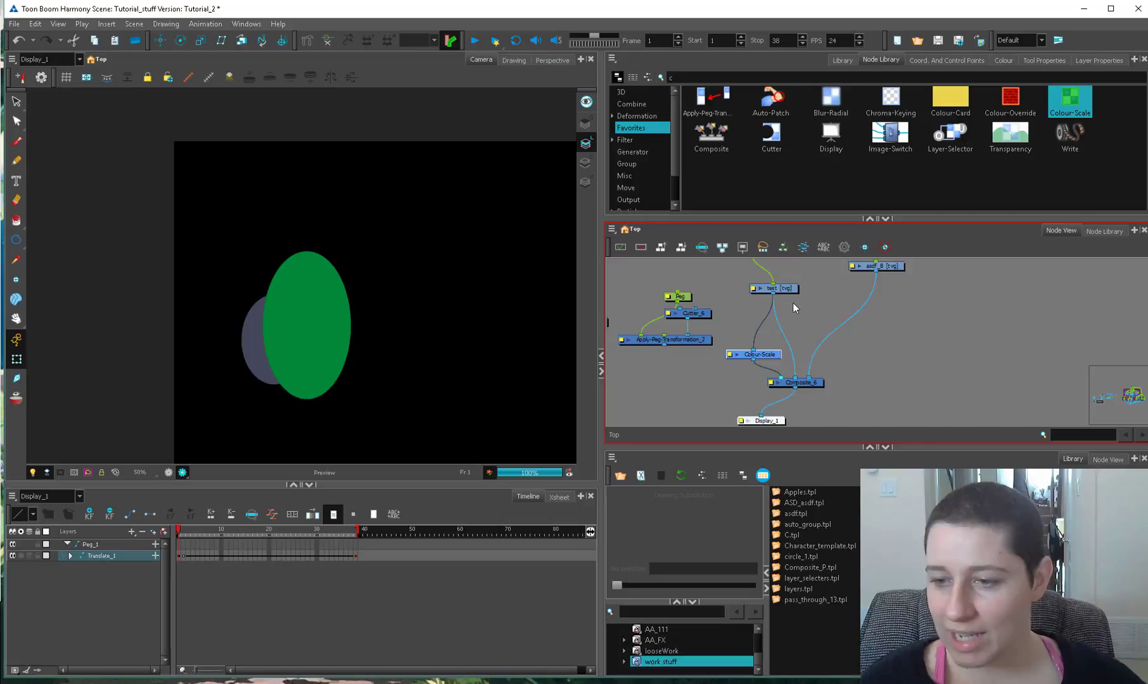
mouse_move(707, 314)
mouse_down()
mouse_move(763, 325)
mouse_move(765, 348)
mouse_up()
drag(796, 288, 809, 272)
mouse_move(756, 321)
mouse_down()
mouse_move(716, 325)
mouse_move(769, 319)
mouse_move(758, 316)
mouse_move(754, 355)
mouse_move(774, 348)
mouse_move(770, 313)
mouse_move(748, 343)
mouse_up()
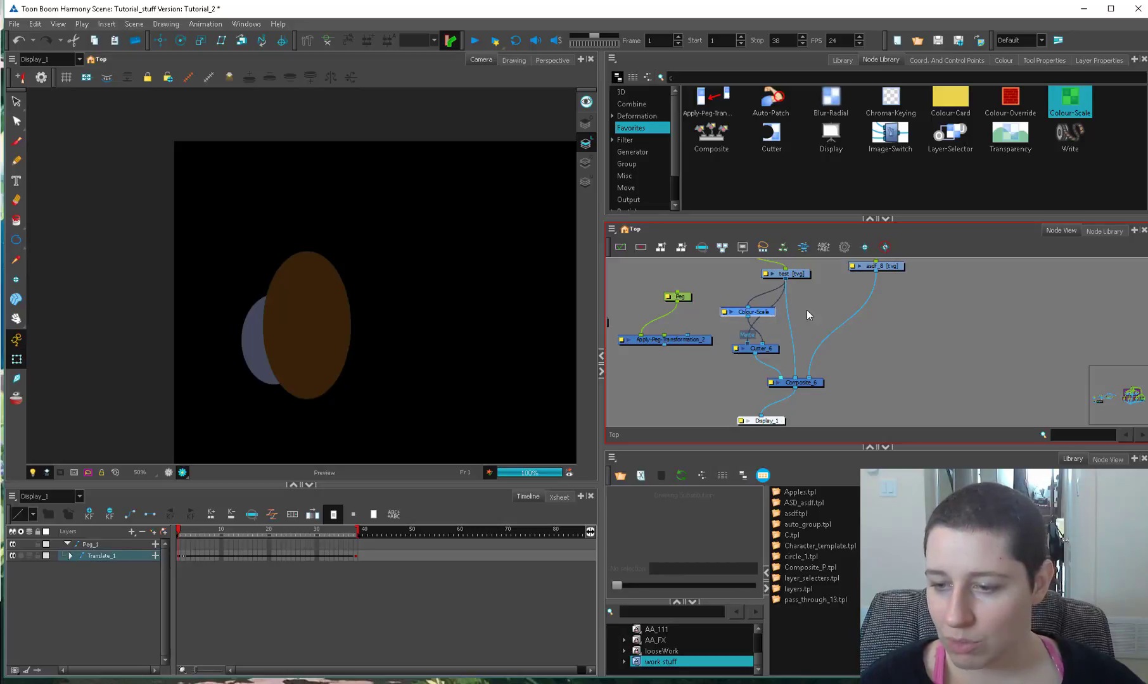
drag(785, 274, 802, 269)
Step: Enable the Inverted option of Cutter_6
double_click(758, 349)
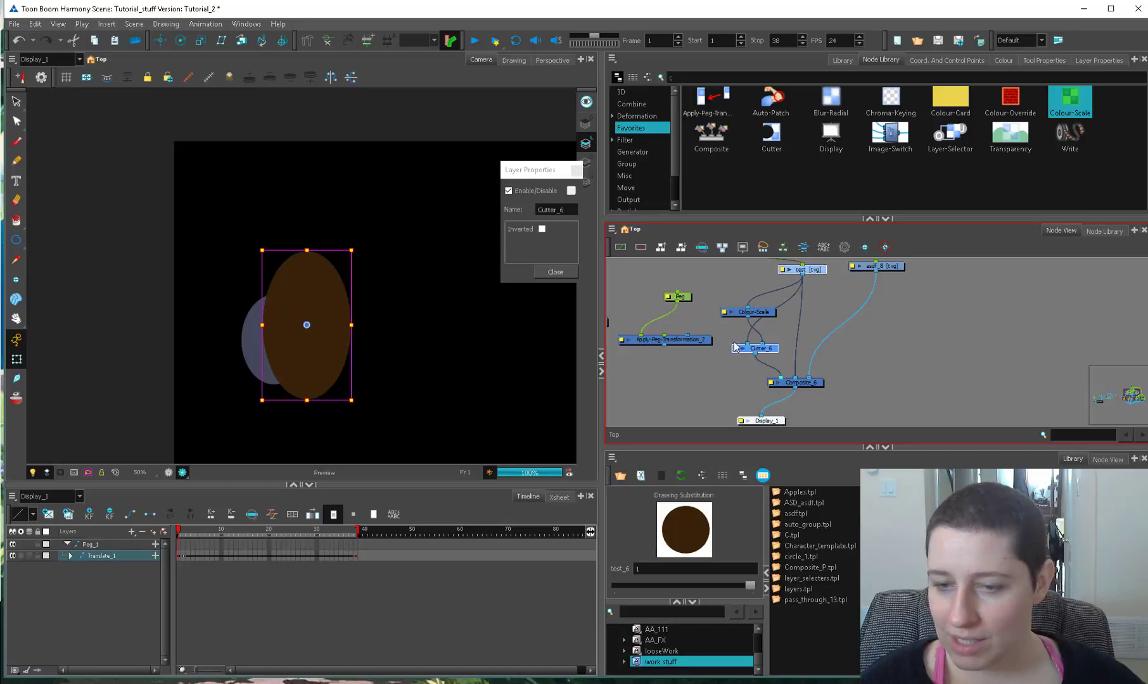
click(541, 229)
click(555, 272)
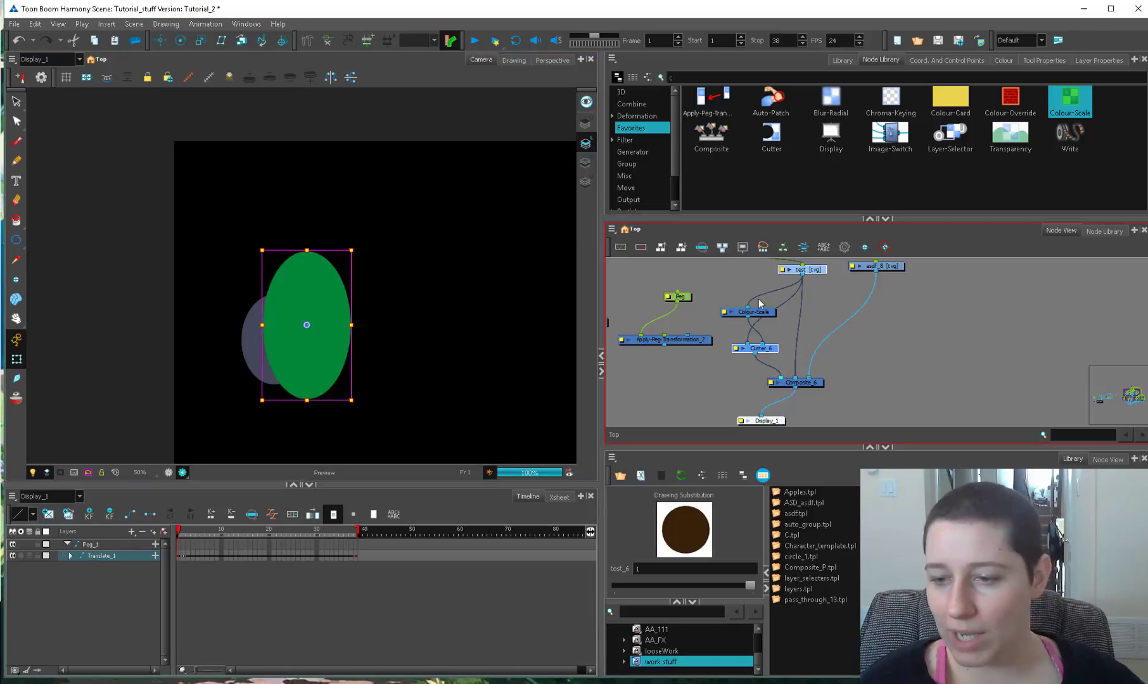
Step: Insert Apply-Peg-Transformation_2, driven by the loose peg, between the test drawing and Cutter_6
drag(762, 302, 760, 315)
mouse_move(763, 360)
mouse_down()
mouse_move(751, 365)
mouse_move(772, 313)
mouse_move(764, 343)
mouse_move(741, 319)
mouse_move(682, 310)
mouse_move(679, 293)
mouse_up()
click(802, 291)
drag(673, 298, 707, 314)
Step: Route Colour-Scale straight from the test drawing to Composite_6, and offset the peg to leave a thin green rim on the disc's upper edge
mouse_move(323, 216)
mouse_down()
mouse_move(296, 302)
mouse_move(336, 327)
mouse_up()
drag(774, 342, 805, 340)
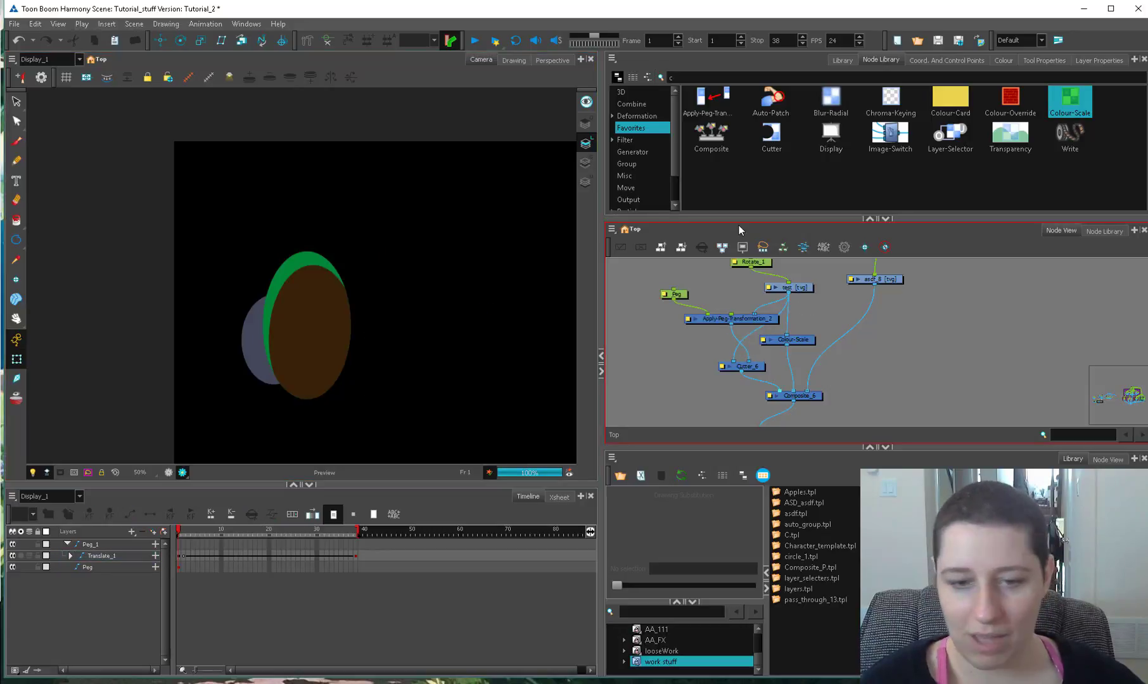
click(333, 402)
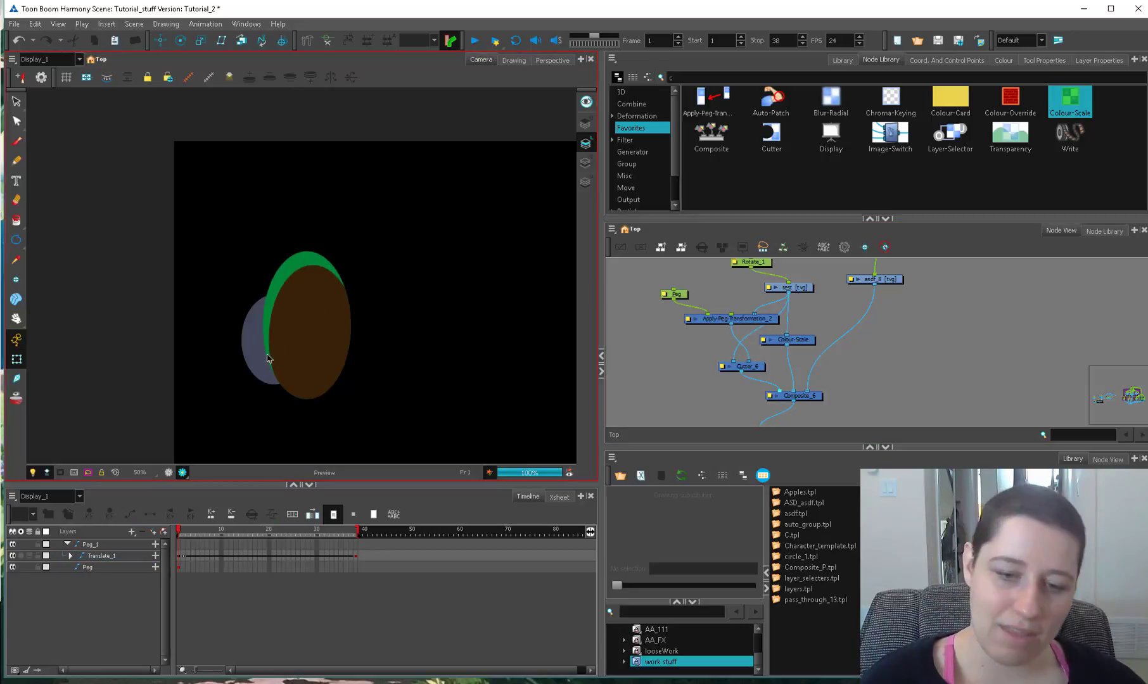
click(674, 294)
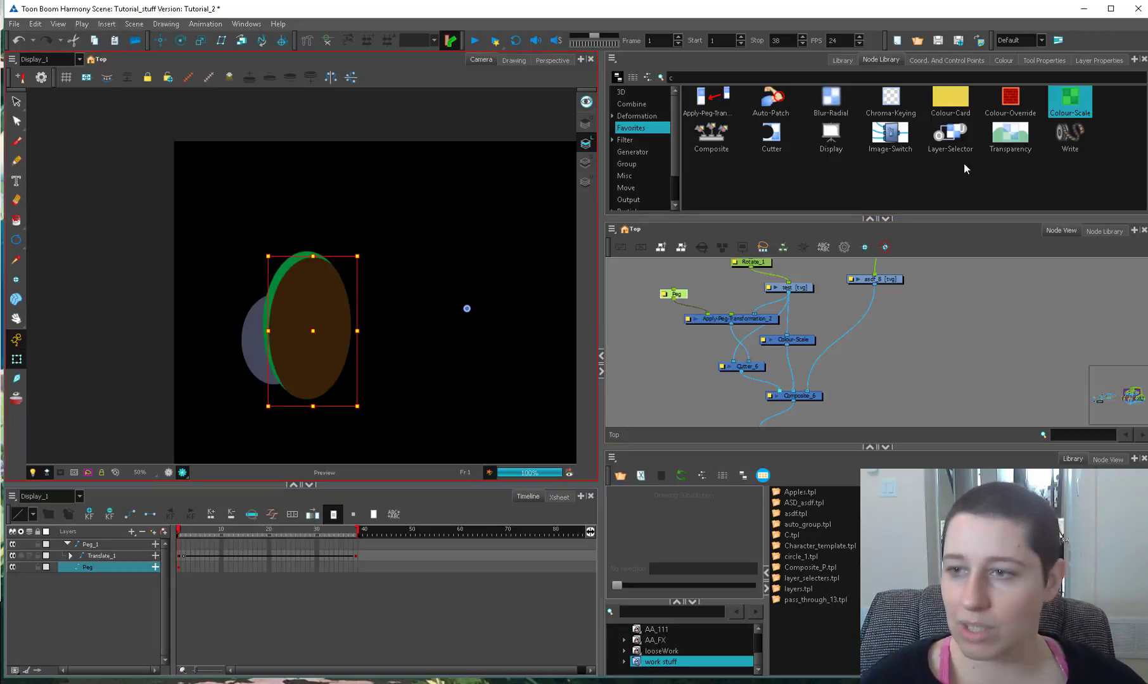
Step: Insert a Blur node between Apply-Peg-Transformation_2 and Cutter_6, and set its radius to 7.1 to soften the rim's inner edge
drag(830, 100, 720, 385)
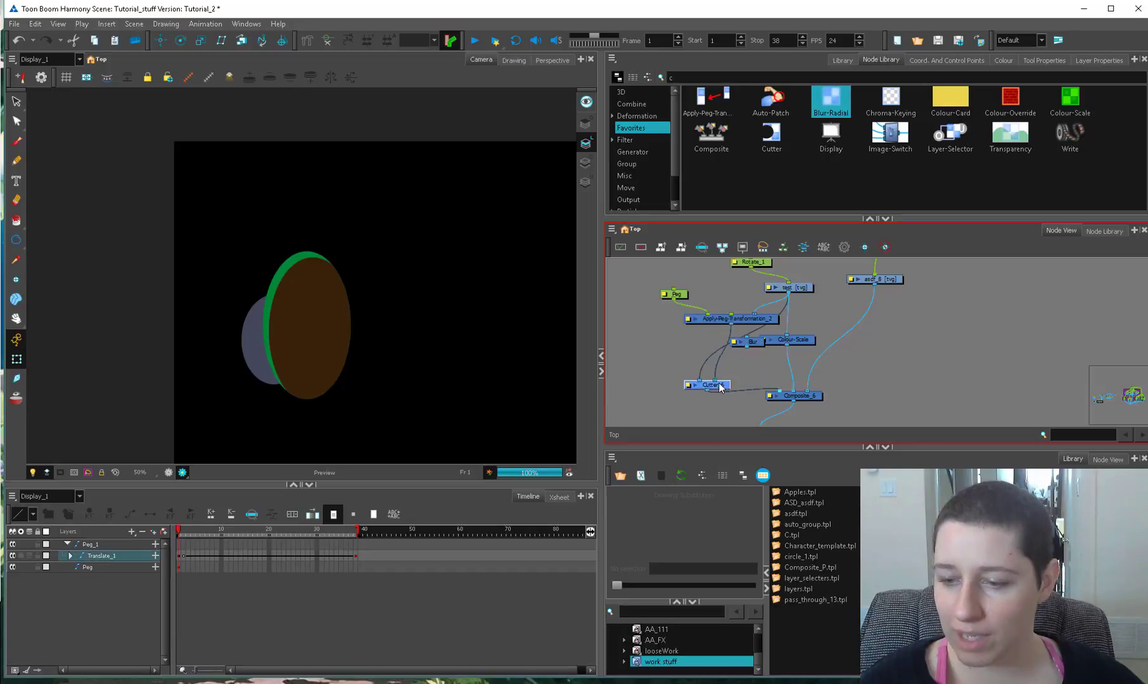
drag(759, 344, 724, 356)
double_click(724, 356)
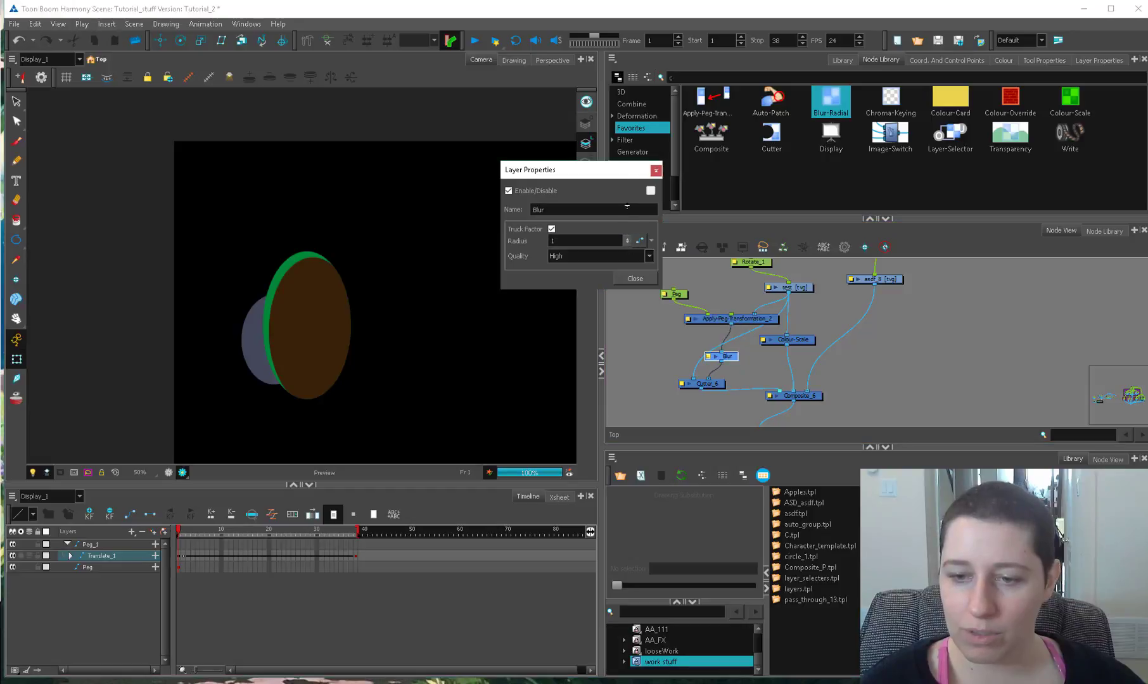
drag(627, 206, 627, 142)
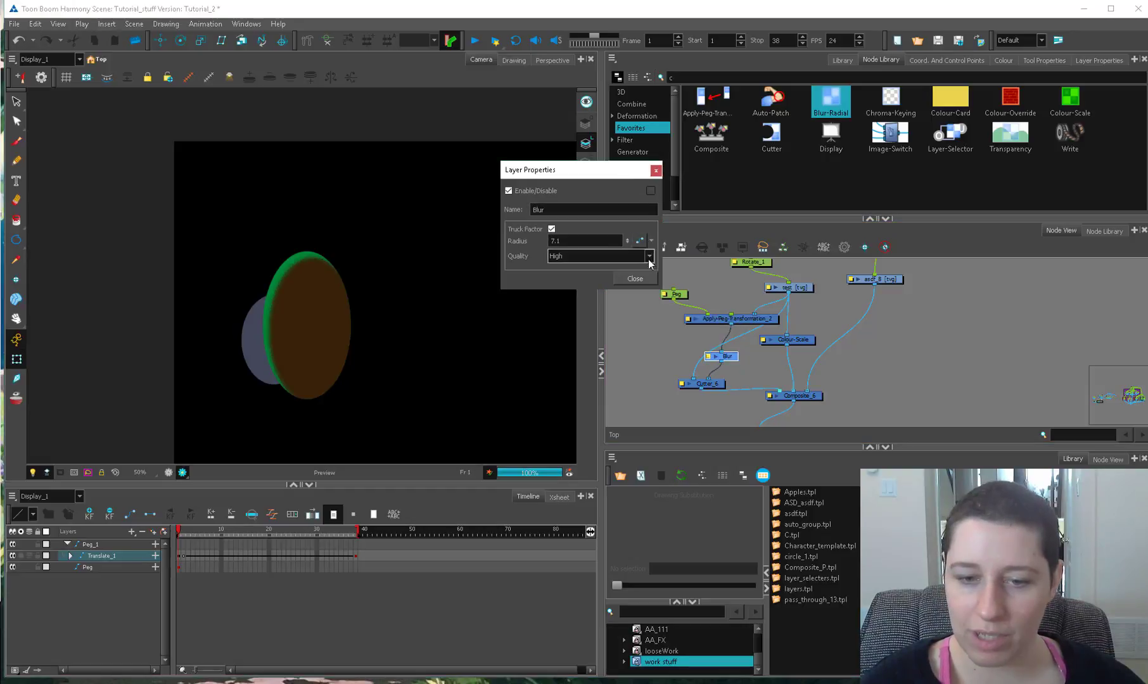
click(641, 279)
scroll(340, 259, up, 5)
click(326, 195)
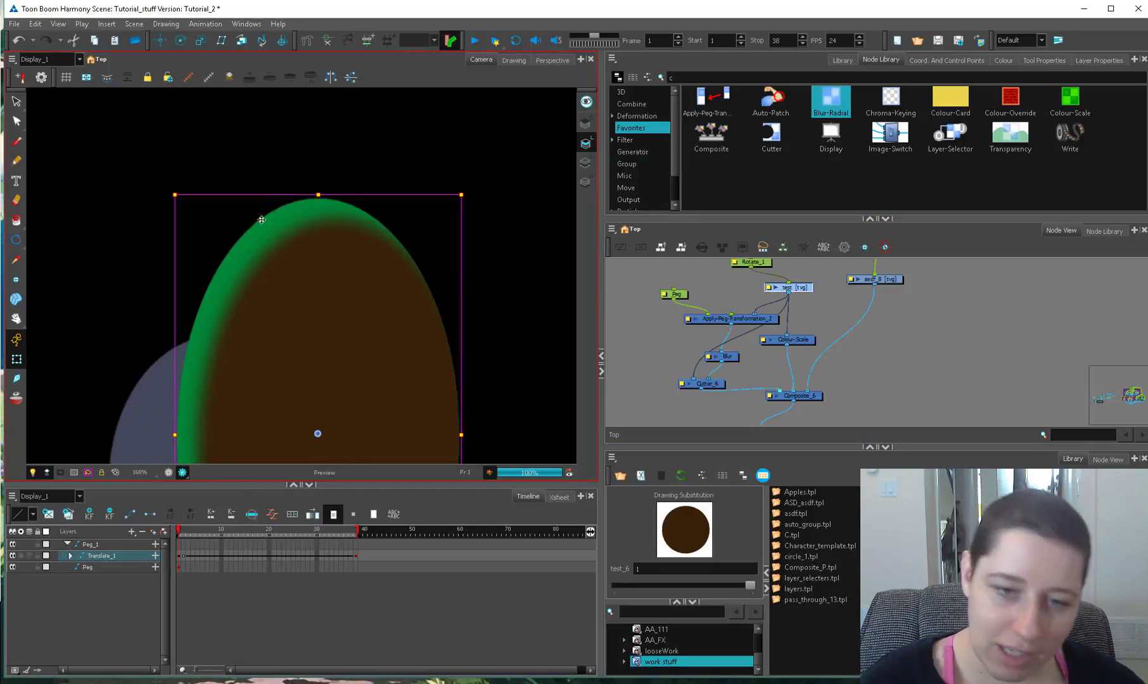
click(652, 329)
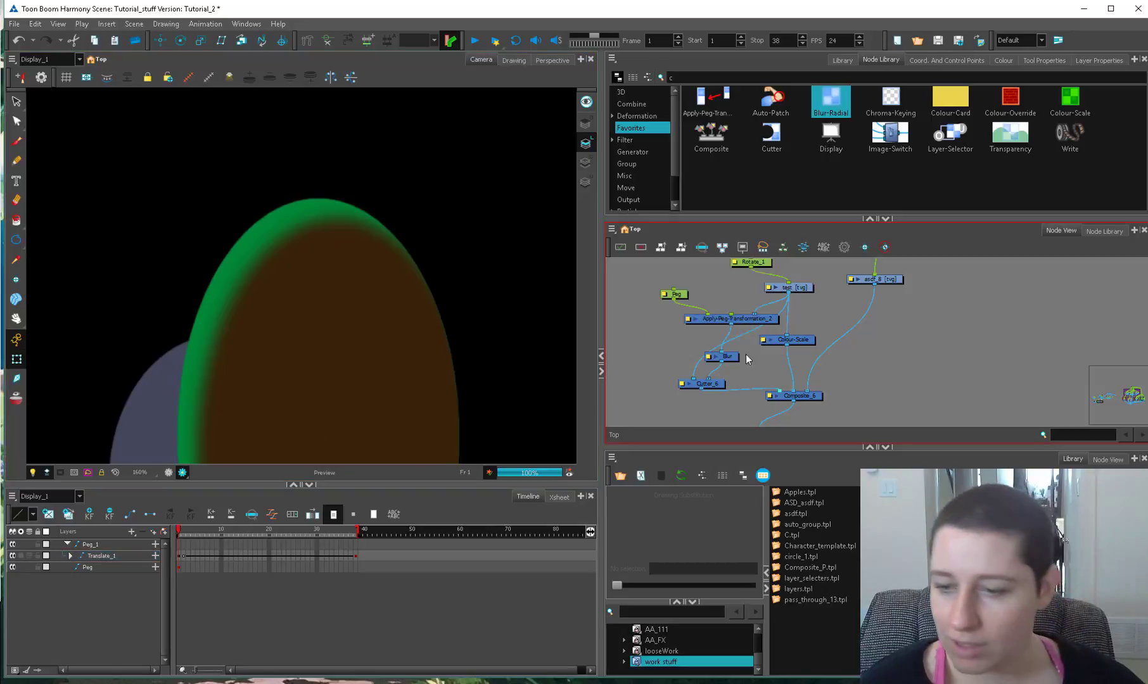
Step: Try the Blur node between Cutter_6 and Composite_6, and return it to its place above the cutter
drag(730, 357, 750, 399)
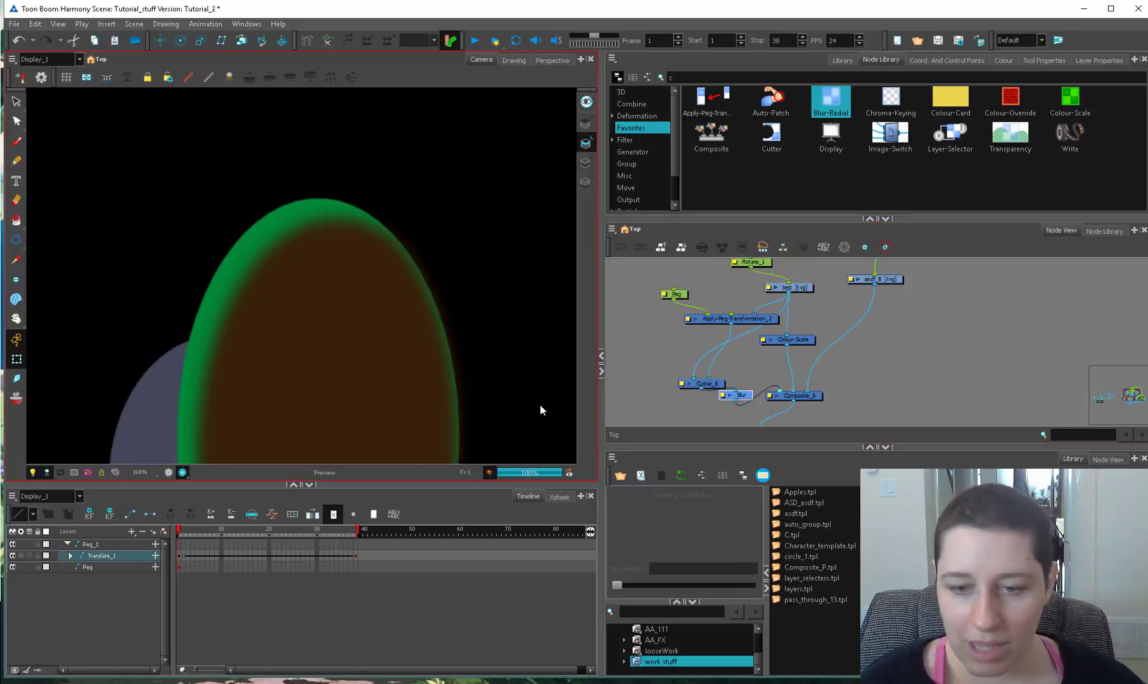
scroll(431, 349, down, 3)
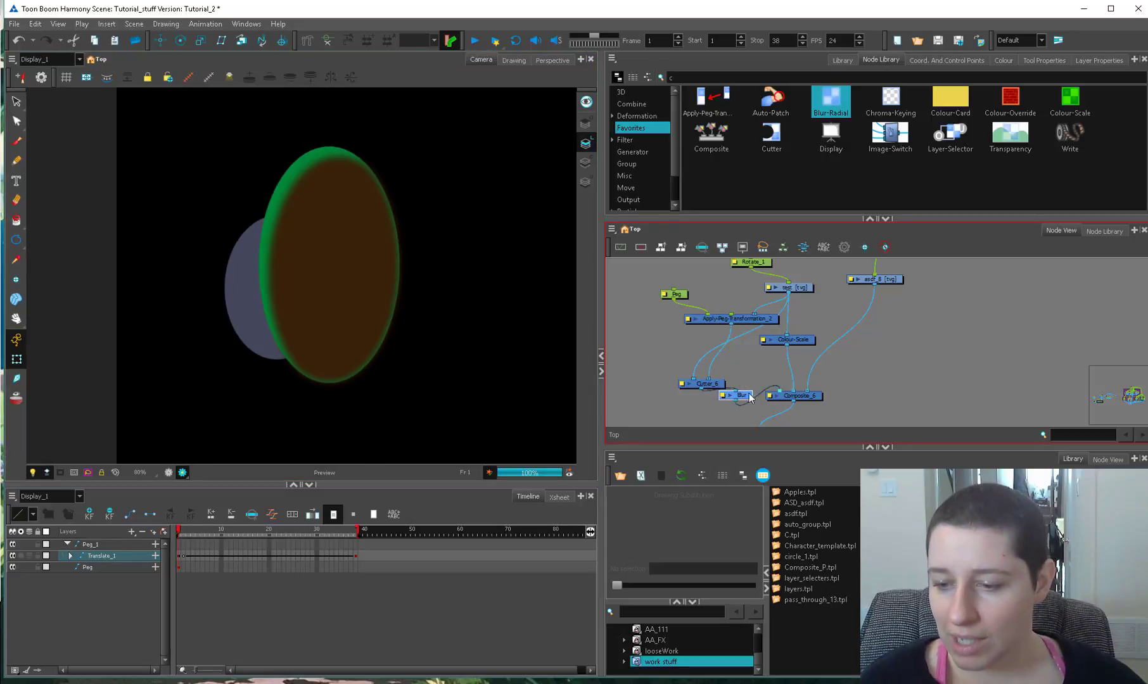
drag(741, 395, 729, 361)
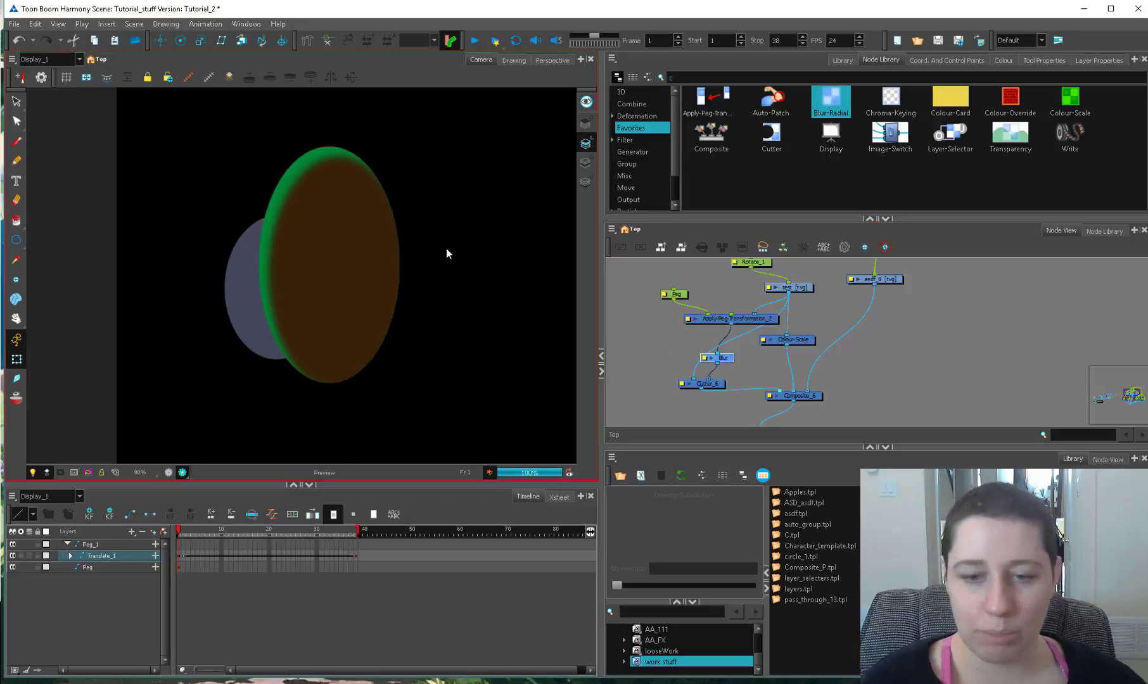
Step: Insert Composite_7 between the test drawing and Cutter_6, and feed it several duplicate connections from the drawing to clean the disc's edge
scroll(436, 339, up, 5)
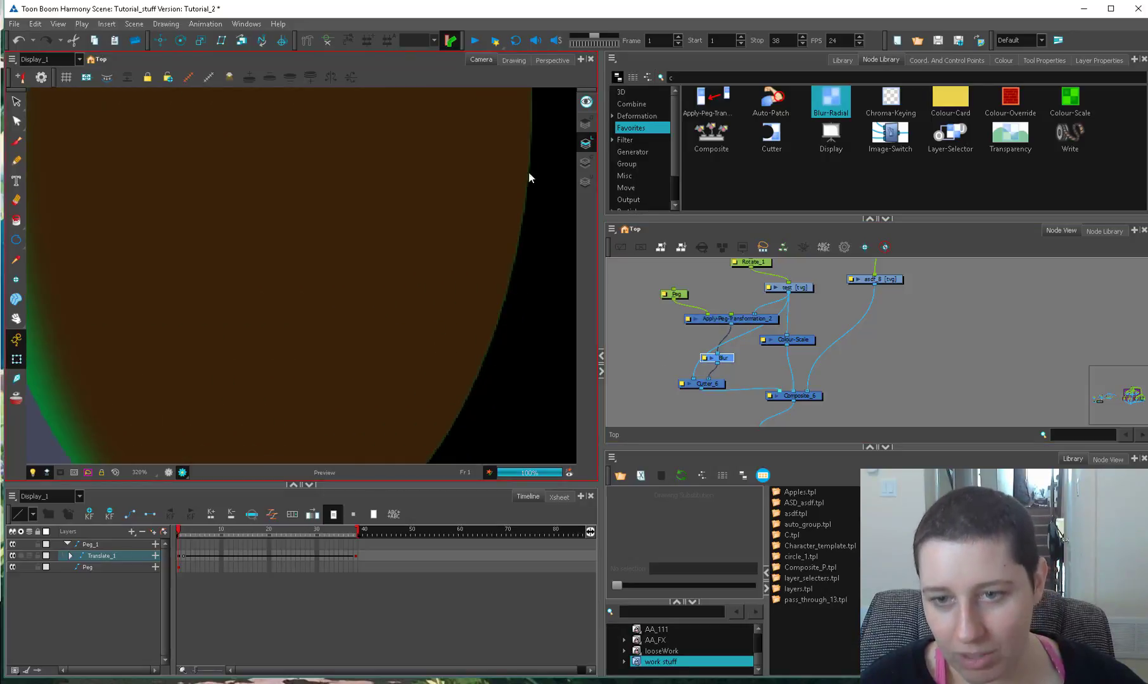
scroll(453, 364, down, 4)
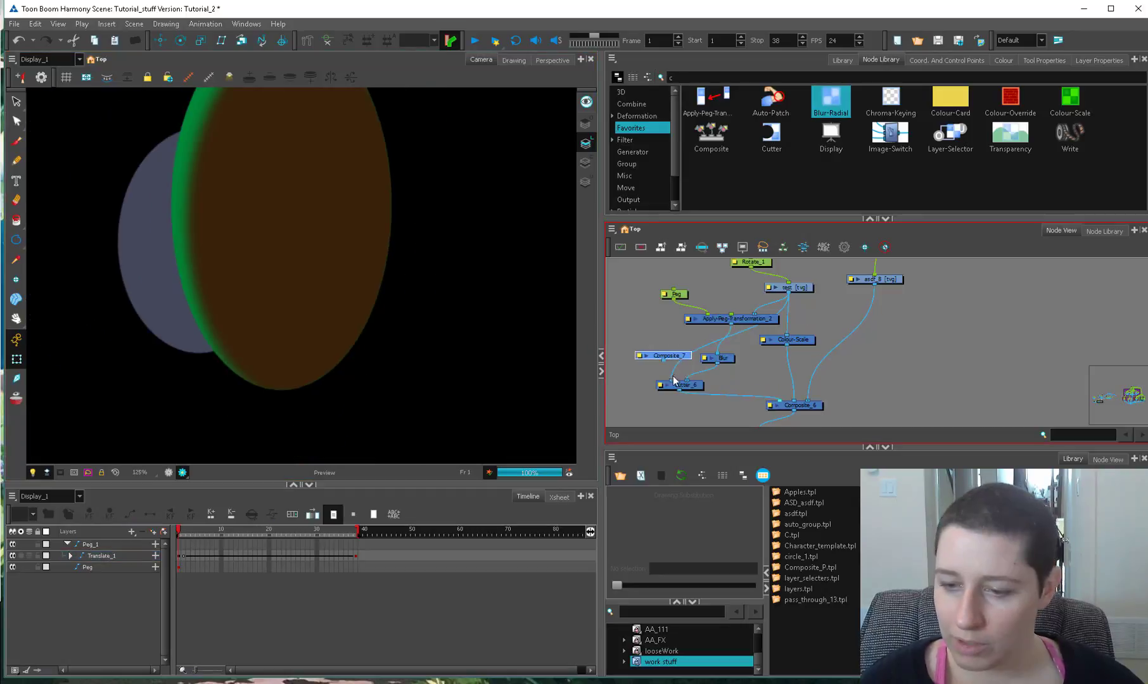
drag(672, 377, 667, 356)
drag(670, 360, 671, 380)
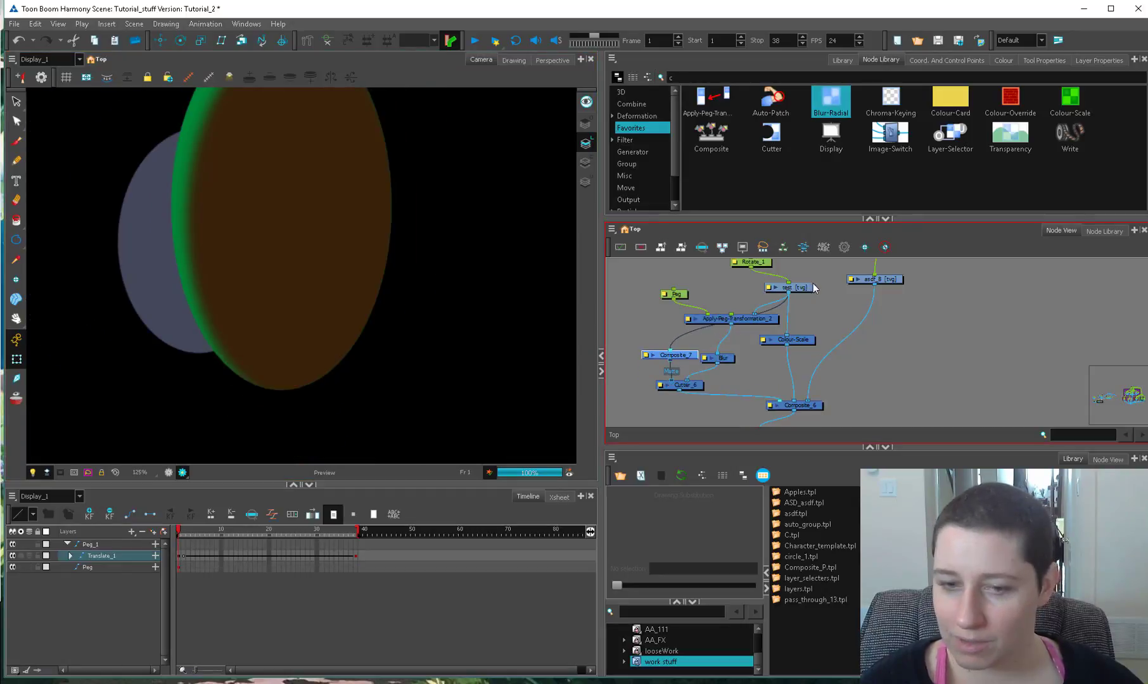
scroll(490, 323, up, 3)
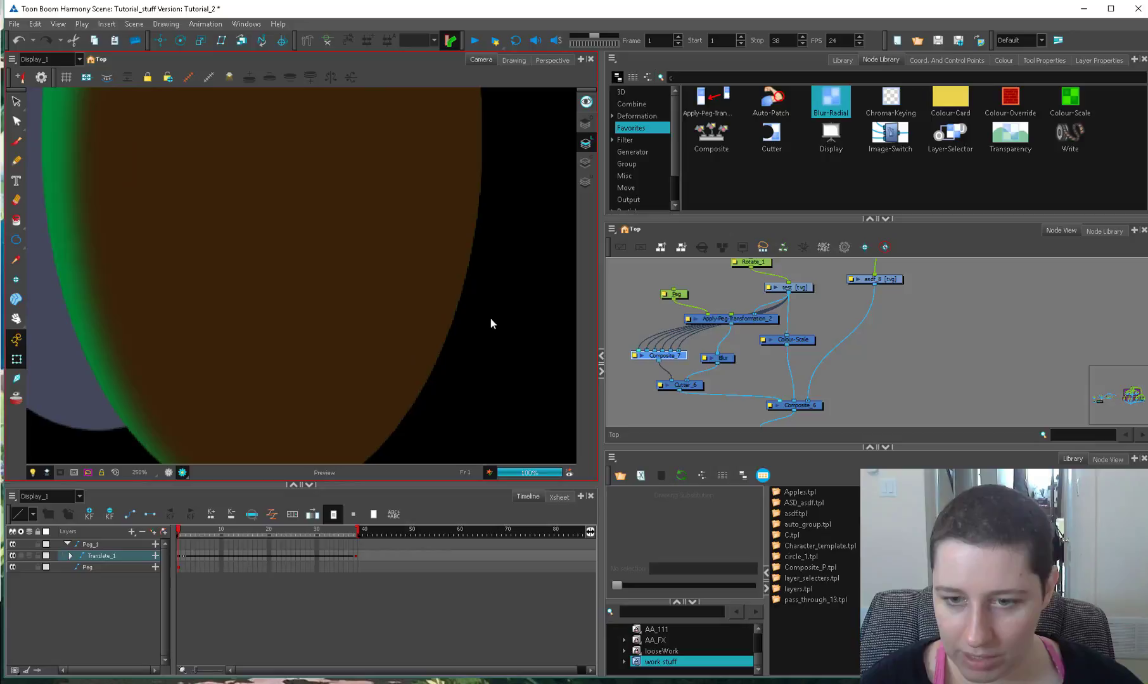
drag(677, 355, 678, 359)
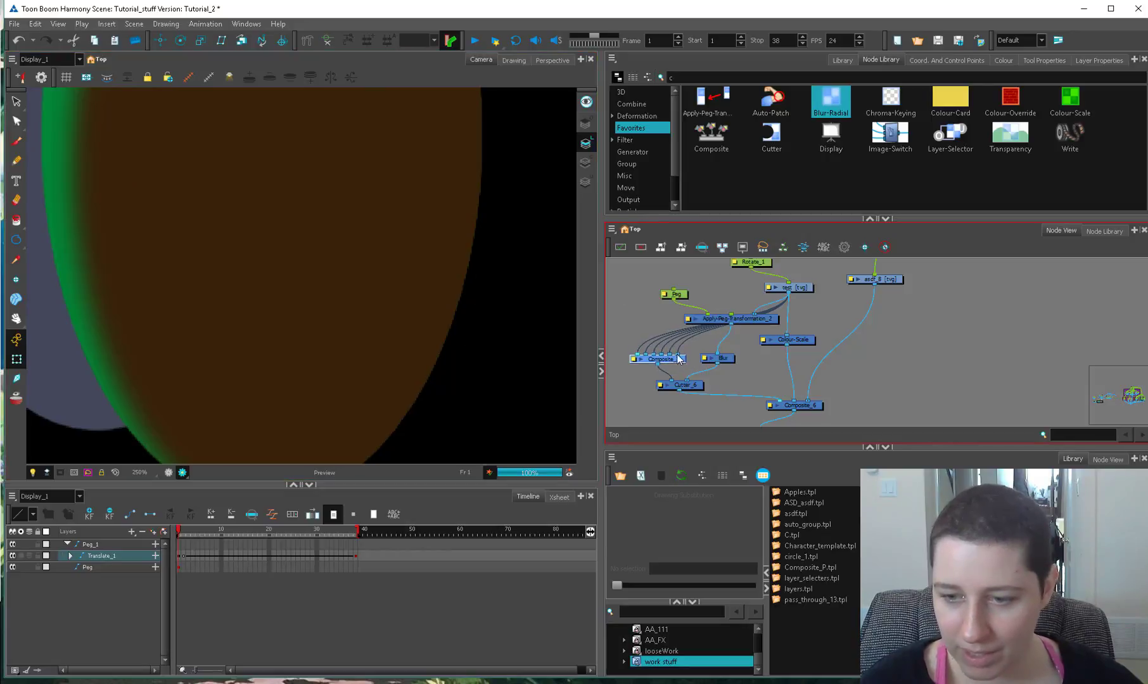
click(476, 231)
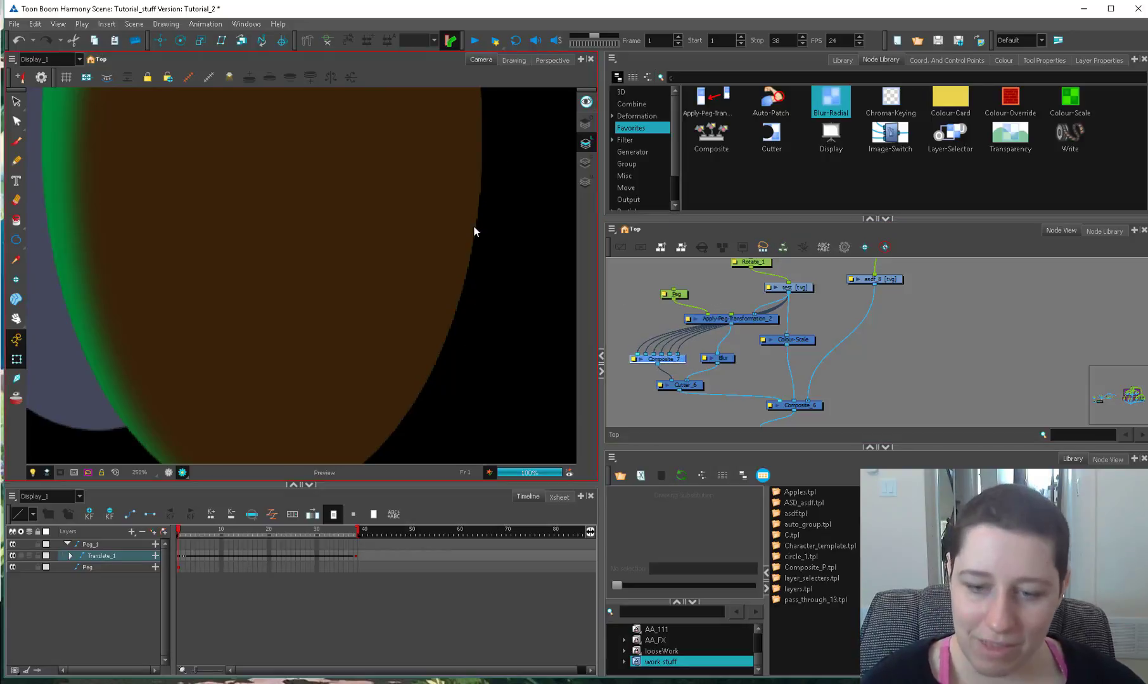
scroll(500, 342, down, 5)
click(278, 625)
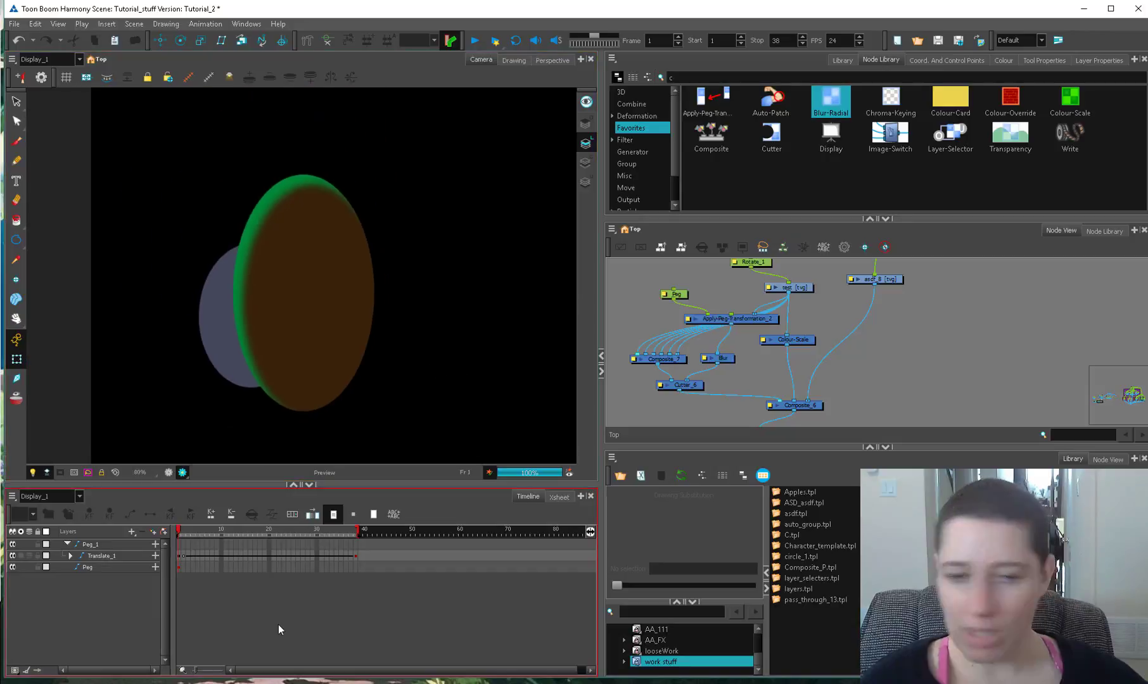
Step: Shift the loose peg left and down so the rim light falls on the disc's top and right edge
click(95, 567)
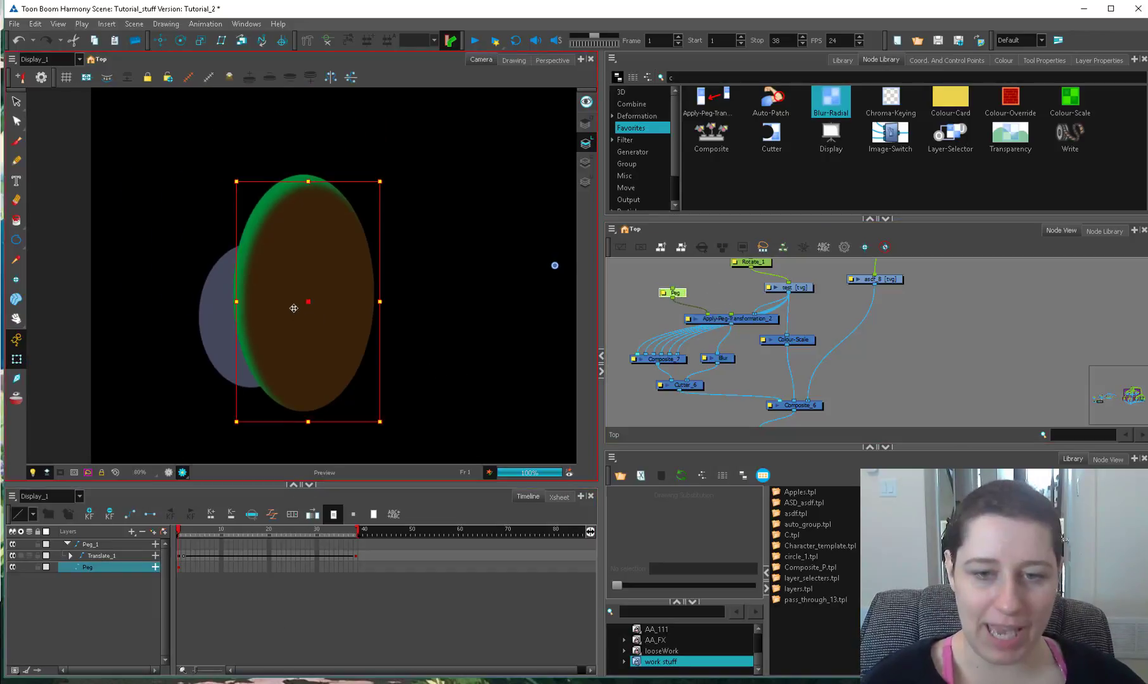
drag(309, 313, 285, 313)
click(288, 292)
click(698, 284)
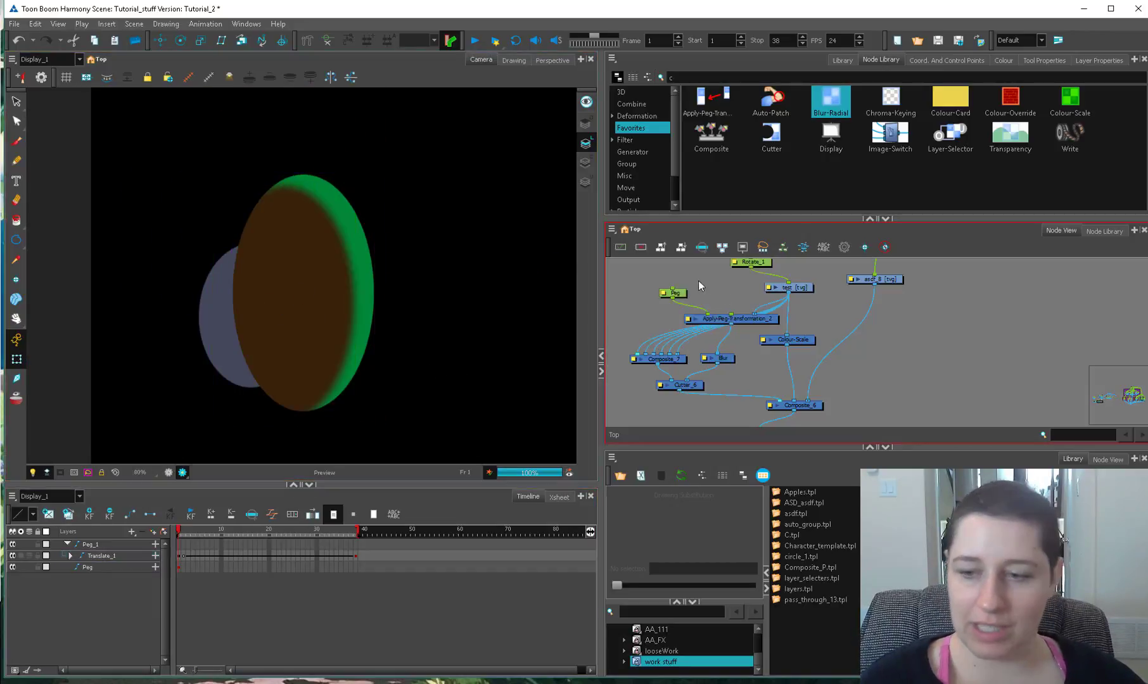
click(674, 292)
mouse_move(285, 308)
mouse_down()
mouse_move(309, 274)
mouse_move(321, 328)
mouse_move(296, 329)
mouse_up()
click(296, 328)
click(741, 363)
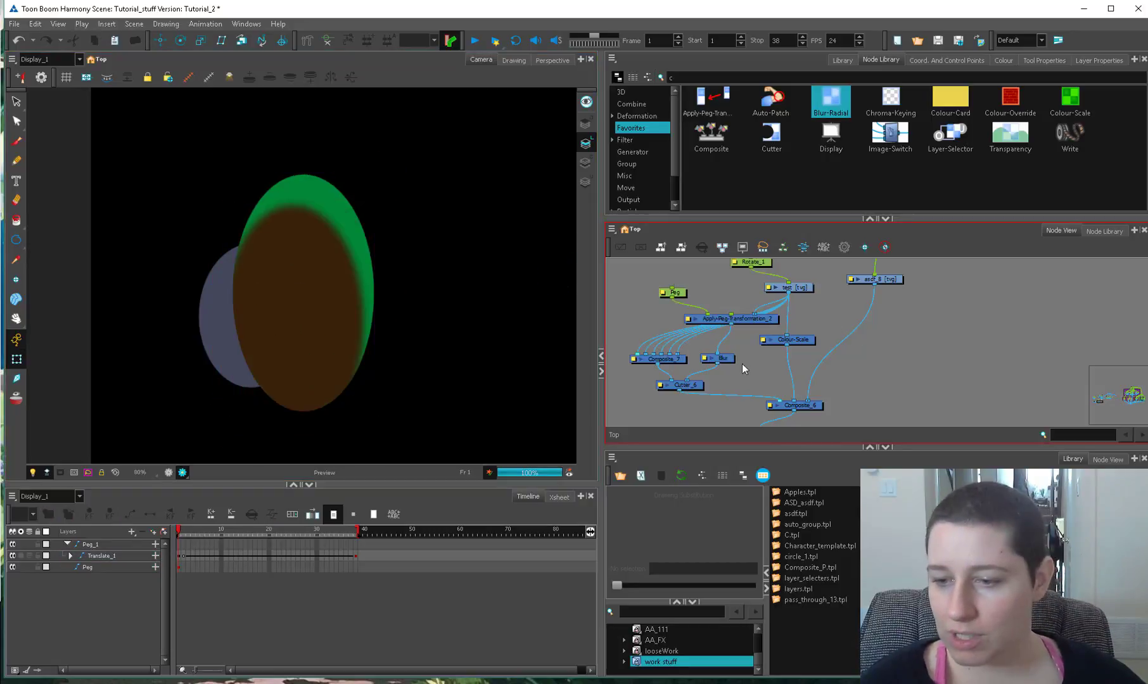
Step: Set the Green, Hue and Saturation of Colour-Scale to 1 and its Value to 0
drag(794, 342, 788, 351)
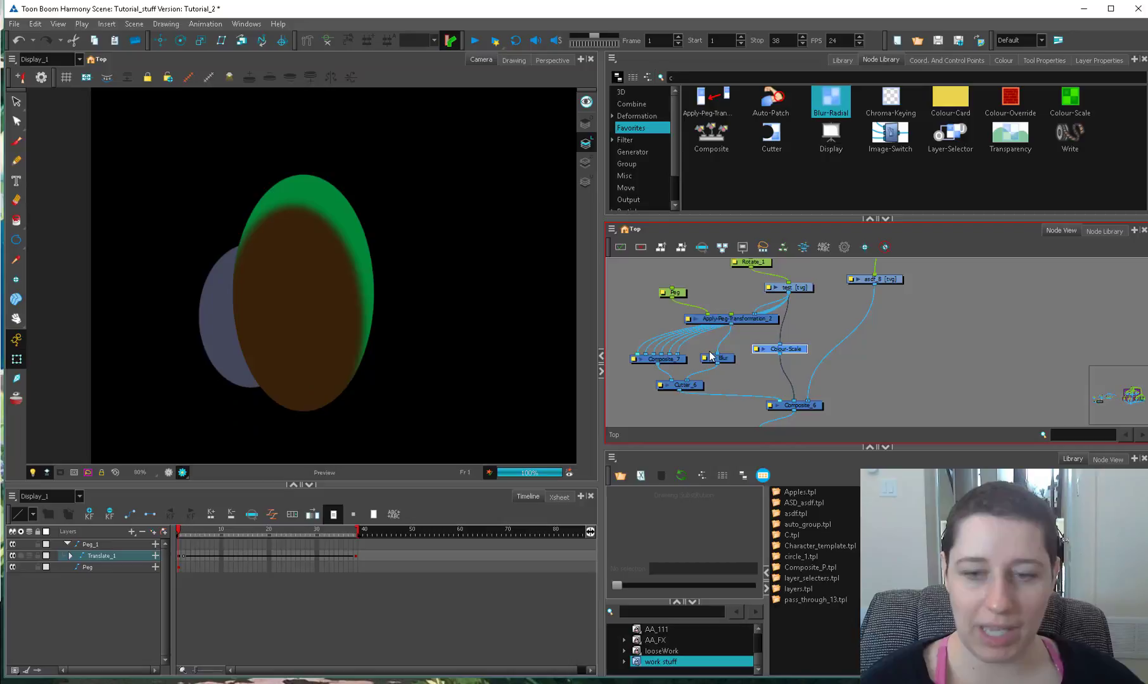
double_click(771, 352)
click(561, 233)
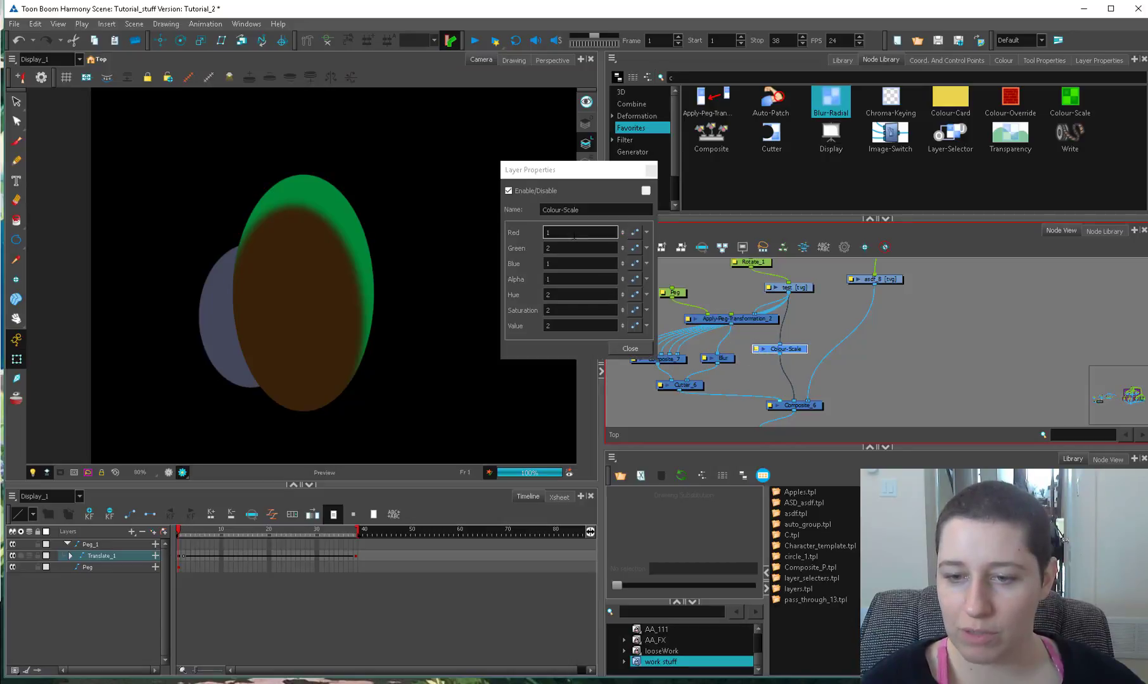
key(Tab)
text(1)
key(Tab)
key(Tab)
key(Tab)
text(1)
key(Tab)
text(1)
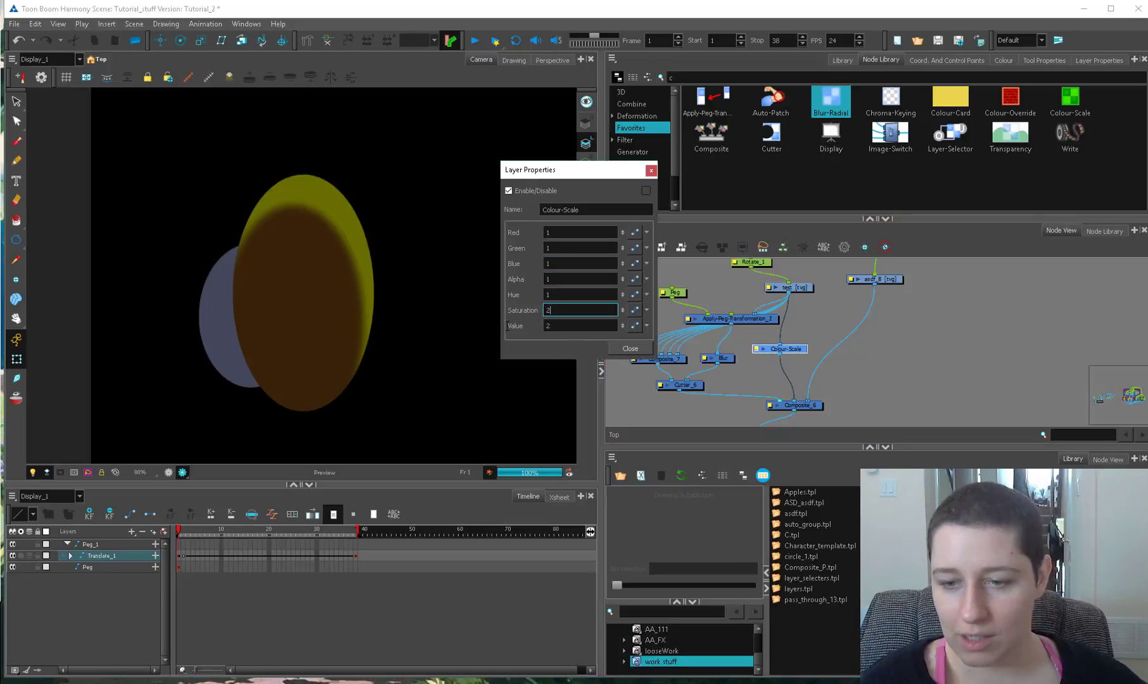
key(Tab)
key(BackSpace)
text(0)
key(Tab)
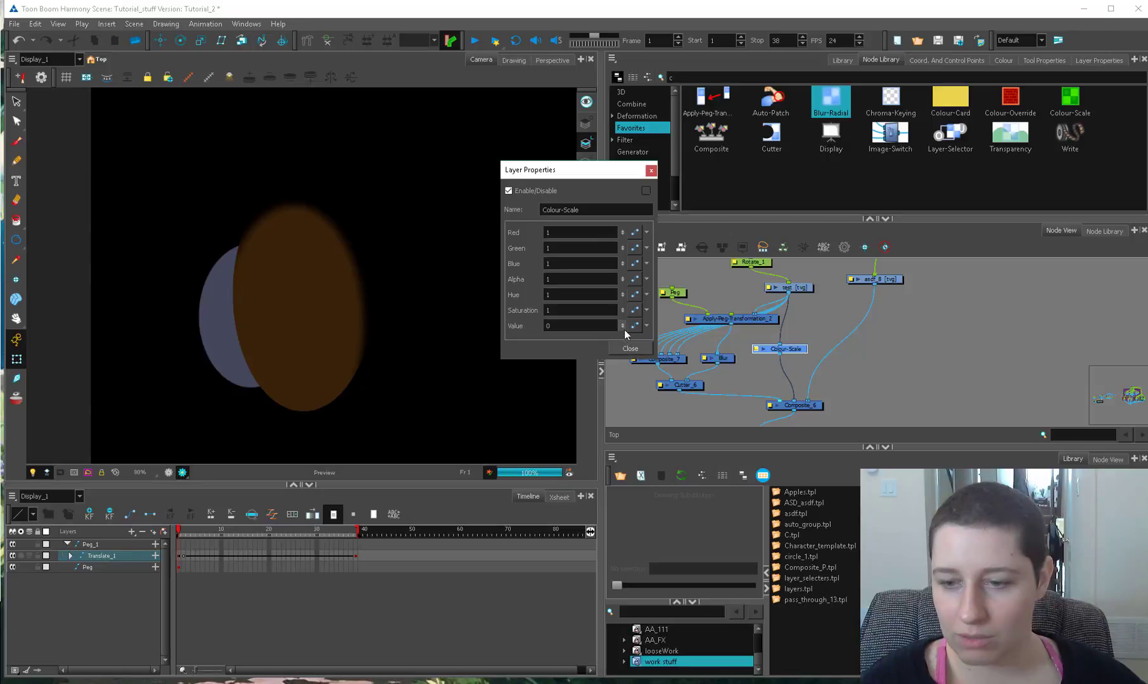
Step: Add a Colour-Card node and connect it to Composite_6 as a white background behind the discs
click(926, 341)
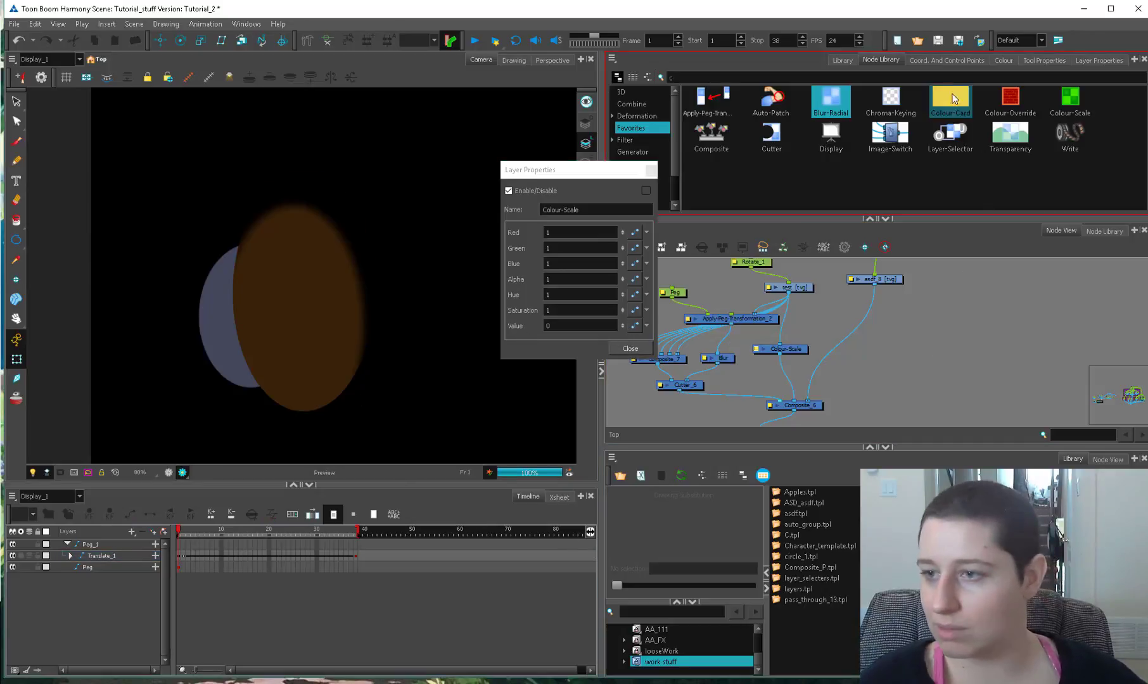
drag(950, 101, 922, 333)
drag(866, 378, 811, 400)
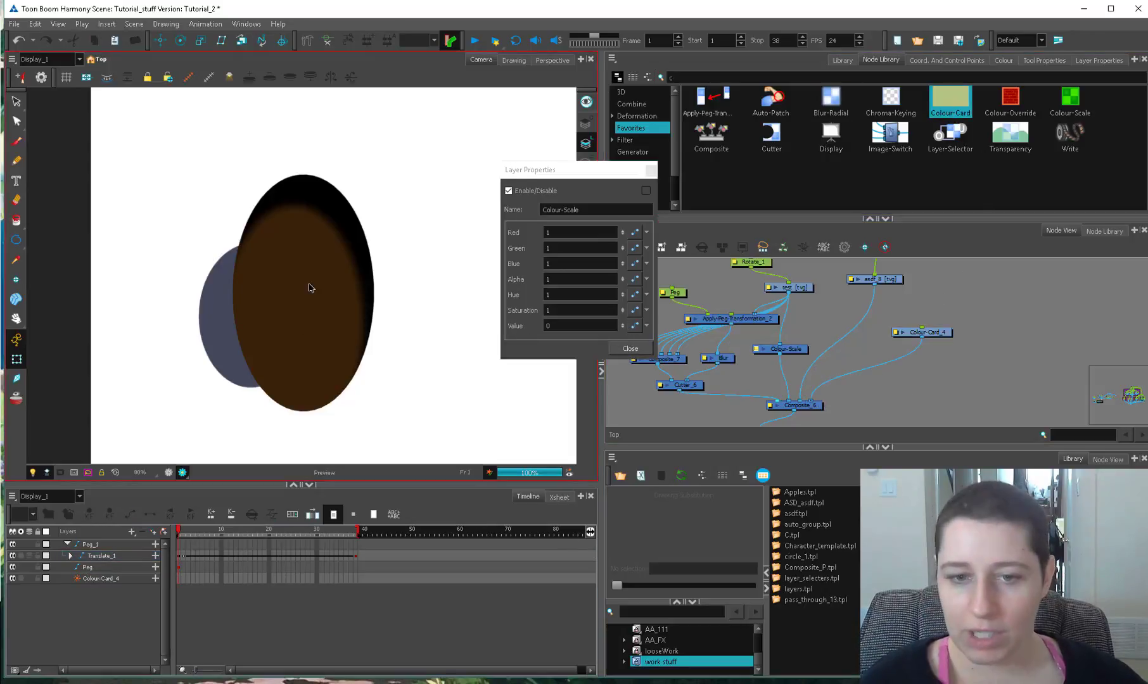
Step: Raise the Value of Colour-Scale until the rim is a lighter brown than the disc
drag(621, 324, 558, 645)
drag(606, 387, 609, 321)
click(629, 348)
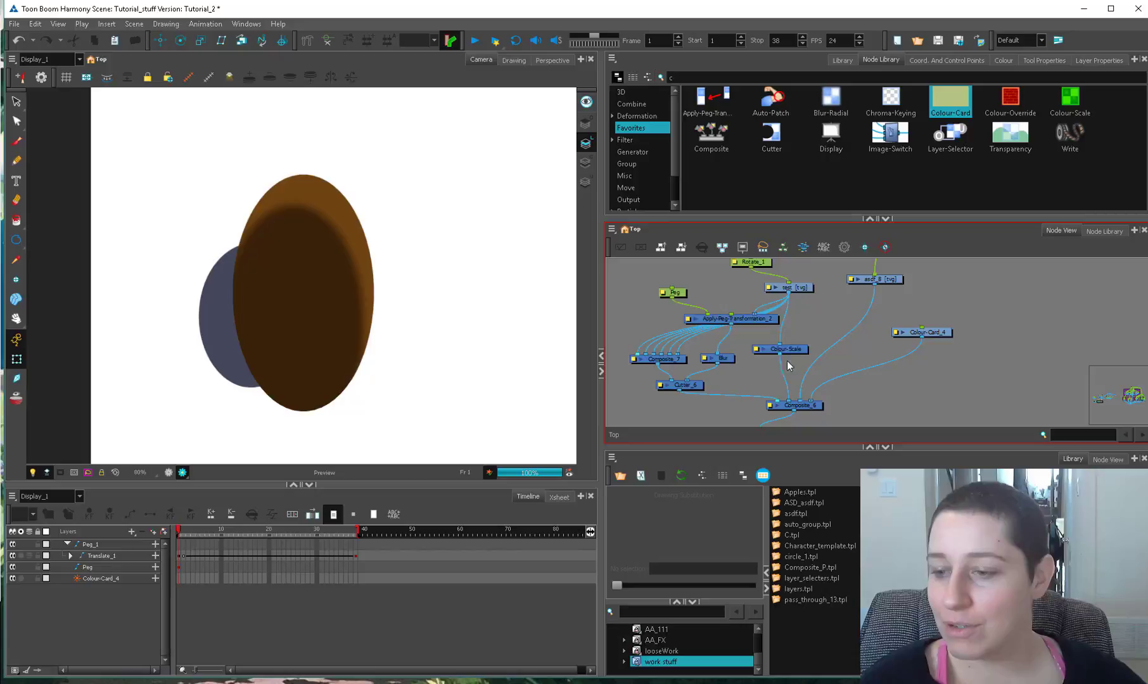
Step: Insert Colour-Scale_1 between Cutter_6 and Composite_6, and set its Blue to 1.3
drag(785, 350, 790, 347)
drag(1068, 101, 735, 396)
double_click(722, 399)
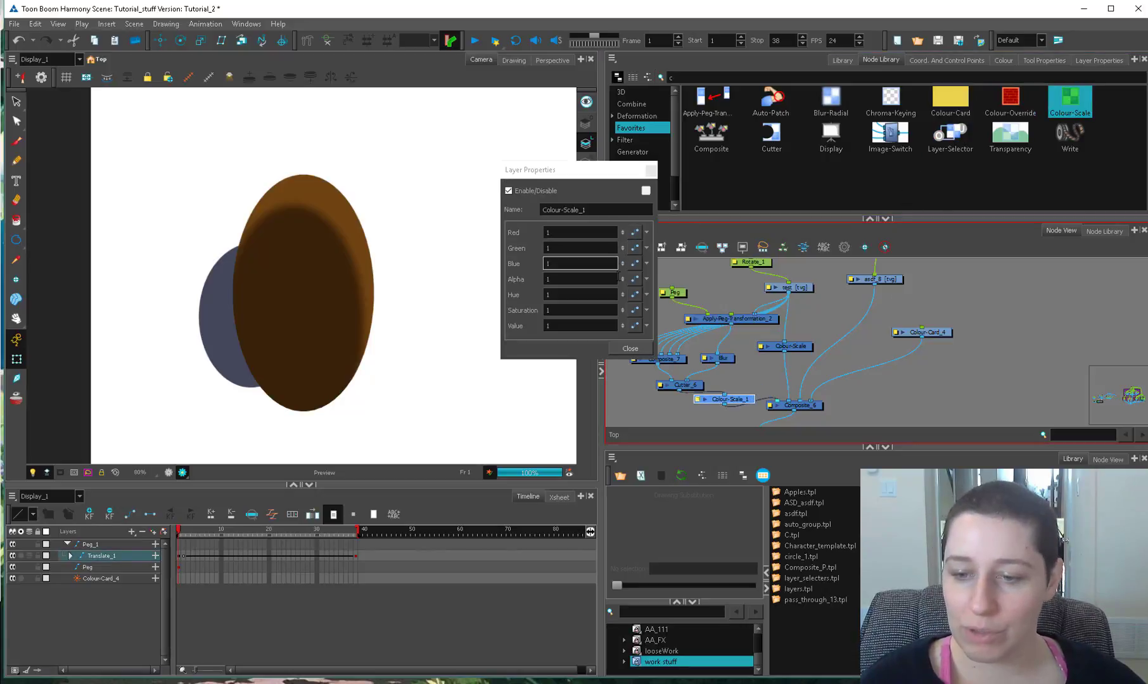
click(563, 264)
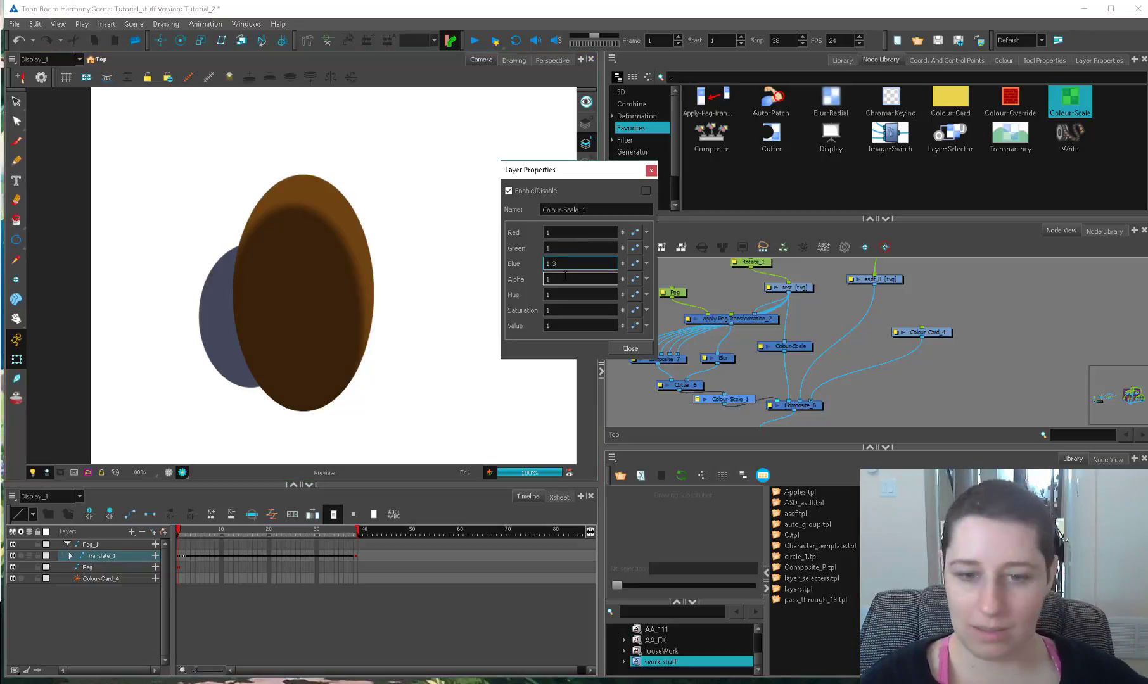
click(563, 324)
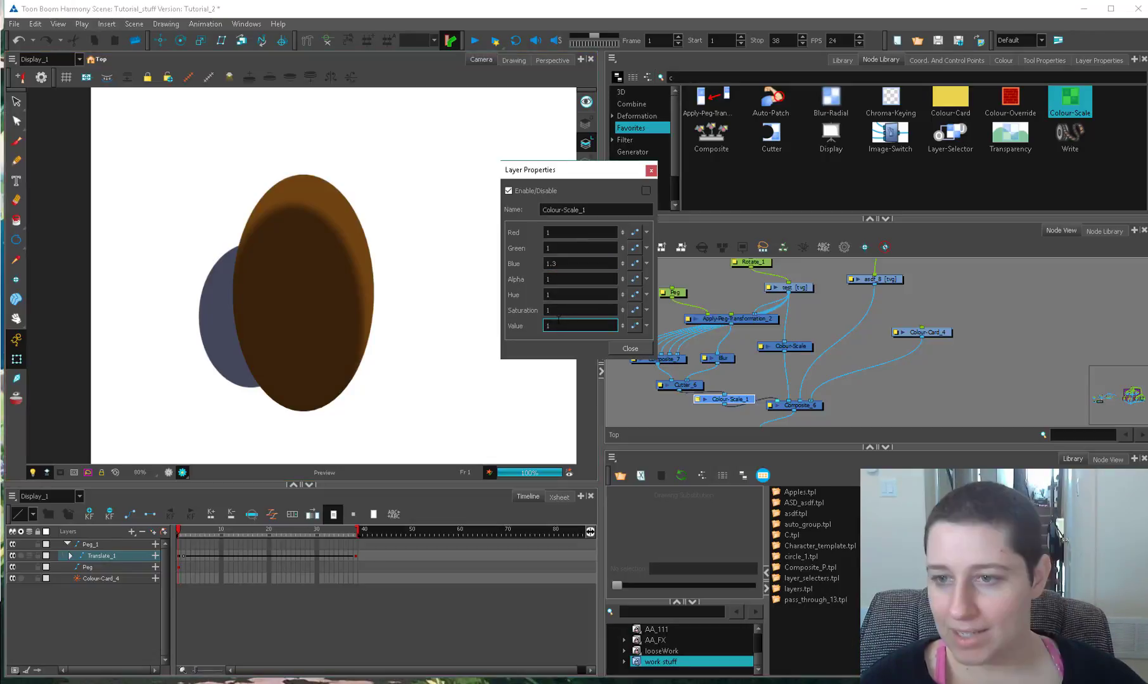
click(561, 313)
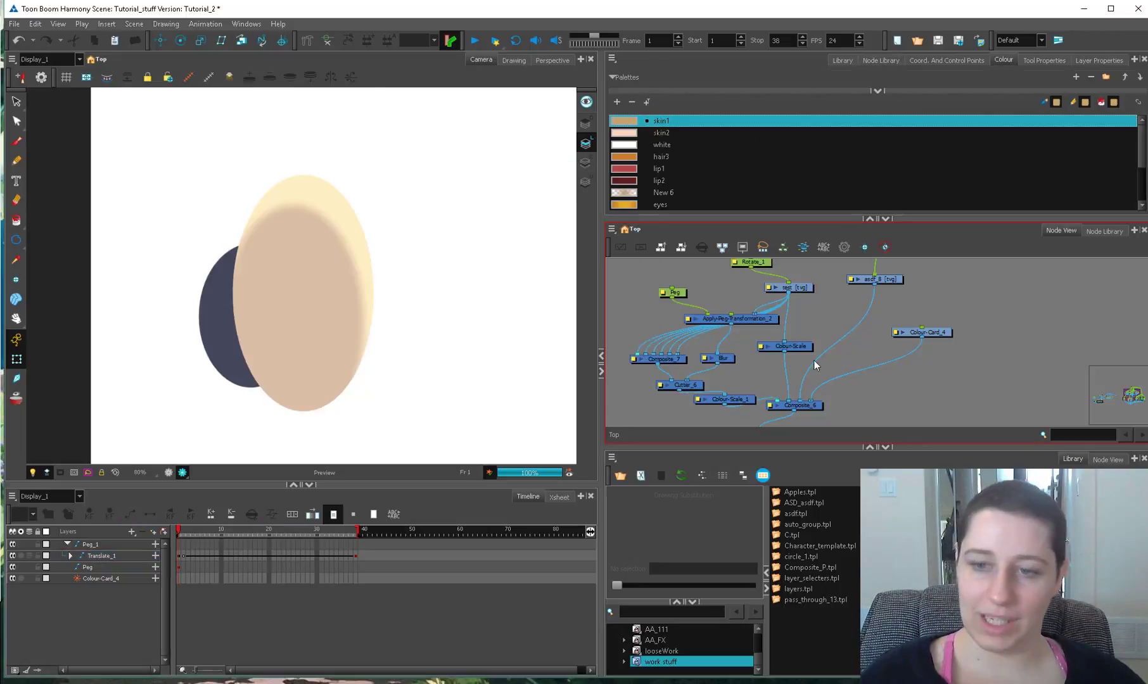
Step: Change the skin1 palette swatch to a light blue to recolour the disc
double_click(627, 120)
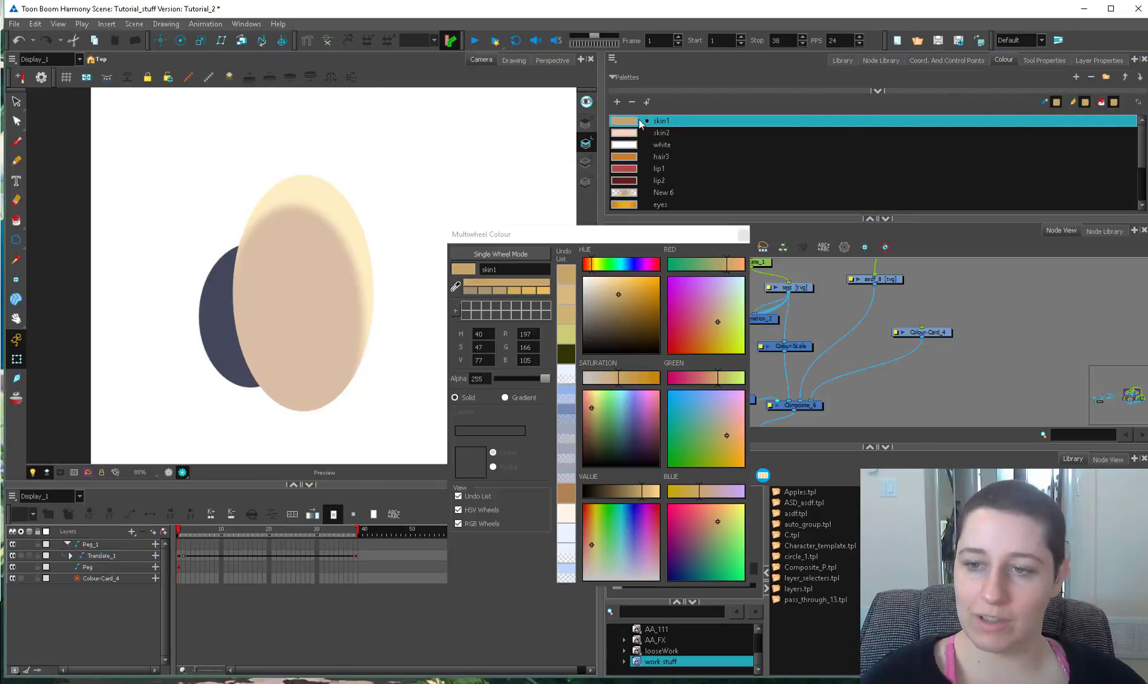
drag(649, 313, 605, 323)
click(625, 264)
drag(638, 294, 606, 285)
click(803, 371)
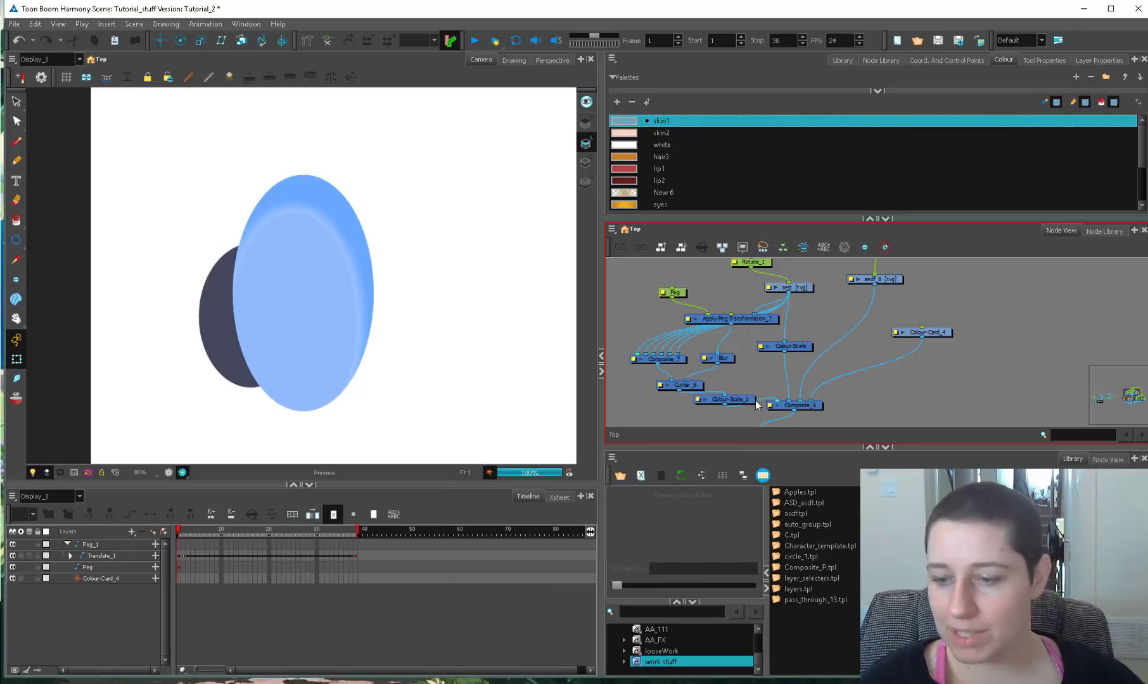
drag(751, 399, 745, 392)
drag(789, 347, 785, 346)
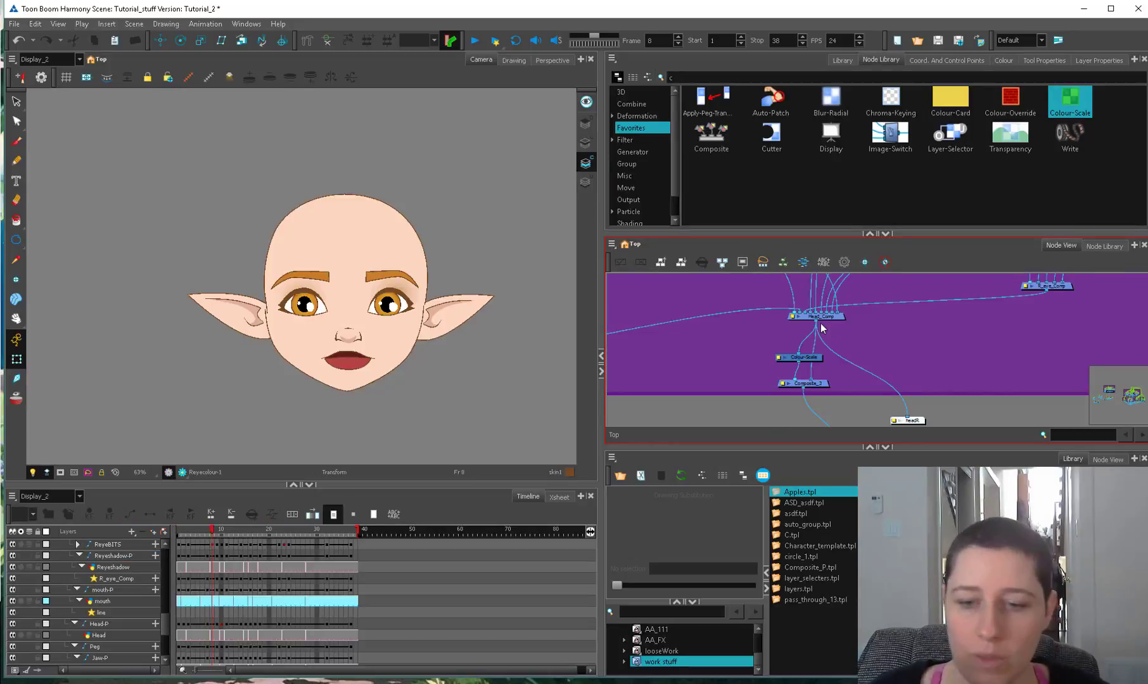
Step: Add an Apply-Peg-Transformation node and a Cutter node below Head_Comp, beside the Colour-Scale node
drag(805, 356, 794, 355)
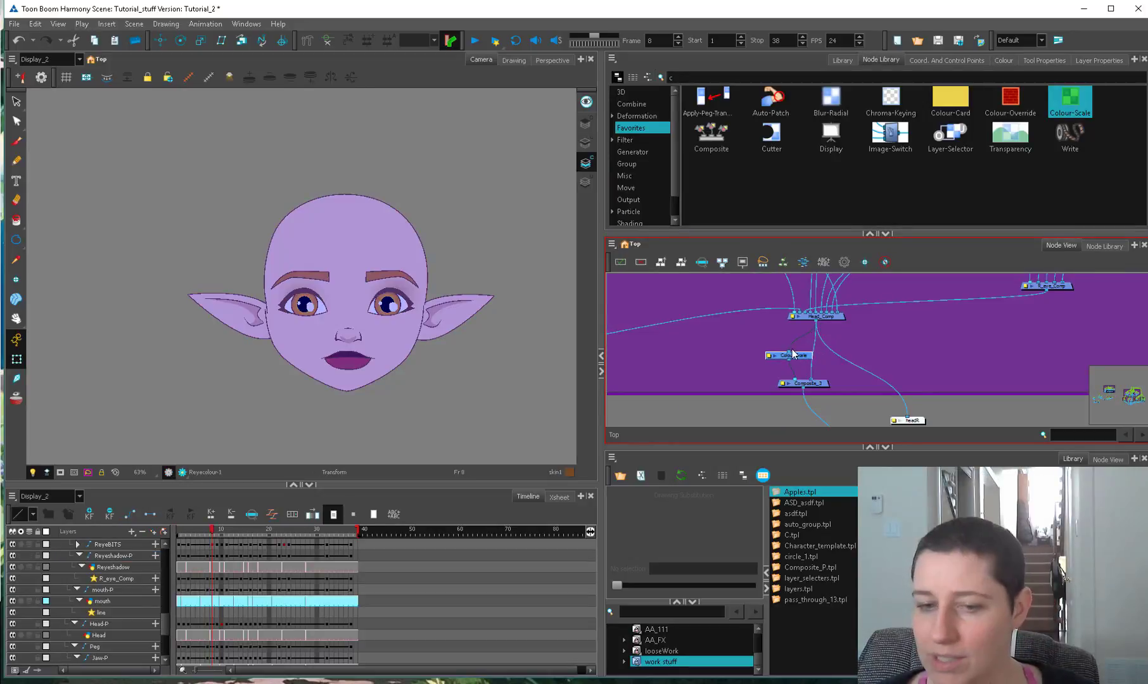
click(653, 377)
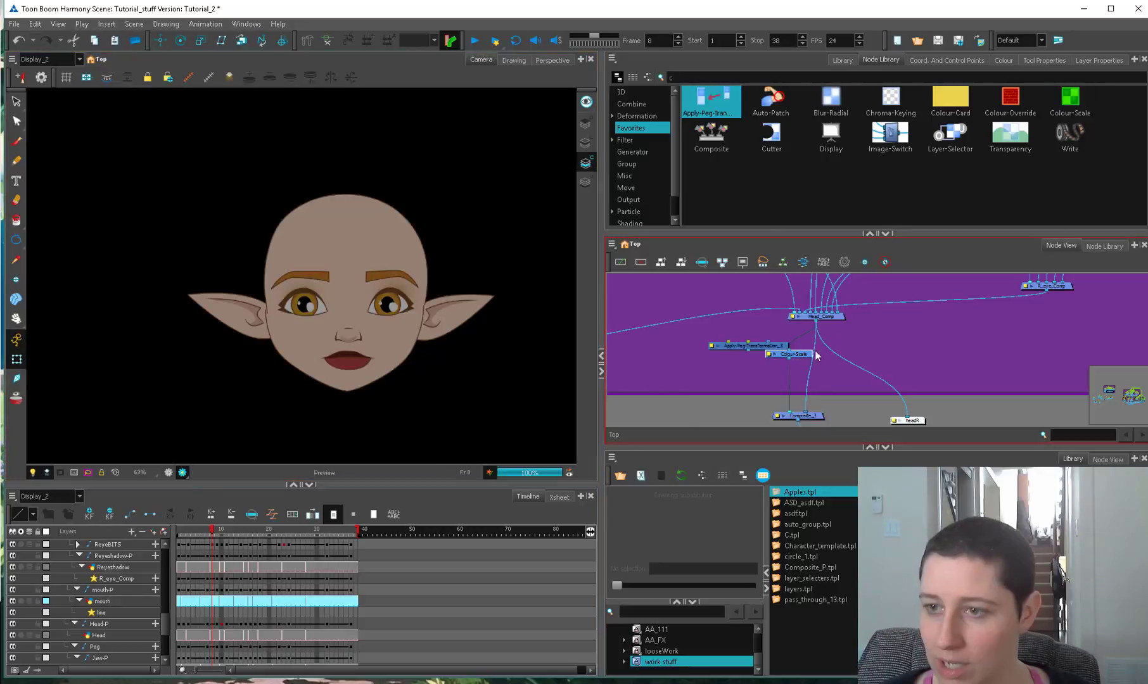
click(771, 134)
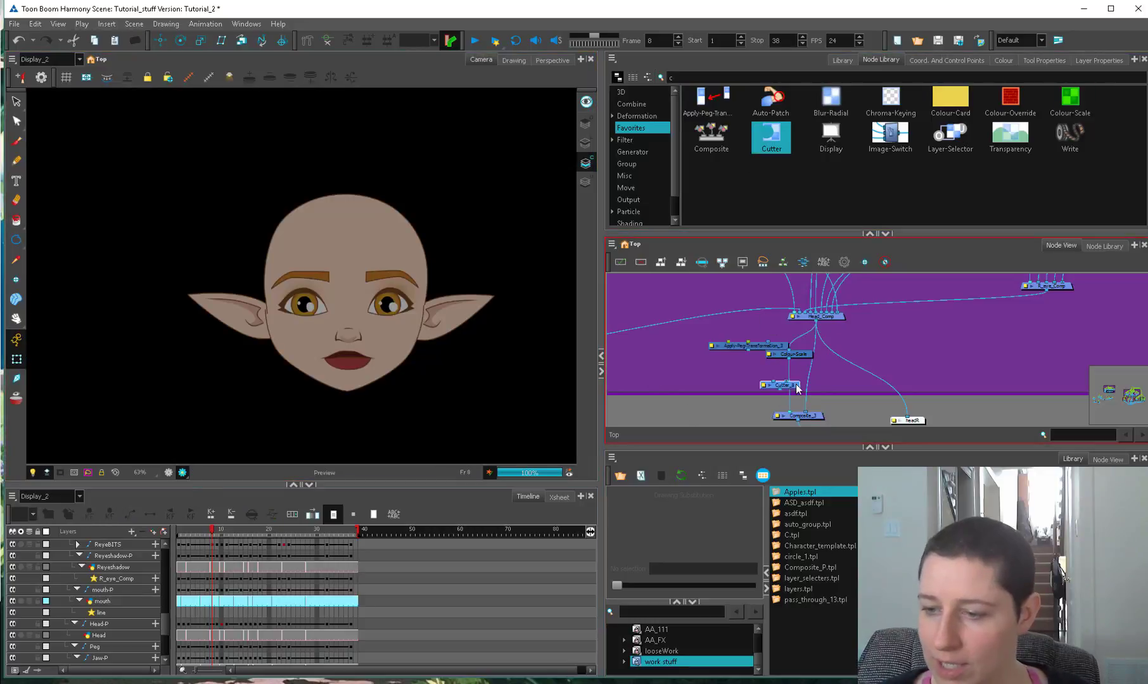
drag(770, 134, 766, 377)
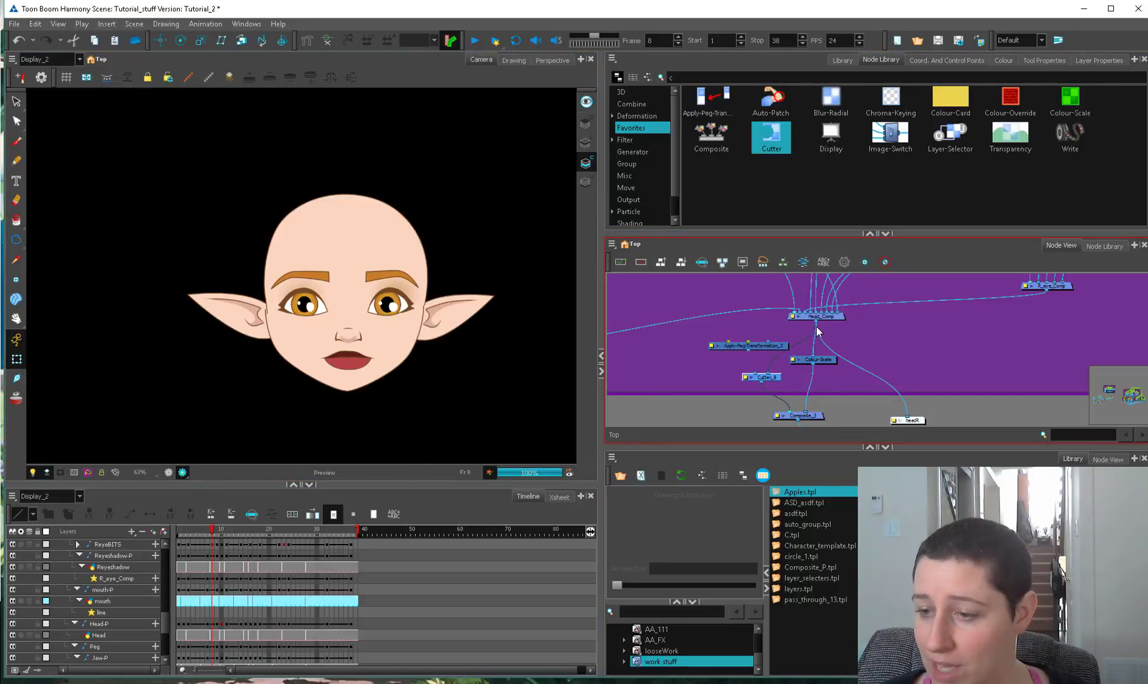
Step: Connect Head_Comp to Cutter_8 and insert Apply-Peg-Transformation_3 between Head_Comp and the cutter's matte input
drag(817, 330, 771, 366)
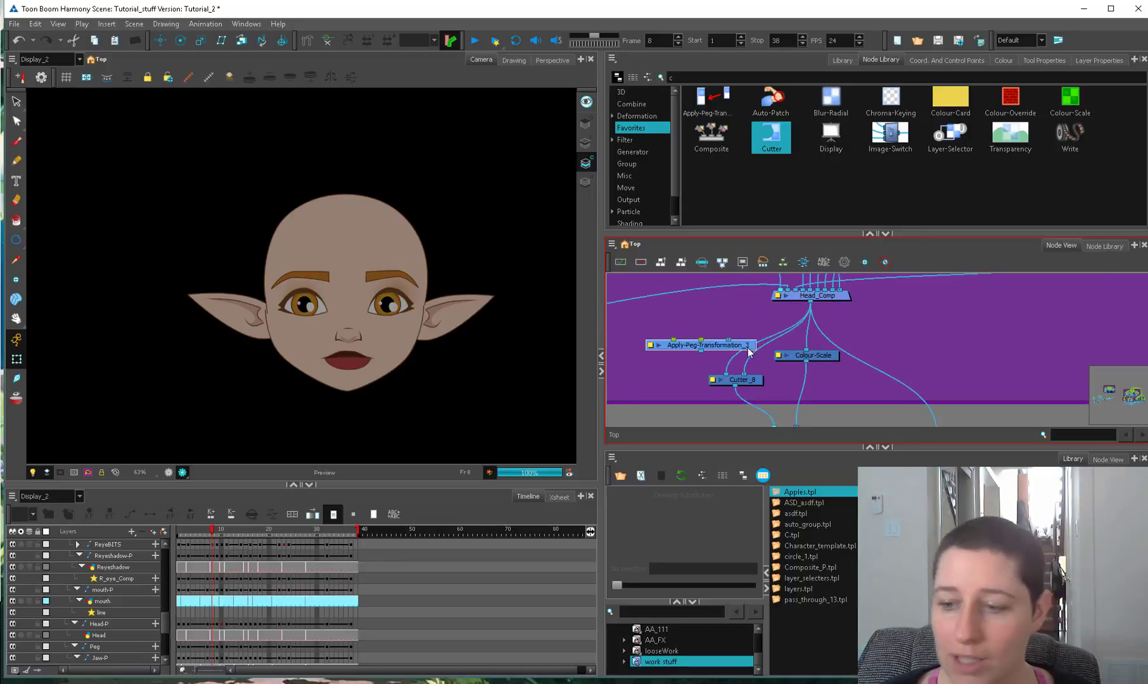
drag(748, 349, 756, 358)
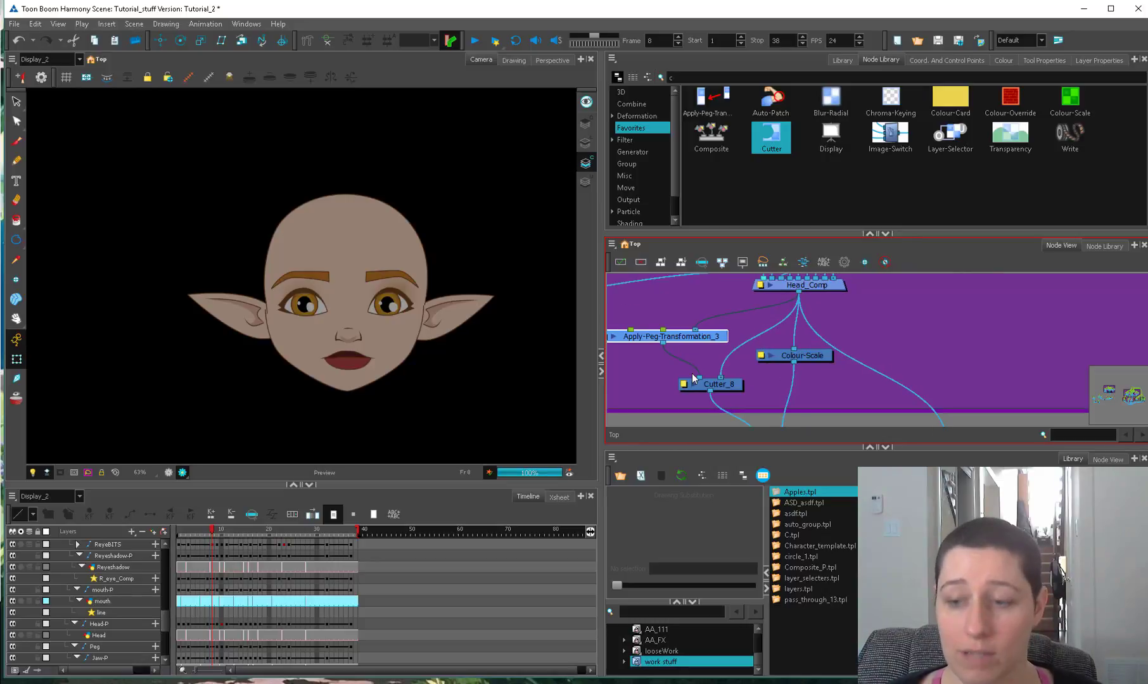
drag(725, 316, 754, 322)
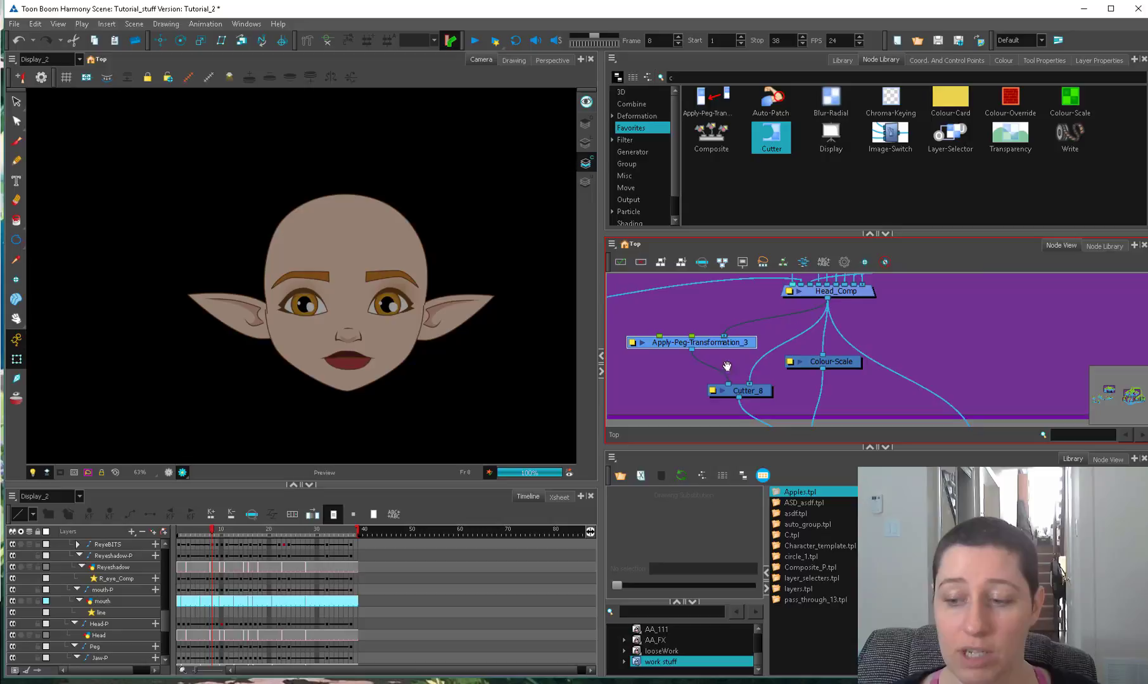
drag(726, 366, 733, 371)
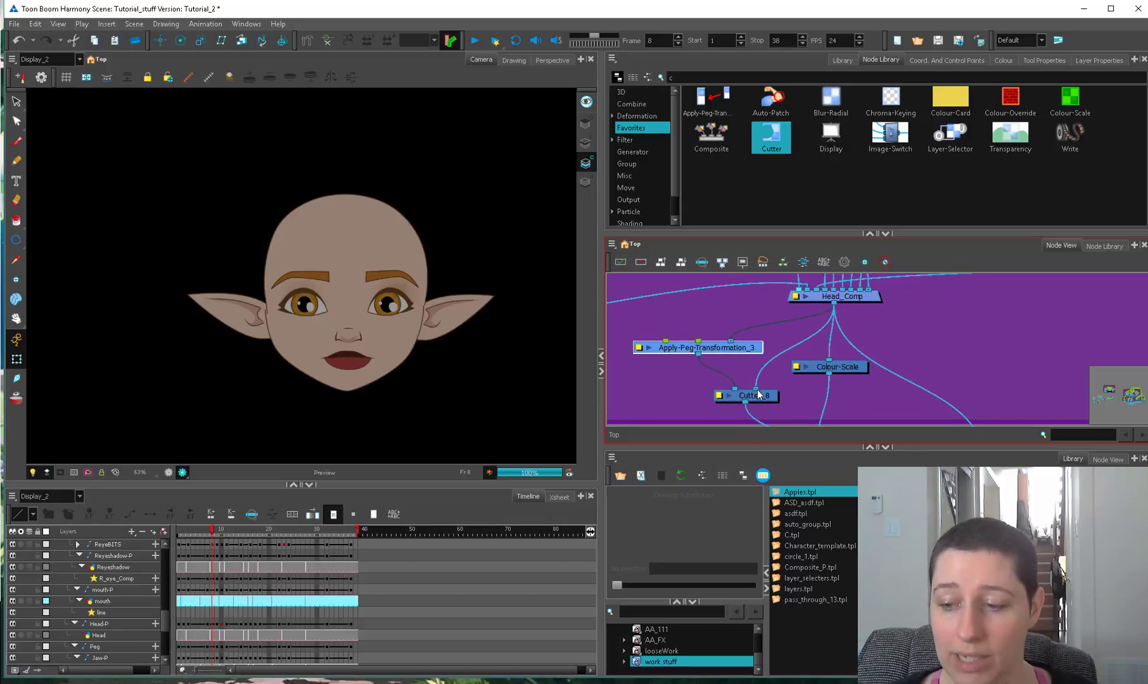
Step: Create a peg above Apply-Peg-Transformation_3 and connect it to that node
click(658, 320)
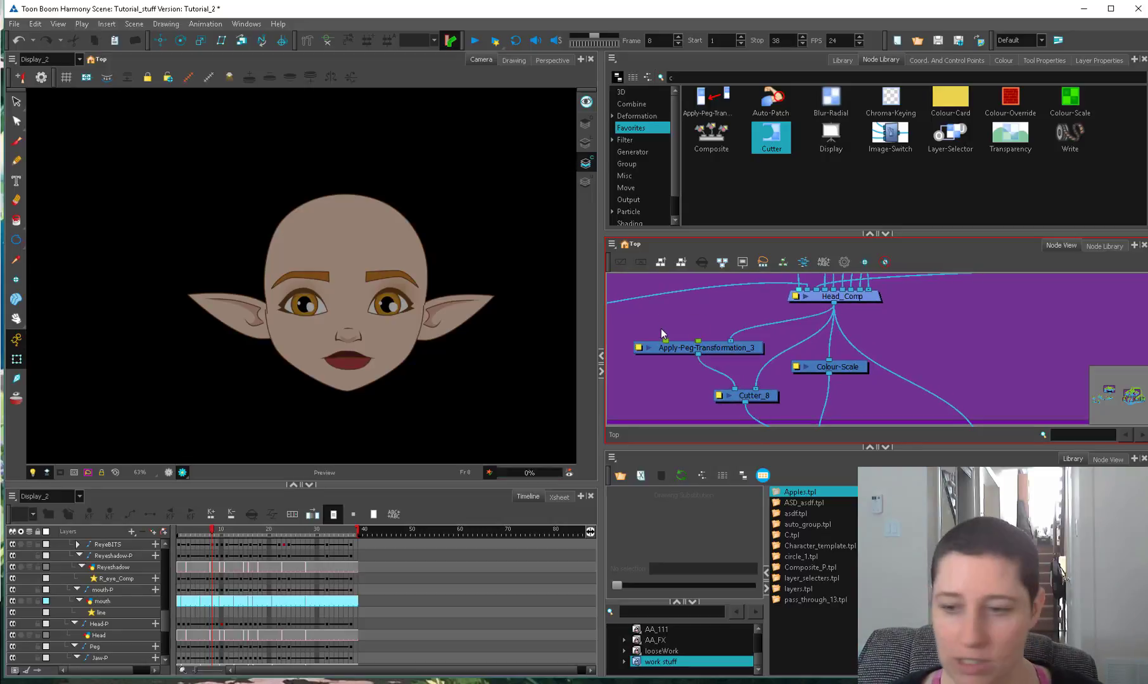
key(ctrl+p)
drag(681, 329, 665, 343)
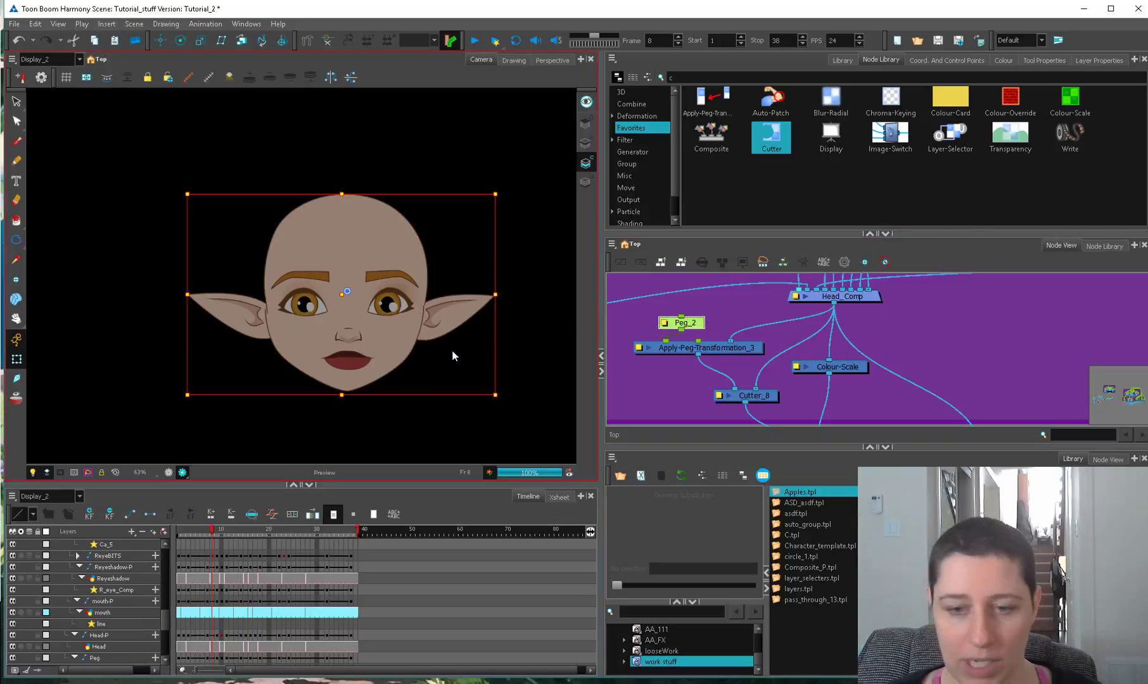
Step: Nudge the new peg slightly up and to the left to offset the cutter's matte from the head
key(Up)
key(Up)
key(Up)
key(Up)
key(Up)
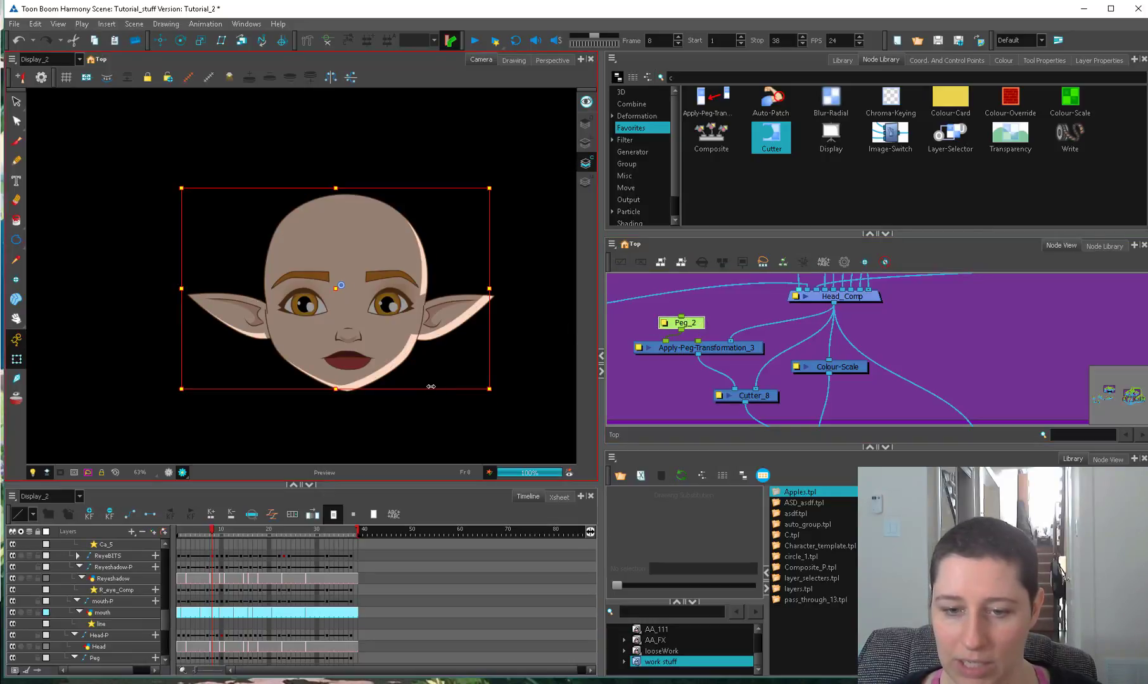
key(Down)
key(Down)
Step: Insert a Blur-Radial node between Apply-Peg-Transformation_3 and Cutter_8, and preview the rendered rim light at frame 10
drag(831, 100, 722, 373)
click(699, 373)
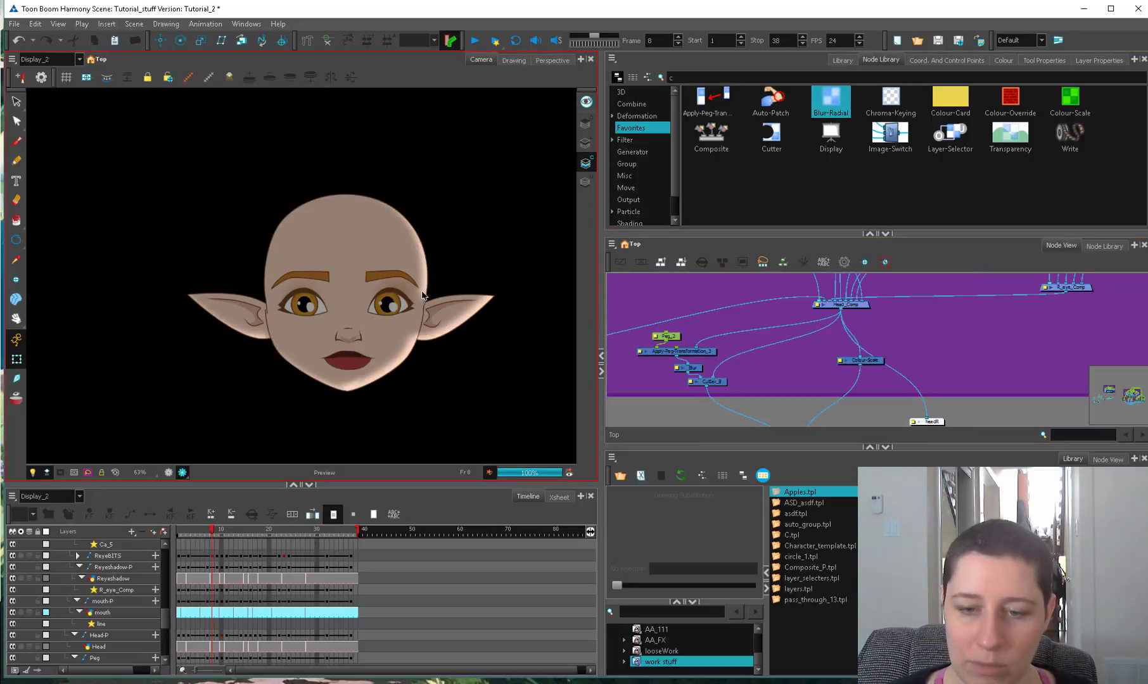
click(168, 473)
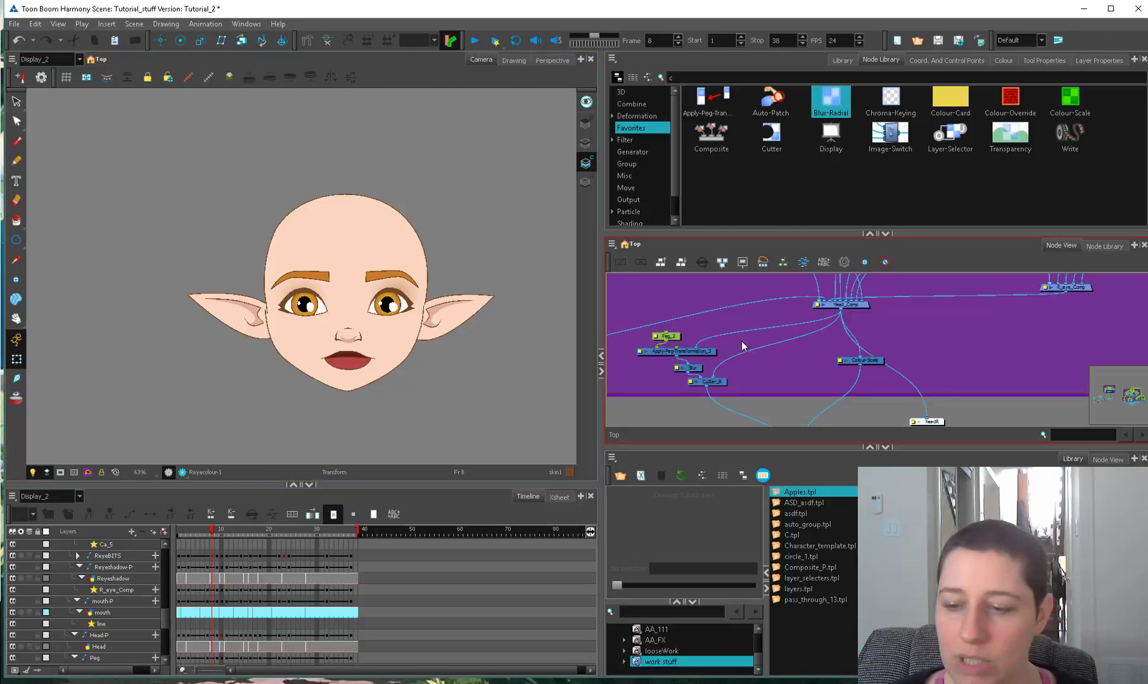
click(247, 543)
drag(247, 542, 221, 546)
click(183, 471)
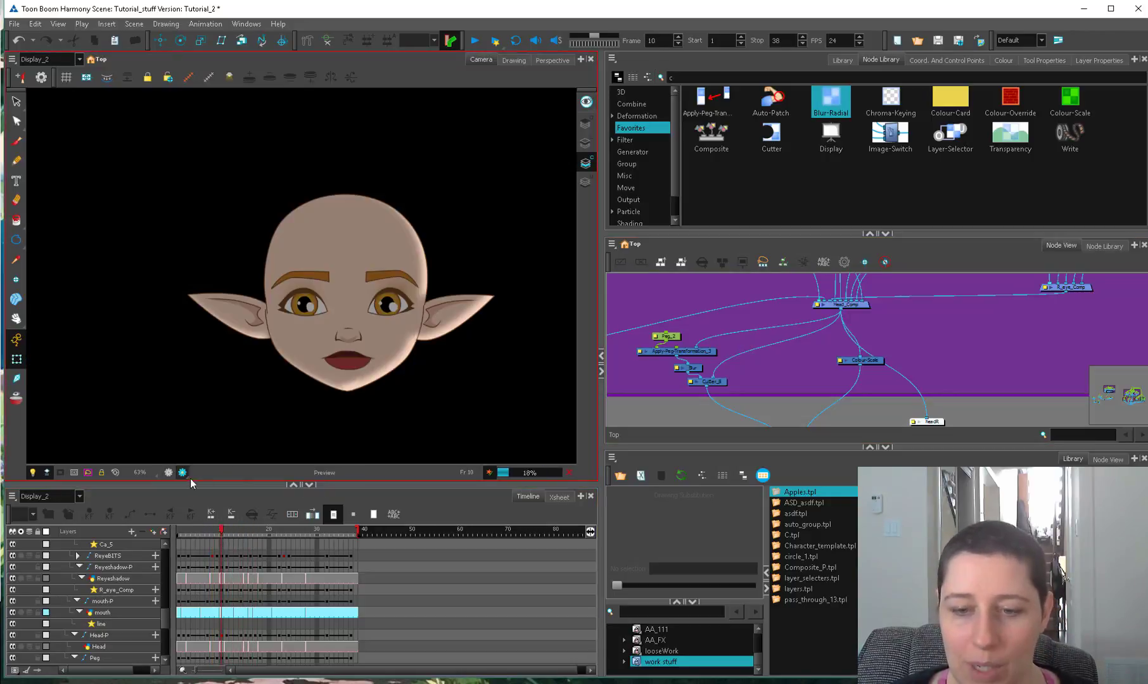
Step: Move Peg_2 down and to the right so the rim light falls on the upper-left side of the head
drag(668, 336, 666, 334)
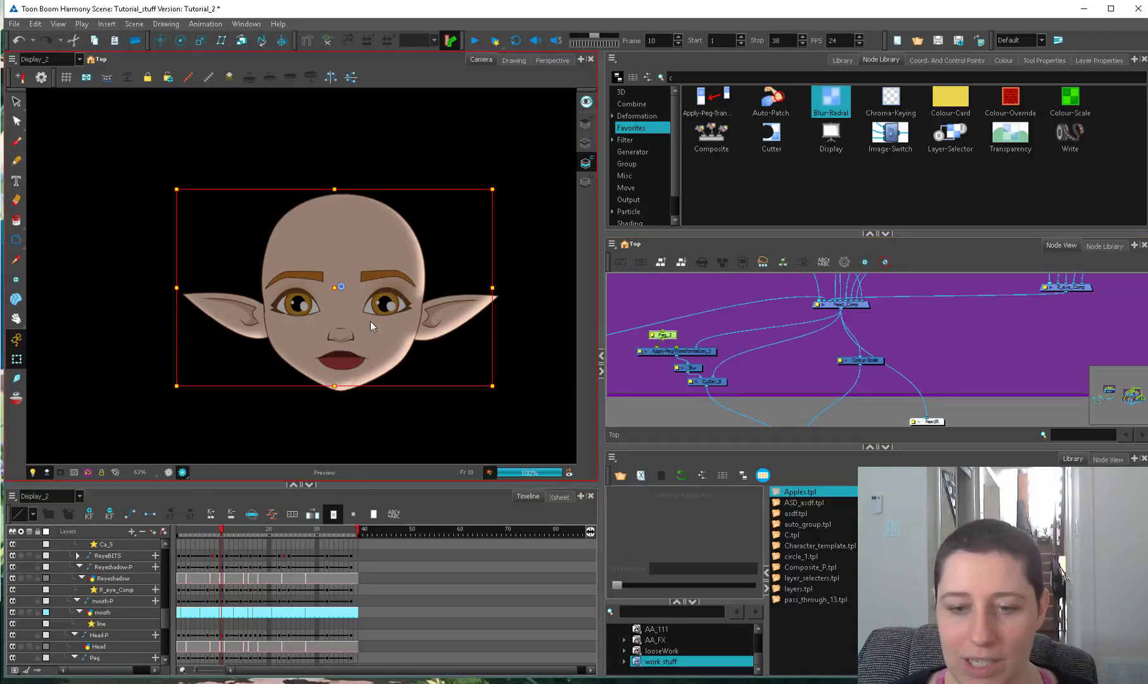
drag(337, 288, 347, 292)
click(347, 292)
click(746, 346)
drag(841, 408, 838, 378)
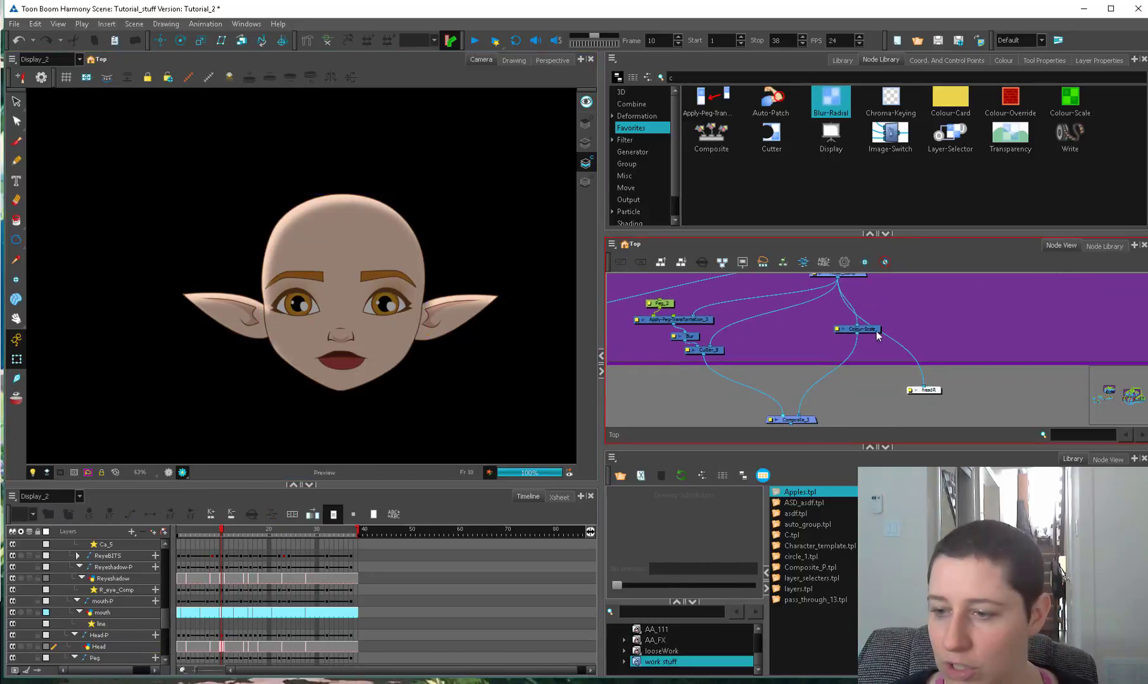
Step: Try the Colour-Scale node between Cutter_8 and the final composite, and adjust Peg_2's offset to darken the rim
drag(865, 333, 747, 395)
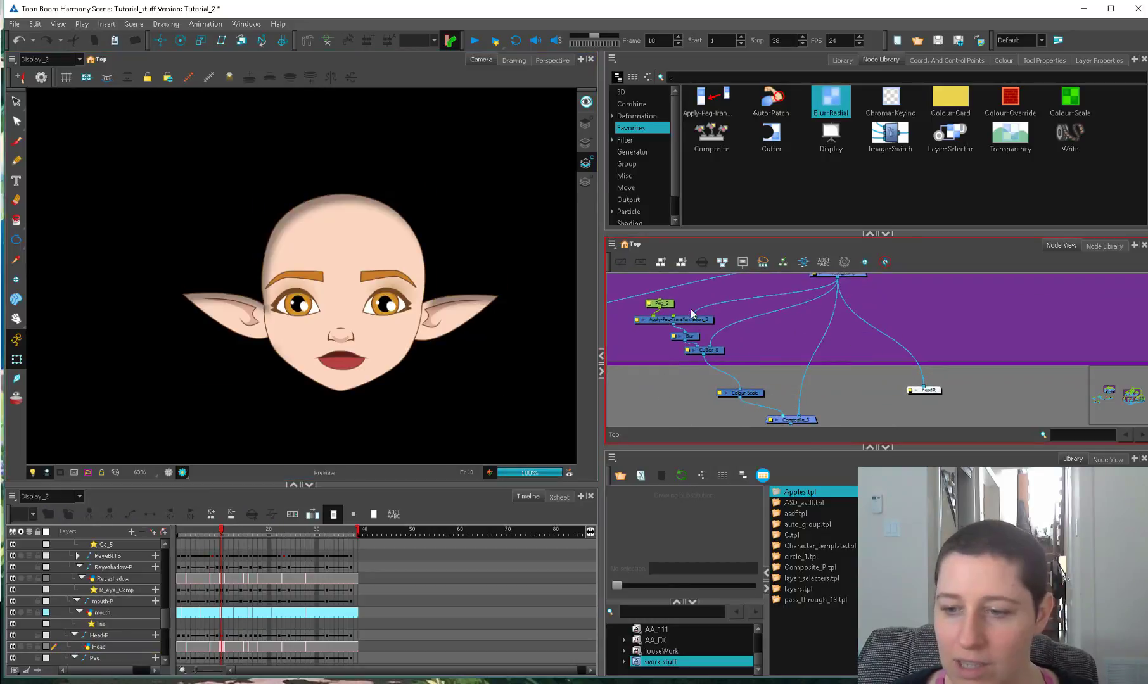
click(666, 304)
drag(347, 309, 345, 305)
click(700, 337)
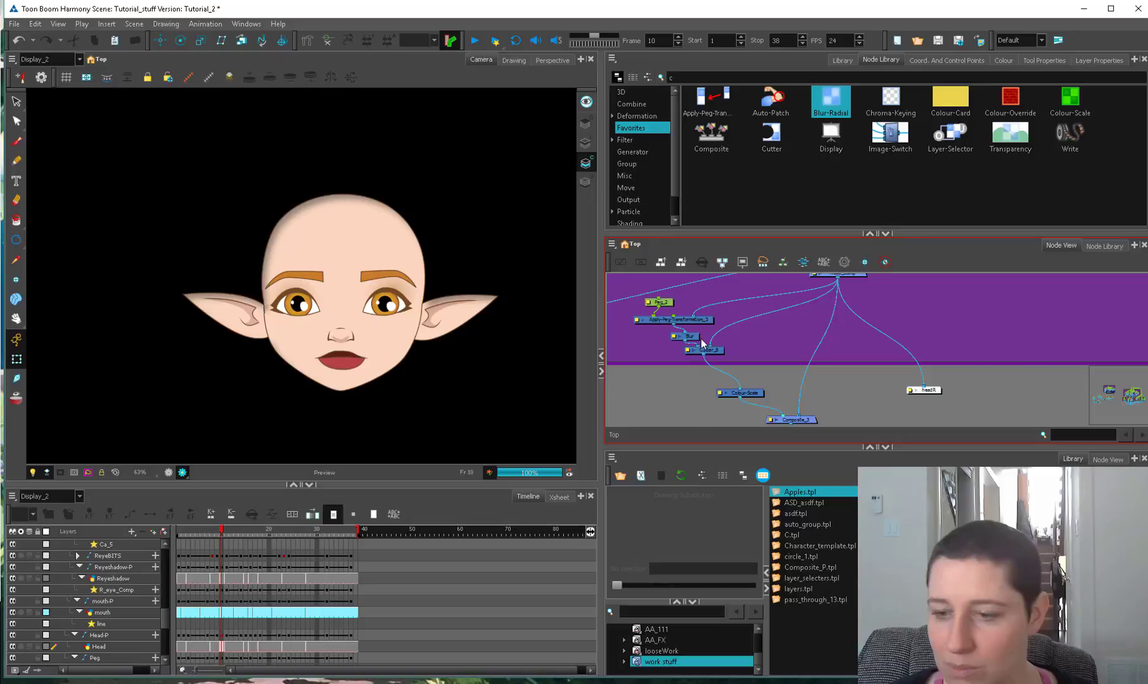
drag(714, 349, 713, 355)
double_click(722, 393)
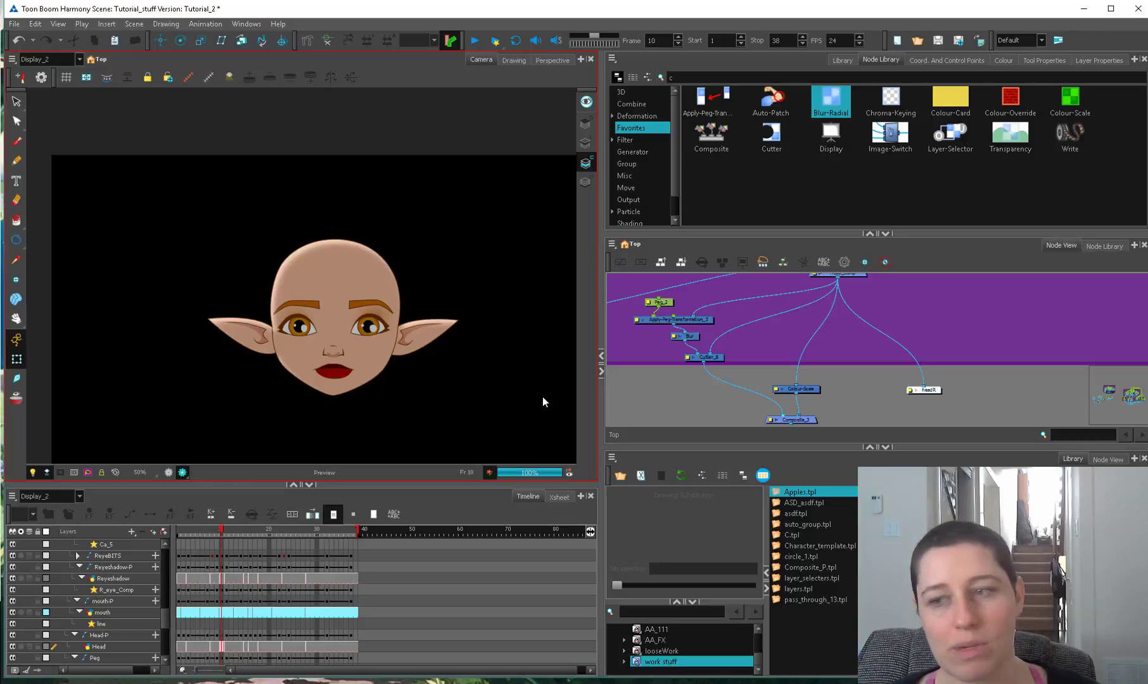
Step: Place the Blur node ahead of Apply-Peg-Transformation_3 in the chain and show the head's profile pose at frame 1
click(826, 380)
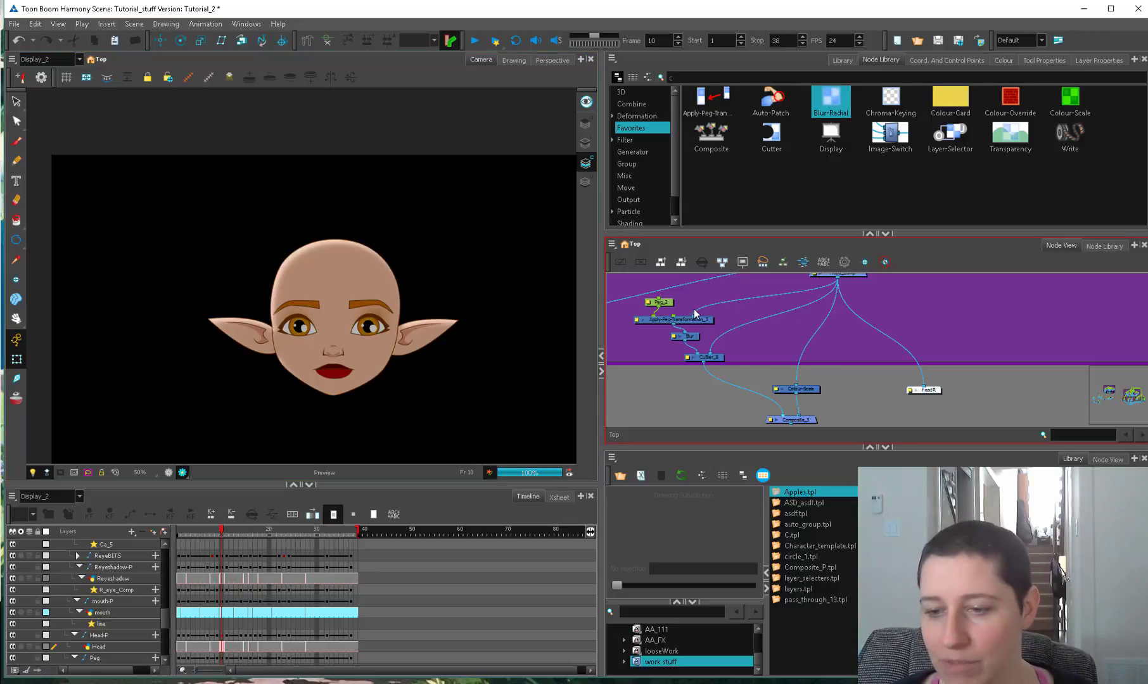
scroll(706, 329, up, 3)
drag(722, 328, 715, 326)
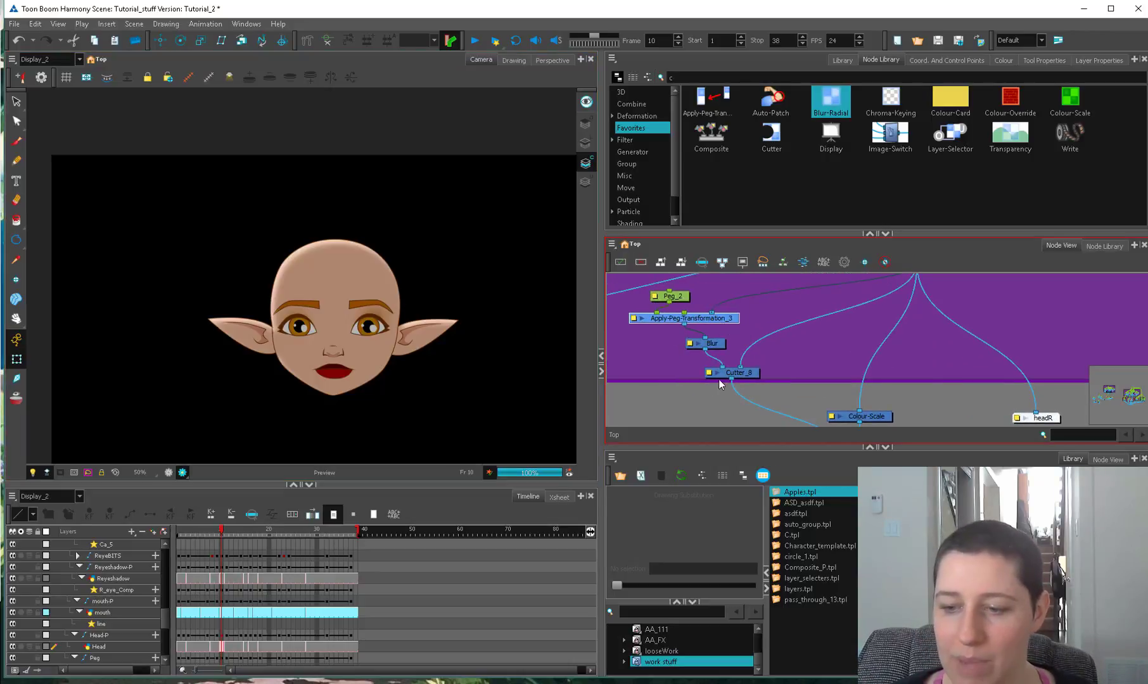
click(273, 537)
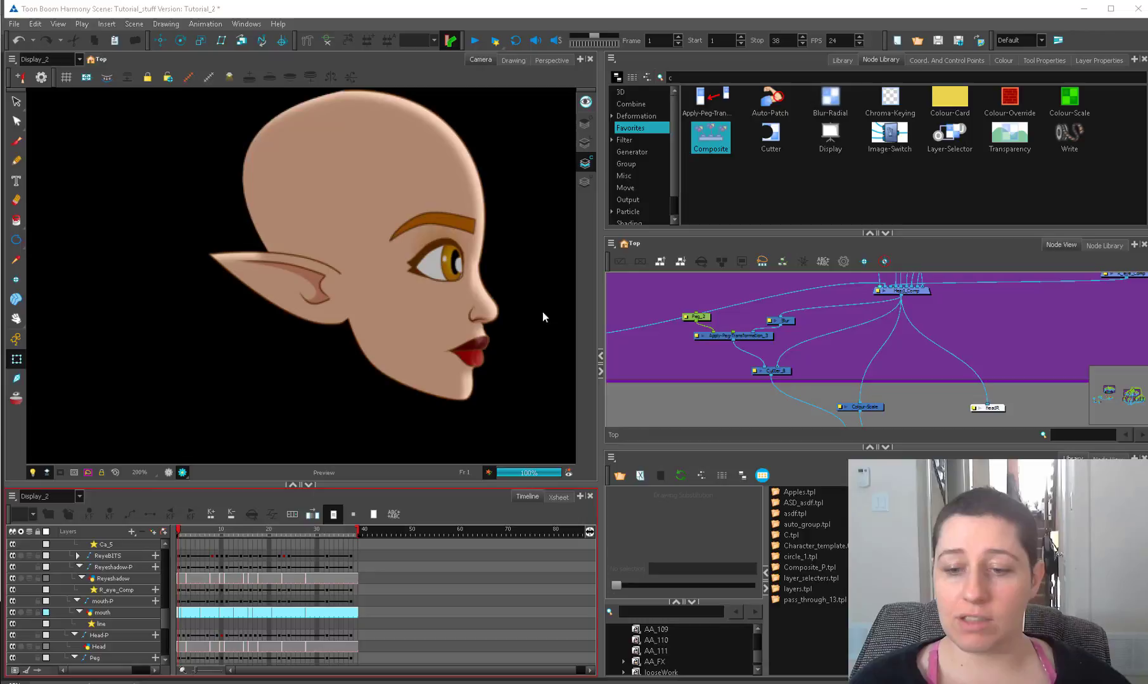
scroll(480, 371, up, 2)
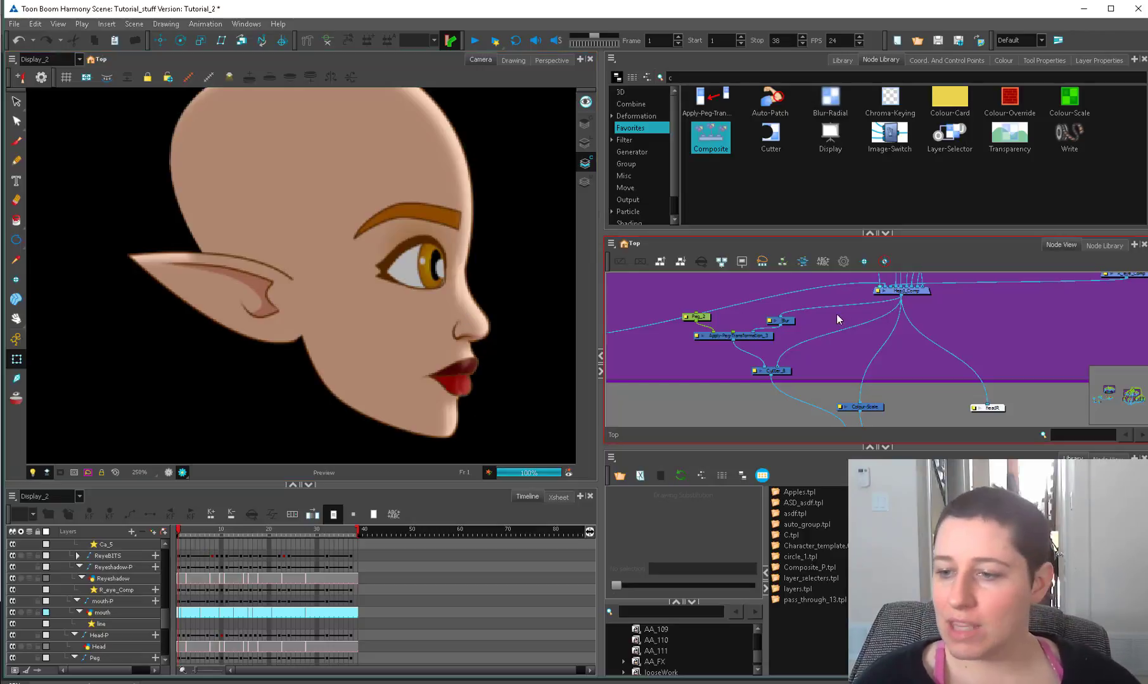
Step: Add a Composite node and insert it between Head_Comp and the image input of Cutter_8
drag(719, 152, 820, 326)
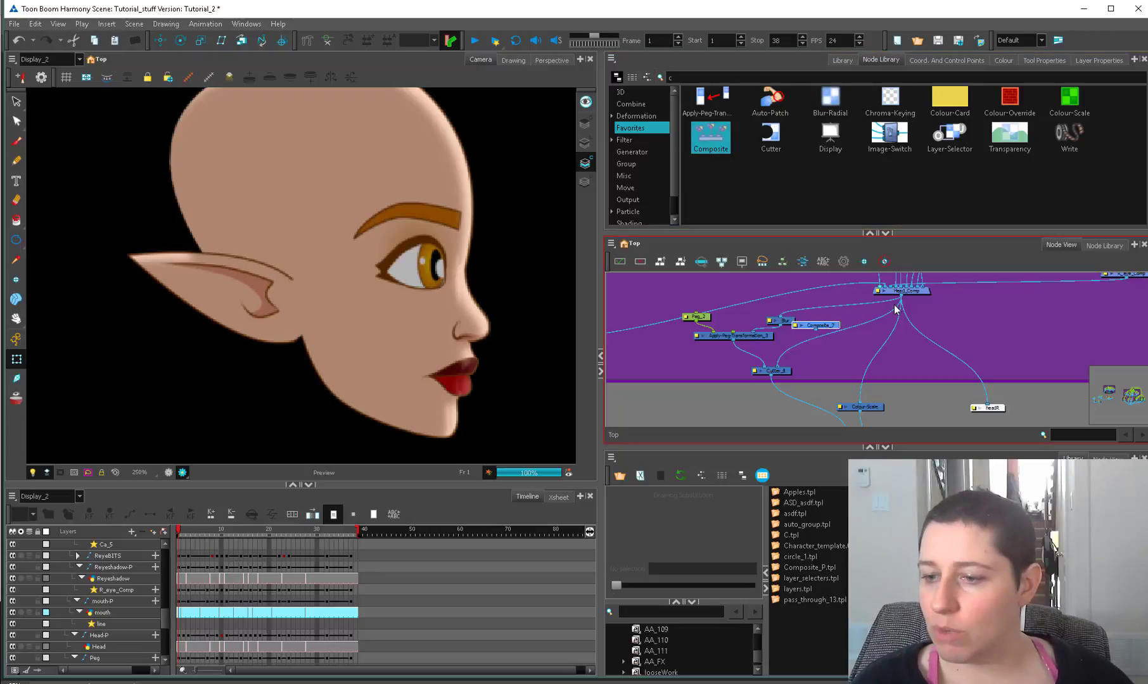
drag(900, 296, 777, 368)
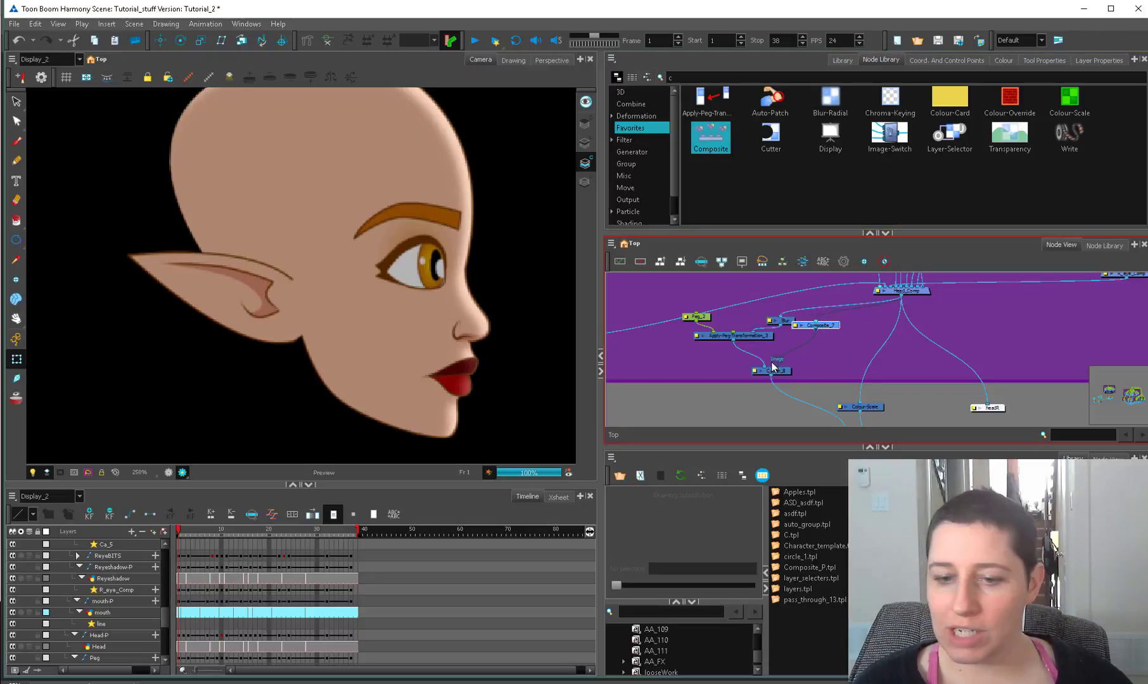
drag(824, 328, 833, 328)
mouse_move(777, 368)
mouse_down()
mouse_move(816, 350)
mouse_move(776, 367)
mouse_up()
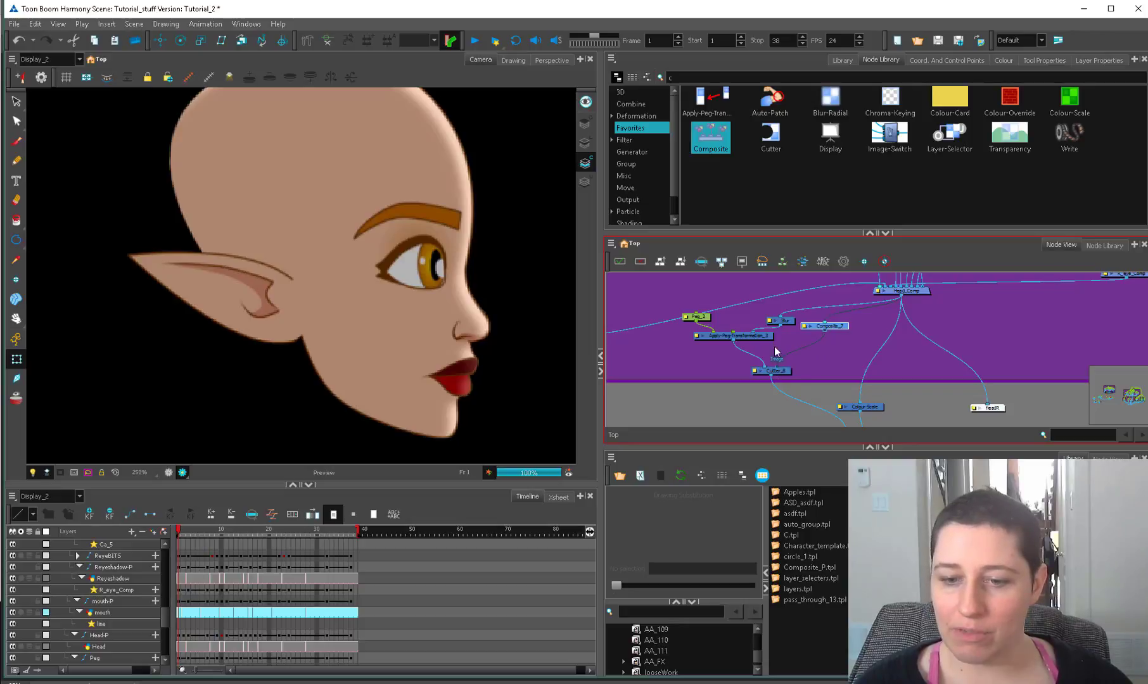
drag(900, 295, 777, 367)
key(ctrl+z)
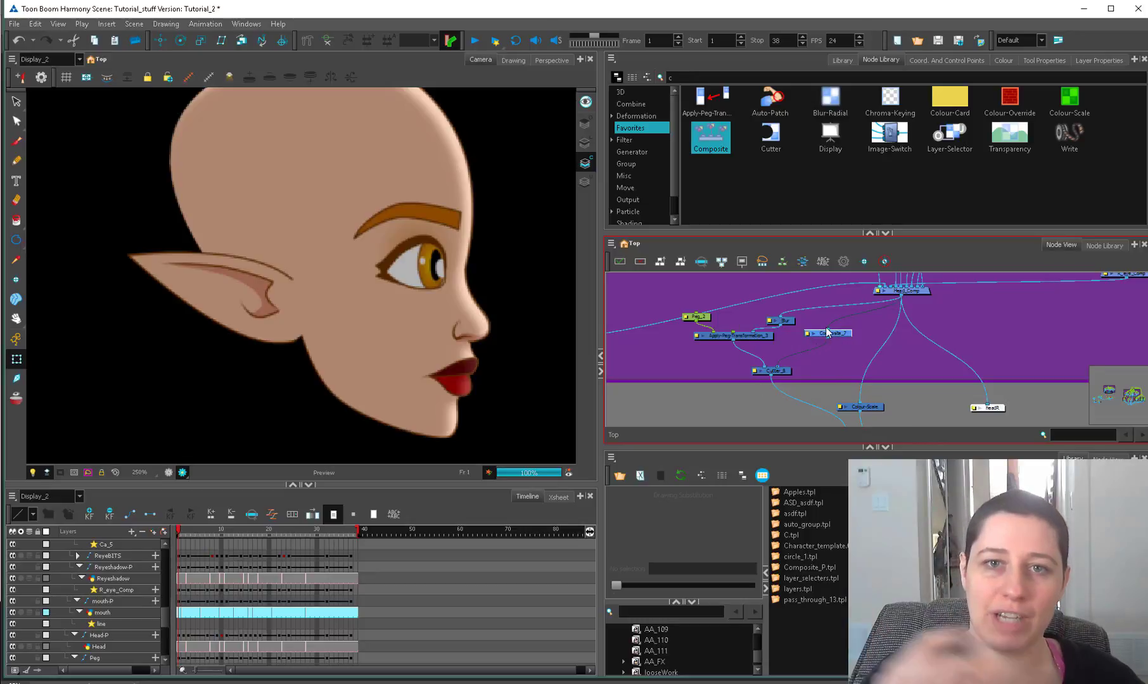
drag(826, 332, 830, 329)
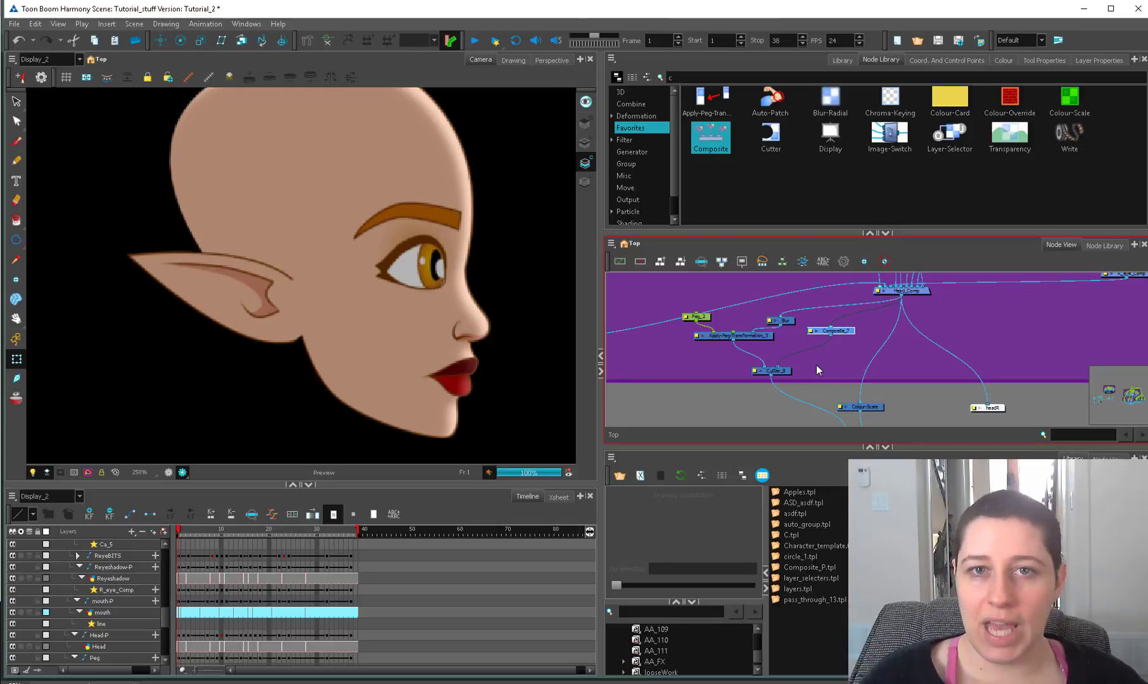
drag(841, 334, 844, 338)
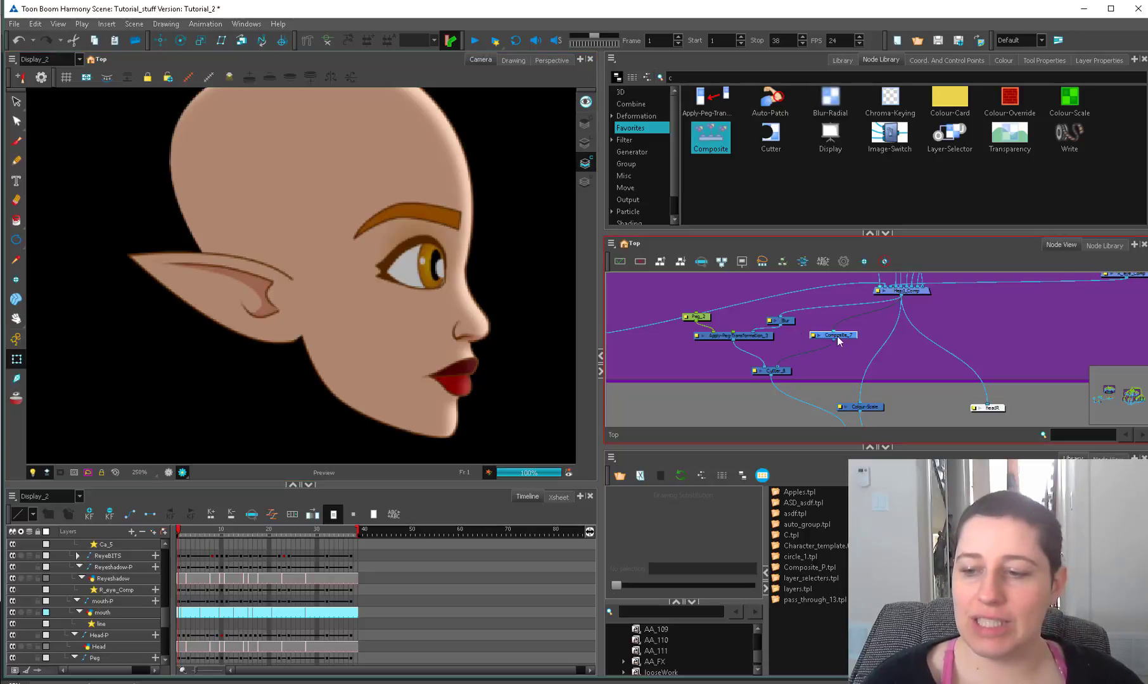
drag(836, 334, 834, 331)
Step: Examine the rig's Head, Hair, Lowerbody, Torso and arms groups and the composites they feed into
scroll(822, 393, down, 7)
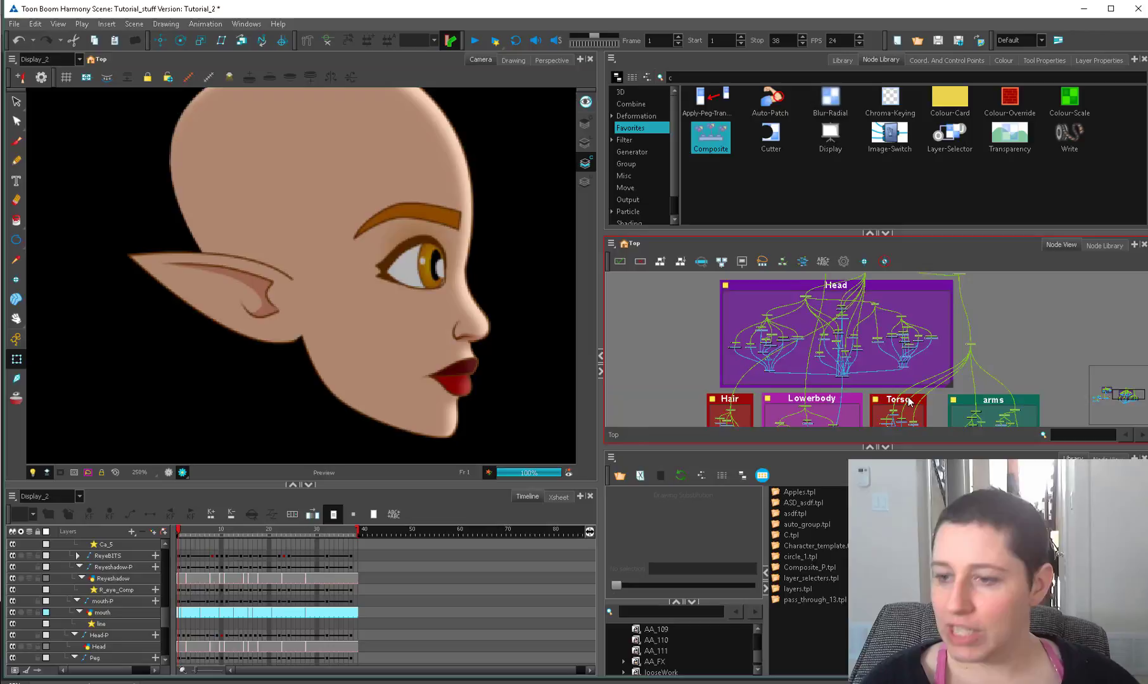
drag(916, 233, 919, 151)
scroll(878, 311, up, 2)
drag(820, 349, 834, 280)
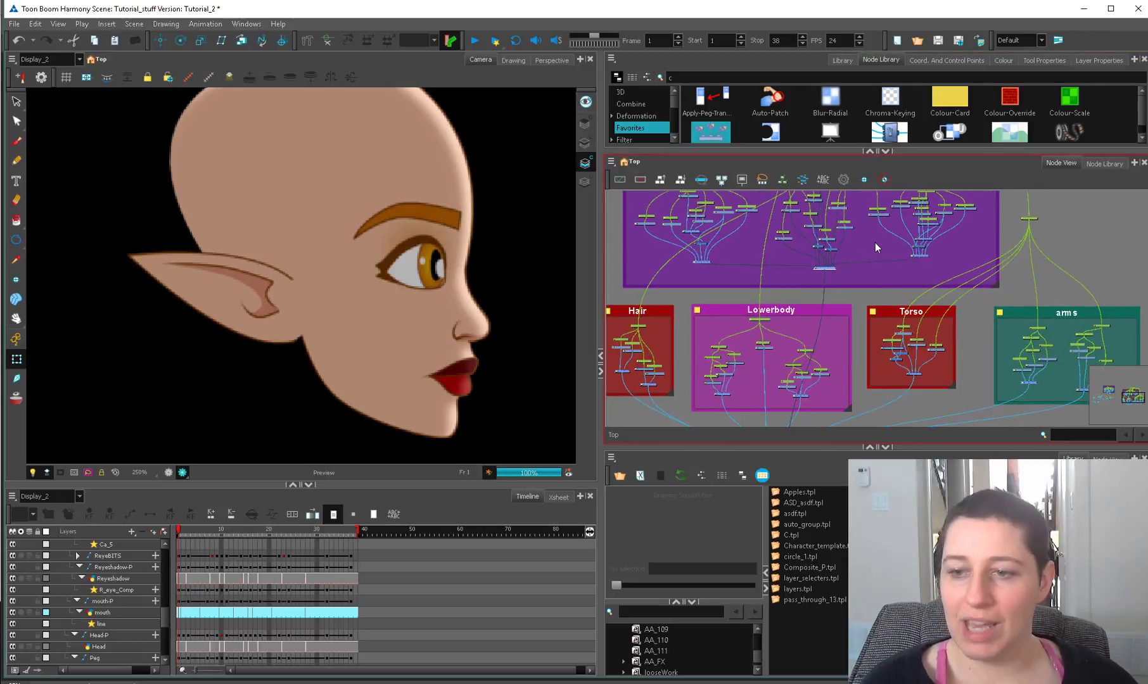
drag(802, 314, 830, 264)
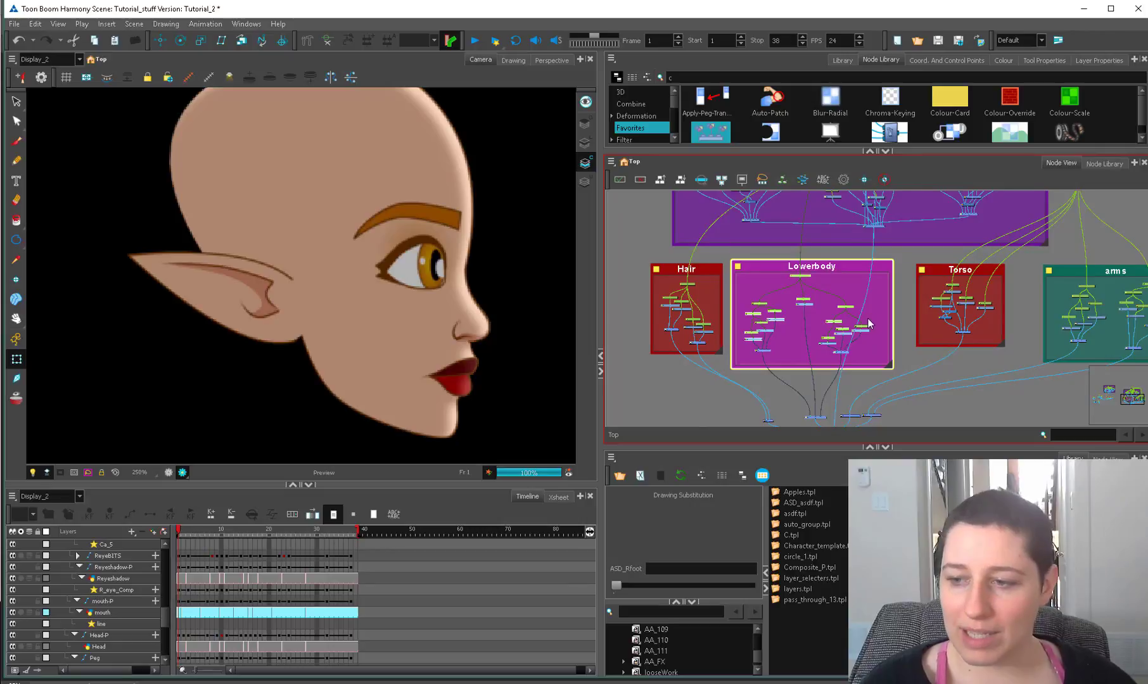
drag(869, 322, 881, 359)
click(1122, 316)
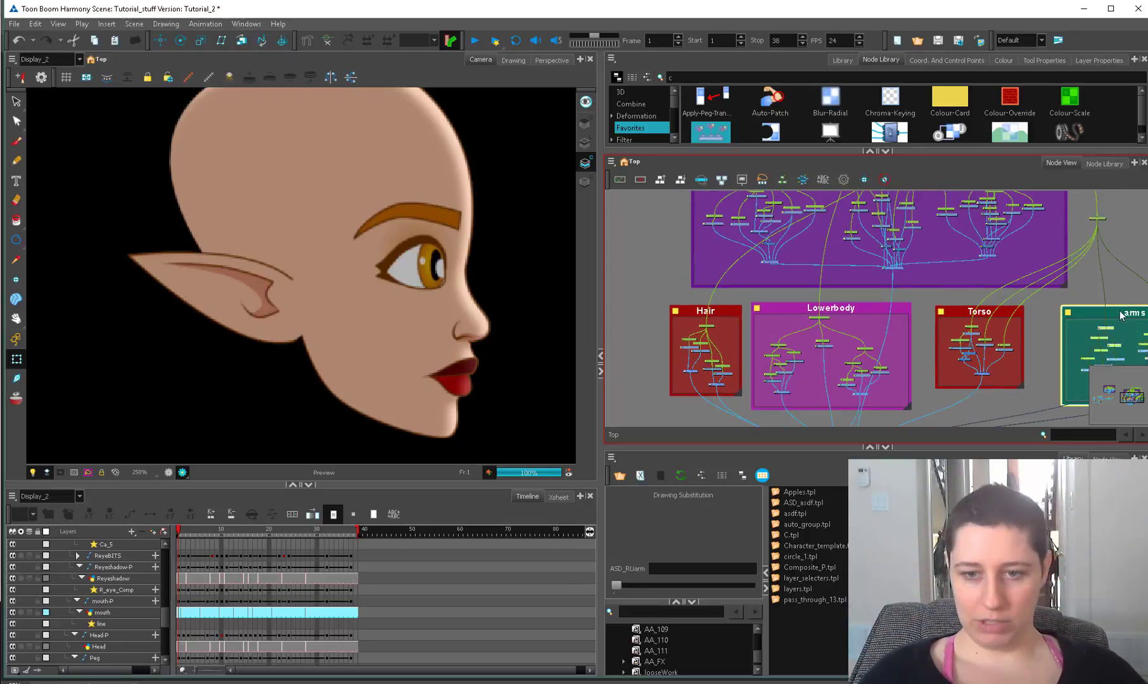
click(620, 423)
drag(823, 400, 814, 382)
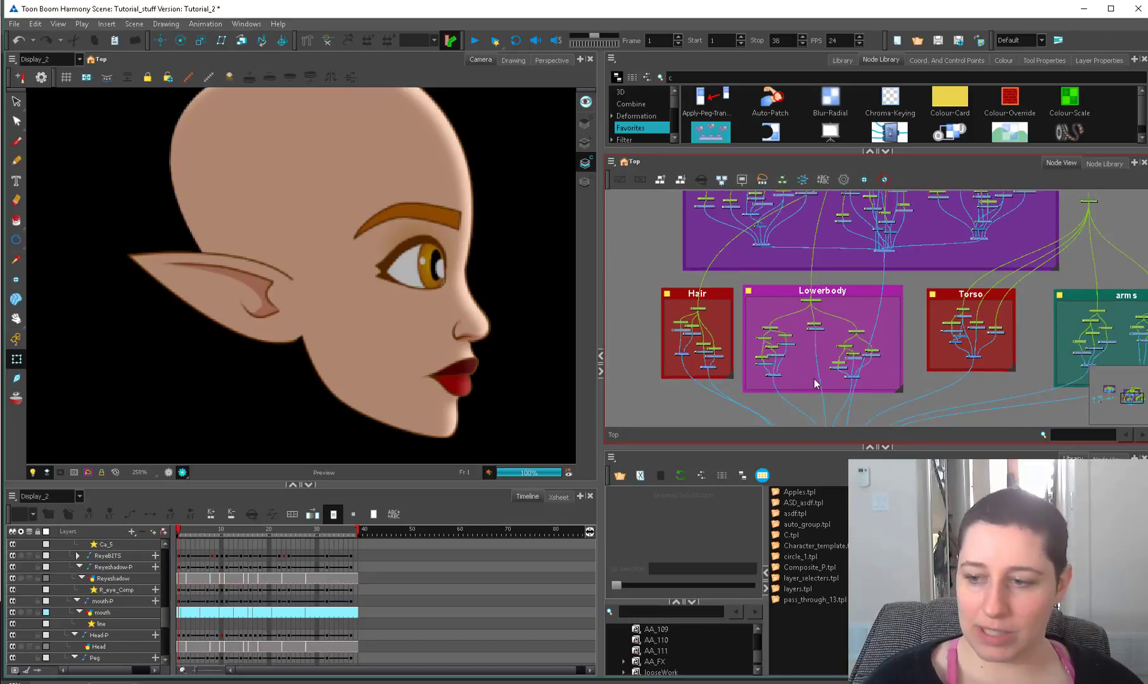
scroll(878, 380, down, 3)
drag(922, 380, 898, 322)
scroll(828, 353, up, 2)
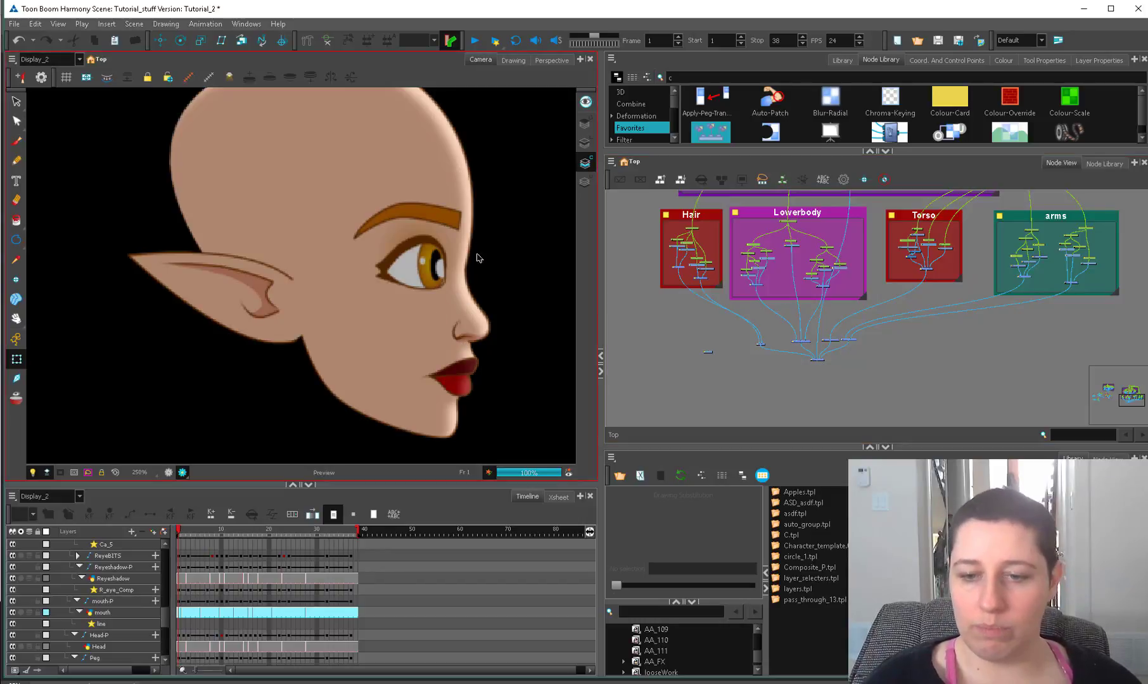
Step: Find the Shadow node in the node library and insert it below Apply-Peg-Transformation_2 in the test disc's network
drag(701, 379, 978, 373)
scroll(978, 374, down, 2)
drag(799, 209, 824, 374)
scroll(823, 374, up, 4)
drag(823, 374, 855, 416)
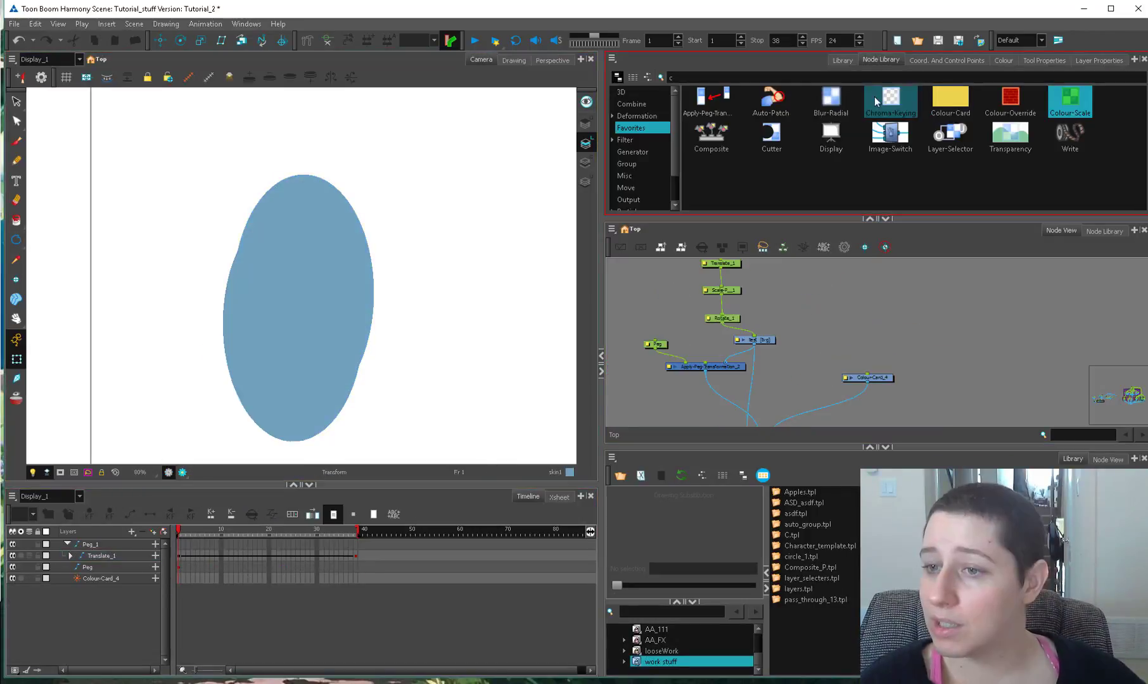
key(BackSpace)
text(sha)
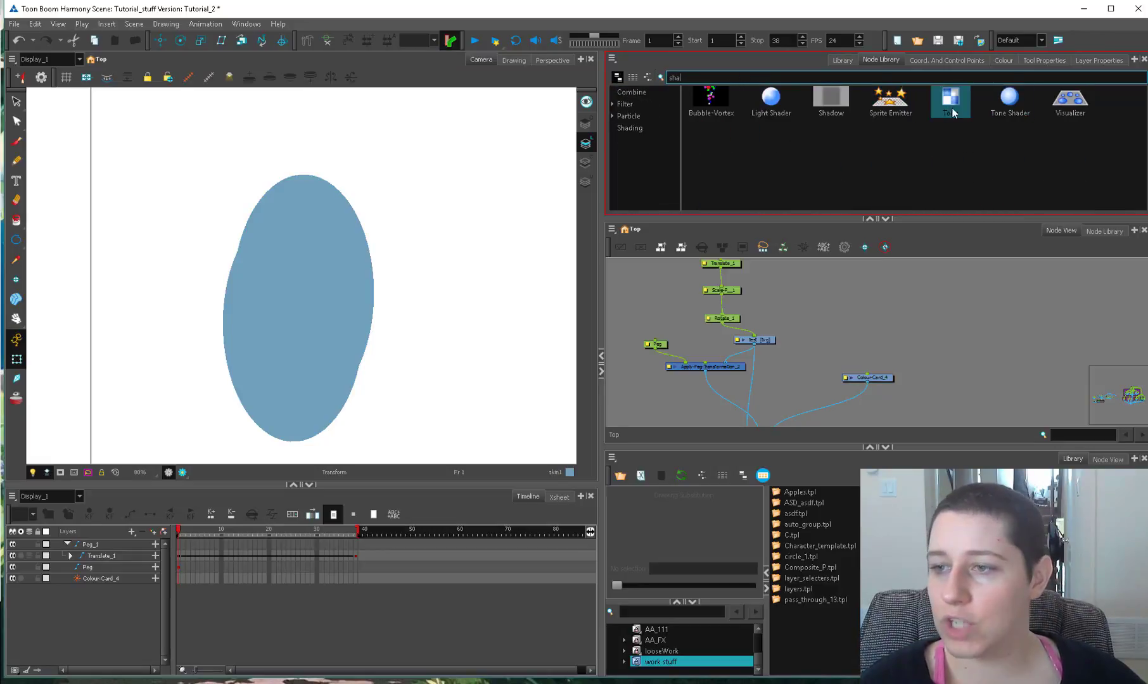
drag(834, 99, 728, 391)
Step: Set the Shadow node's blur radius to 4.1 and preview the softened shadow in the rendered view
click(757, 374)
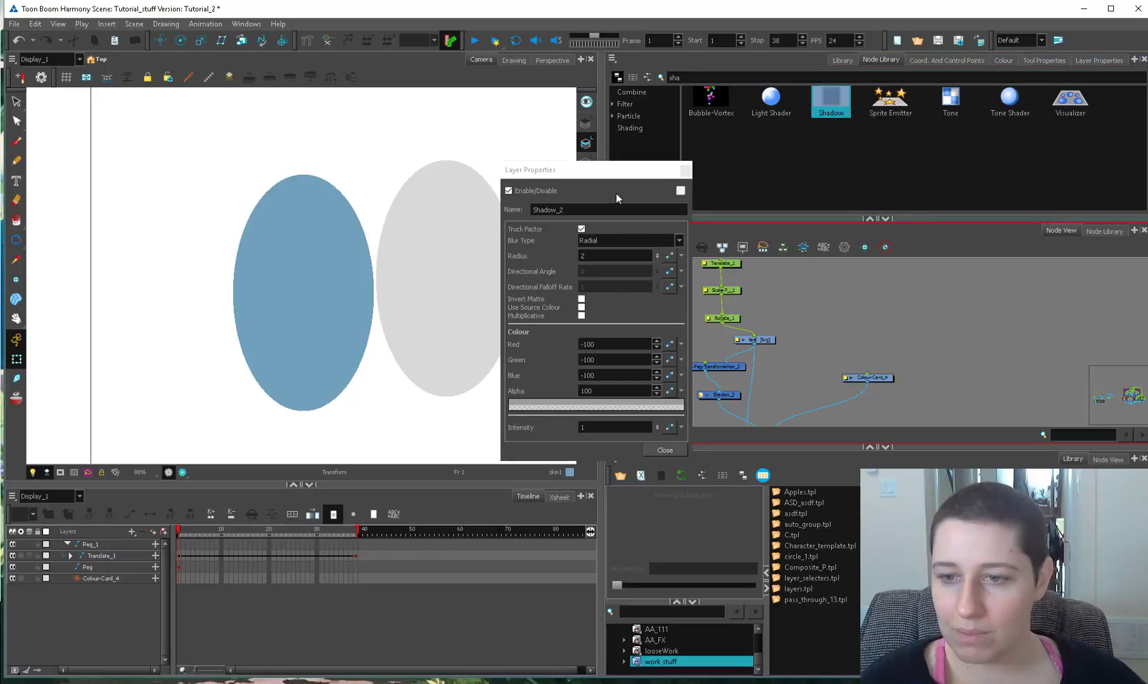
drag(618, 170, 680, 216)
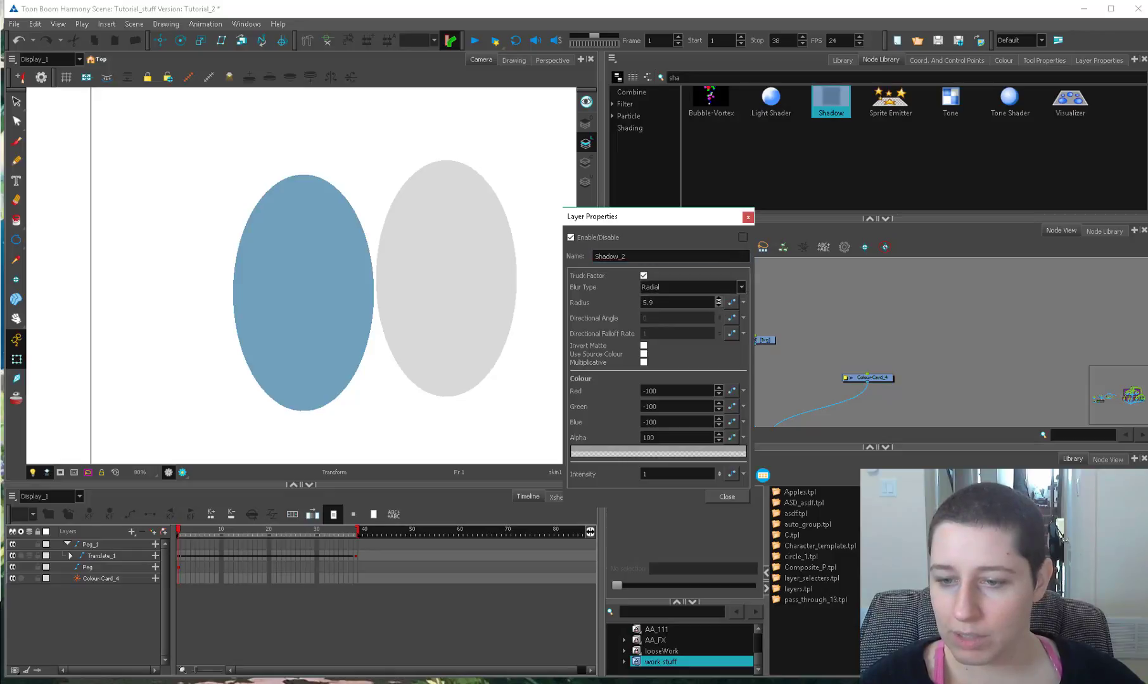
click(182, 472)
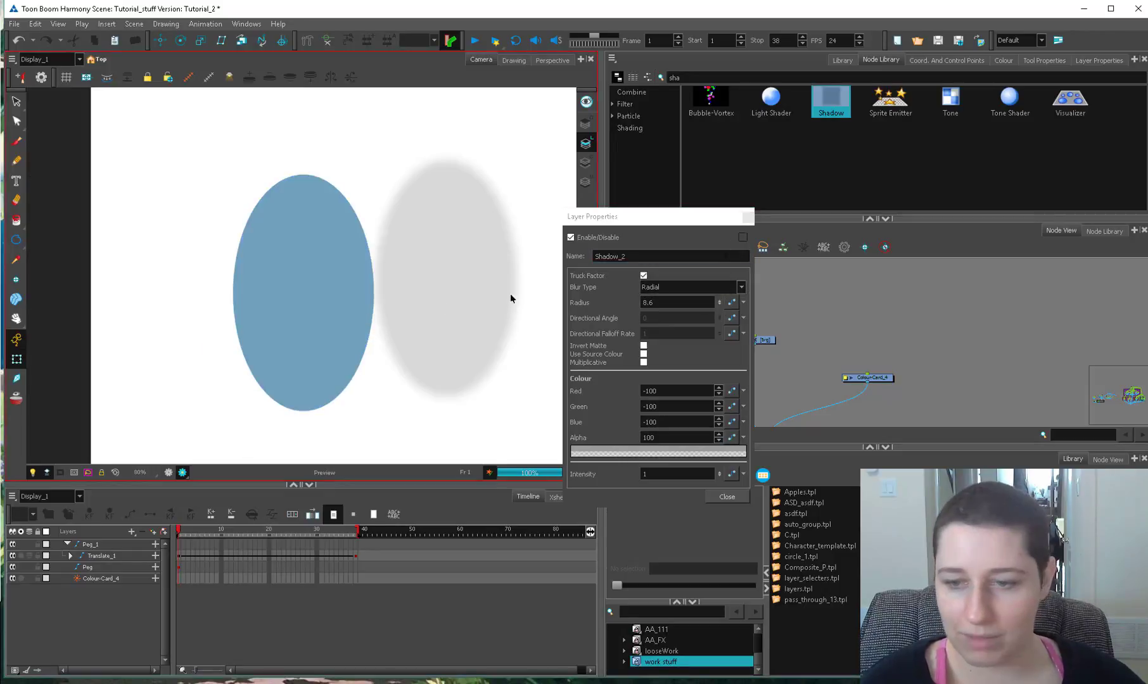
drag(719, 303, 717, 300)
Step: Darken the Shadow node's colour to -112 for red, green and blue, and close its properties
click(658, 451)
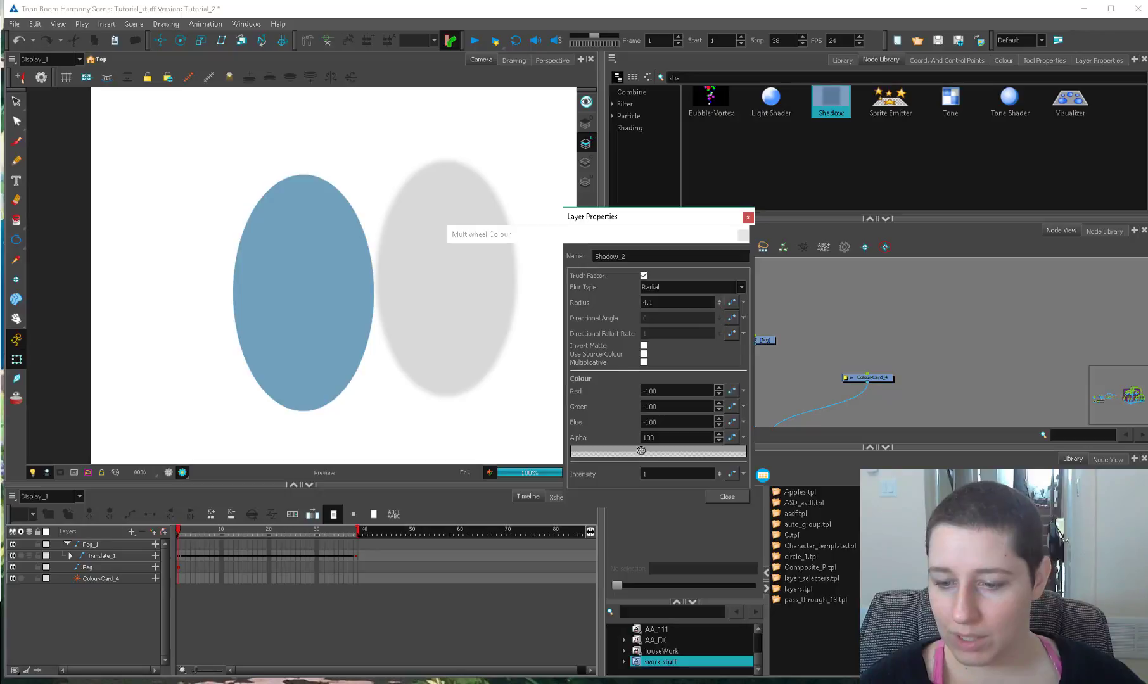
drag(591, 217, 670, 232)
click(670, 317)
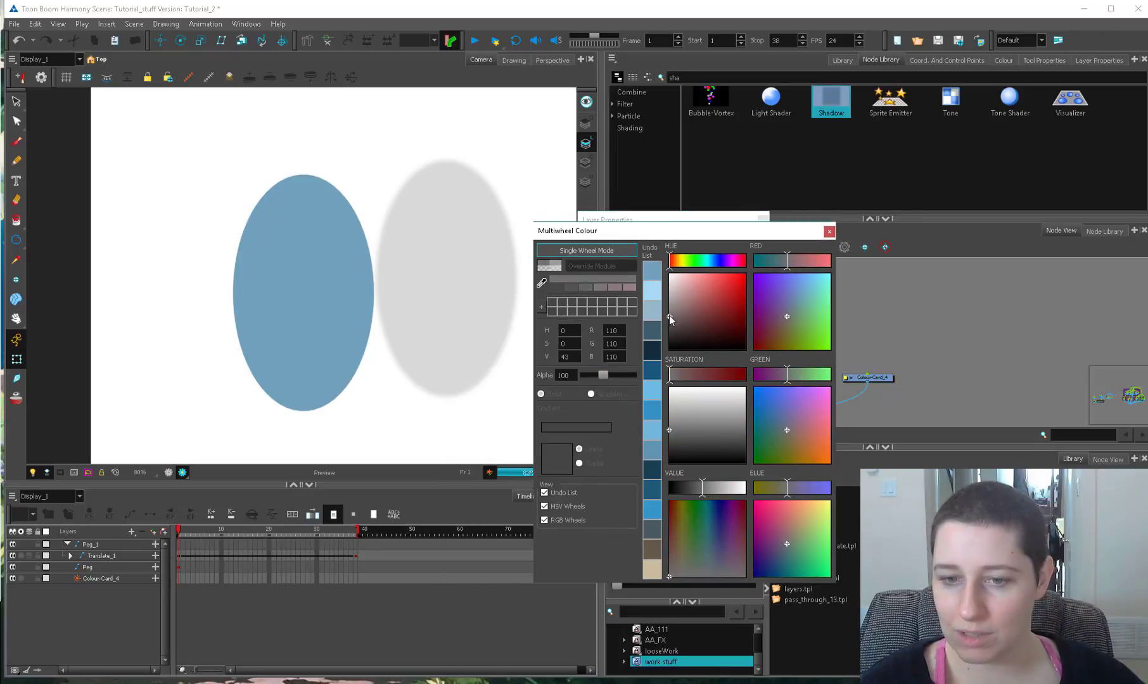
drag(669, 318, 669, 307)
click(829, 232)
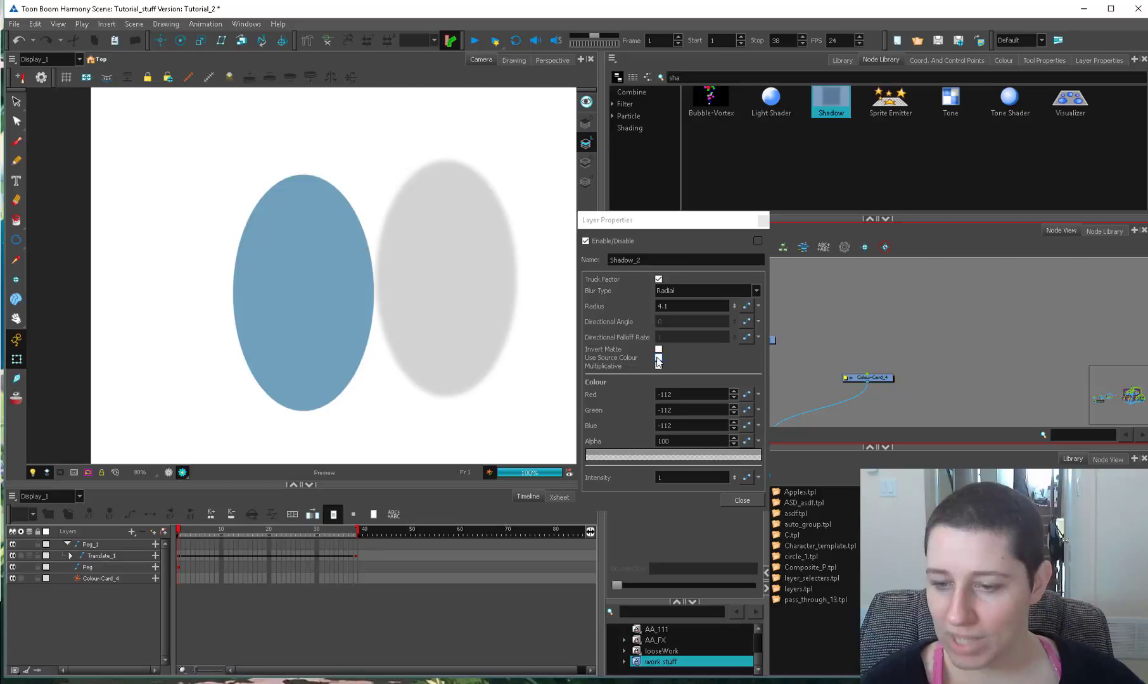
click(742, 494)
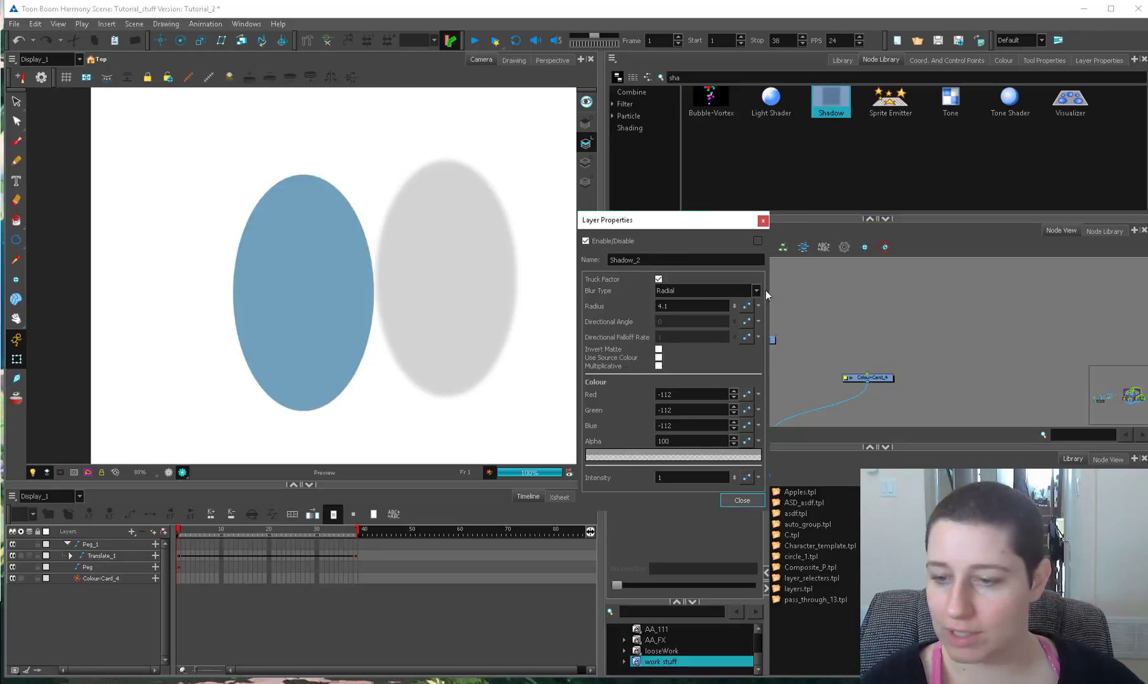
click(739, 498)
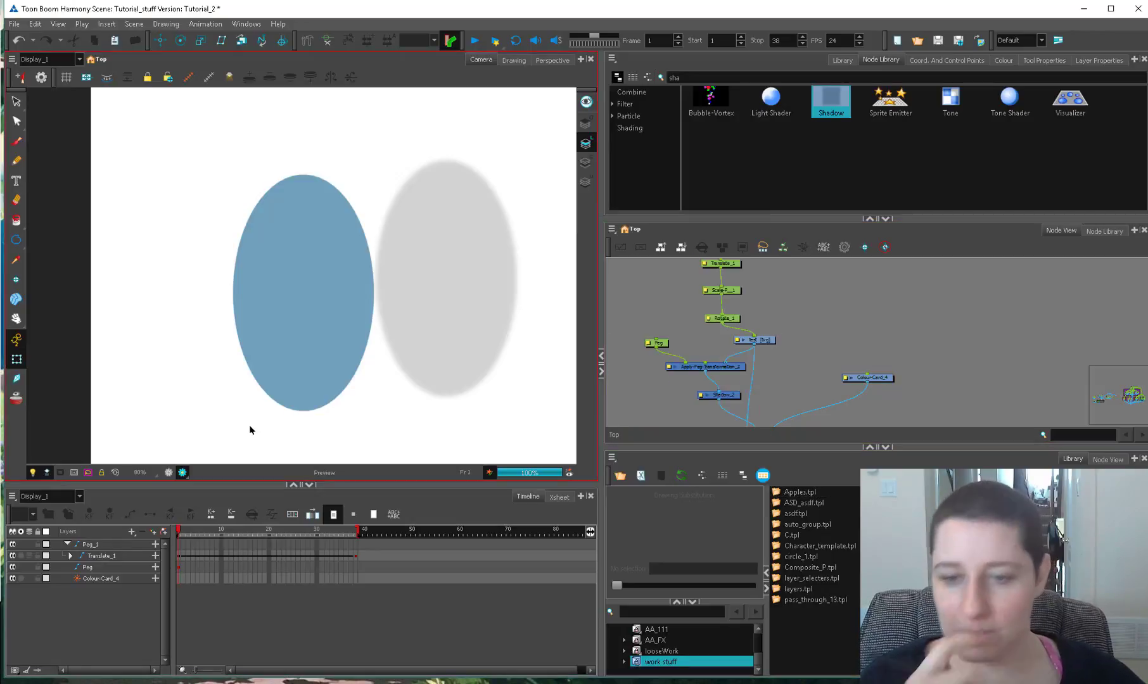
Step: Move the Shadow node clear of its neighbours, delete the Peg feeding Apply-Peg-Transformation_2, and turn off the rendered preview
scroll(759, 345, down, 2)
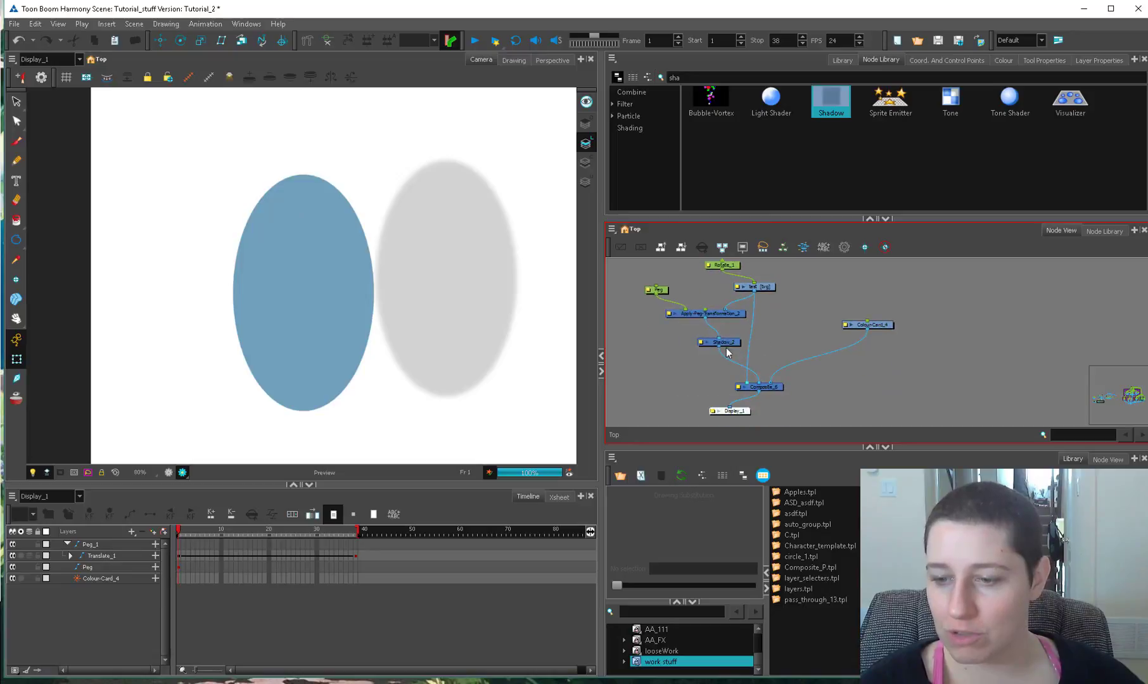
drag(724, 344, 717, 348)
scroll(763, 359, up, 2)
click(670, 343)
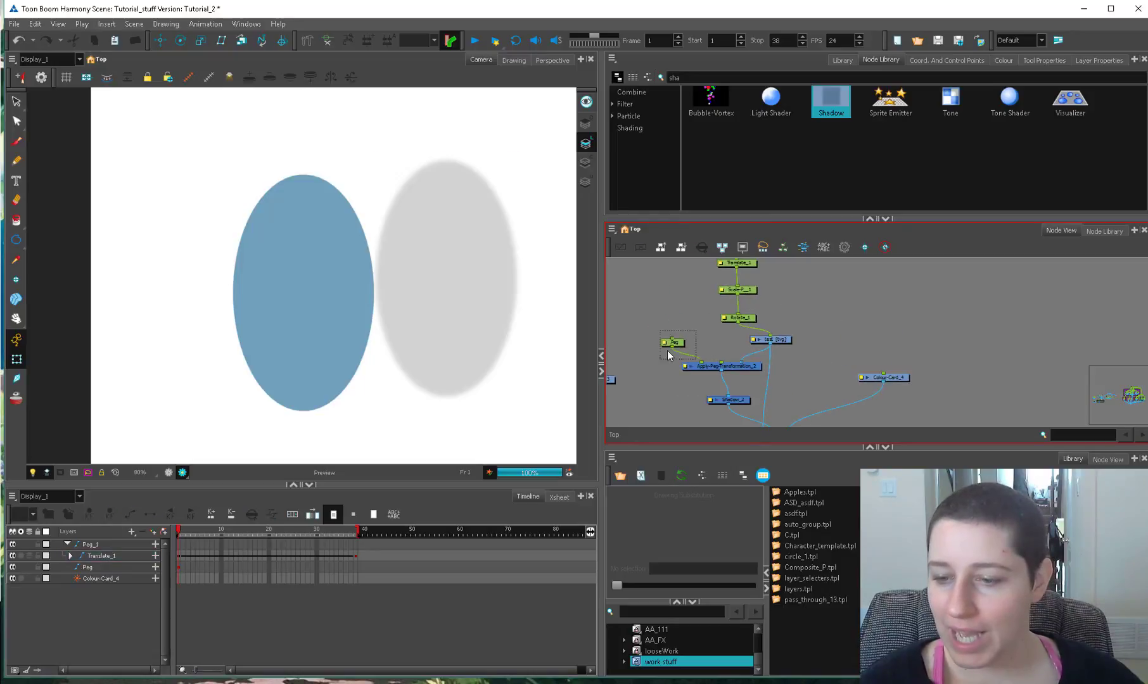
key(Delete)
click(181, 473)
key(2)
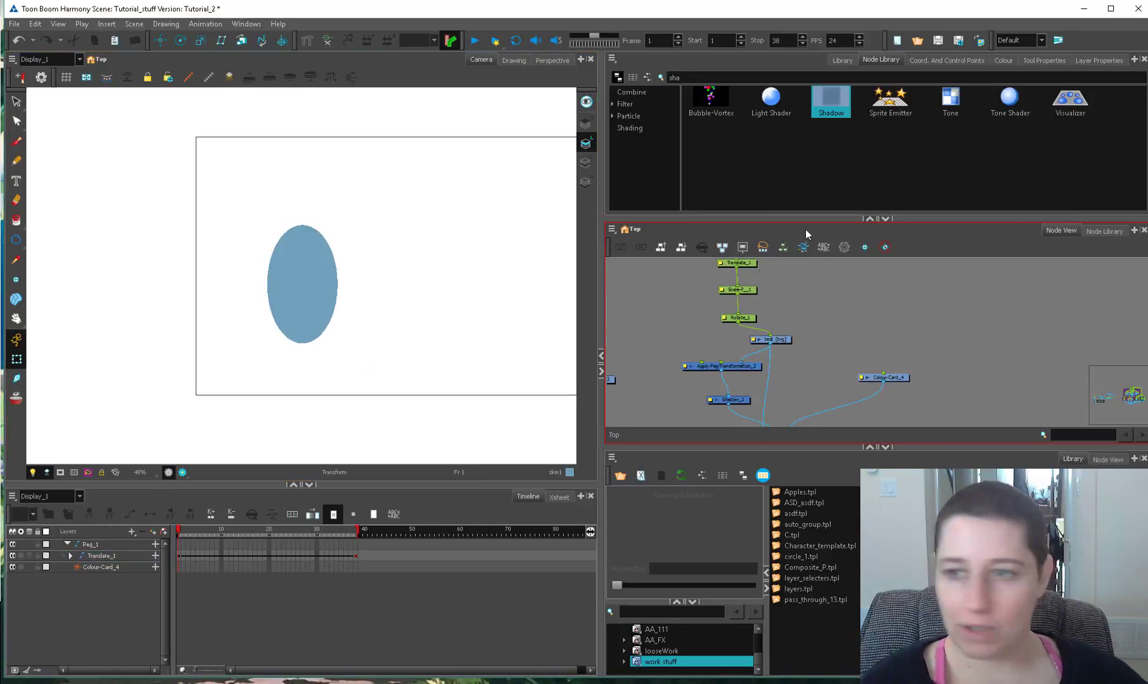
Step: Add a Quadmap node as the peg input of Apply-Peg-Transformation_2 and show its on-canvas controls
double_click(758, 79)
text(q)
drag(710, 98, 703, 345)
click(422, 361)
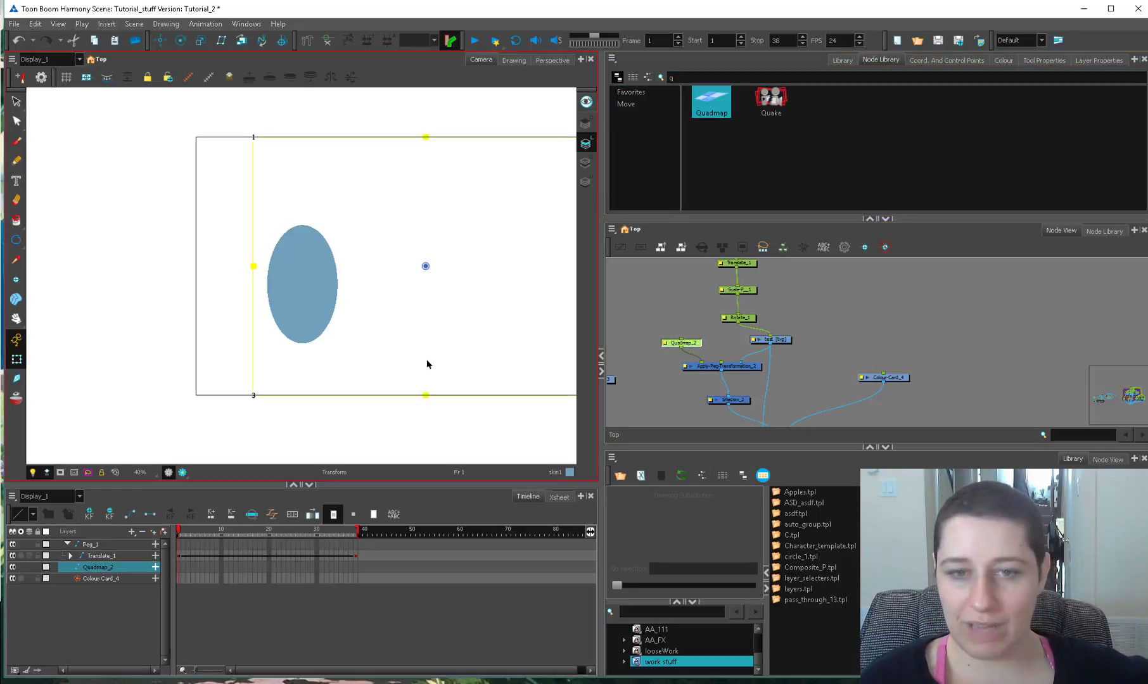
click(107, 24)
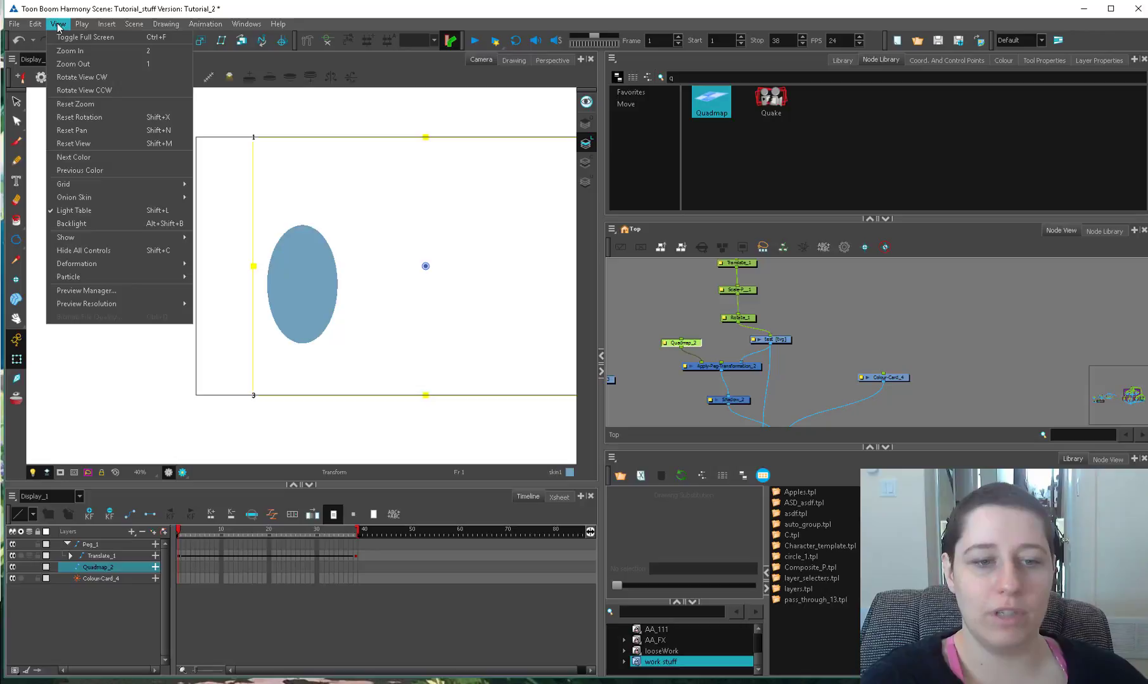
mouse_move(155, 239)
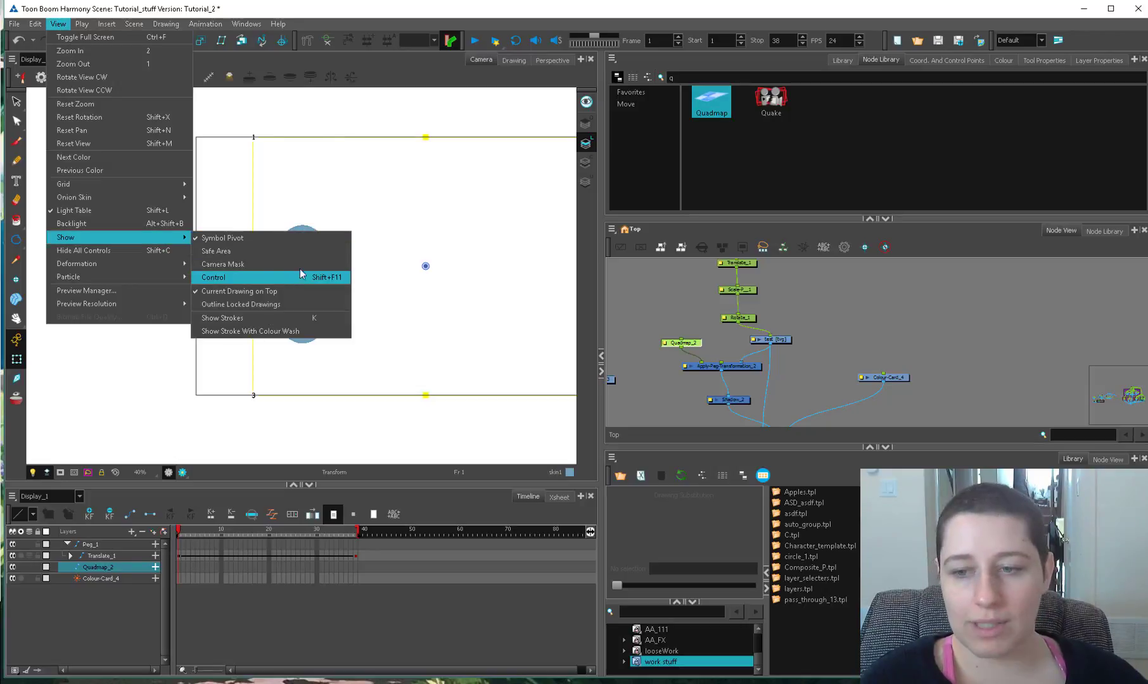
click(621, 280)
Step: Disconnect the white Colour-Card_4 from the composite to make the Quadmap handles easier to see
drag(508, 282, 400, 299)
drag(892, 378, 893, 365)
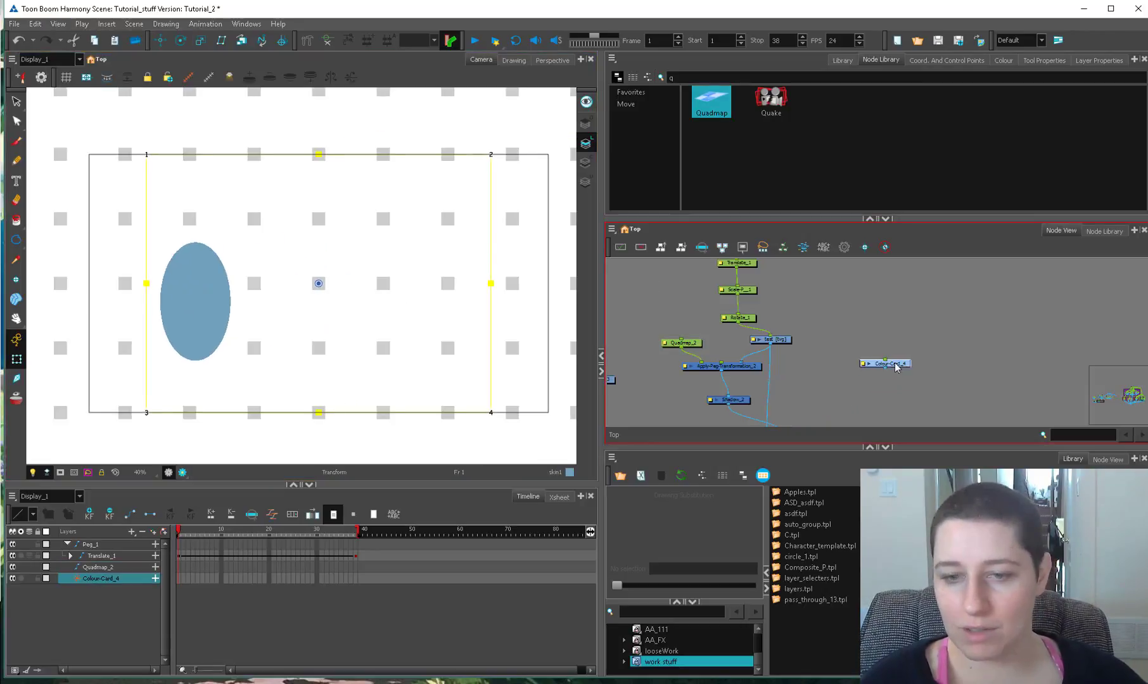
click(878, 315)
scroll(401, 334, up, 1)
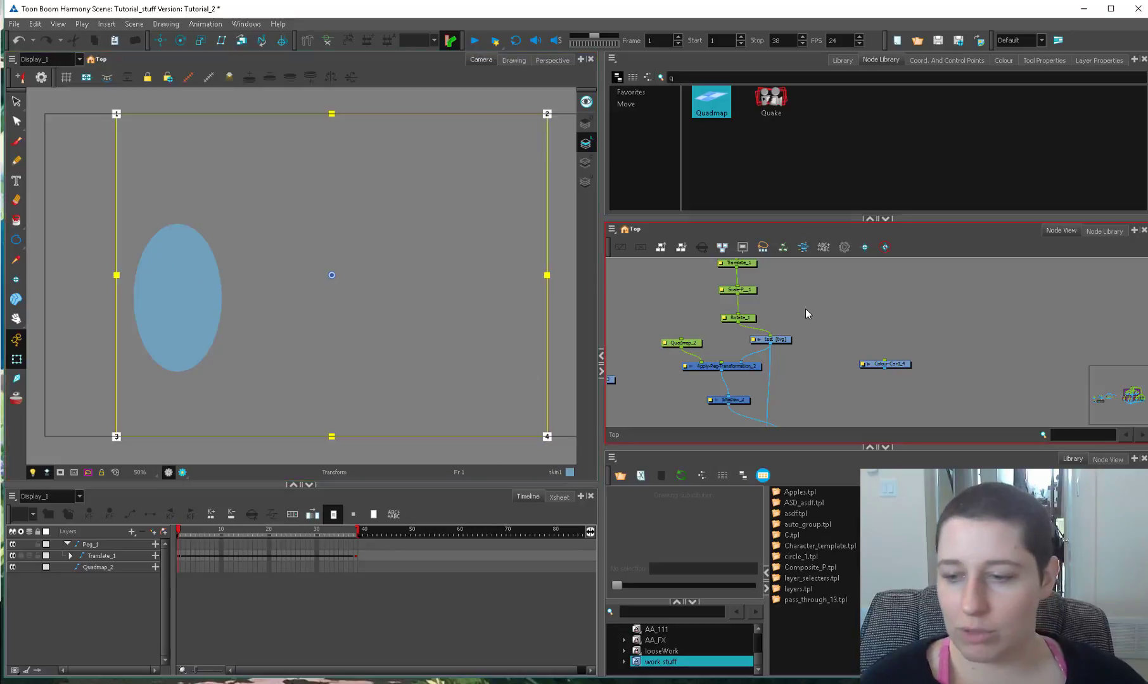
Step: Review Quadmap_2's source and destination points, and move destination point 1 to about 9.5 W, 5.8 N and point 3 to about 14.8 W, 10 S
double_click(665, 341)
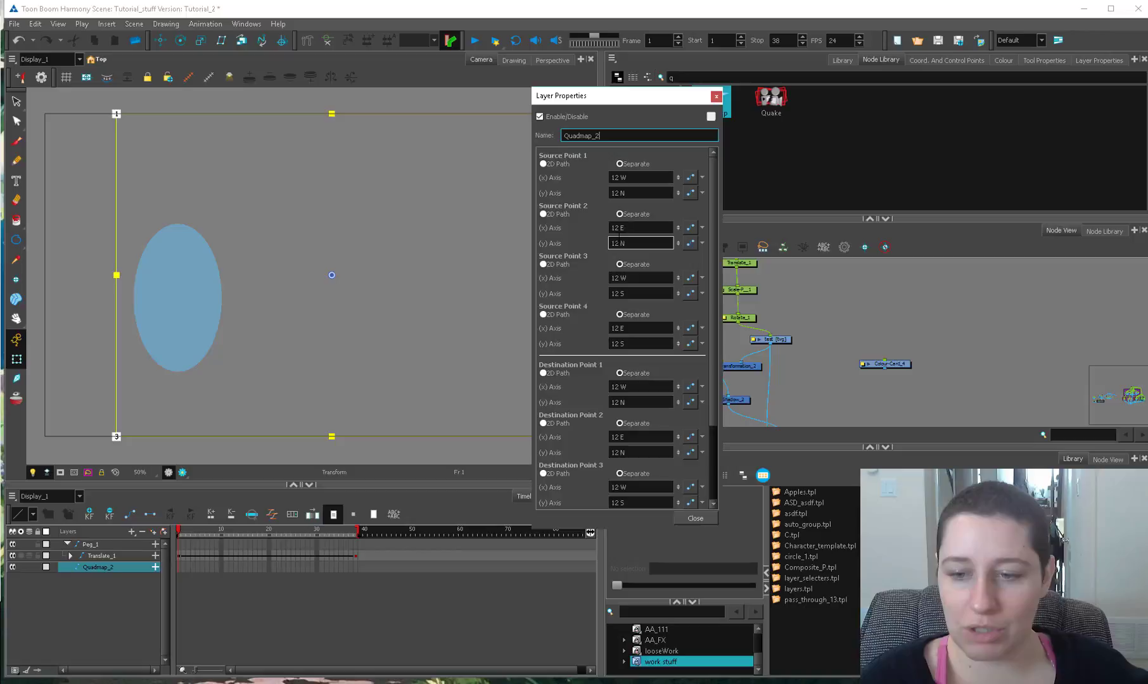
scroll(618, 236, down, 5)
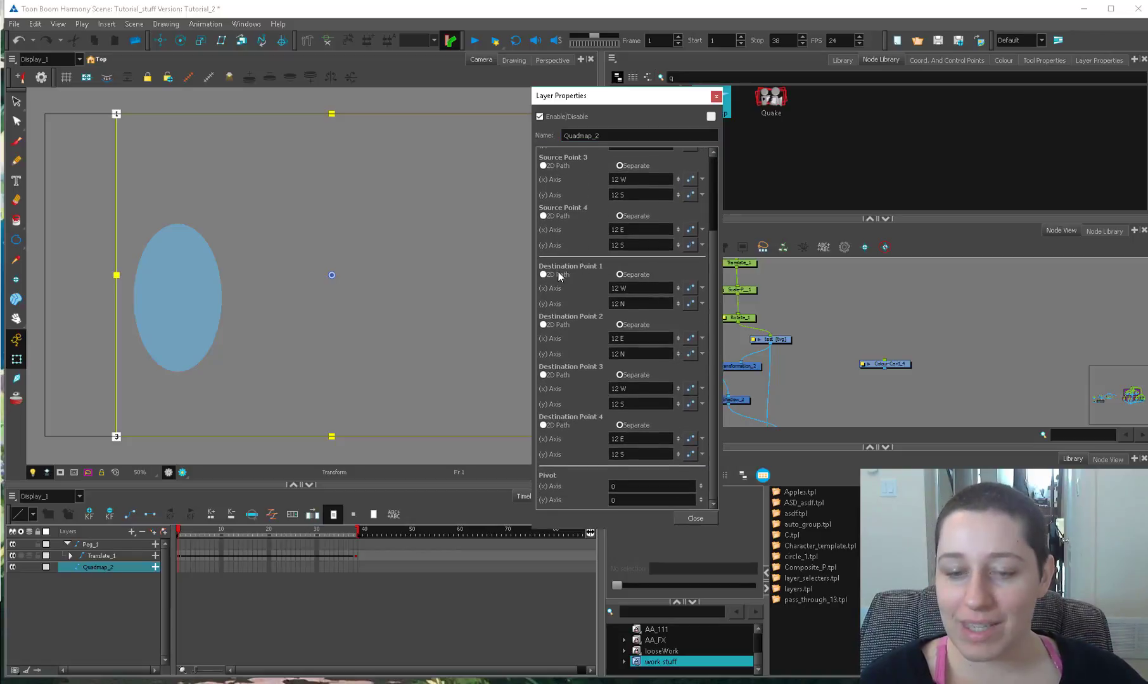
drag(114, 116, 161, 198)
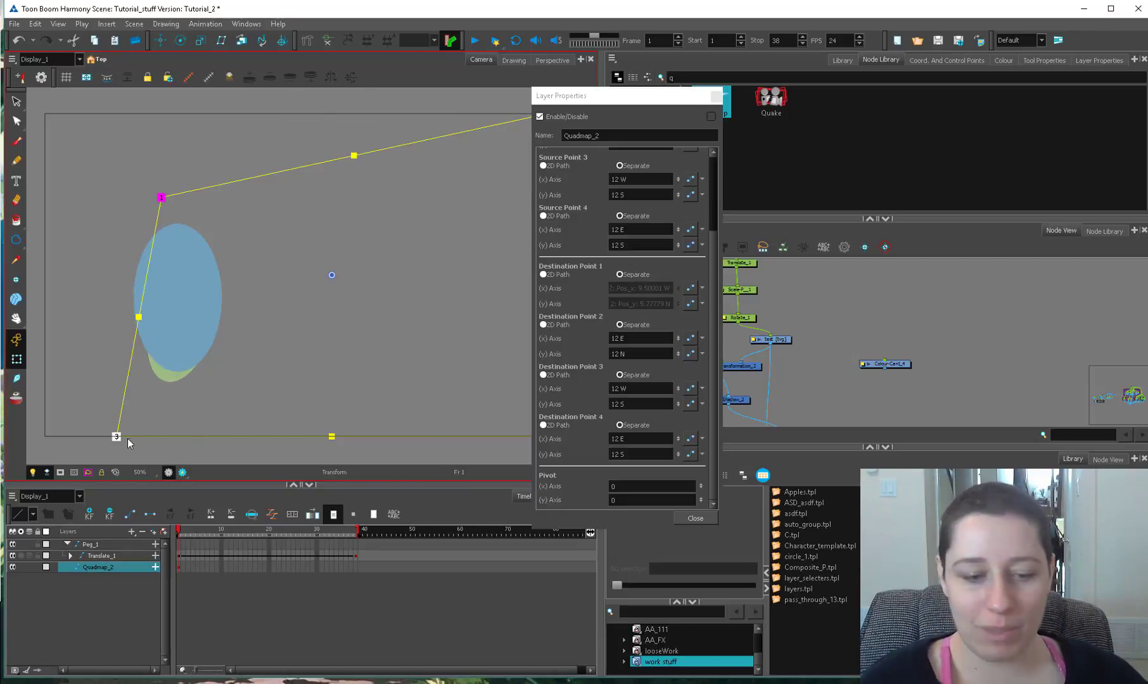
drag(117, 436, 65, 410)
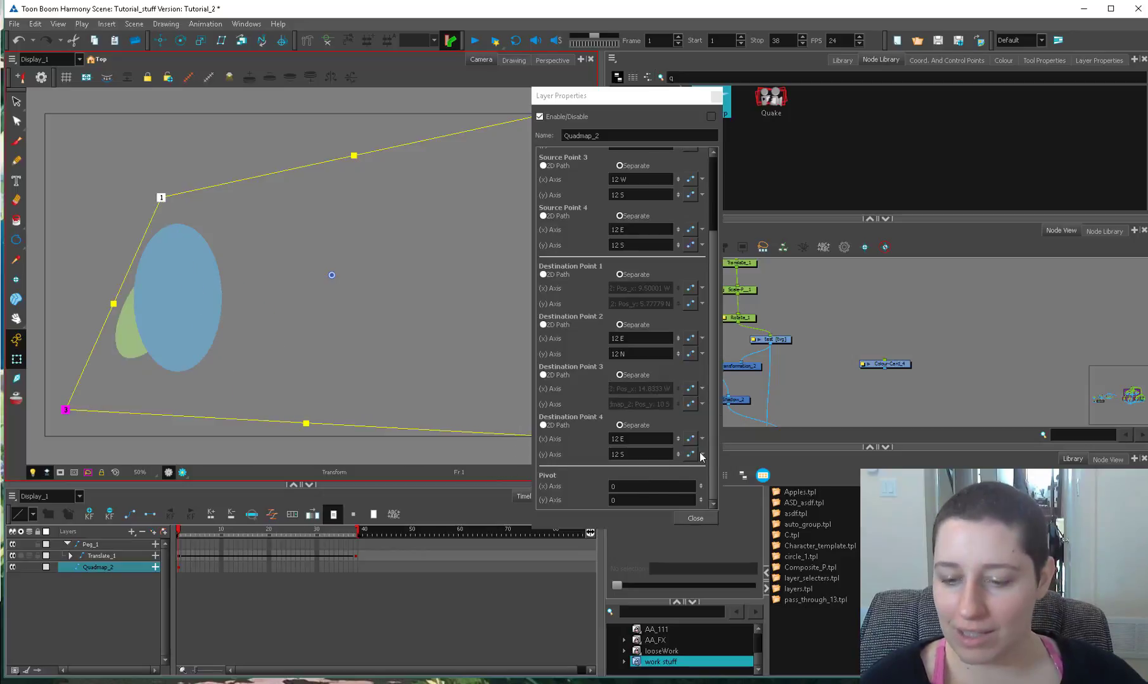
Step: Move Quadmap_2's pivot to about 1.07 W, 2.4 S with the Rotate tool and close the properties
key(alt+3)
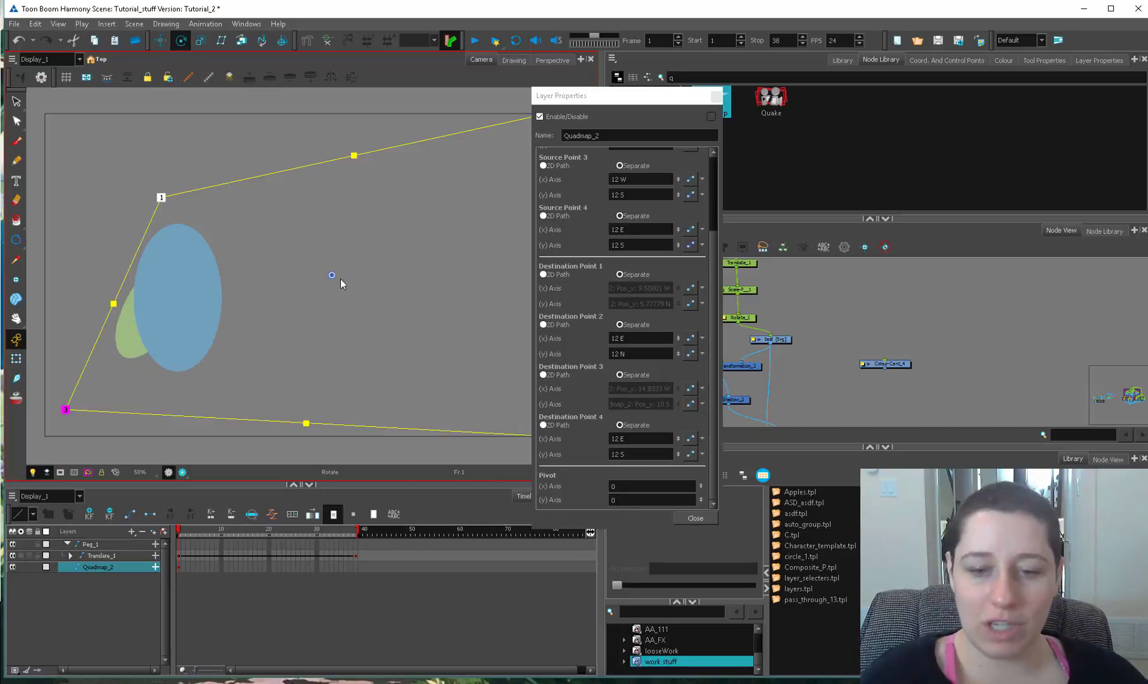
drag(193, 290, 312, 307)
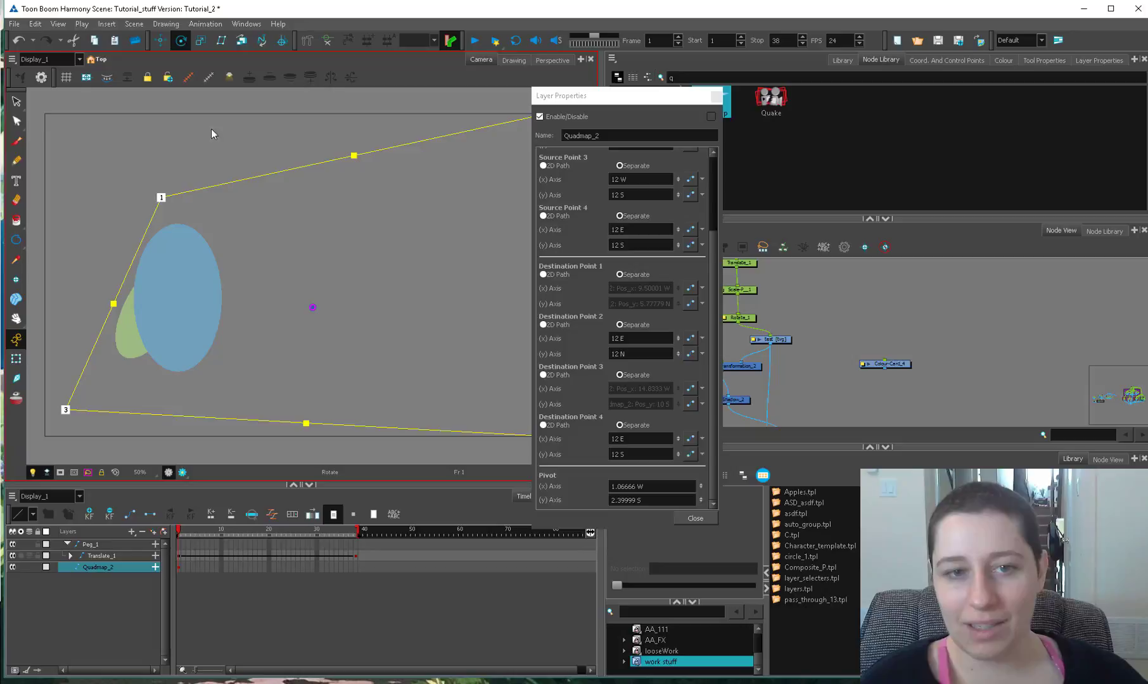
click(682, 519)
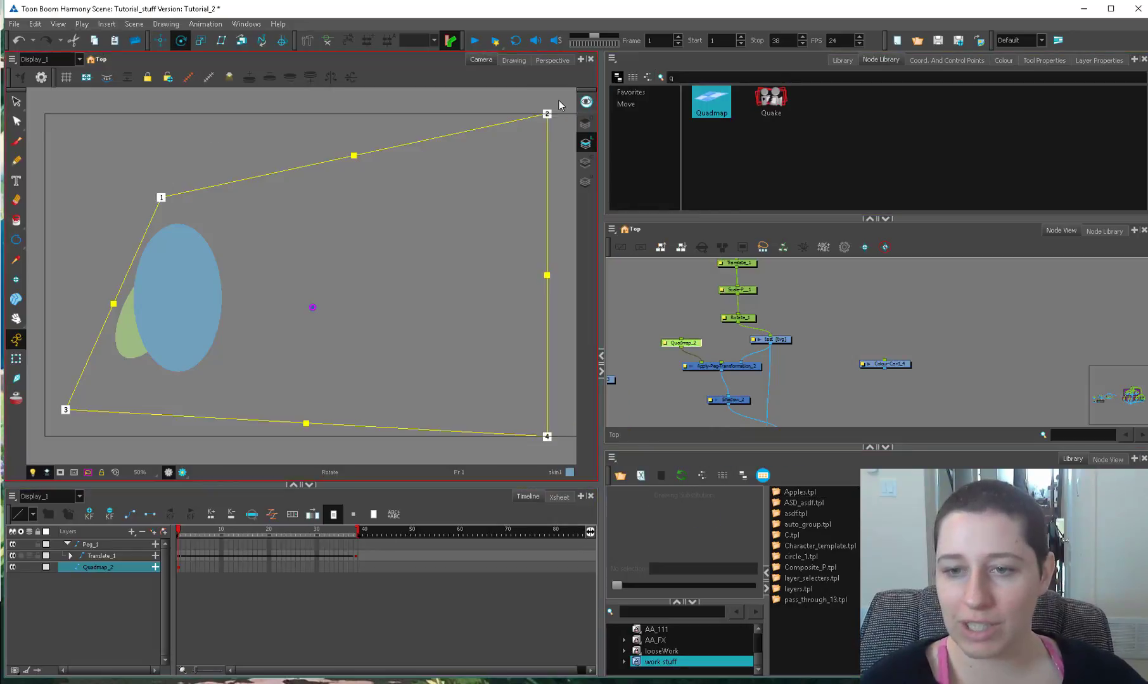
Step: Reshape Quadmap_2's corners and edges into a flattened, slanted quad that casts the shadow onto the ground
drag(545, 114, 531, 201)
drag(346, 199, 466, 252)
drag(282, 252, 298, 316)
drag(305, 425, 326, 415)
drag(298, 316, 228, 303)
Step: At frame 38, raise Quadmap_2's quad to the disc's base and skew its upper and lower edges in opposite directions
drag(180, 534, 384, 529)
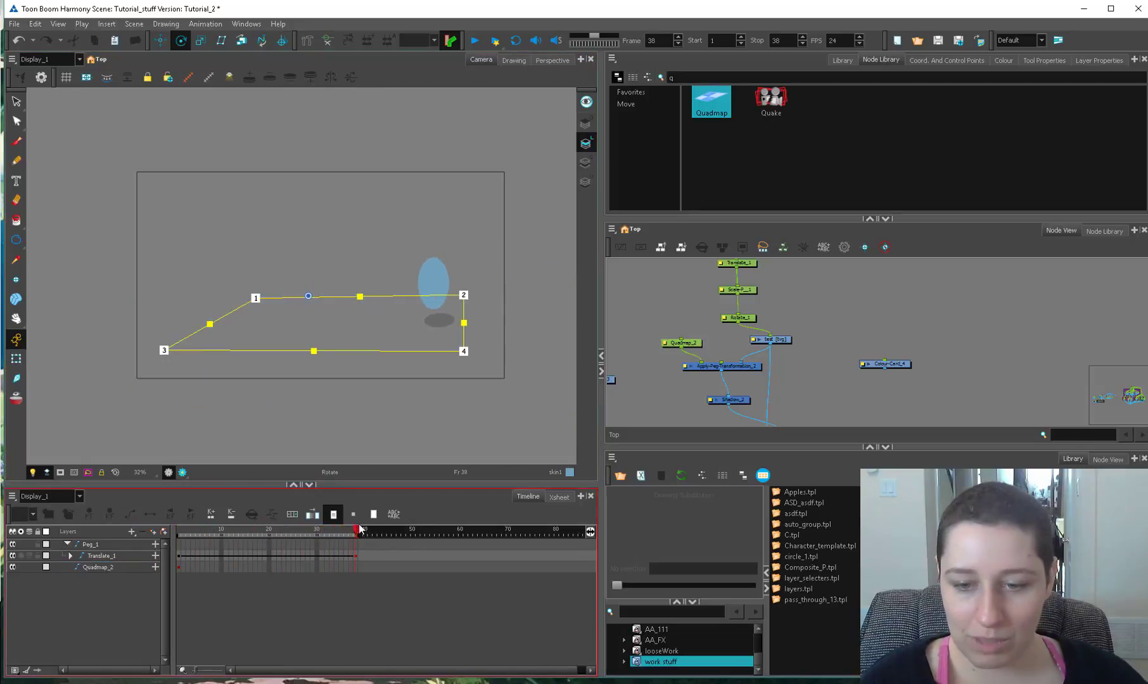
click(314, 352)
drag(314, 352, 310, 335)
mouse_move(369, 533)
mouse_down()
mouse_move(182, 543)
mouse_move(357, 515)
mouse_up()
click(182, 332)
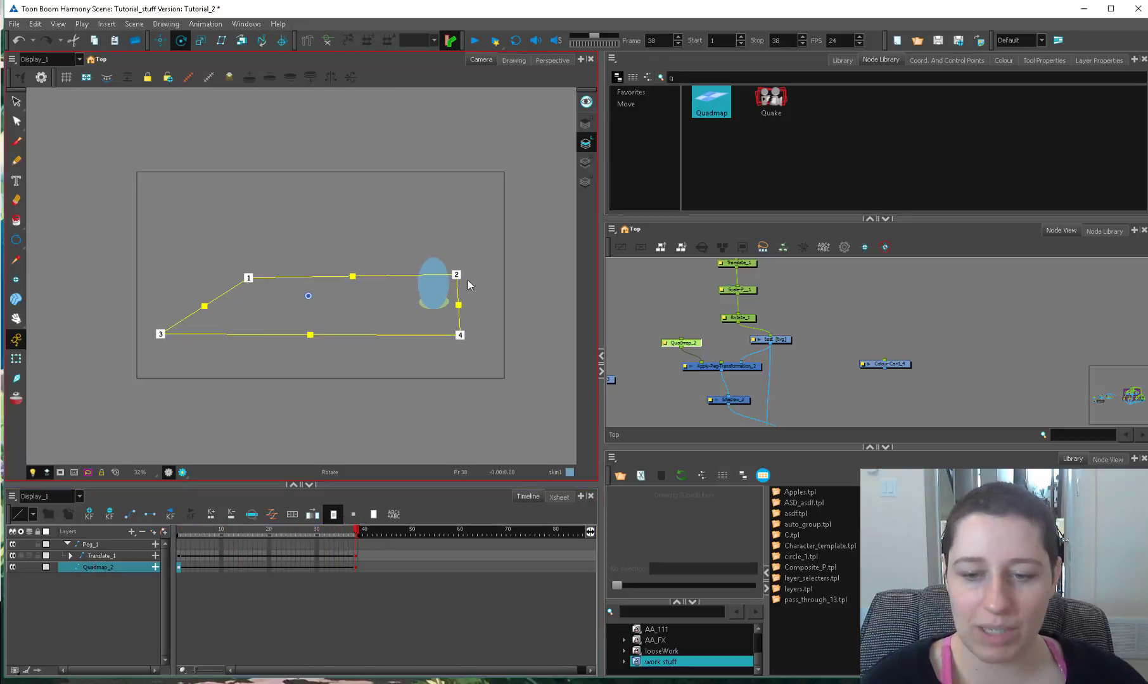
drag(352, 277, 228, 279)
drag(310, 335, 398, 333)
Step: At frame 1, pull Quadmap_2's lower edge down and back to meet the disc's base, and scrub through the animation
drag(351, 531, 179, 531)
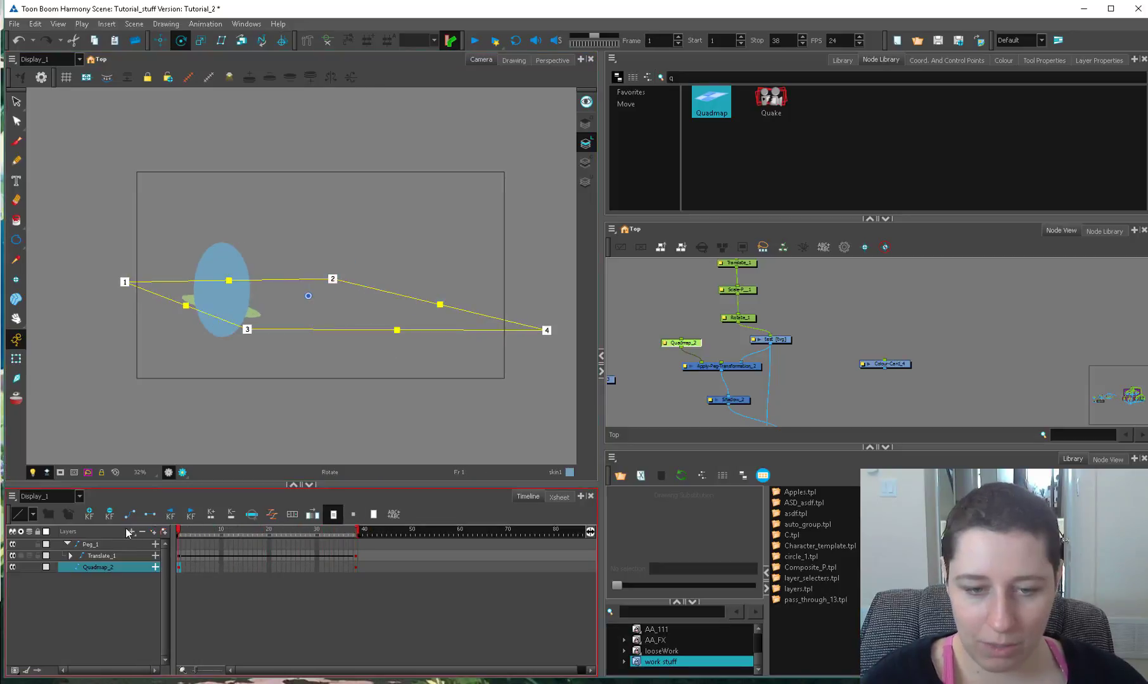
drag(396, 331, 357, 356)
mouse_move(352, 529)
mouse_down()
mouse_move(193, 528)
mouse_move(371, 531)
mouse_up()
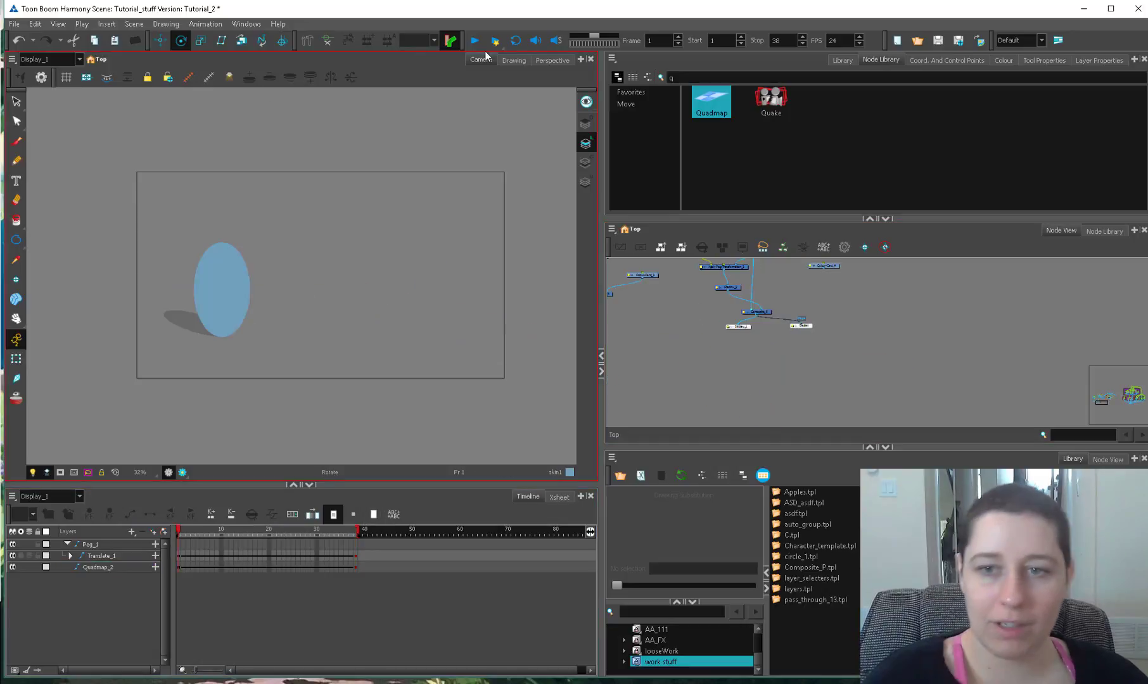
Step: Render and play the animation to review how the cast shadow follows the disc
click(494, 40)
click(606, 379)
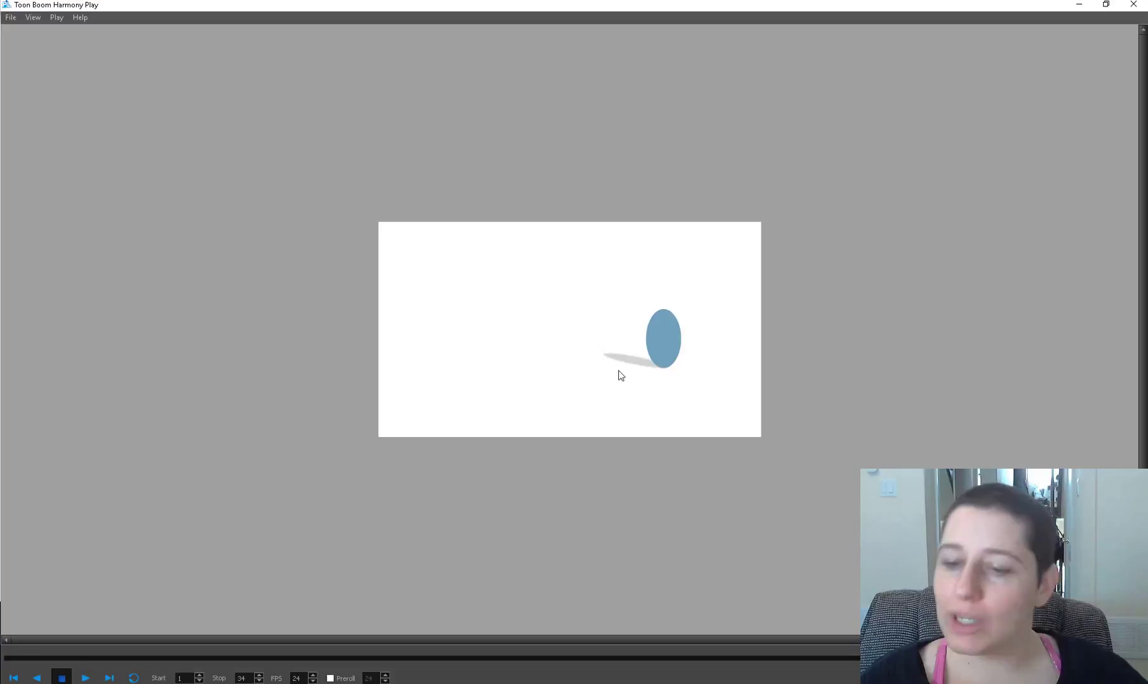
click(1132, 7)
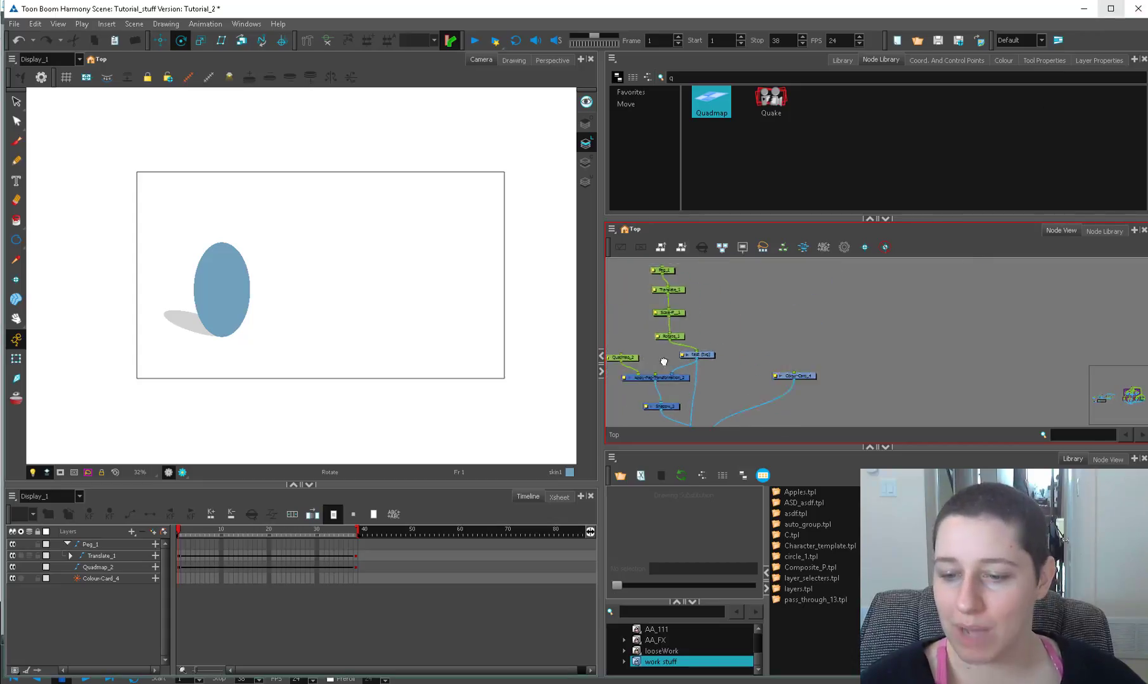
Step: Try lowering Quadmap_2's bottom edge at frame 1 and undo the change
click(700, 359)
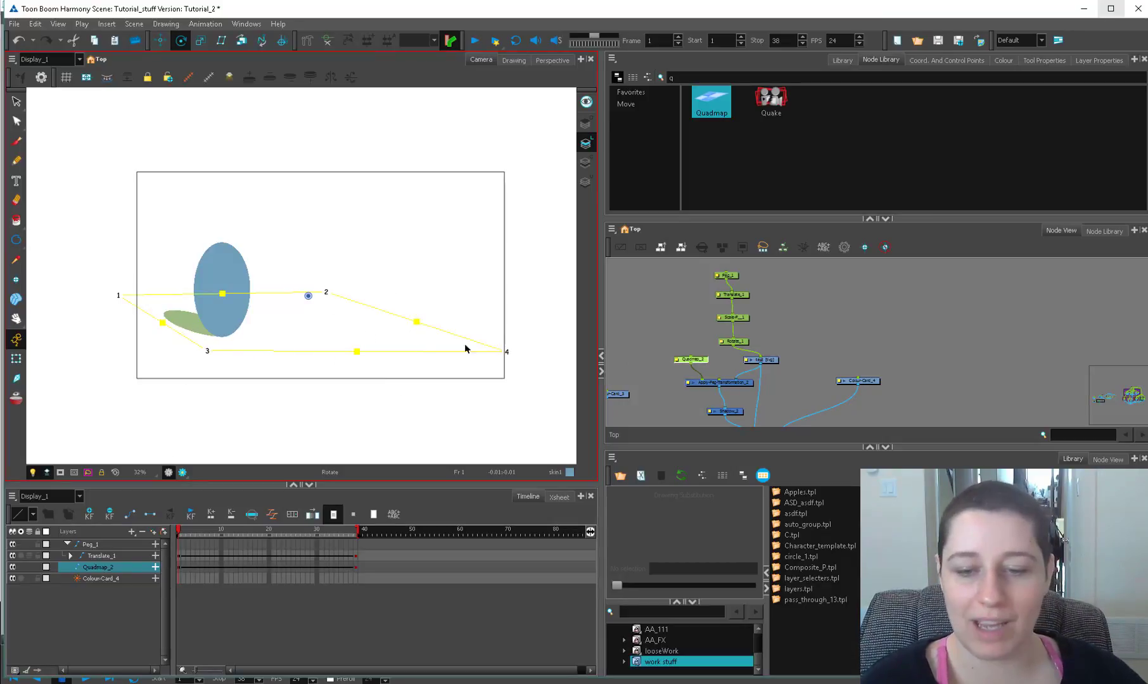
mouse_move(357, 352)
mouse_down()
mouse_move(449, 274)
mouse_move(203, 390)
mouse_move(348, 367)
mouse_up()
key(ctrl+z)
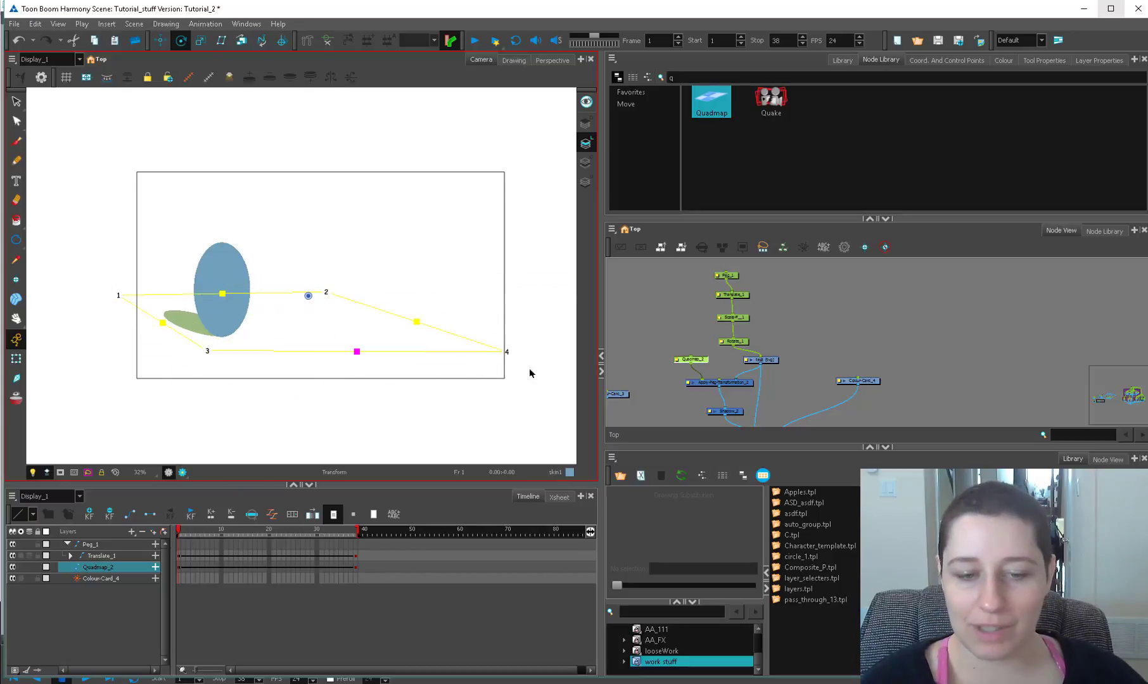
click(627, 362)
Step: Show the rolling wheel example and its Quadmap shadow network
drag(824, 293, 774, 451)
scroll(888, 364, down, 2)
drag(889, 363, 826, 280)
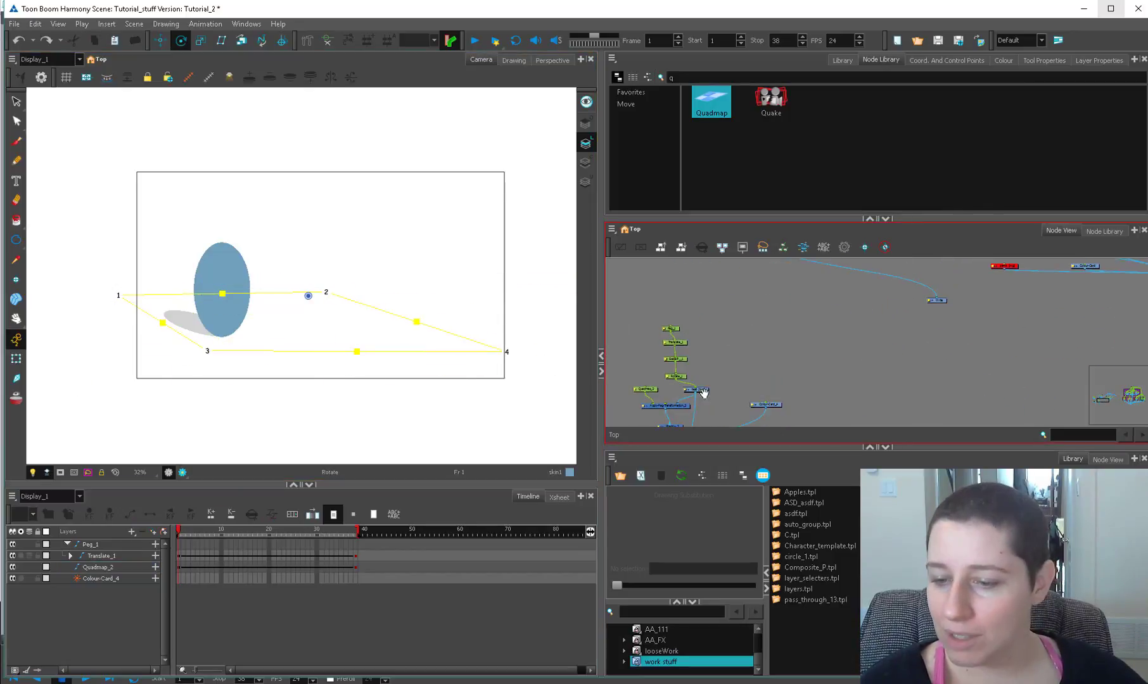
drag(702, 394, 724, 293)
scroll(722, 383, up, 2)
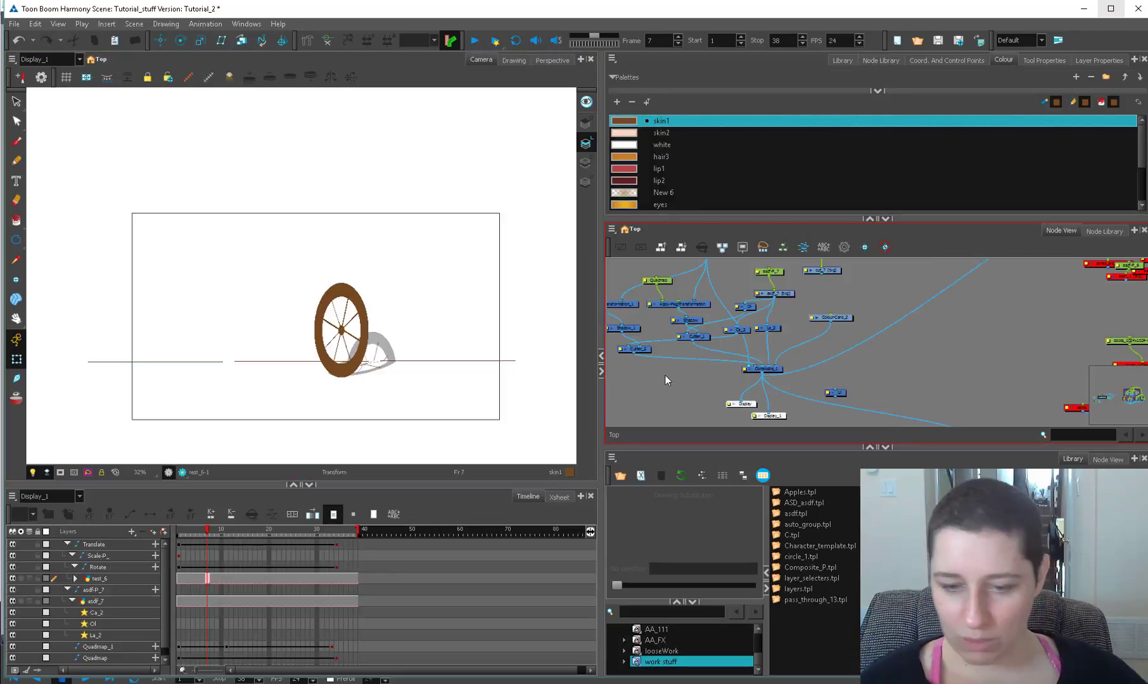
Step: Play the rolling wheel animation from frame 1 and stop at frame 10 for a closer look at the shadow
click(201, 538)
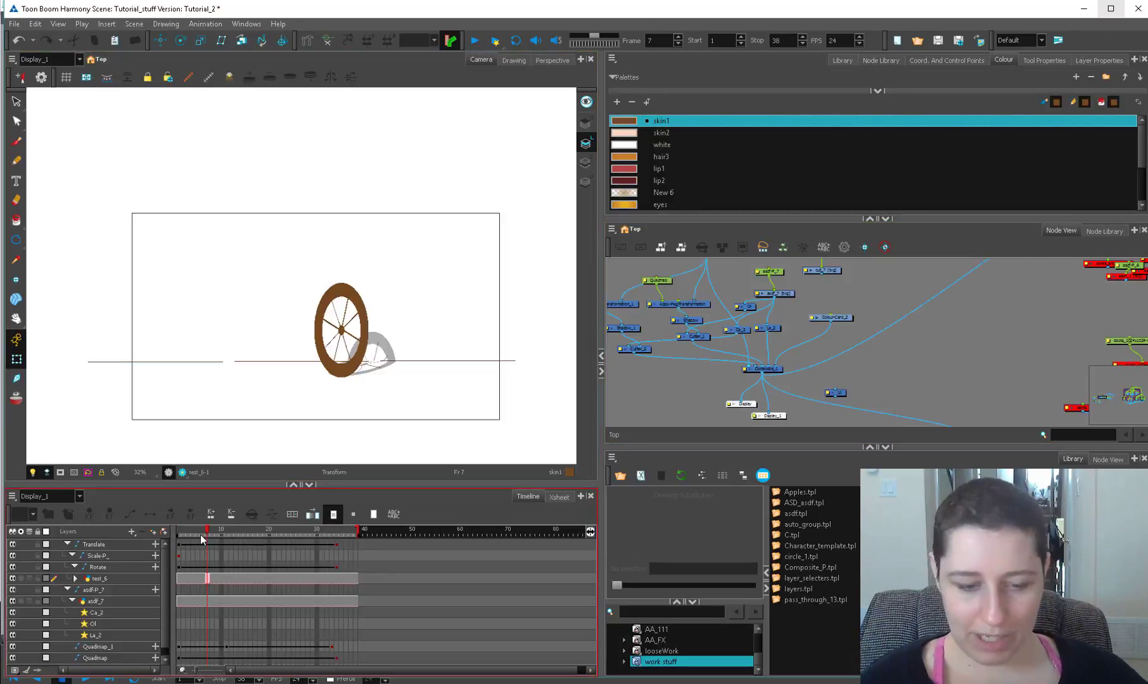
click(178, 540)
click(476, 43)
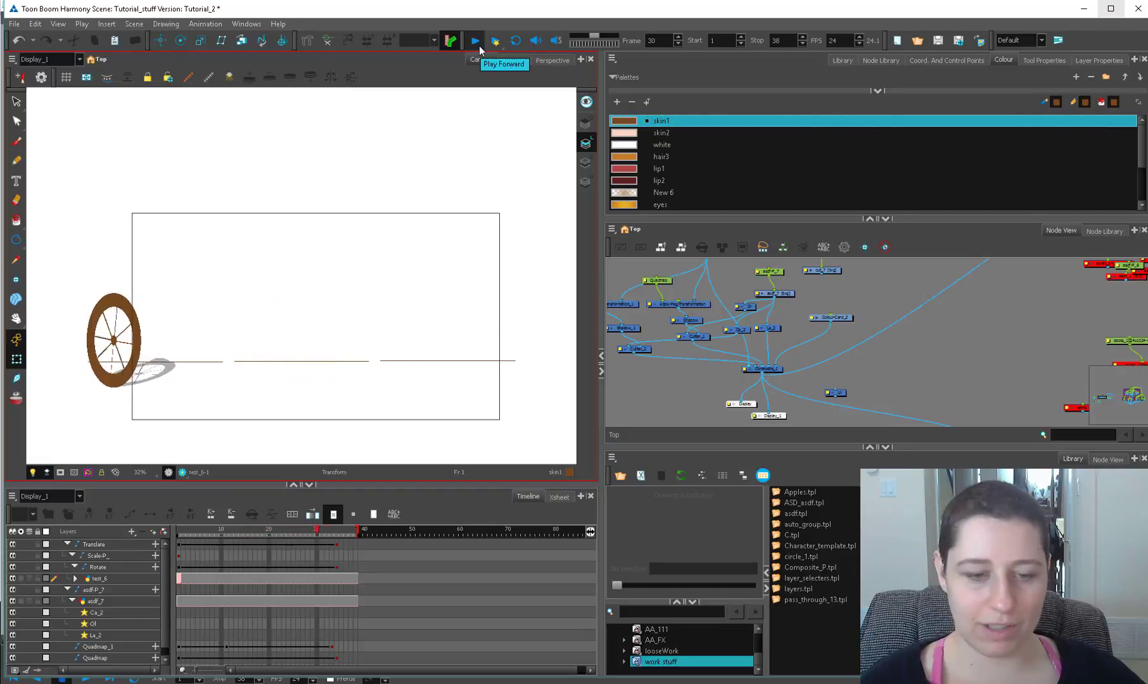
scroll(328, 384, up, 2)
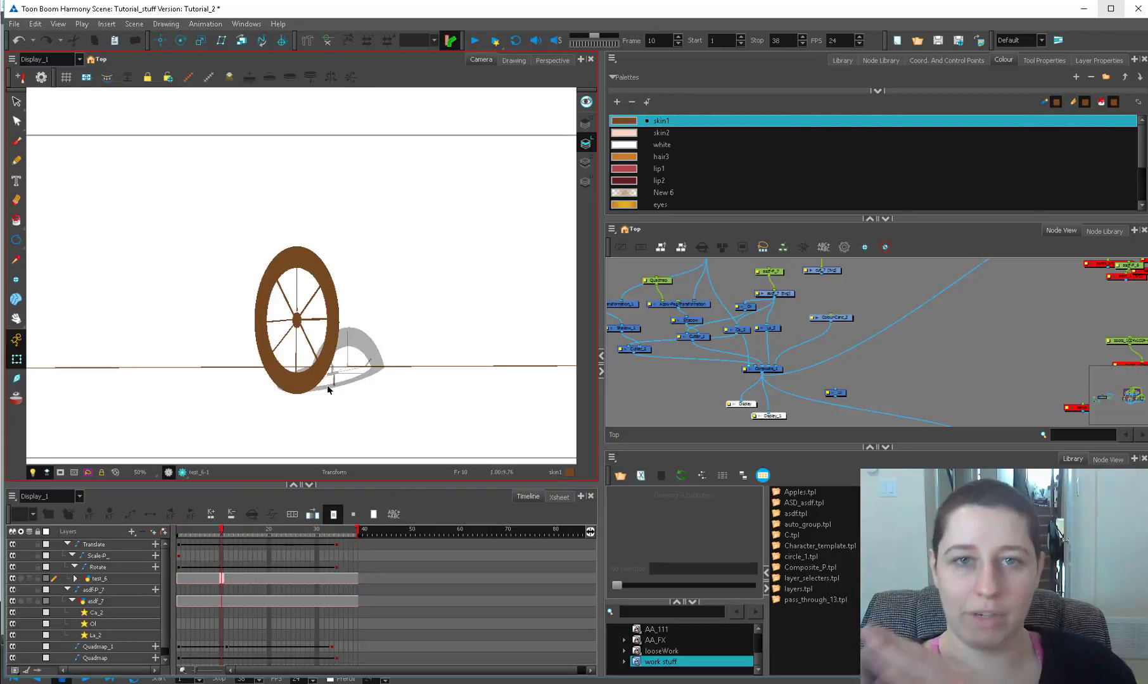
Step: Enlarge the Node View and highlight the wheel drawing test_6 with its pegs to trace its shadow connections
drag(735, 307, 783, 399)
scroll(776, 355, up, 2)
drag(772, 268, 696, 359)
drag(813, 216, 817, 136)
scroll(800, 293, down, 2)
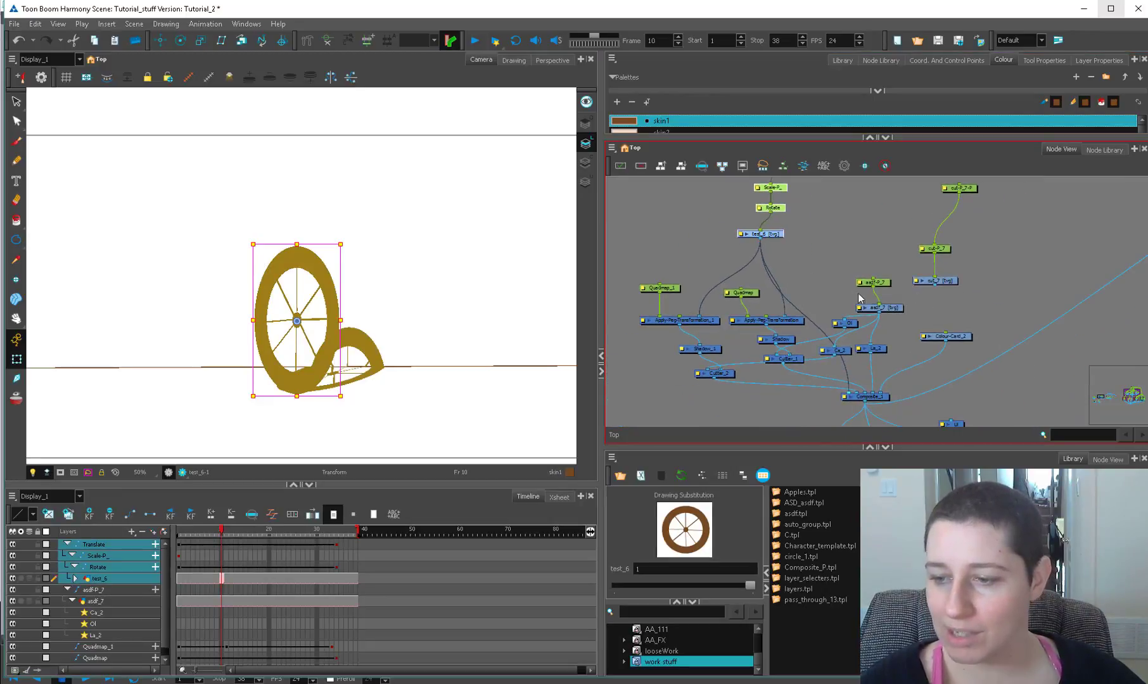
scroll(851, 395, up, 2)
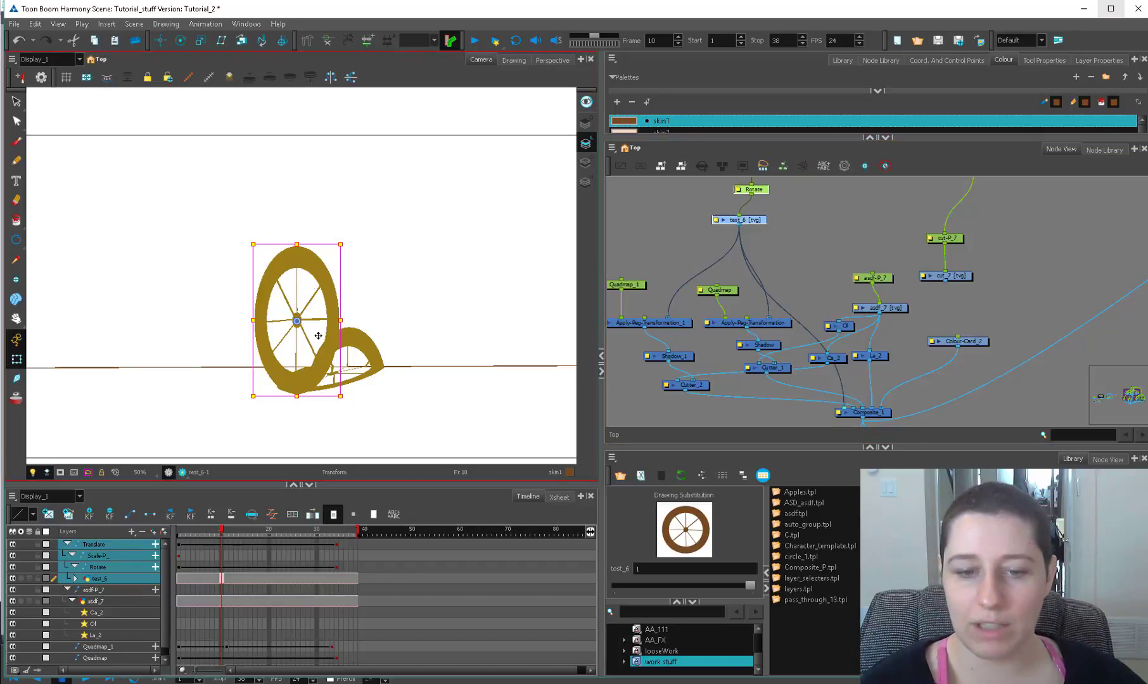
Step: Highlight the ground shadow's node branch and show the Quadmap peg's control points in the camera view
drag(796, 277, 727, 374)
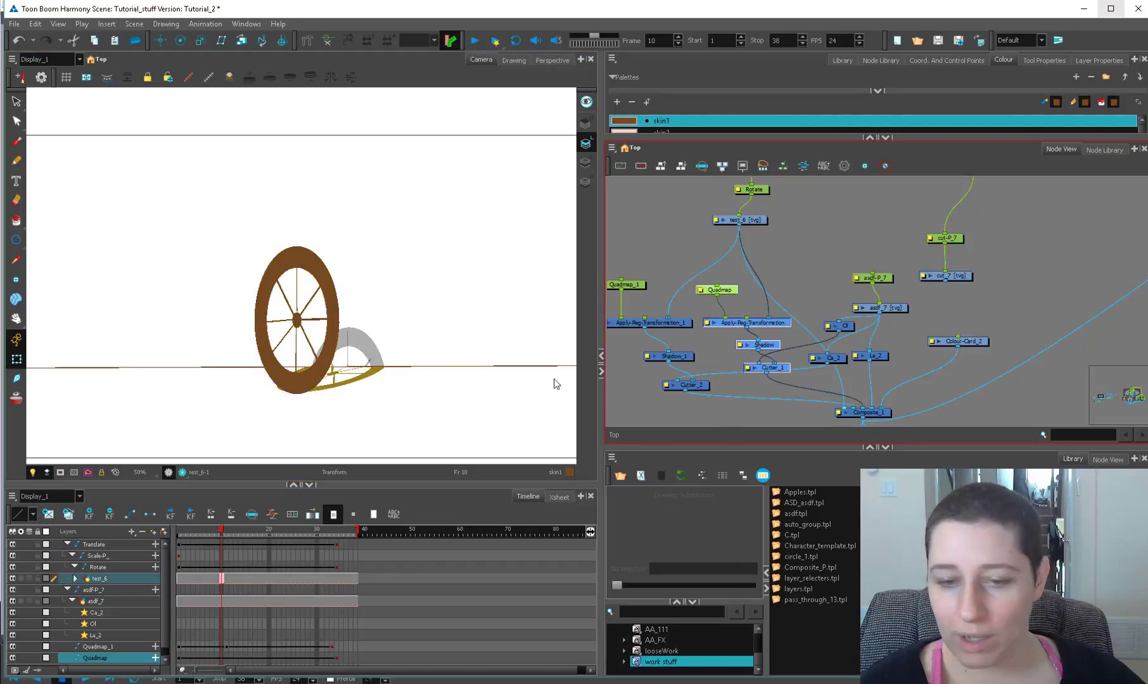
click(700, 316)
click(716, 290)
key(shift+F11)
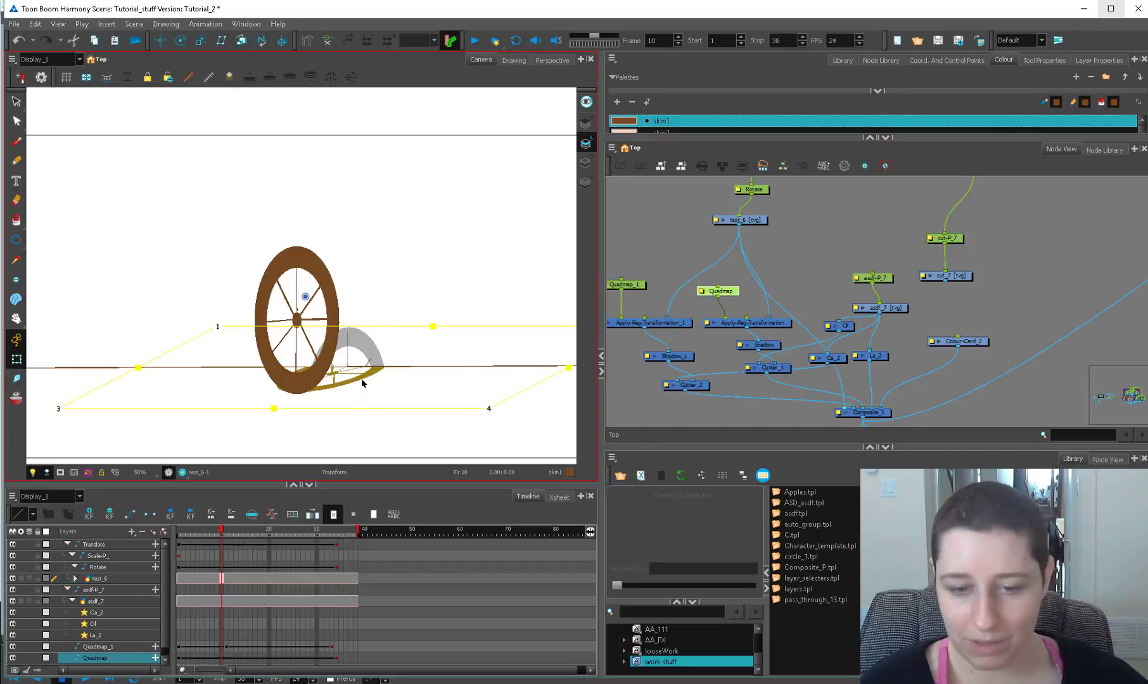
drag(194, 529, 221, 529)
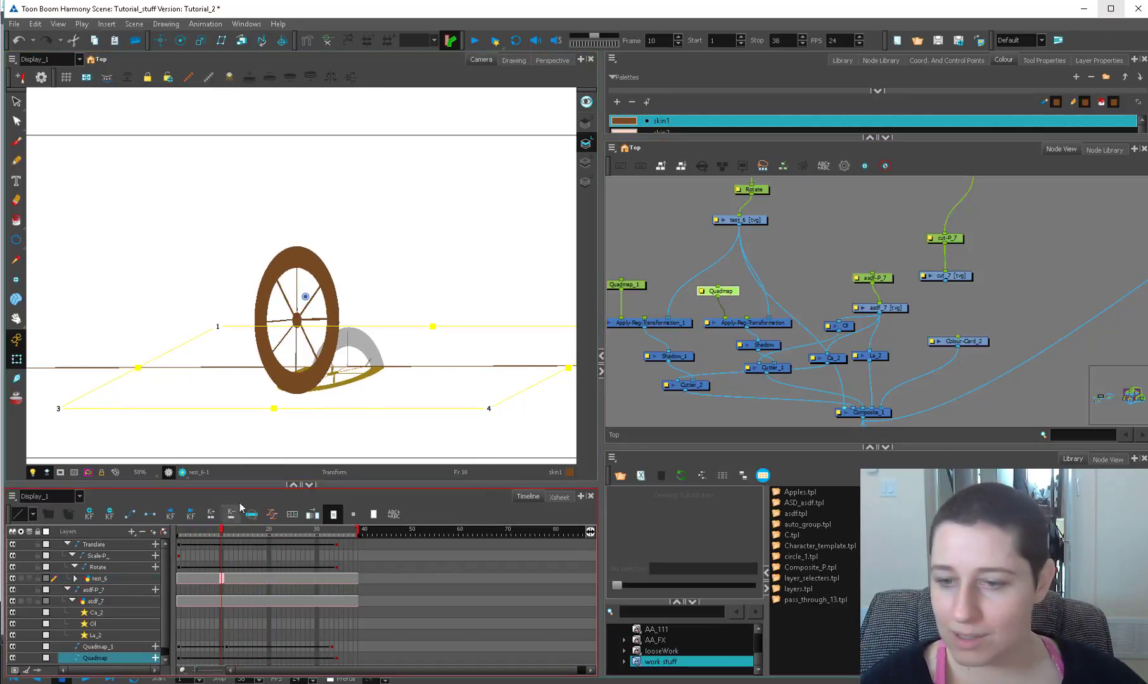
Step: Highlight the upright shadow's nodes and show Quadmap_1's control points with its full quad in view
click(655, 268)
click(339, 343)
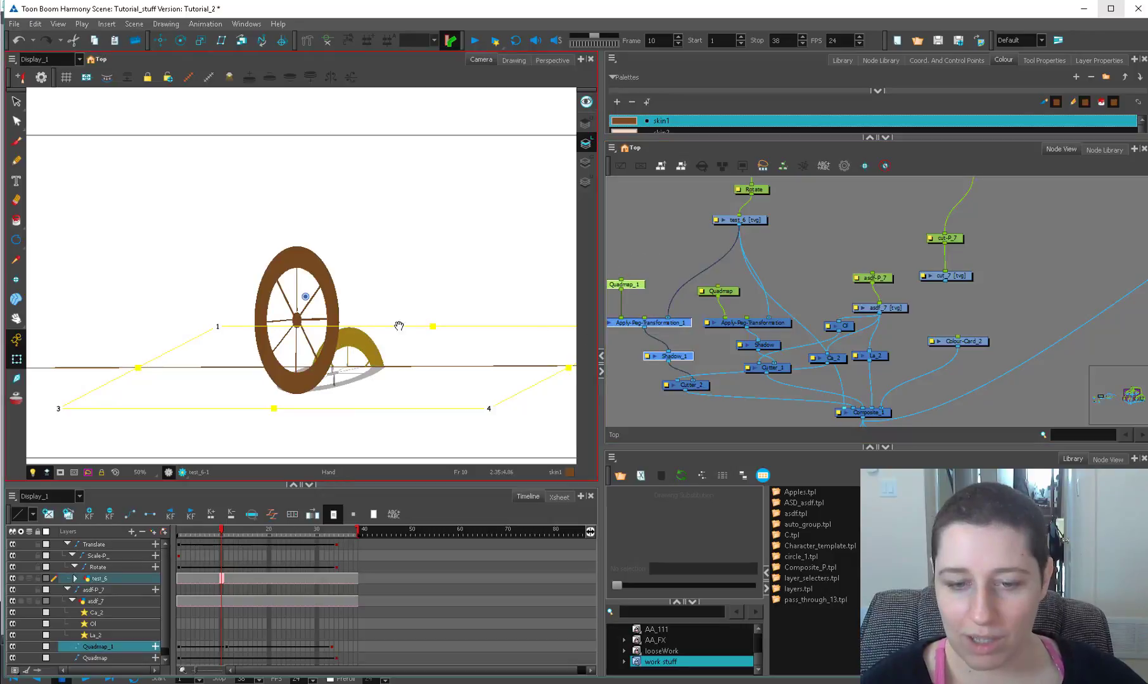
drag(398, 326, 433, 316)
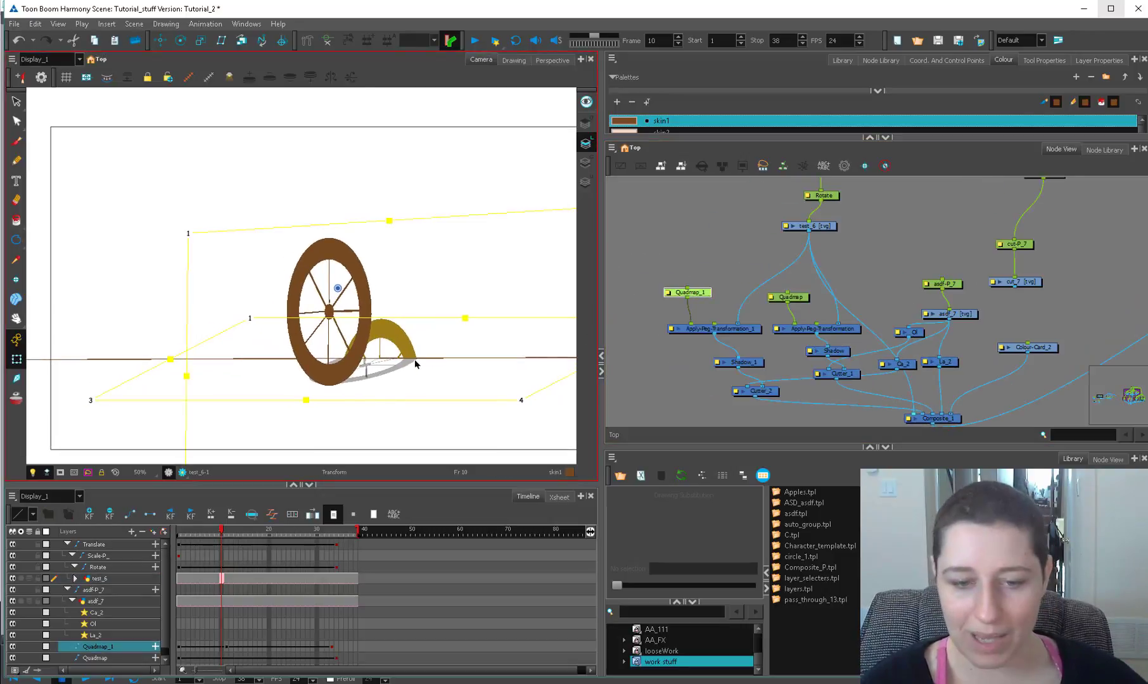
key(1)
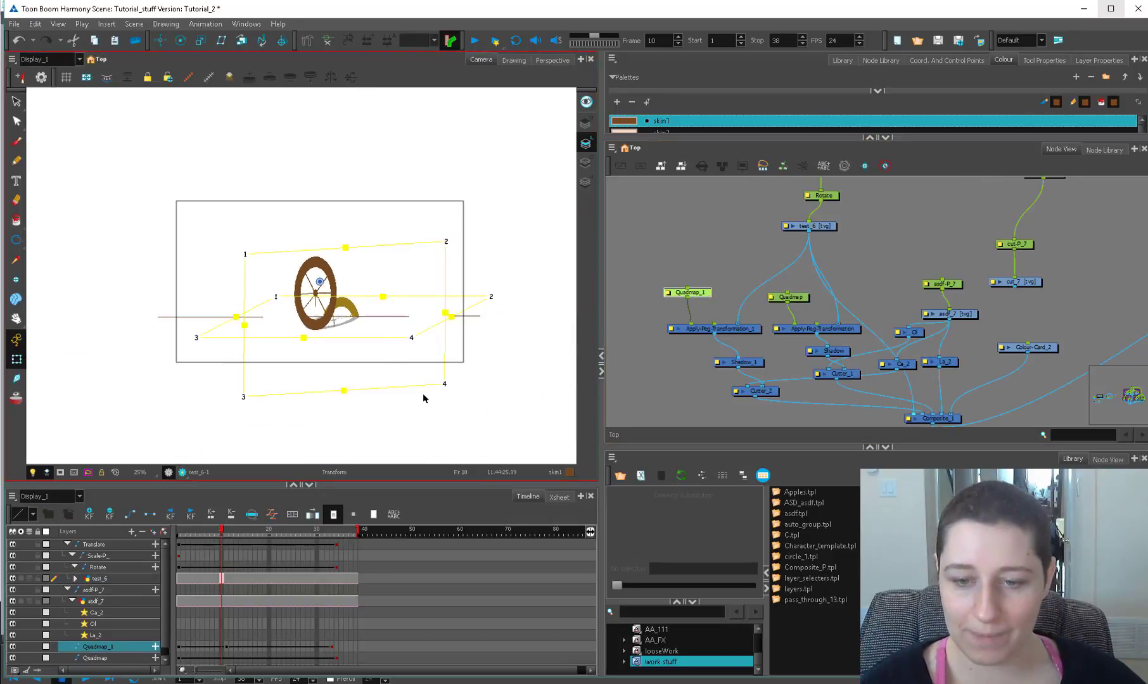
key(2)
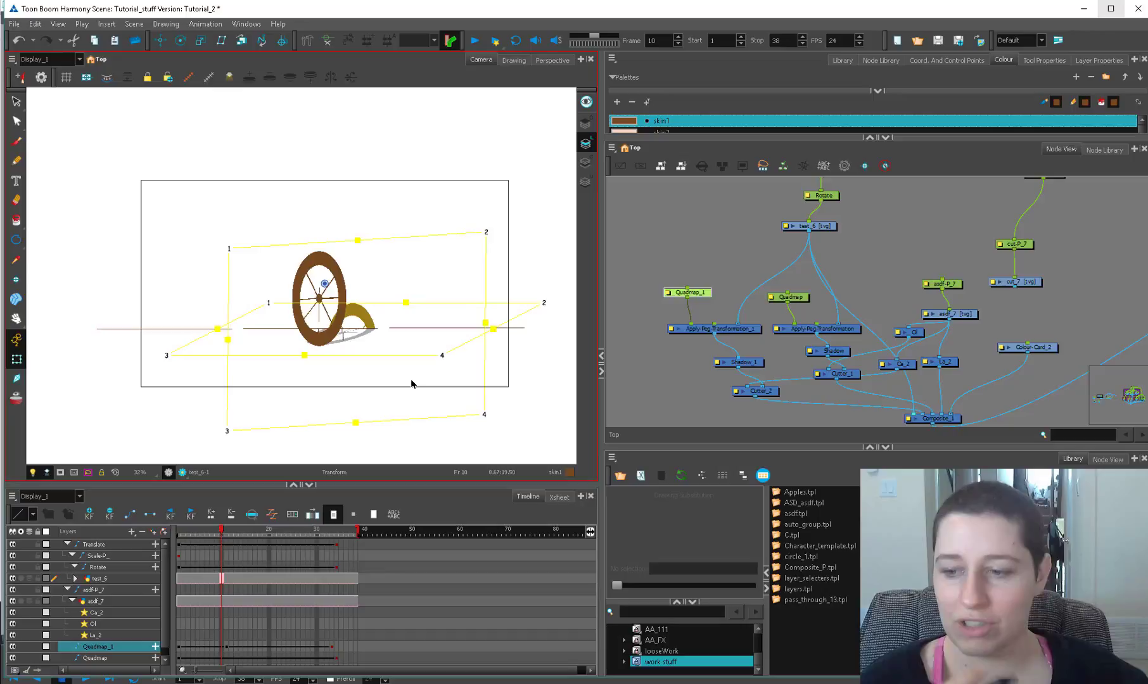
Step: Move the asdf_7 drawing and its asdf-P_7 peg higher in the node network
drag(983, 328, 944, 279)
mouse_move(948, 284)
mouse_down()
mouse_move(943, 264)
mouse_move(962, 281)
mouse_up()
click(964, 264)
Step: Examine the asdf_7 matte shapes on the Overlay Art and Colour Art layers with the Select tool
key(alt+s)
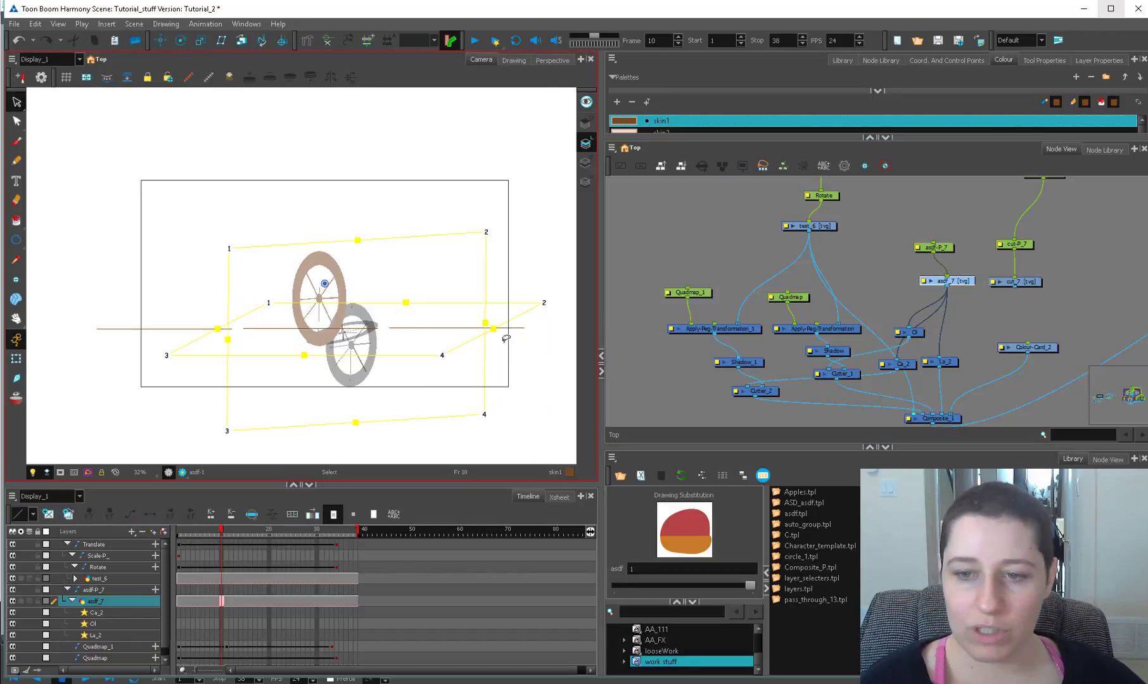
key(2)
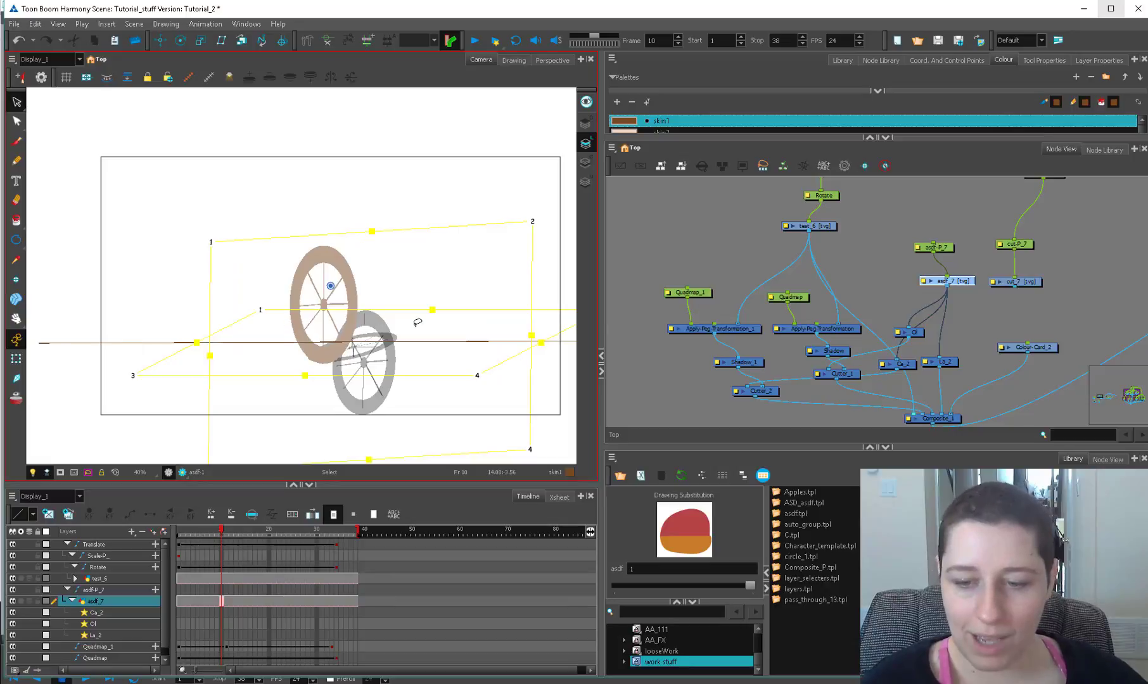
click(582, 122)
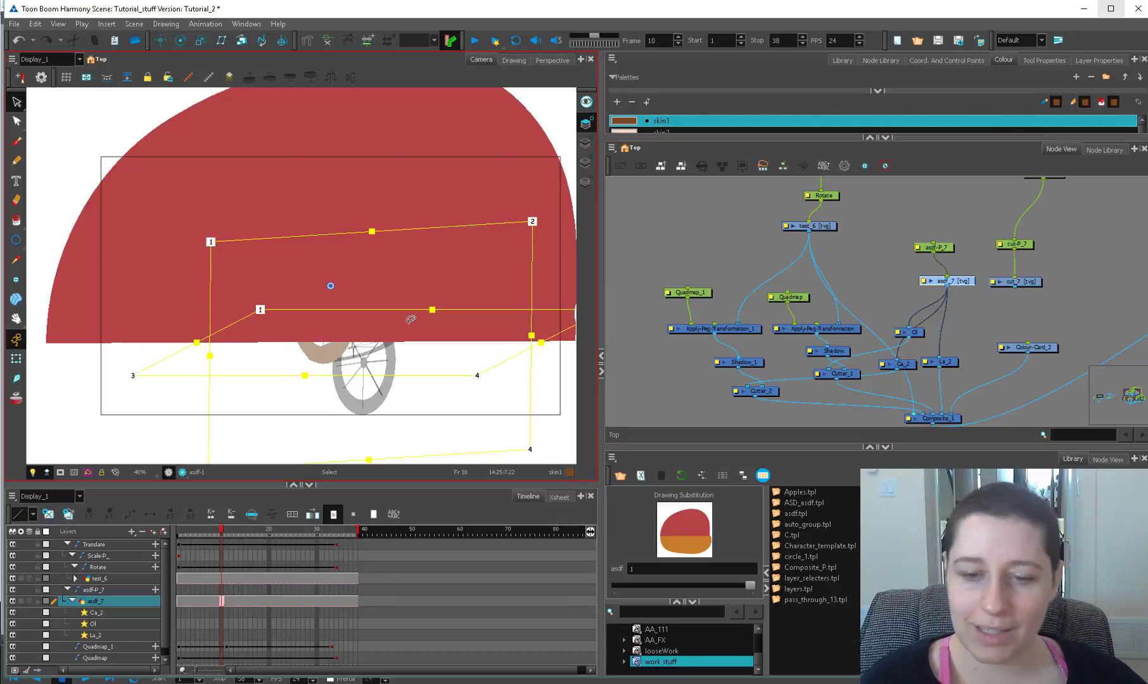
click(584, 164)
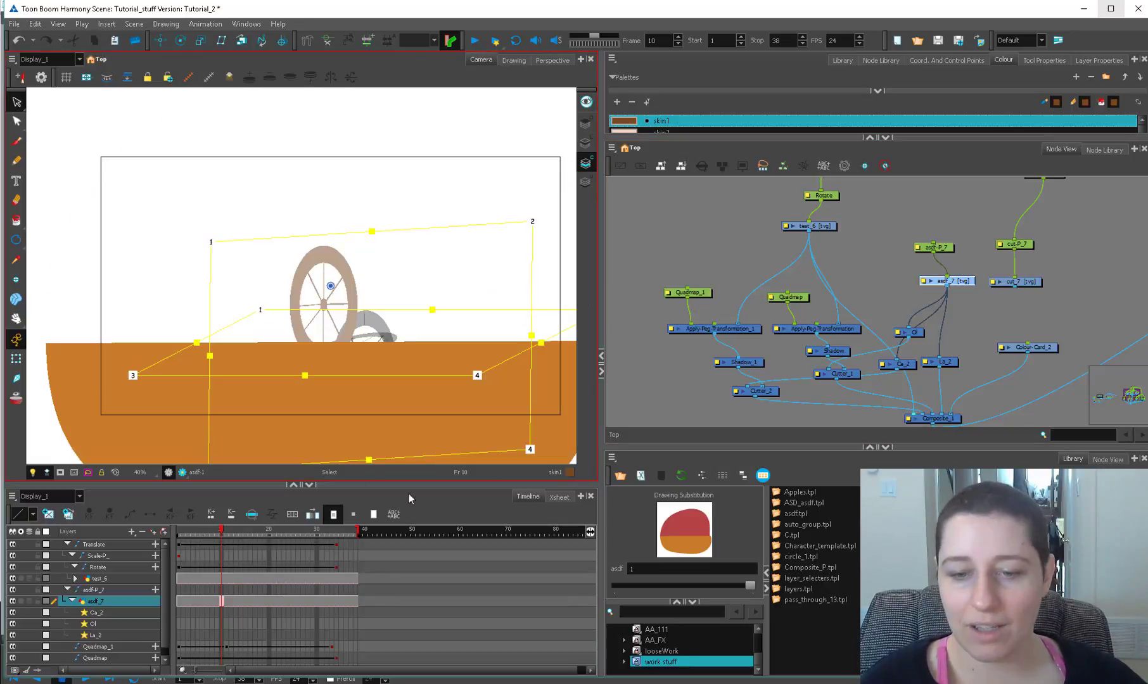
Step: Return to the Transform tool and shift the Cutter_2 and Cutter_1 nodes slightly lower in the network
click(15, 361)
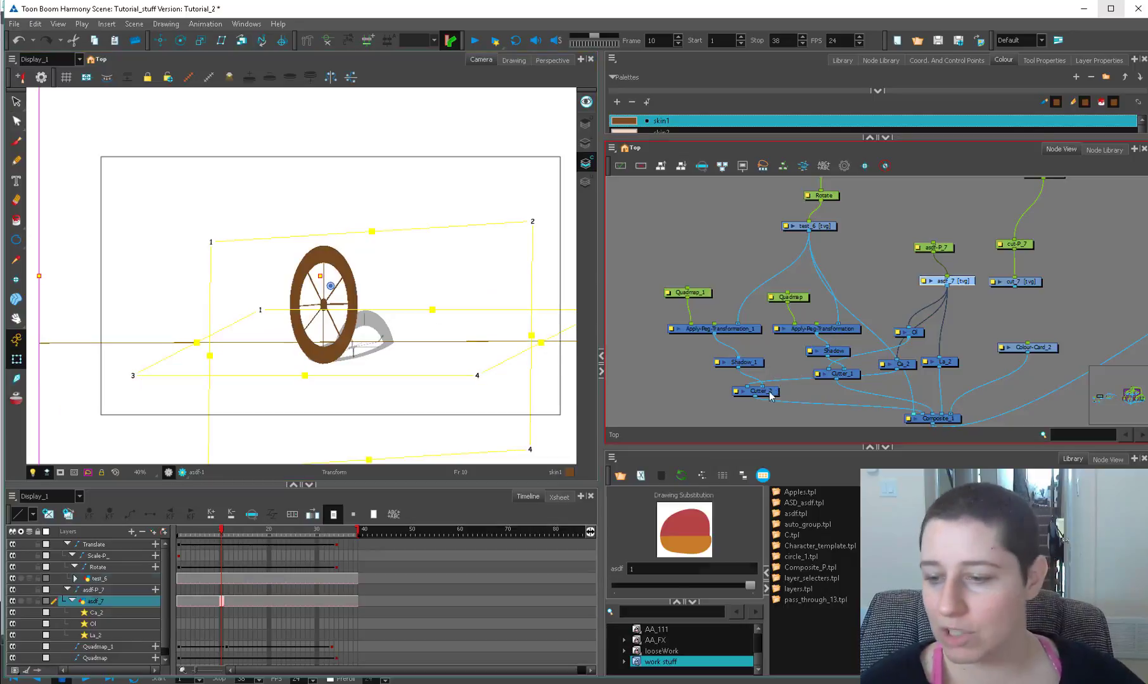
drag(768, 391, 768, 396)
drag(853, 376, 849, 390)
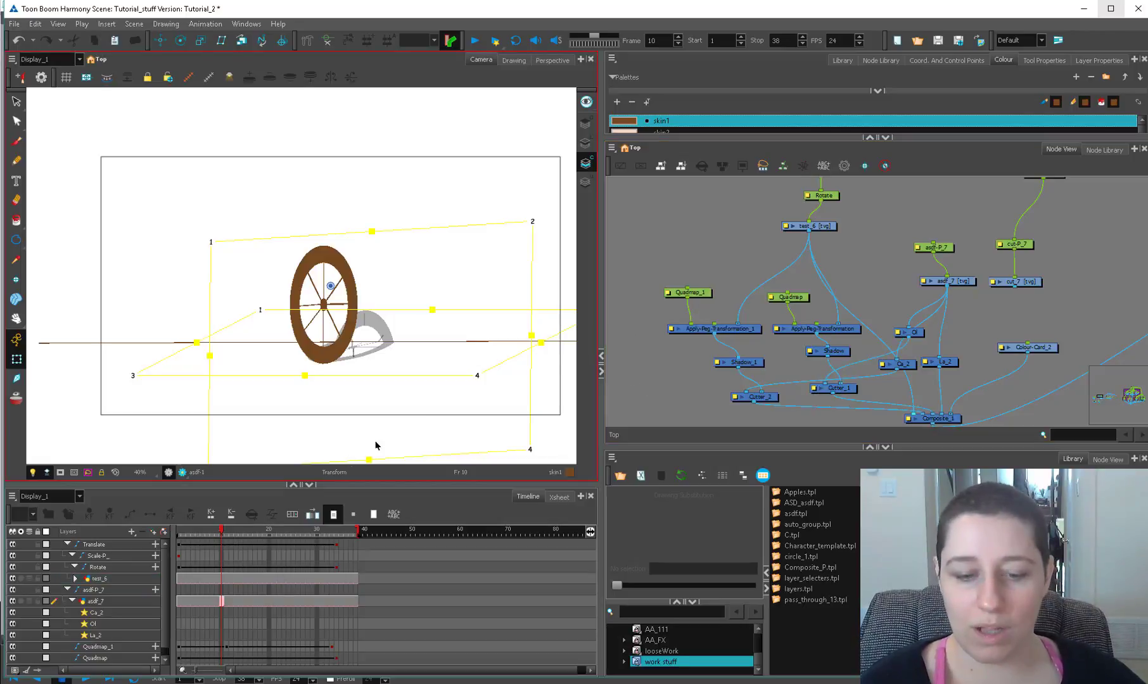
Step: At frame 10, move the wheel up and to the left with its Translate peg to test the cast shadows
drag(852, 263, 791, 347)
click(775, 230)
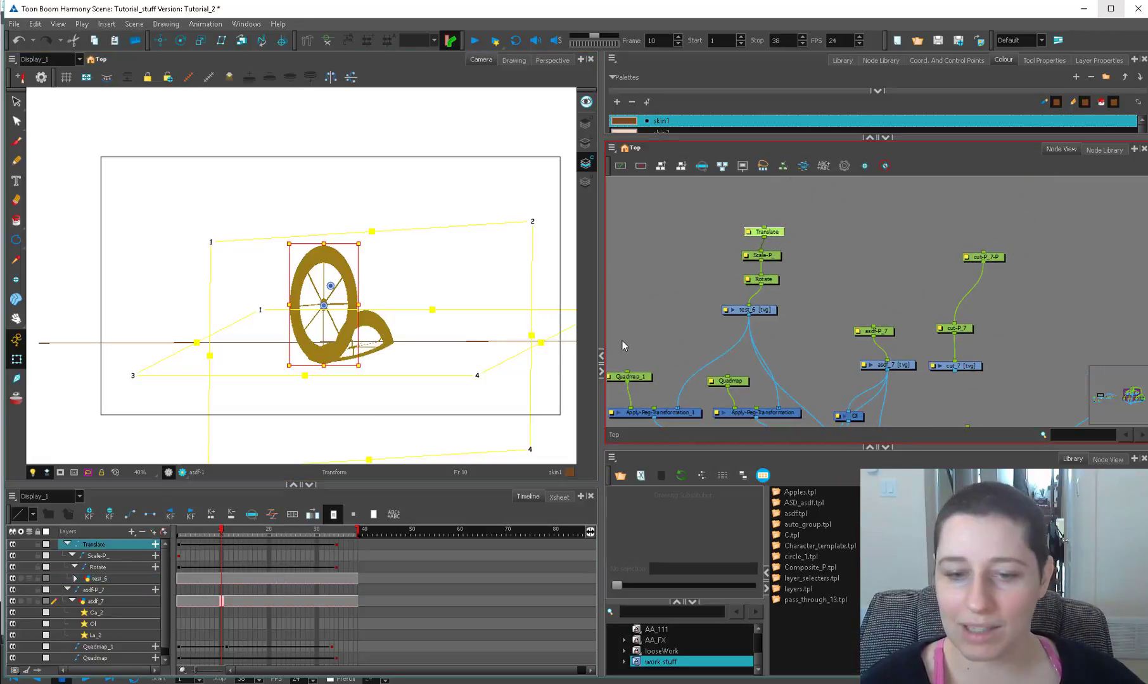
drag(321, 312, 259, 275)
scroll(319, 344, up, 1)
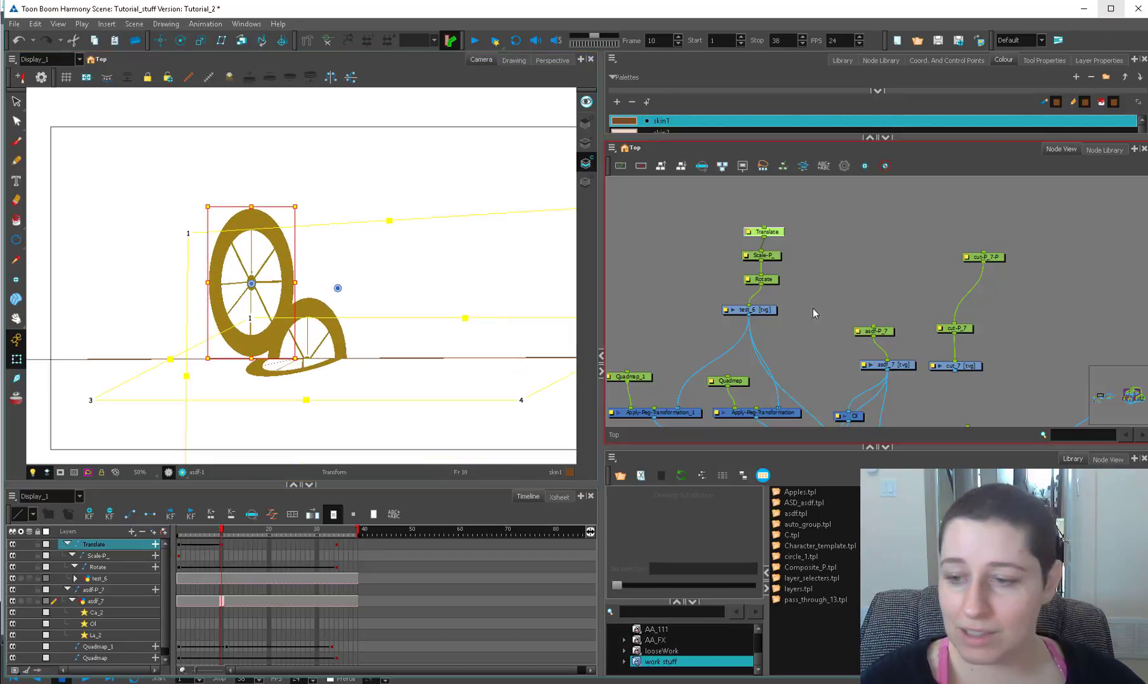
Step: Nudge the far edge of the ground shadow's Quadmap slightly to the right and deselect everything
drag(464, 318, 476, 317)
key(Escape)
key(1)
key(1)
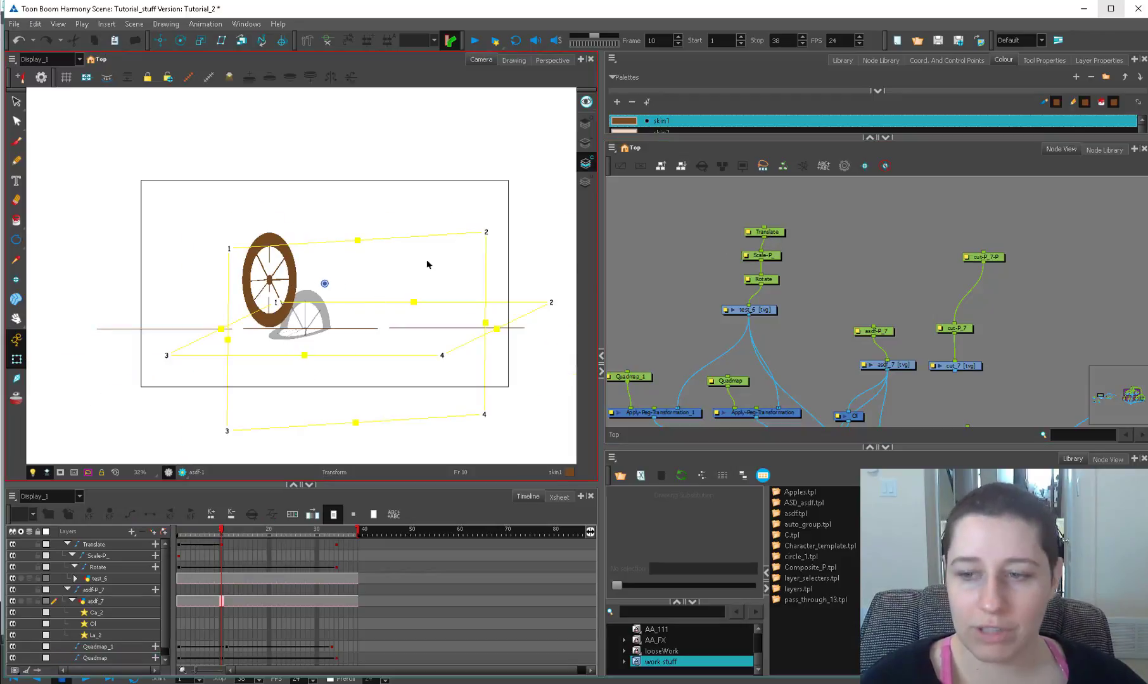
Step: Move the wheel to the right and slightly down with its Translate peg at frame 10
click(269, 285)
drag(271, 285, 370, 305)
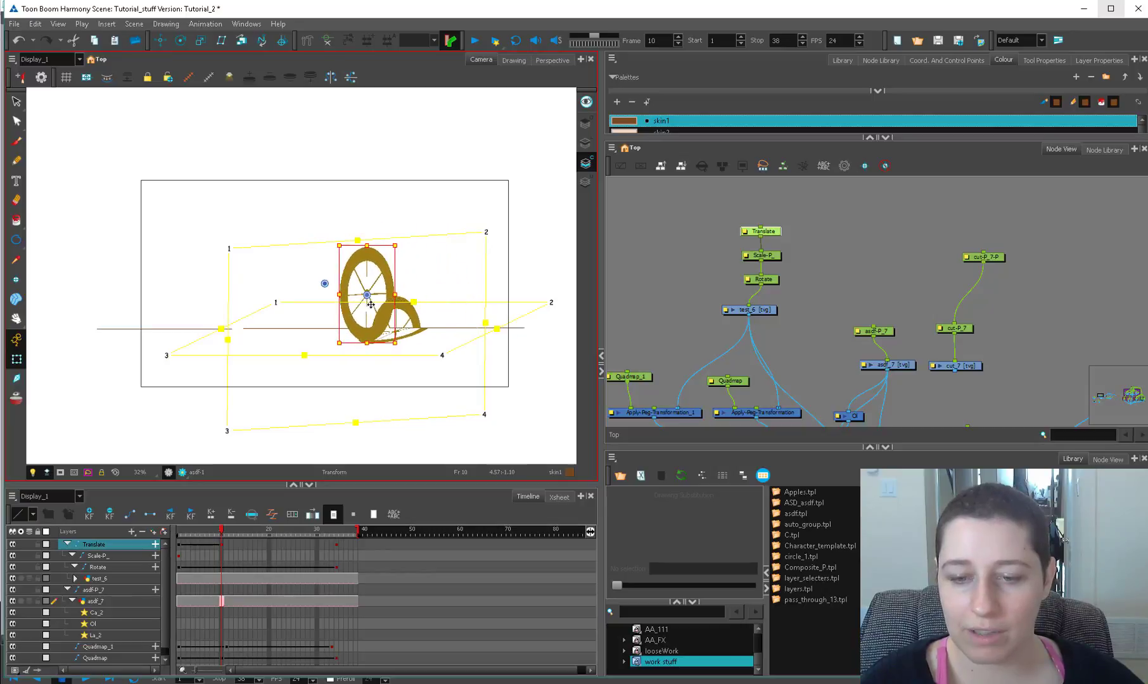
scroll(371, 305, up, 1)
Step: Render all the scene's frames again and play back the rolling wheel with its shadows
click(425, 311)
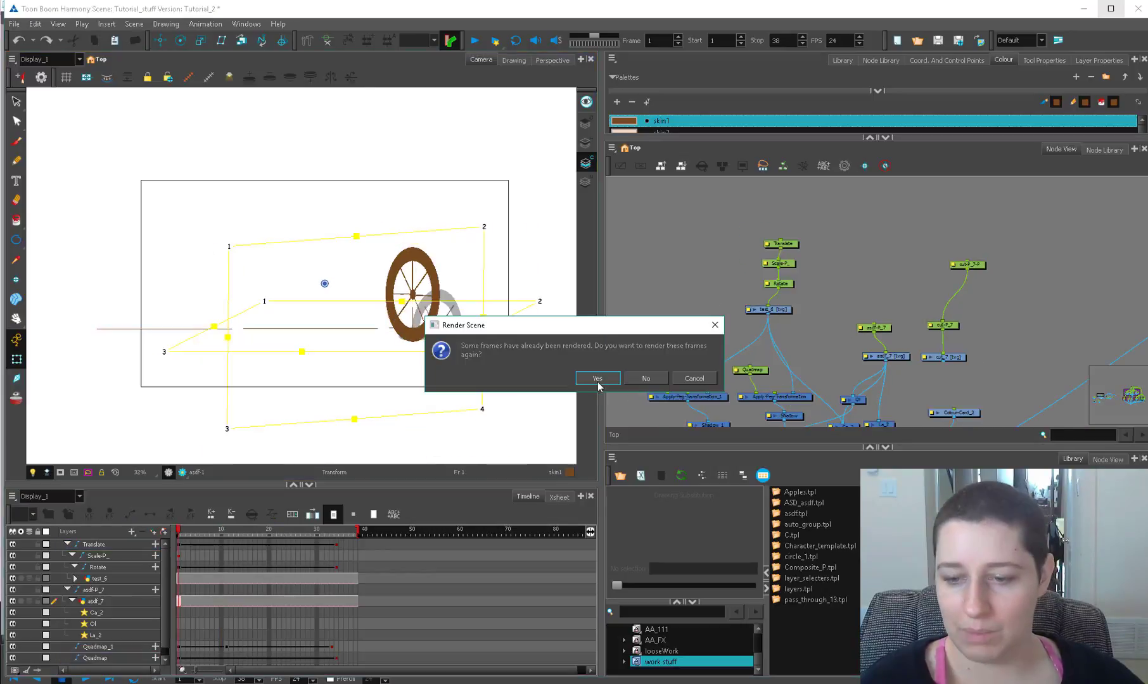
click(596, 380)
click(85, 678)
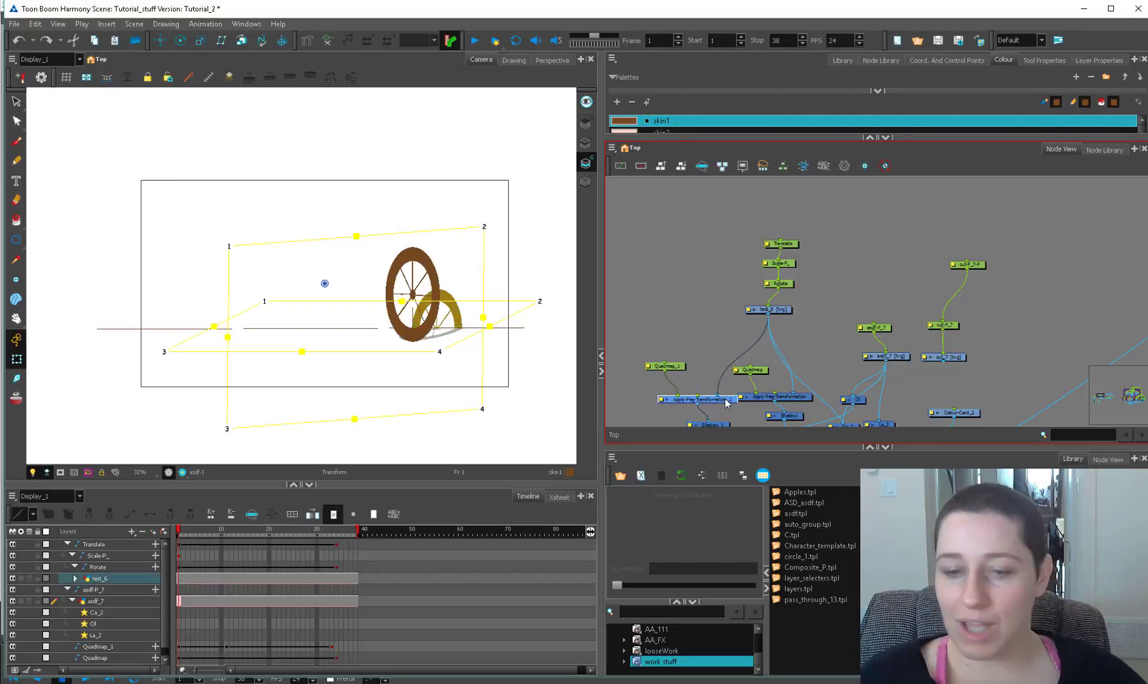
Step: Reposition Apply-Peg-Transformation_1 and Quadmap_1 slightly in the node network, and scrub the animation to frame 12
drag(725, 403, 723, 403)
key(Escape)
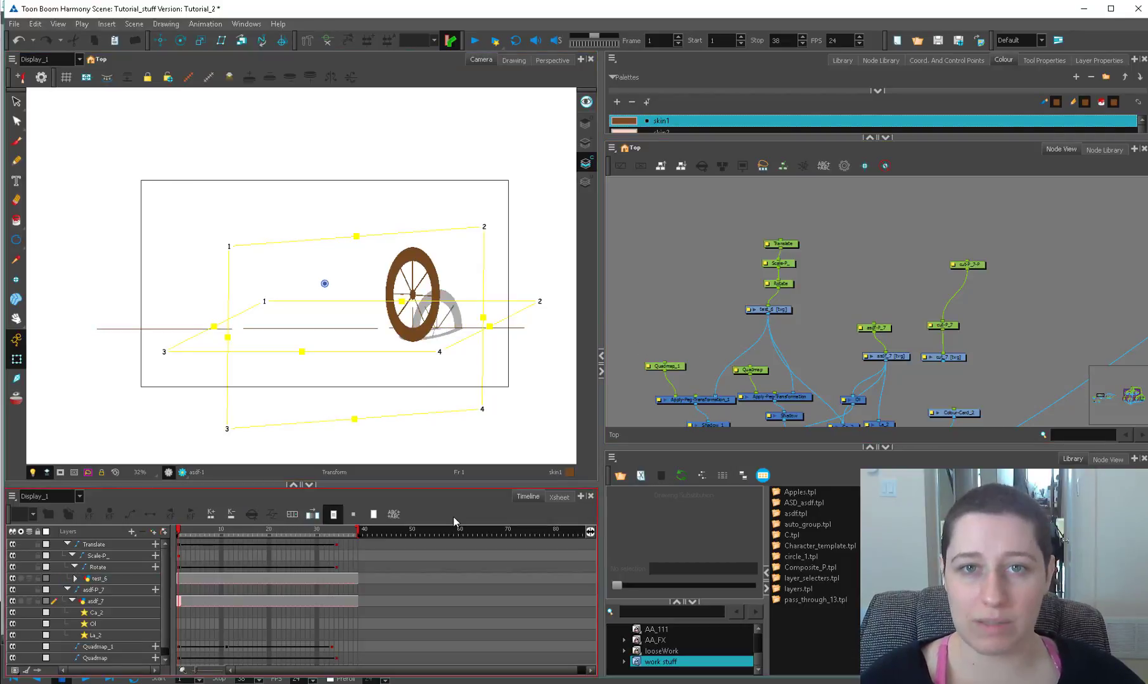
drag(722, 404, 720, 404)
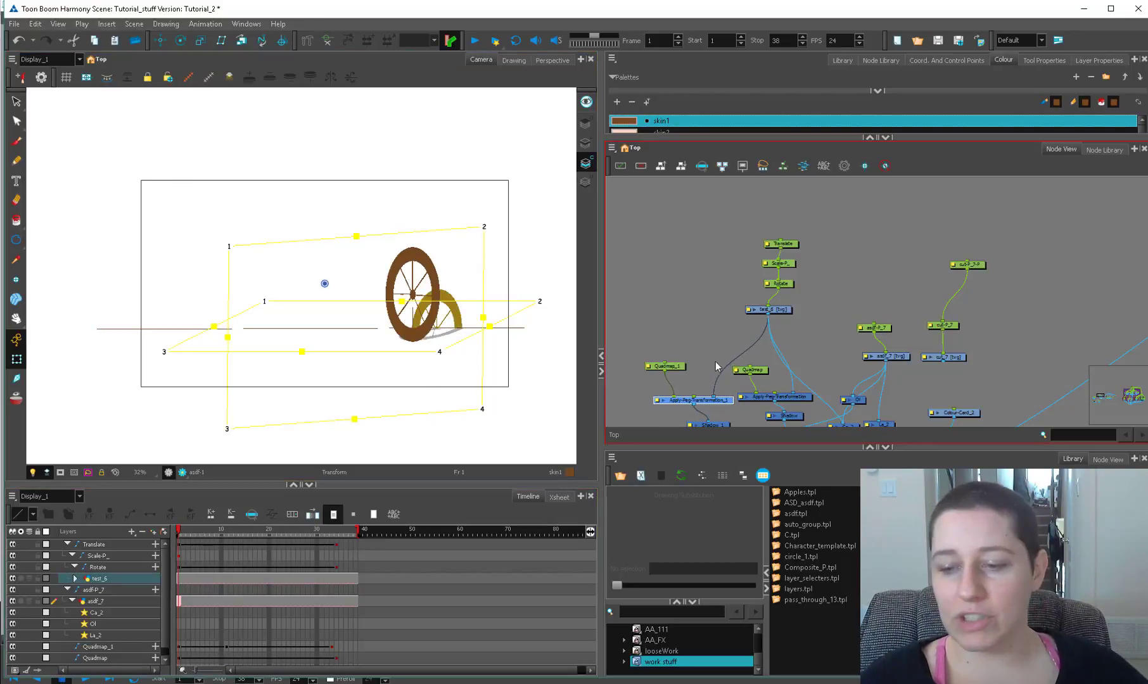
click(685, 344)
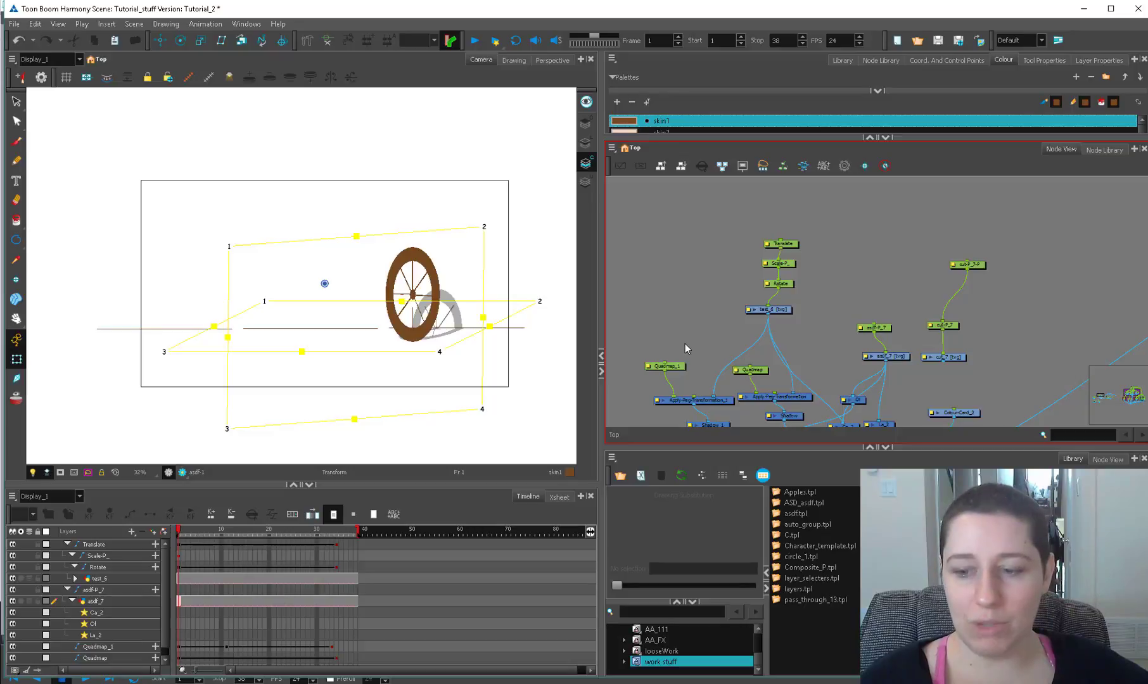
drag(662, 366, 665, 370)
click(736, 402)
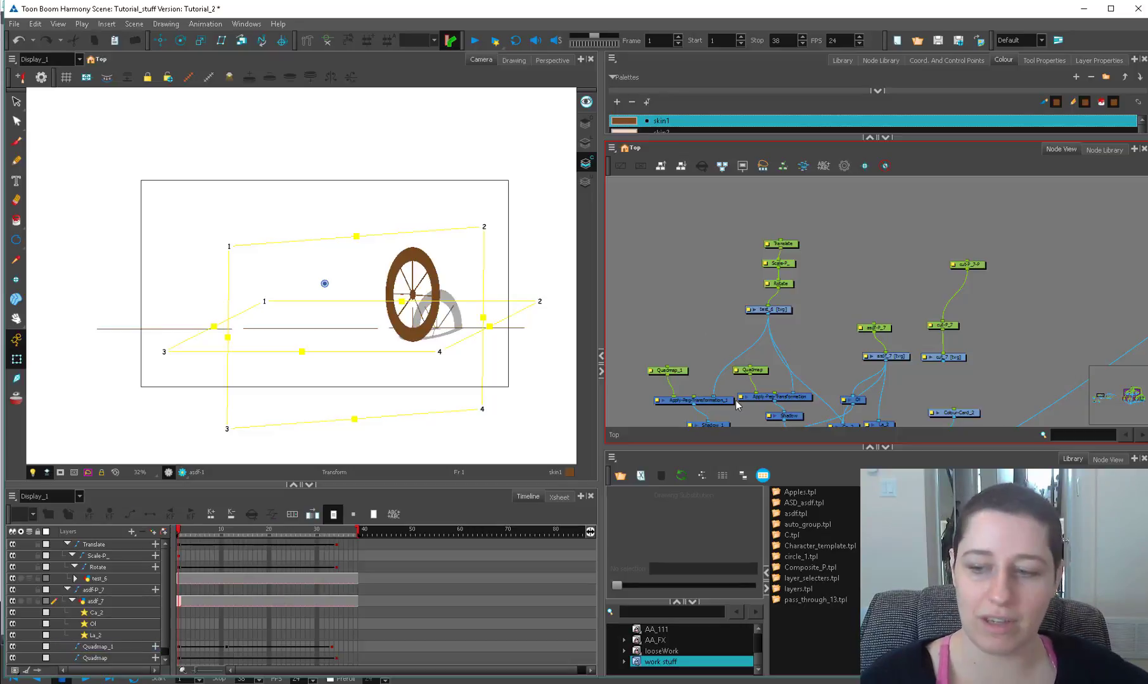
drag(720, 402, 711, 398)
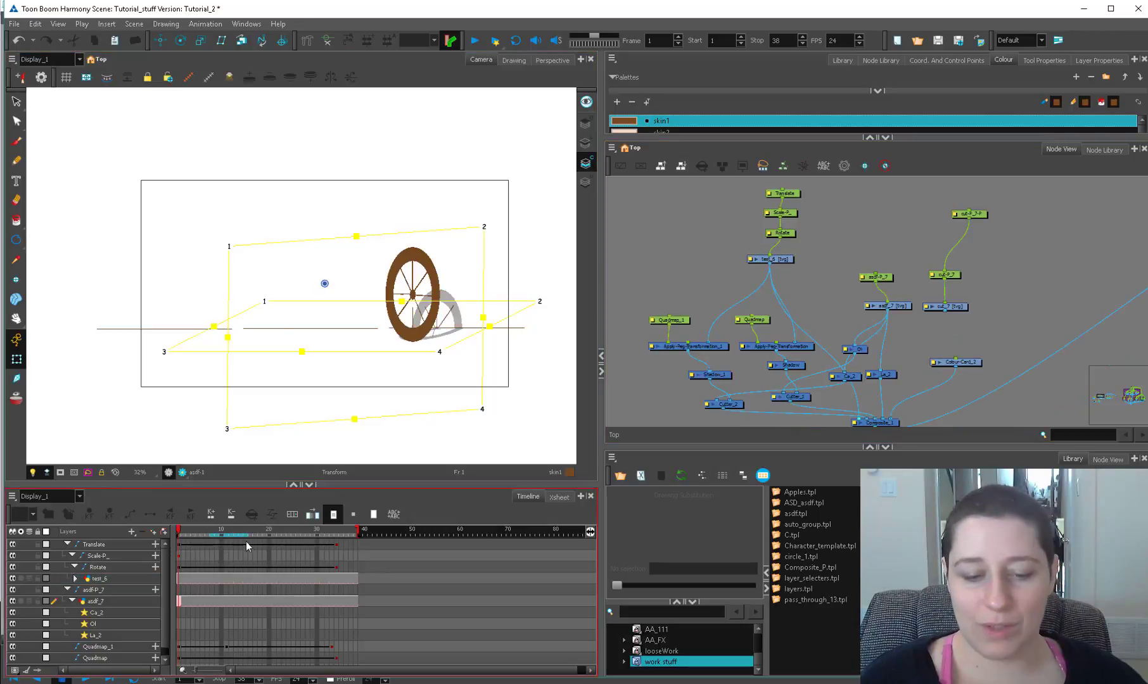
mouse_move(246, 537)
mouse_down()
mouse_move(267, 535)
mouse_move(230, 548)
mouse_up()
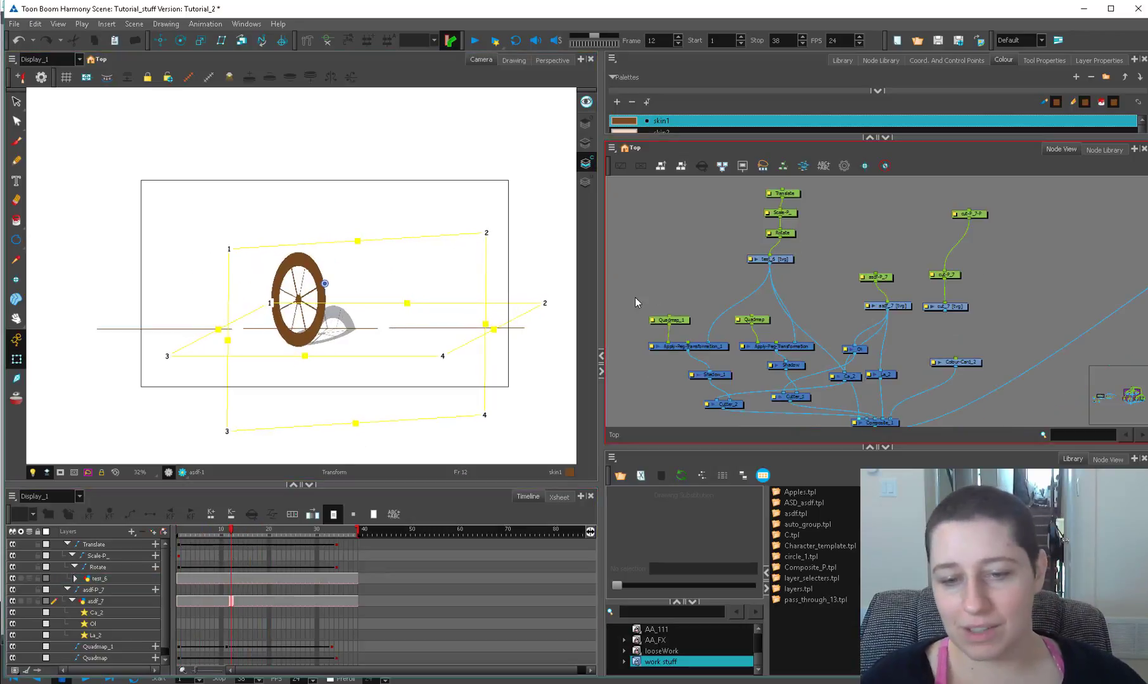